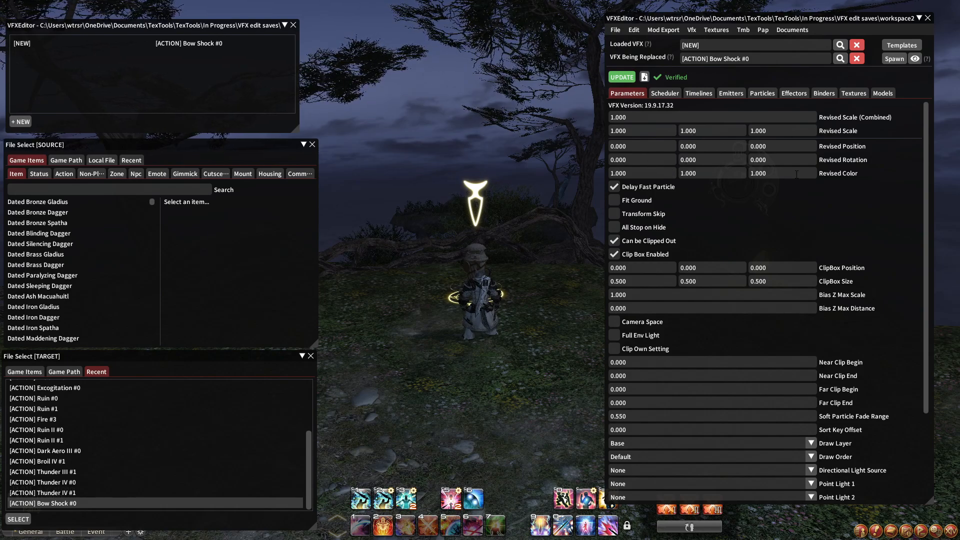
# Update the effect with its Revised Color unchanged and spawn it on your own character
pyautogui.doubleClick(656, 173)
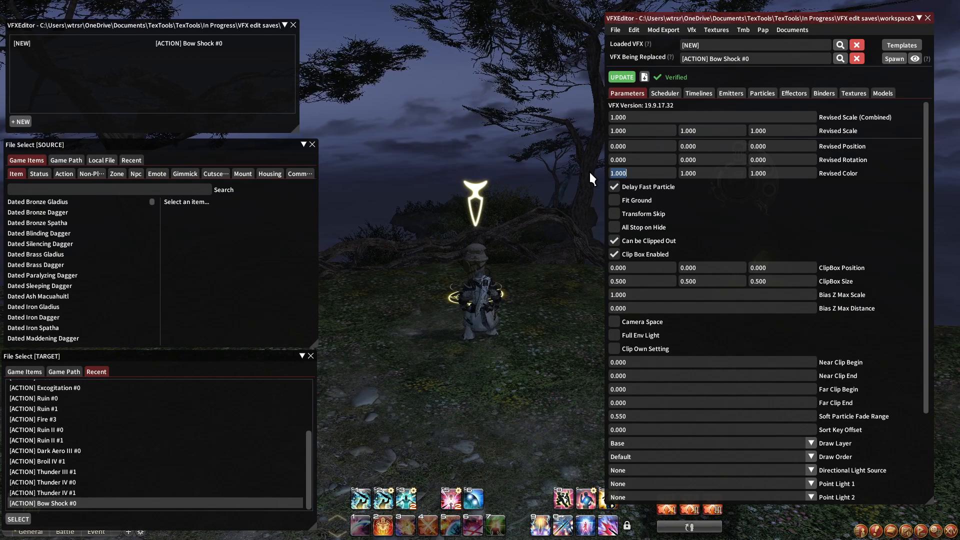
pyautogui.click(636, 172)
pyautogui.moveTo(636, 172); pyautogui.dragTo(595, 171)
pyautogui.click(632, 78)
pyautogui.click(895, 59)
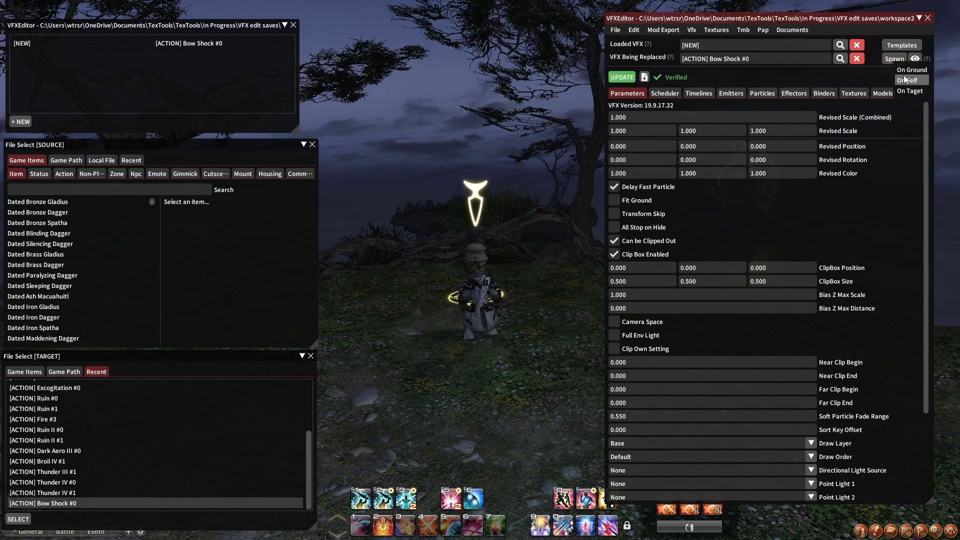
pyautogui.moveTo(490, 112); pyautogui.dragTo(522, 113)
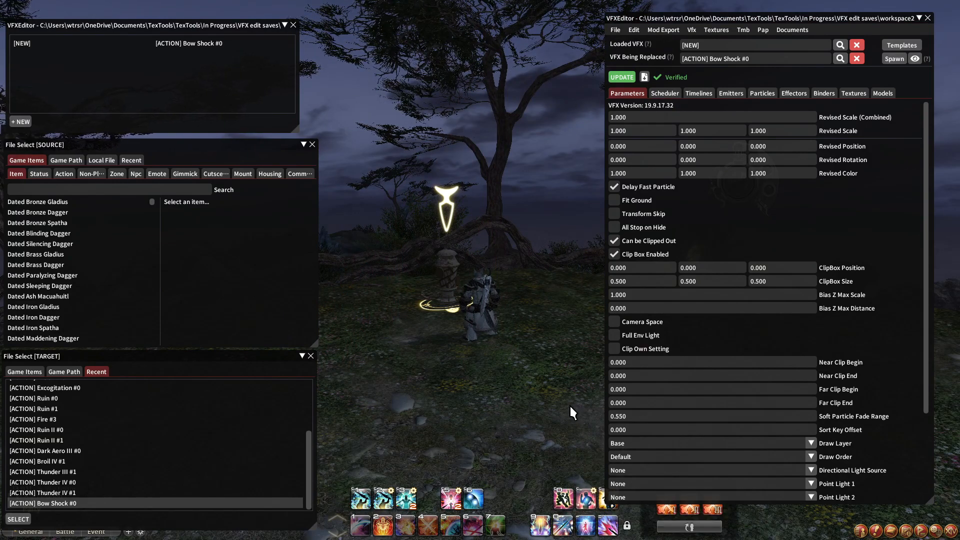
# Use the combat skill on the target dummy to preview the unmodified effect in game
pyautogui.click(539, 531)
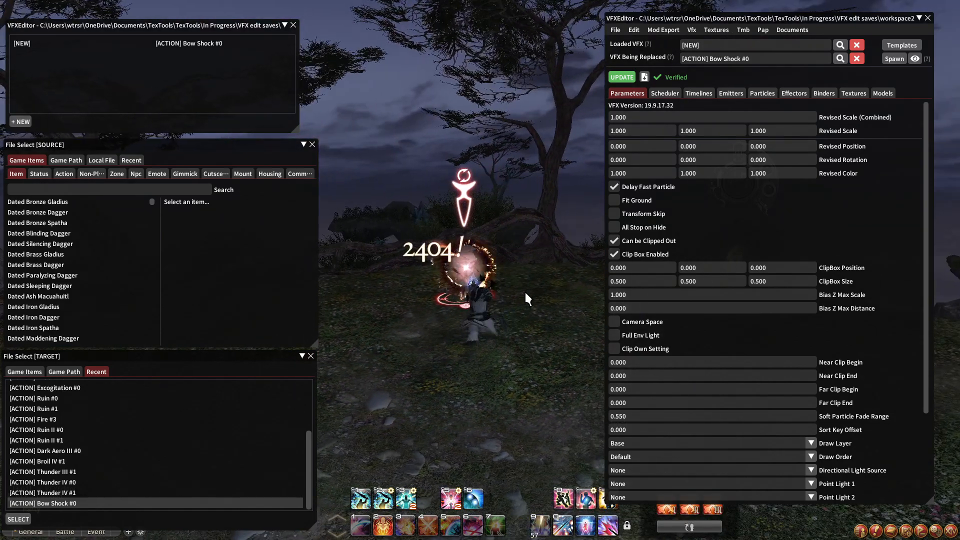
pyautogui.click(525, 292)
pyautogui.moveTo(526, 293); pyautogui.dragTo(530, 291)
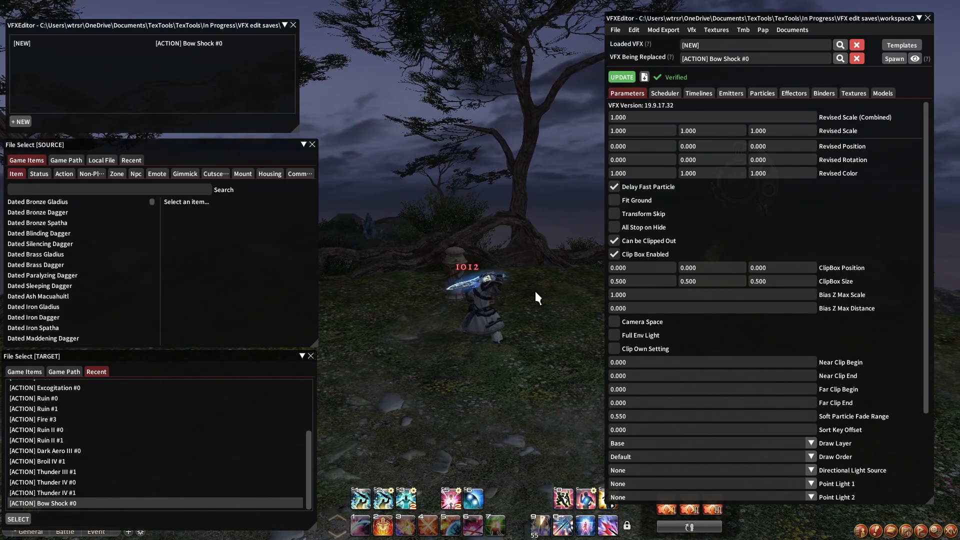
# Set the first Revised Color value to 5, update the effect, and spawn it on your own character
pyautogui.click(654, 174)
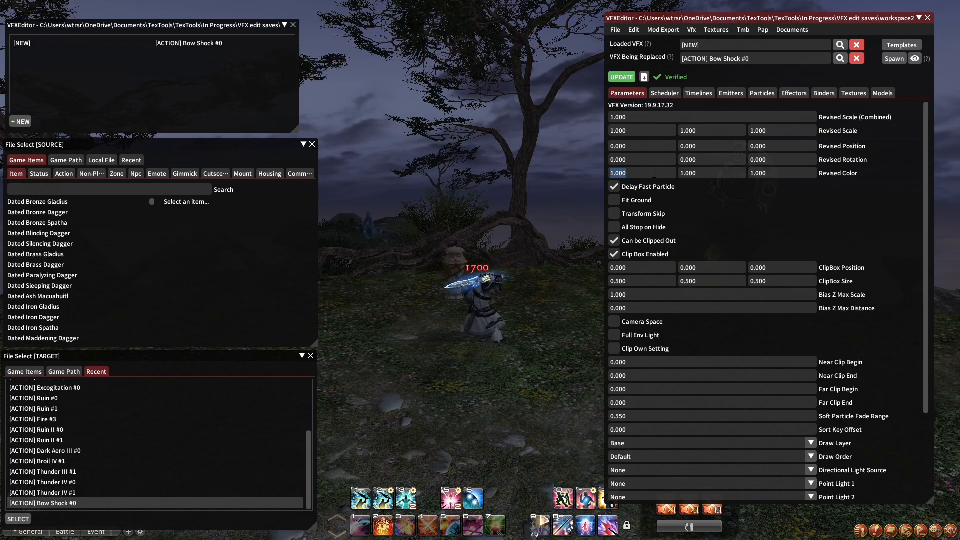
pyautogui.write('5')
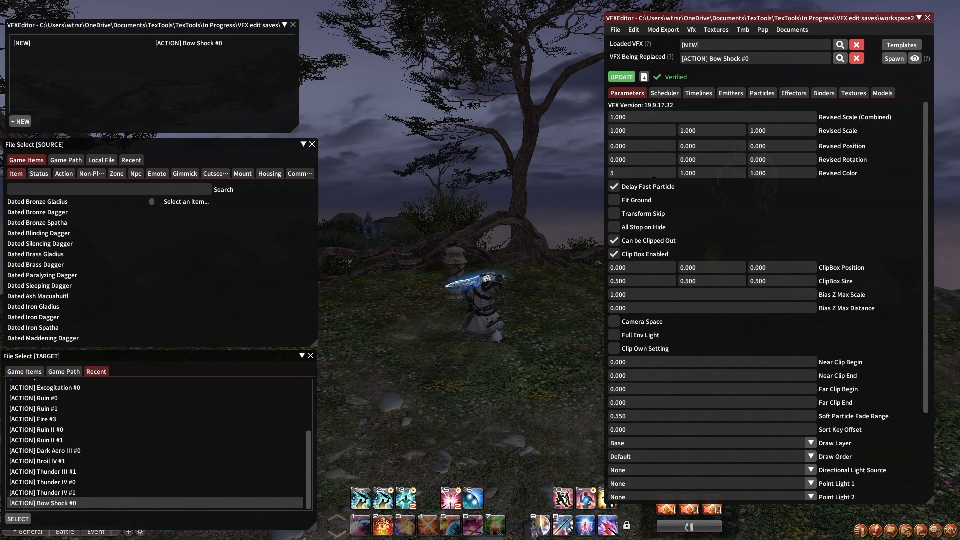
pyautogui.click(623, 77)
pyautogui.click(888, 61)
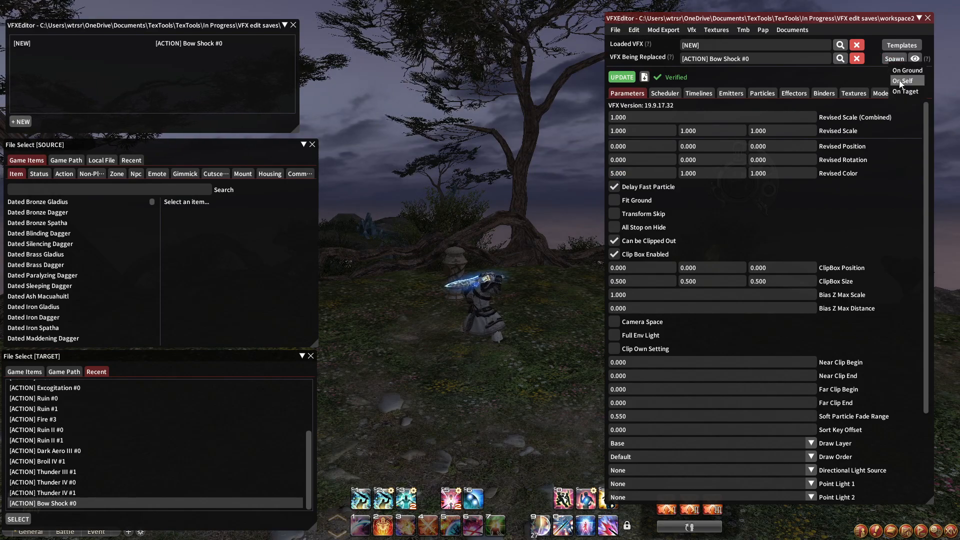
pyautogui.click(900, 83)
# Review the three Revised Color channel values of the effect
pyautogui.click(663, 173)
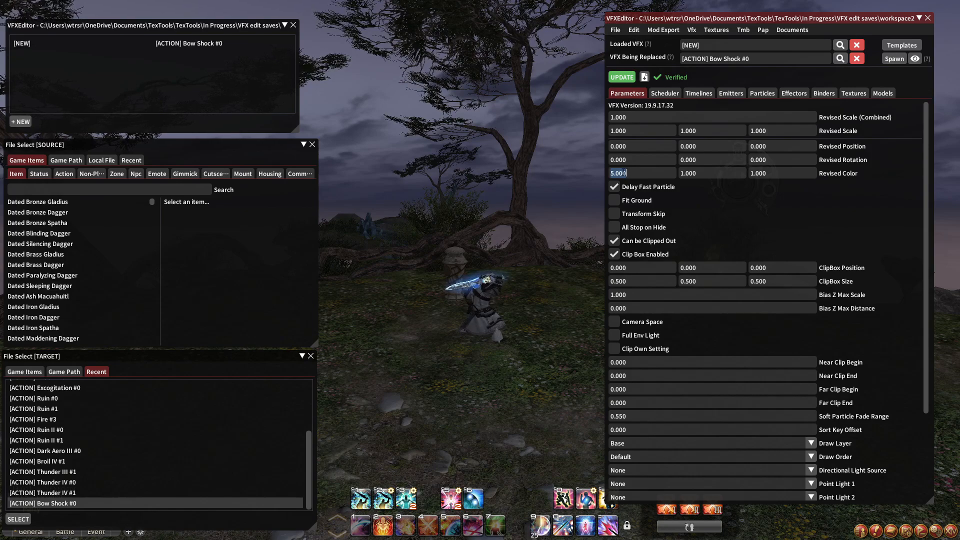
pyautogui.click(725, 173)
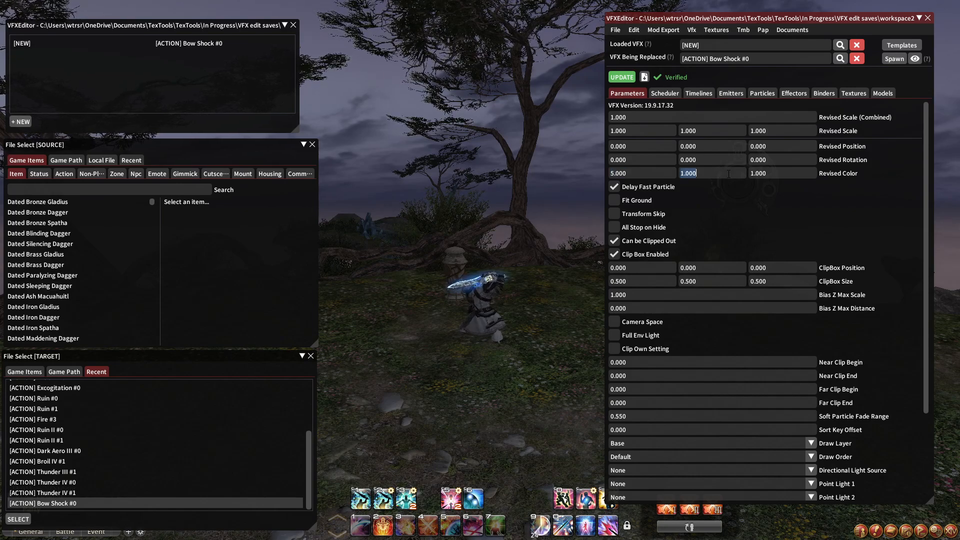
pyautogui.click(782, 173)
pyautogui.click(650, 171)
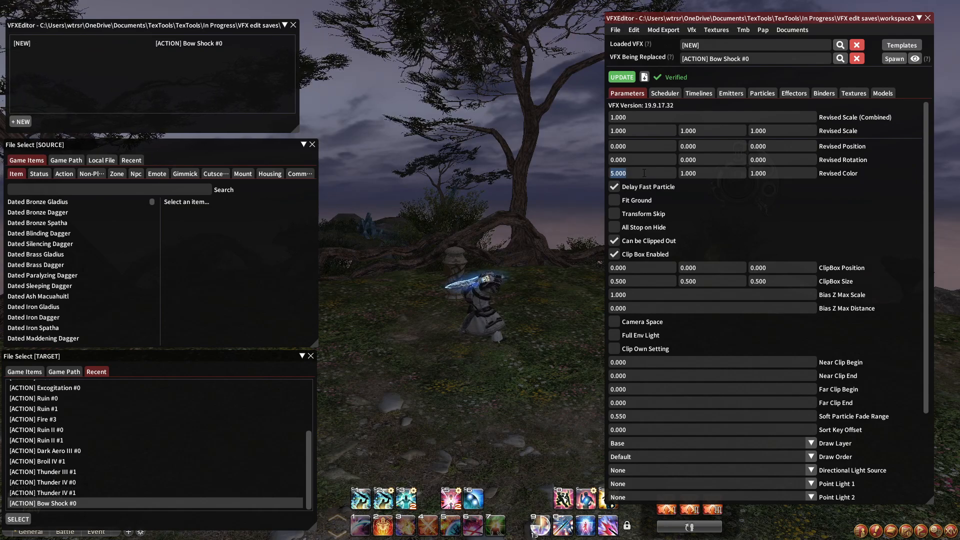
# Update the effect and spawn it on your own character several times to inspect the recolored particles
pyautogui.click(623, 77)
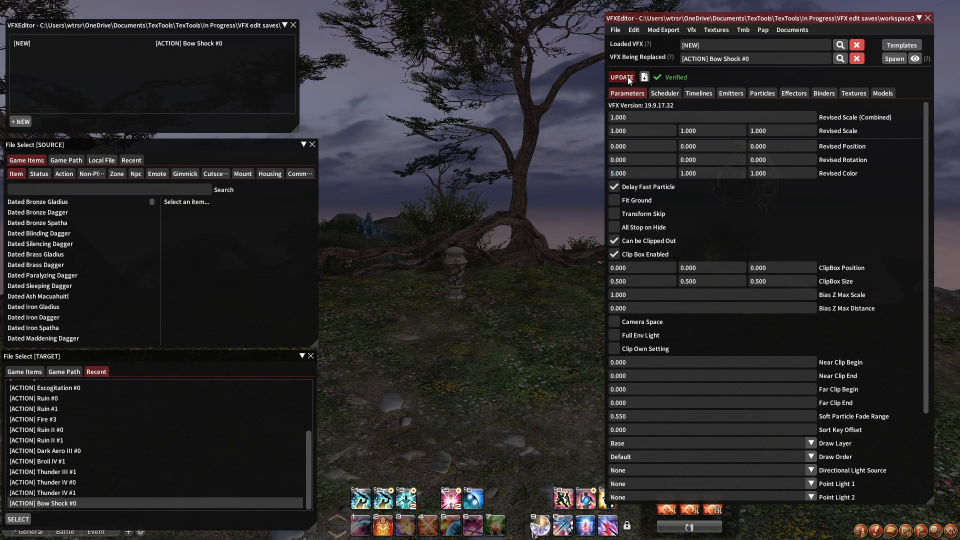
pyautogui.click(897, 60)
pyautogui.click(906, 75)
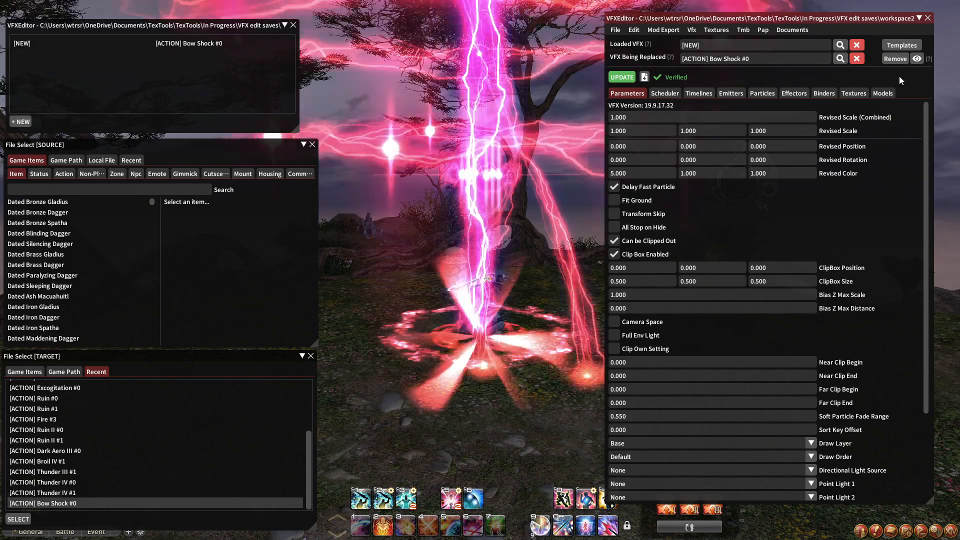
pyautogui.click(895, 59)
pyautogui.click(895, 59)
pyautogui.click(910, 79)
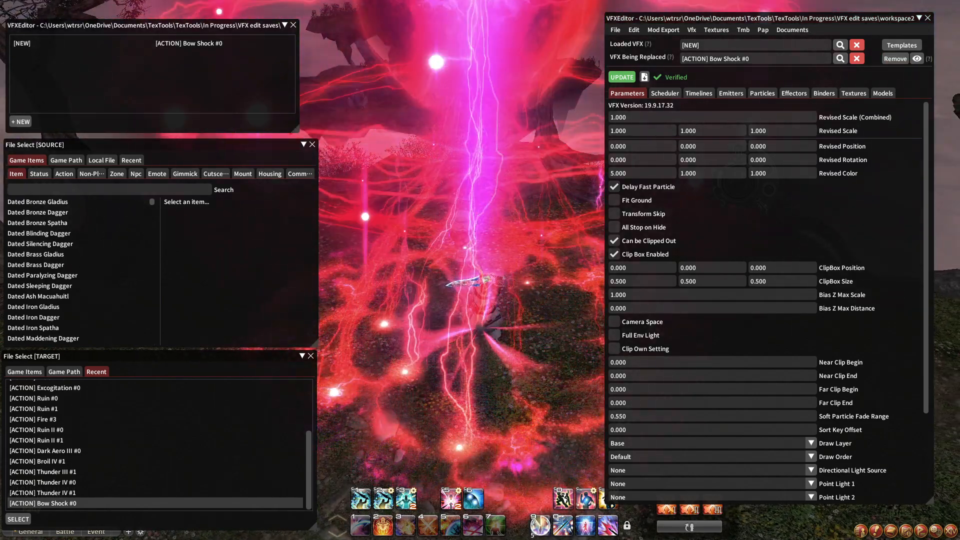
pyautogui.click(895, 59)
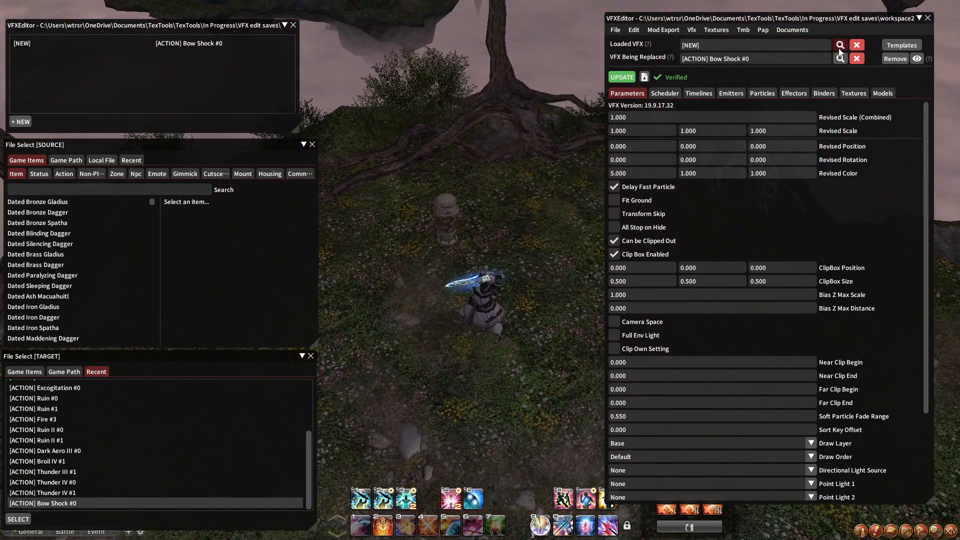
pyautogui.click(890, 59)
pyautogui.click(905, 77)
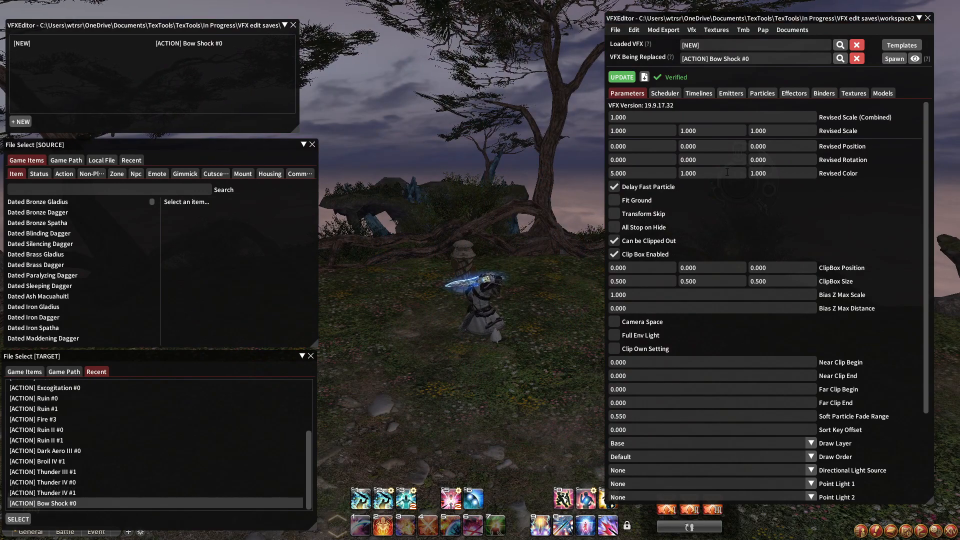
# Set the first Revised Color value back to 1
pyautogui.click(660, 174)
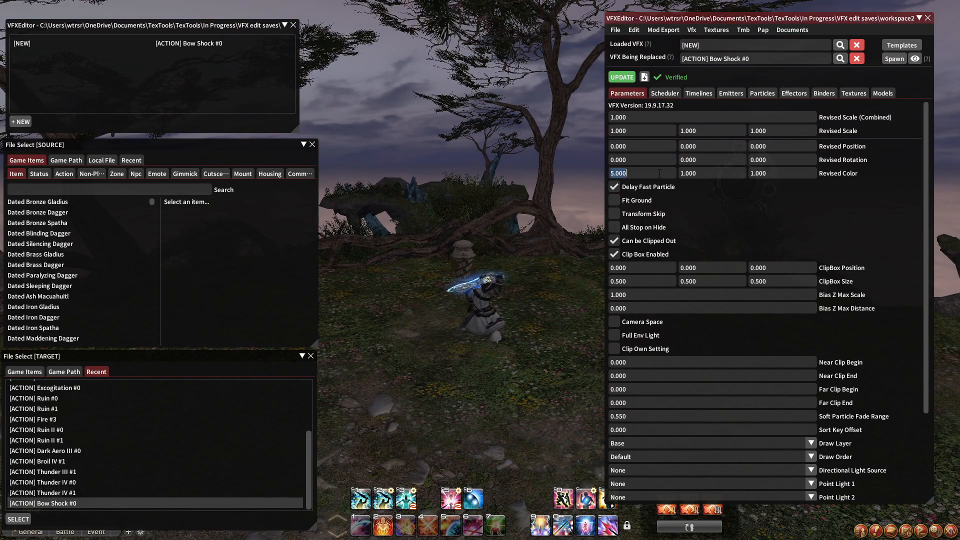
pyautogui.write('1')
pyautogui.press('Return')
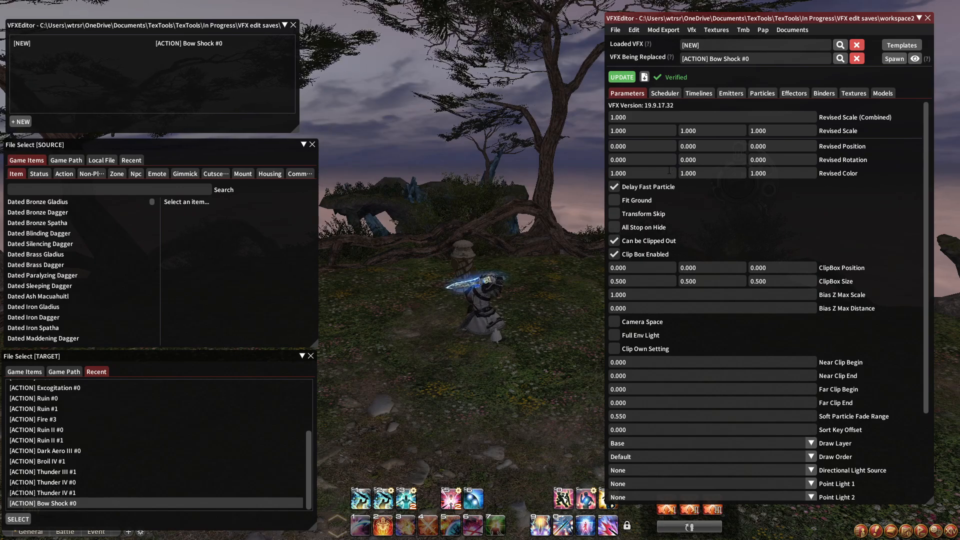
# Open Emitter 4 (CylinderModel) and check which scheduler and timeline it belongs to
pyautogui.click(727, 94)
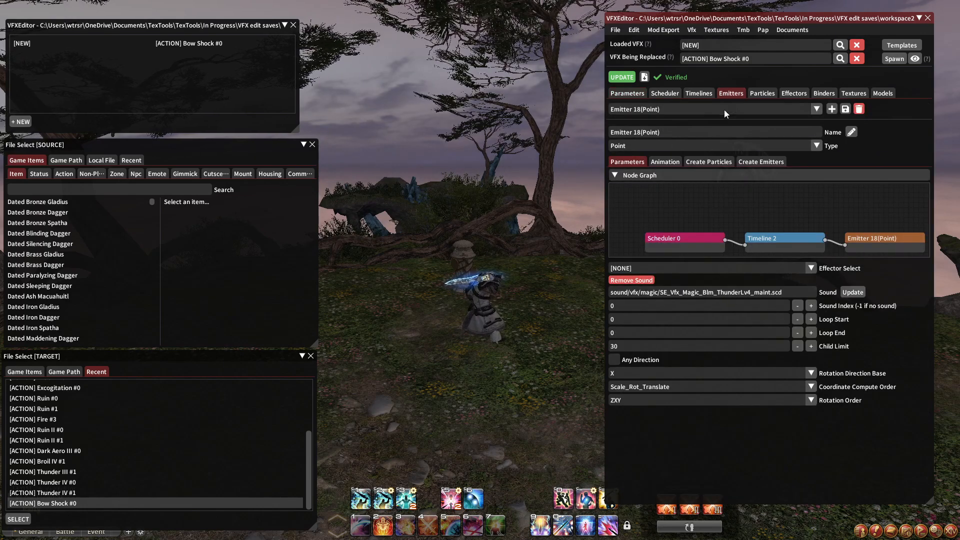
pyautogui.click(675, 110)
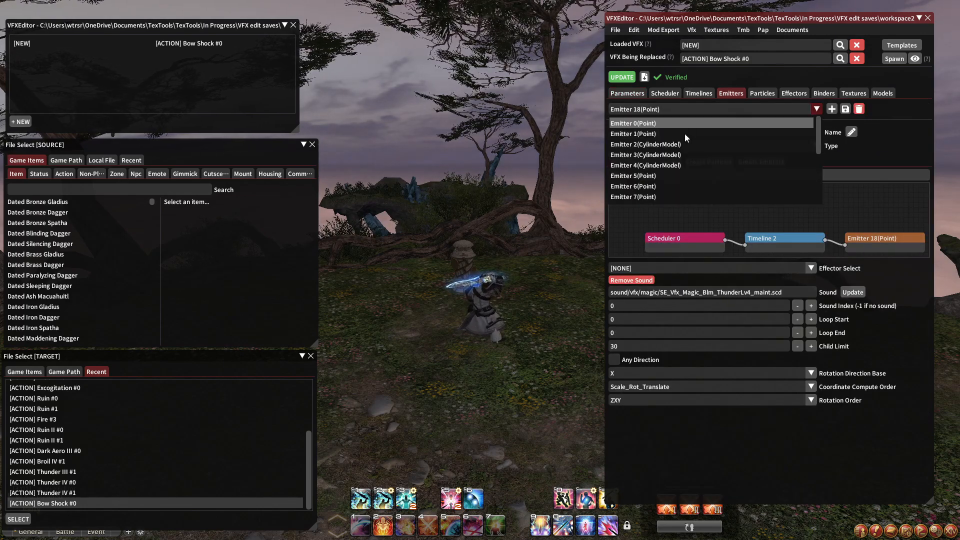
pyautogui.click(679, 165)
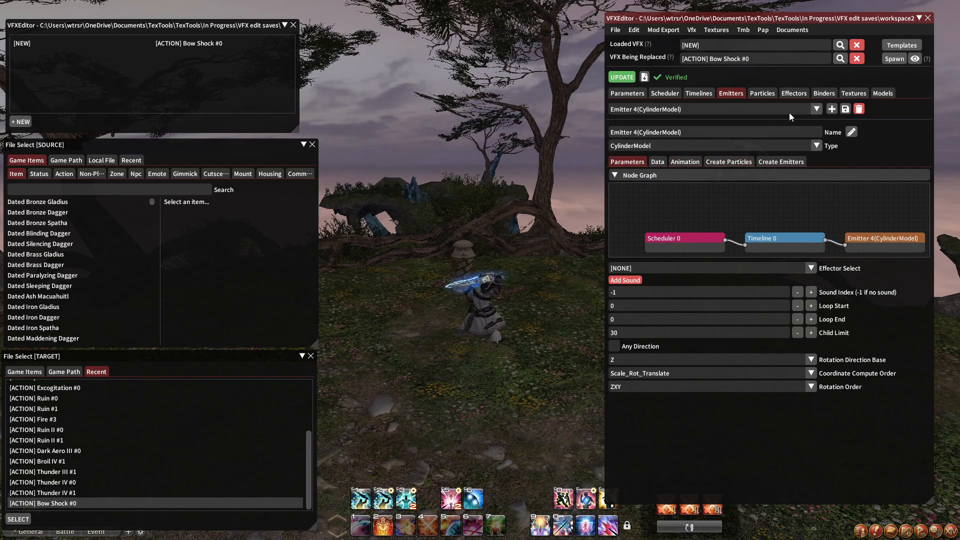
pyautogui.click(895, 59)
pyautogui.click(698, 98)
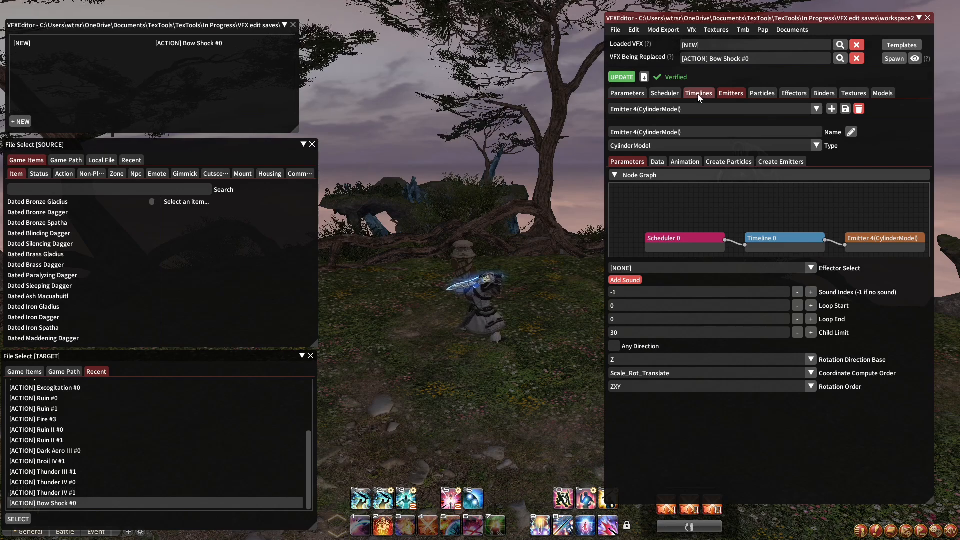
# Examine the items of Timeline 0, checking the enabled state and timing of its emitters up to Emitter 7
pyautogui.click(698, 94)
pyautogui.click(674, 109)
pyautogui.click(653, 122)
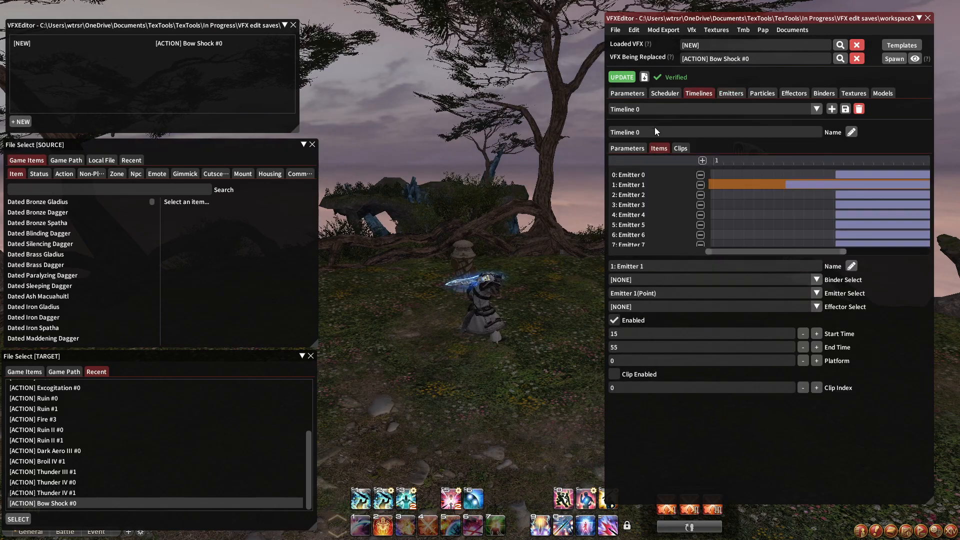
pyautogui.click(661, 176)
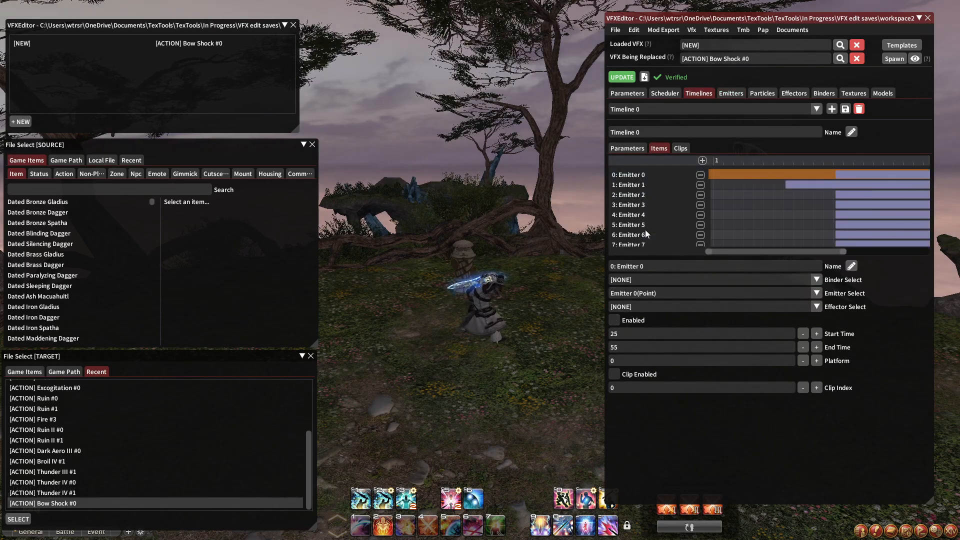
pyautogui.click(654, 185)
pyautogui.click(632, 194)
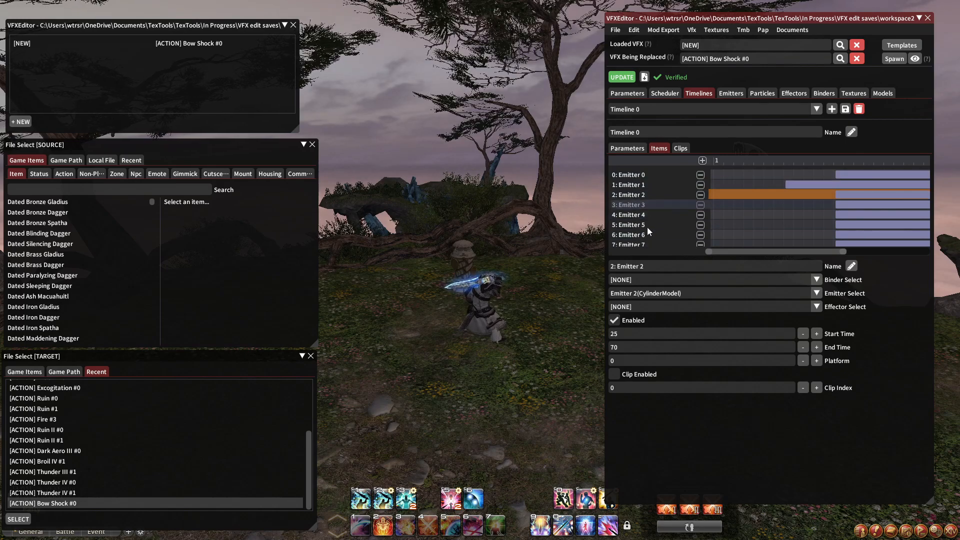
pyautogui.click(645, 205)
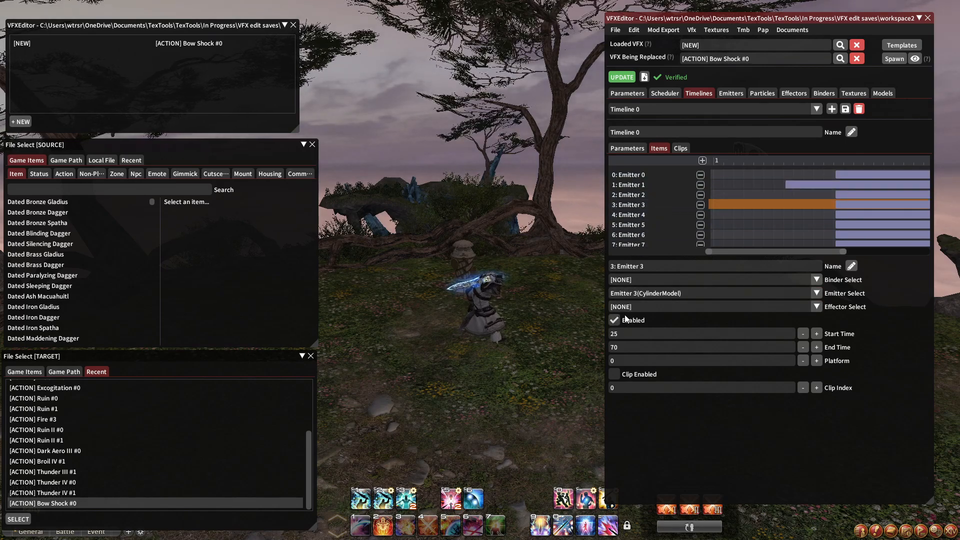
pyautogui.click(648, 225)
pyautogui.click(614, 320)
pyautogui.click(651, 234)
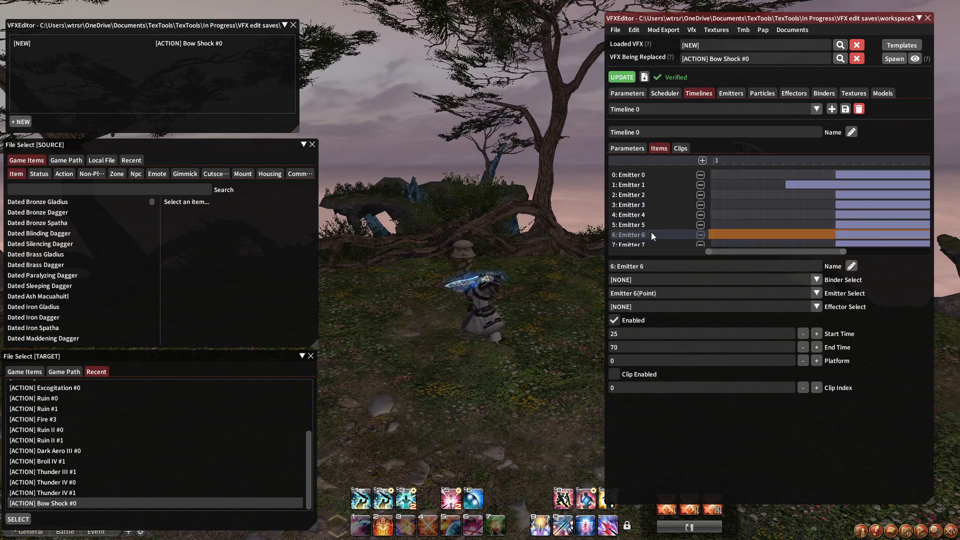
pyautogui.click(645, 243)
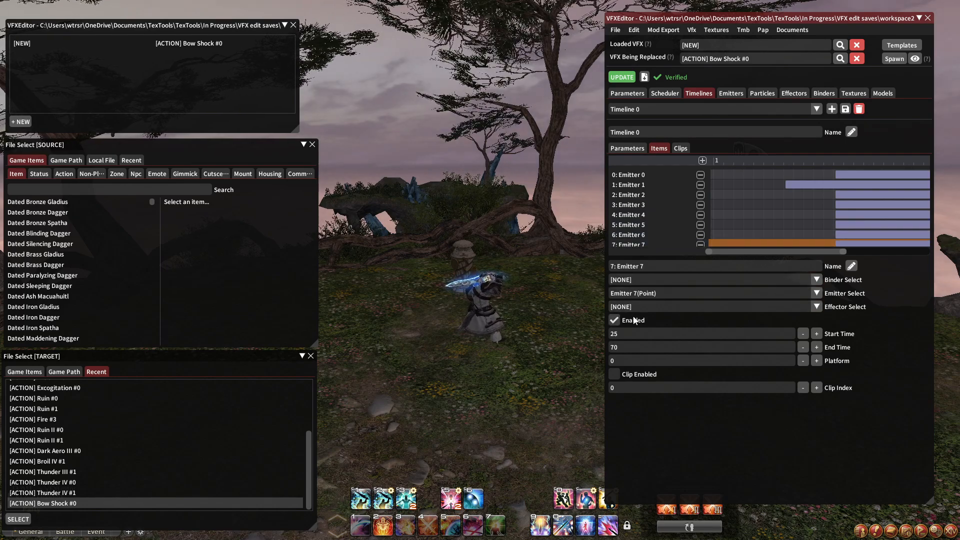
pyautogui.scroll(-1, 656, 211)
# Disable the Timeline 1 item in Scheduler 0 and update the effect
pyautogui.click(665, 93)
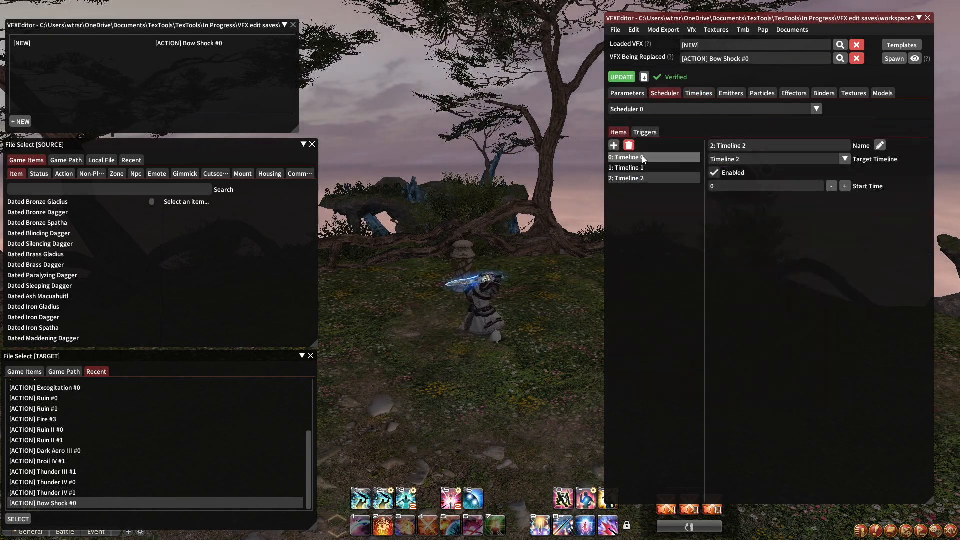
pyautogui.click(714, 173)
pyautogui.click(622, 77)
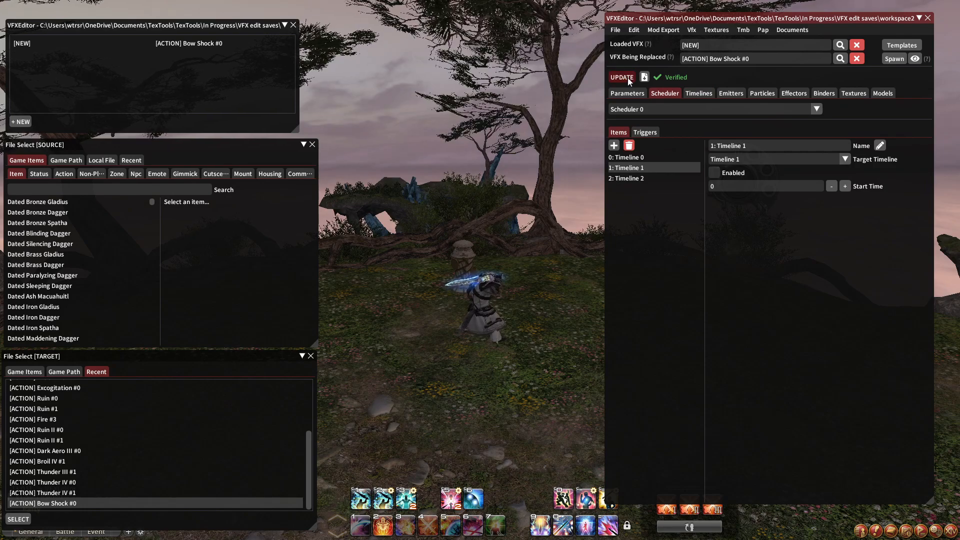
# Examine the particles created by Emitter 4, from Particle 13 through Particle 11
pyautogui.click(698, 93)
pyautogui.click(731, 93)
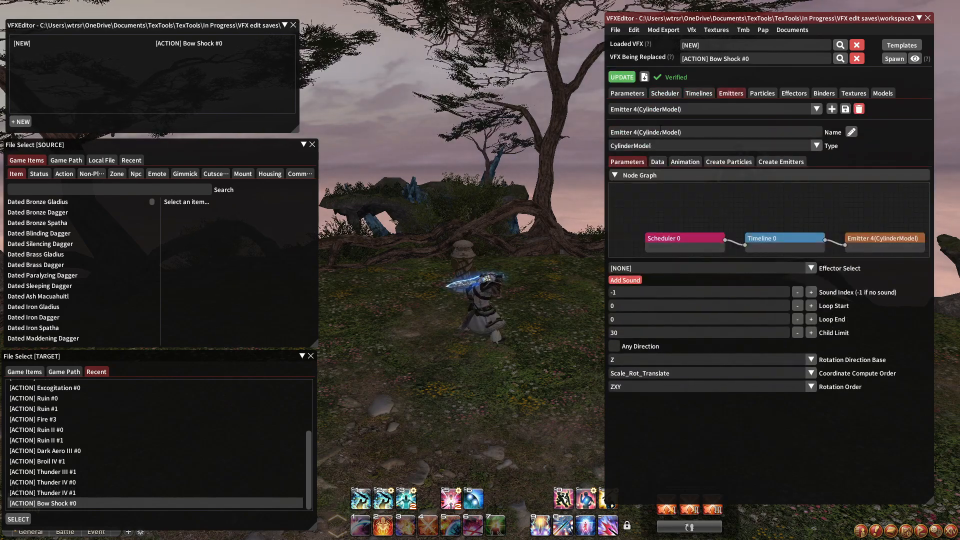
pyautogui.click(729, 161)
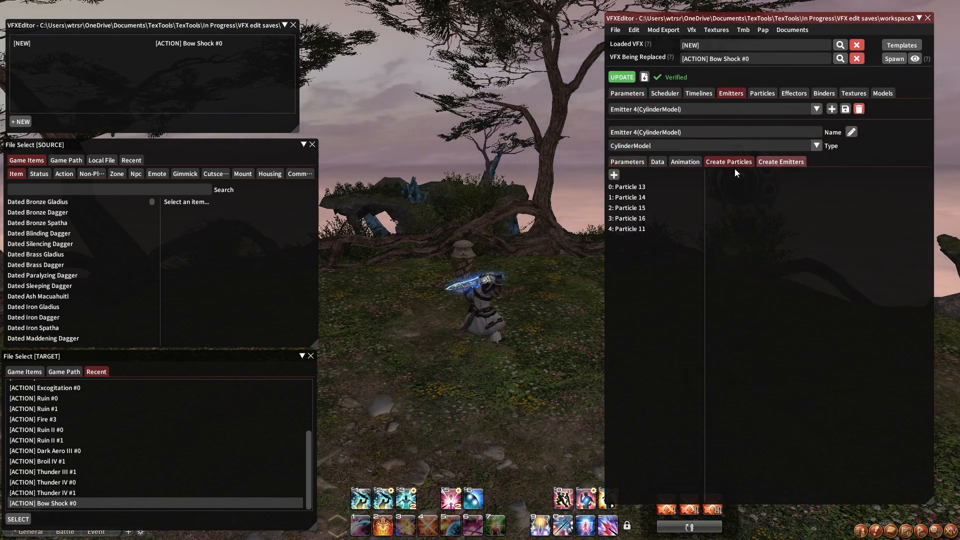
pyautogui.click(643, 188)
pyautogui.click(642, 199)
pyautogui.click(643, 209)
pyautogui.click(641, 219)
pyautogui.click(640, 229)
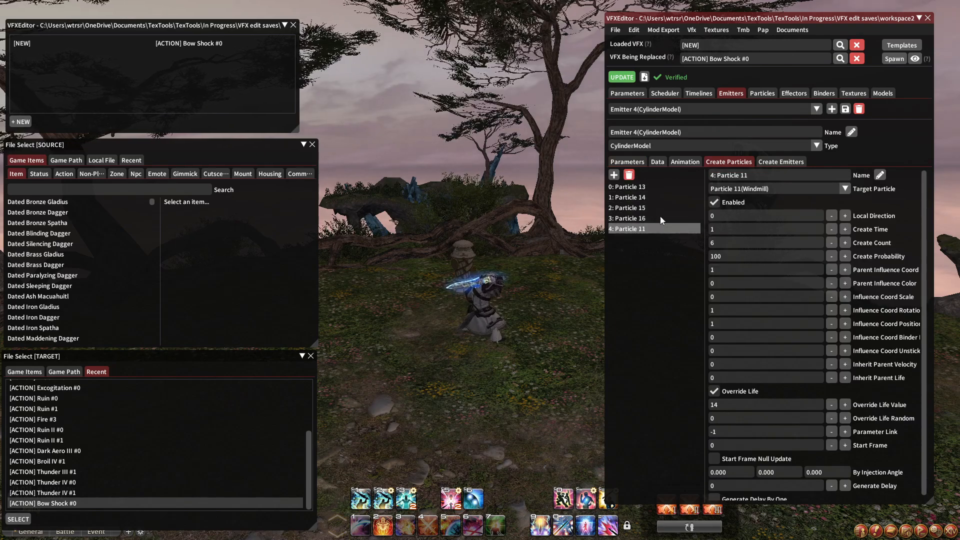
# Spawn the effect repeatedly on your own character to see how its emitters and particles play
pyautogui.click(895, 59)
pyautogui.click(909, 78)
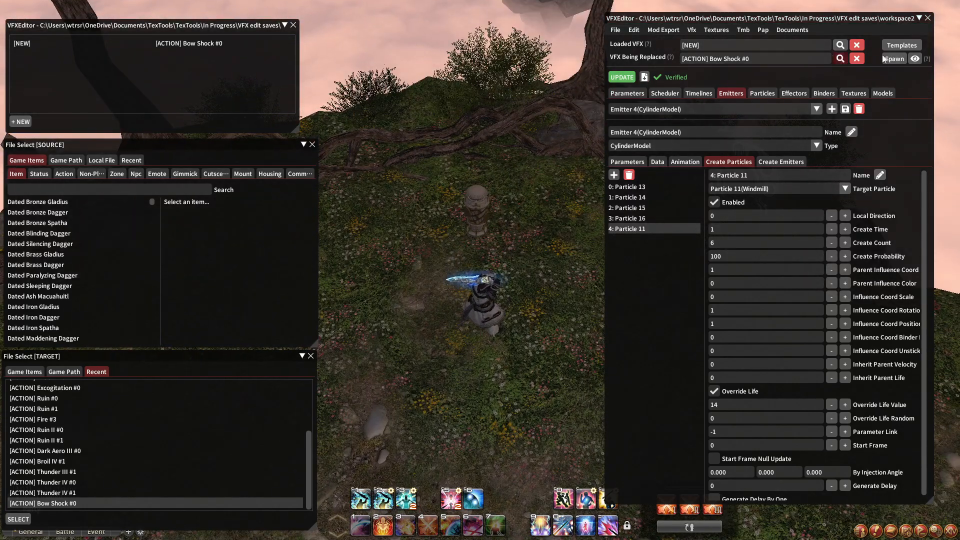
pyautogui.click(895, 59)
pyautogui.click(896, 58)
pyautogui.click(910, 79)
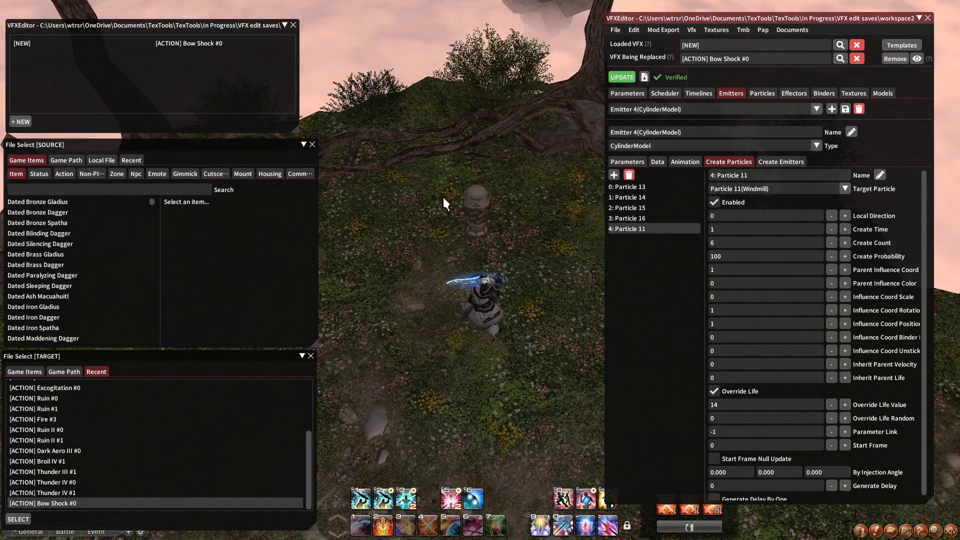
# Set Parent Influence Color to 2 for Particles 13, 14, 15, 16 and 11 of Emitter 4, and spawn the effect on yourself
pyautogui.moveTo(452, 135); pyautogui.dragTo(603, 171)
pyautogui.click(629, 187)
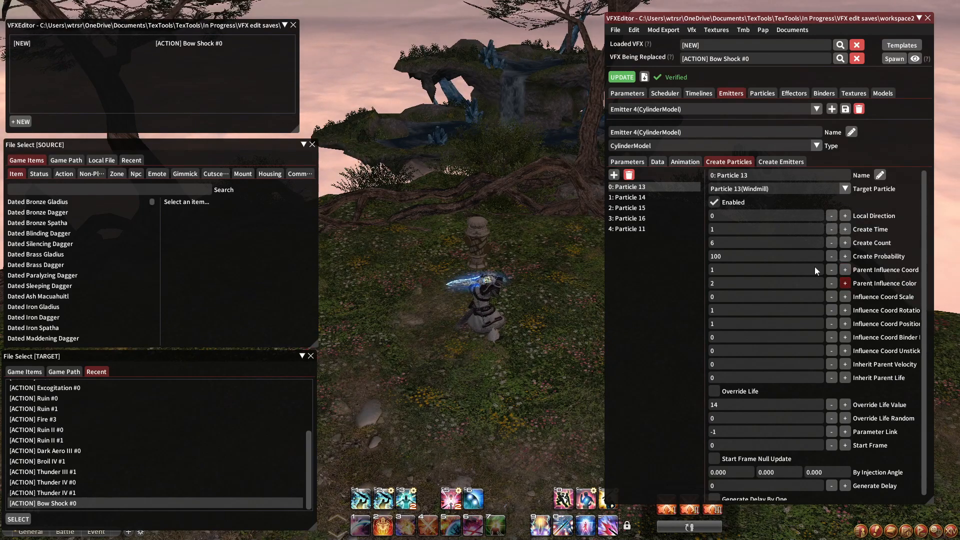
pyautogui.click(660, 195)
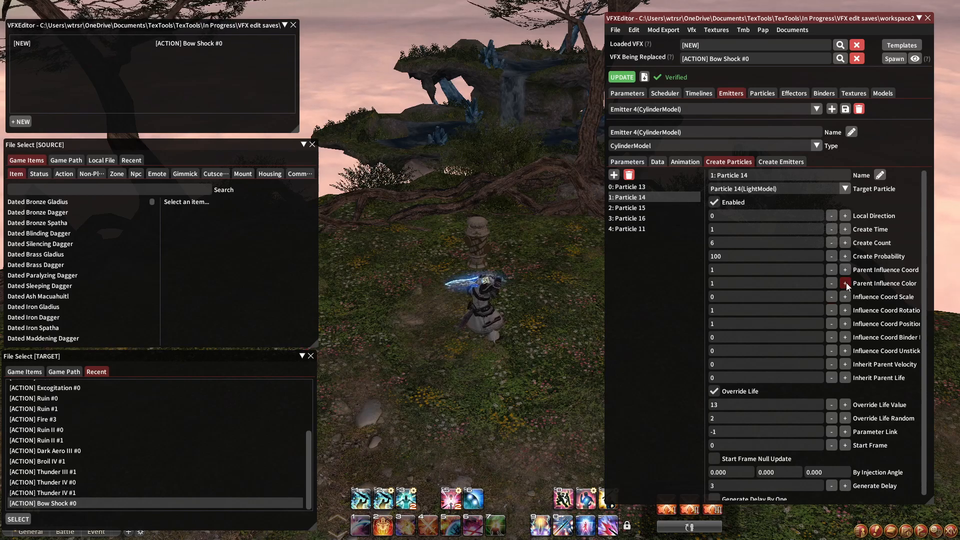
pyautogui.click(650, 207)
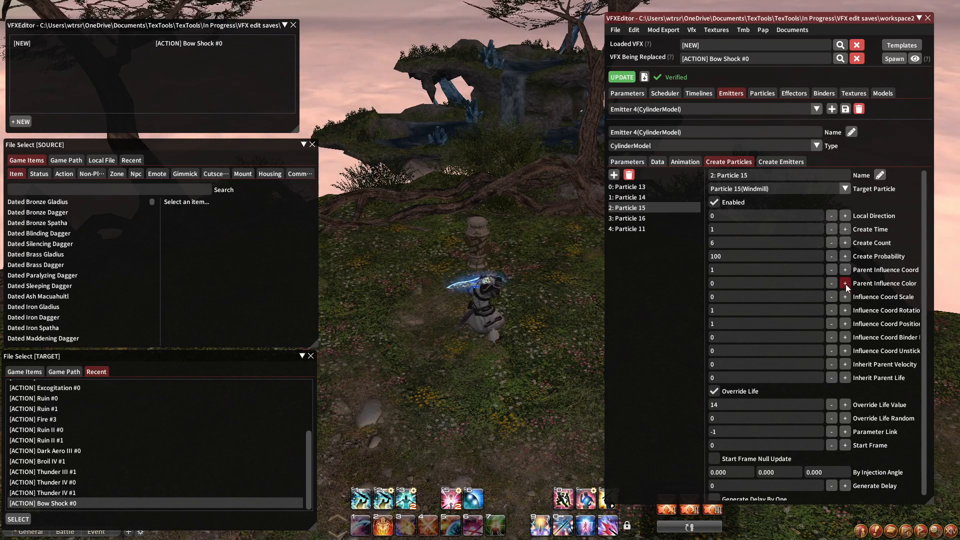
pyautogui.click(668, 215)
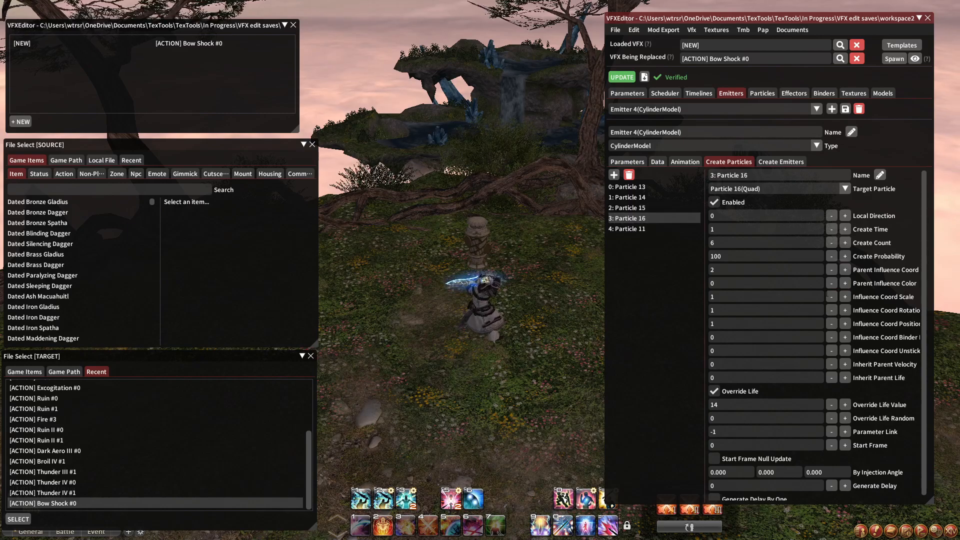
pyautogui.click(650, 228)
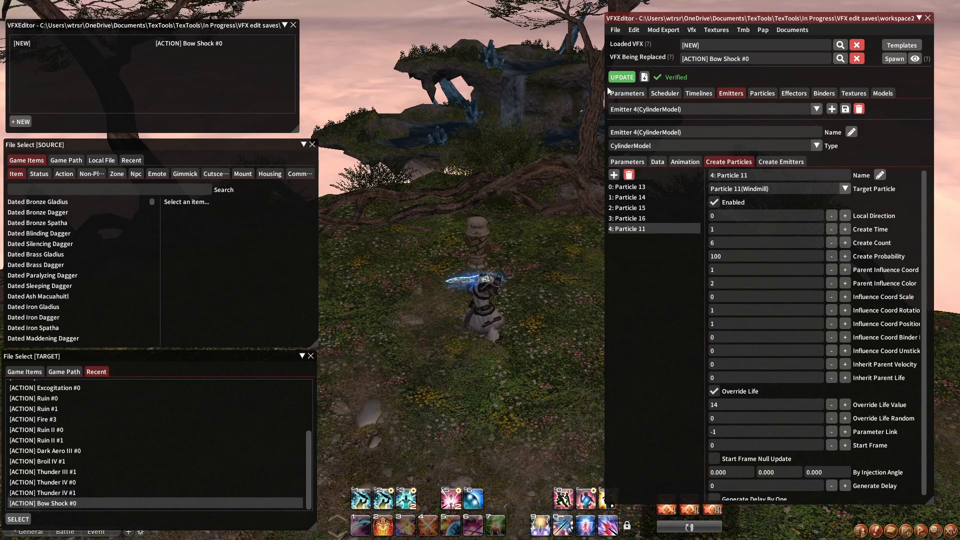
pyautogui.click(894, 58)
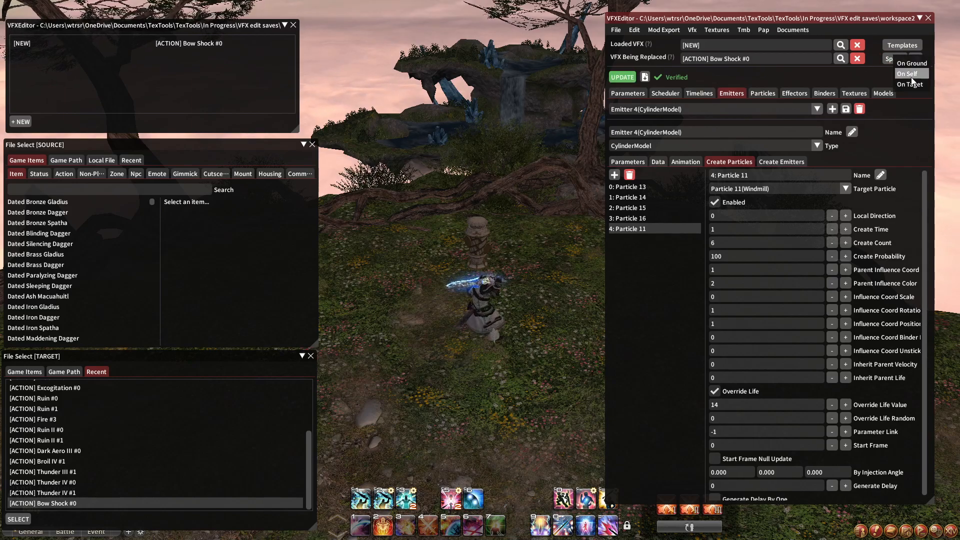
# Recolor the RGB keyframe at frame 0 of Emitter 4's color animation to light orange, R 1.000, G 0.752, B 0.331
pyautogui.click(686, 161)
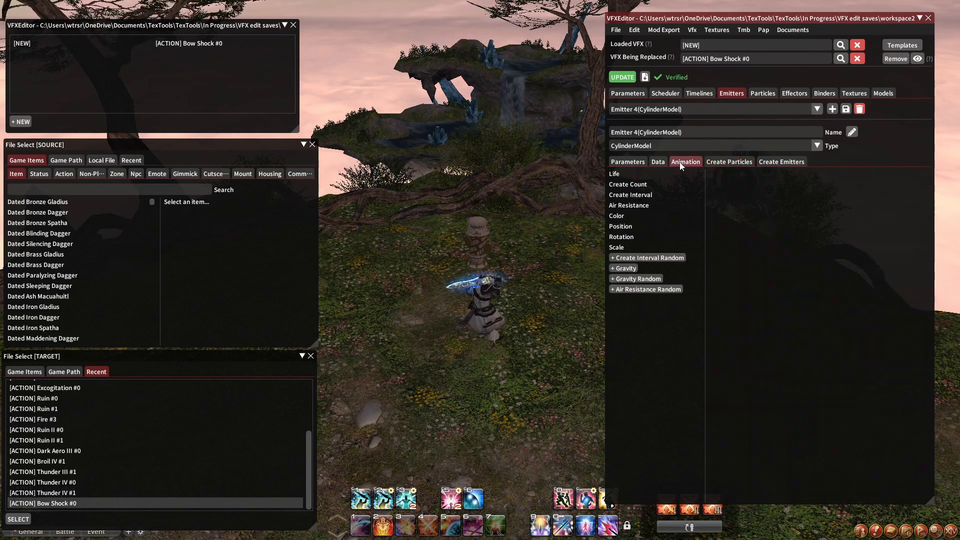
pyautogui.click(641, 217)
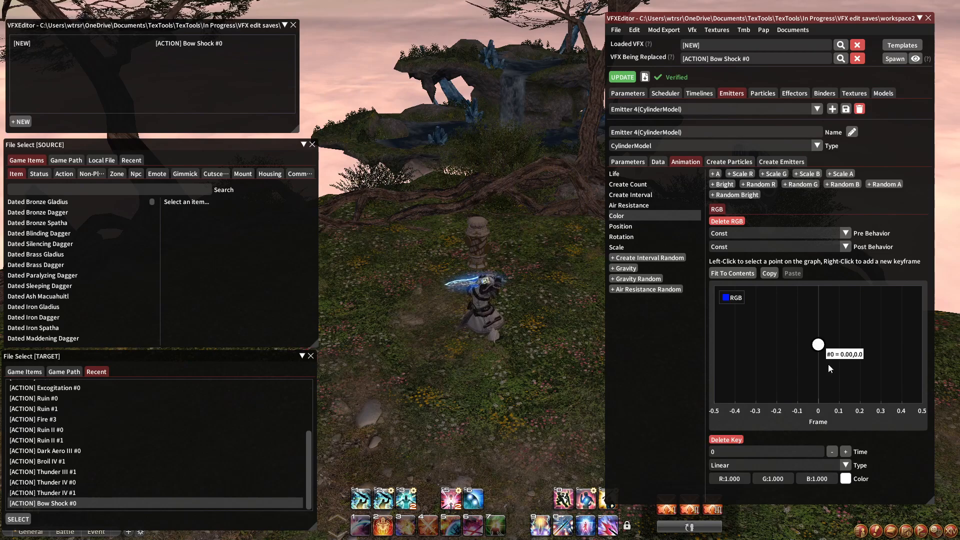
pyautogui.click(846, 479)
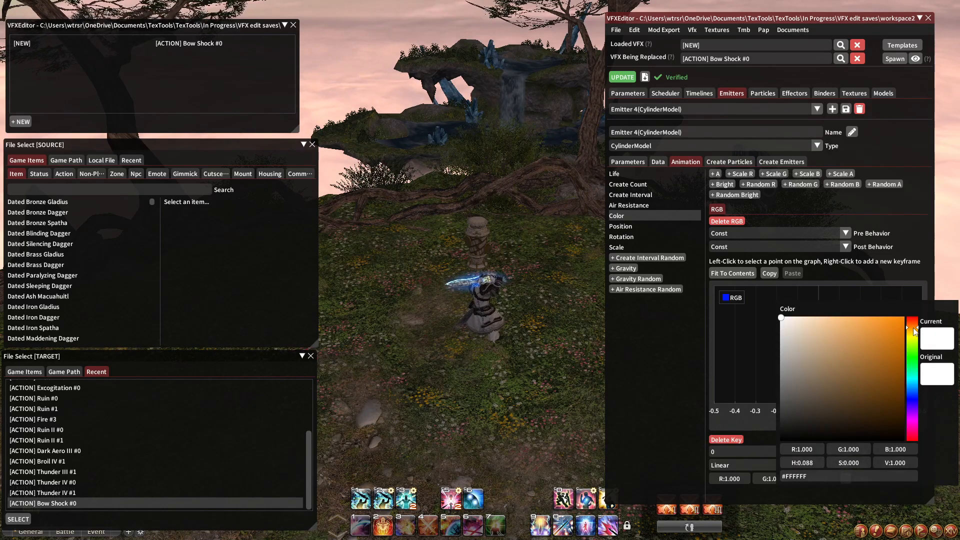
pyautogui.click(864, 318)
pyautogui.moveTo(915, 329); pyautogui.dragTo(915, 330)
pyautogui.click(892, 280)
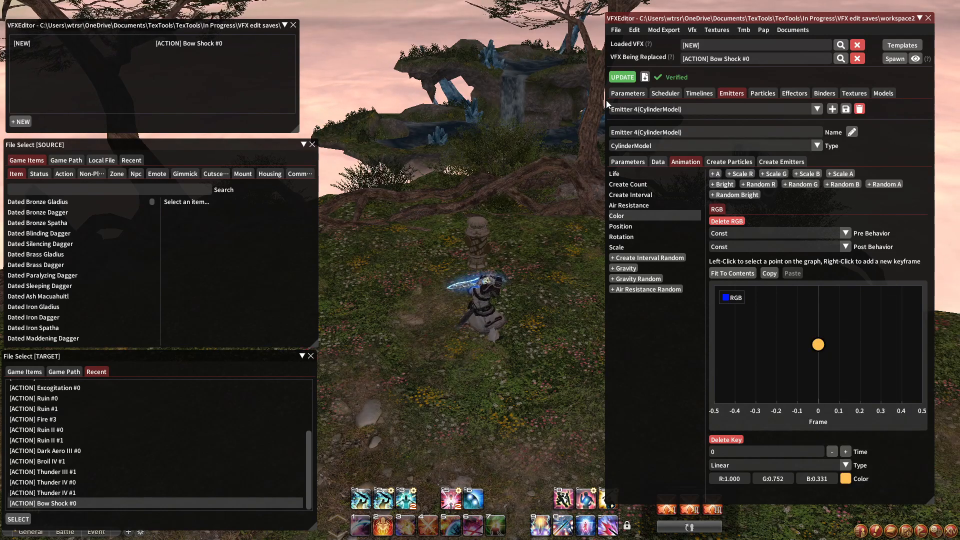
# Spawn the effect repeatedly on your own character from several angles to check Emitter 4's orange tint
pyautogui.click(895, 59)
pyautogui.click(910, 78)
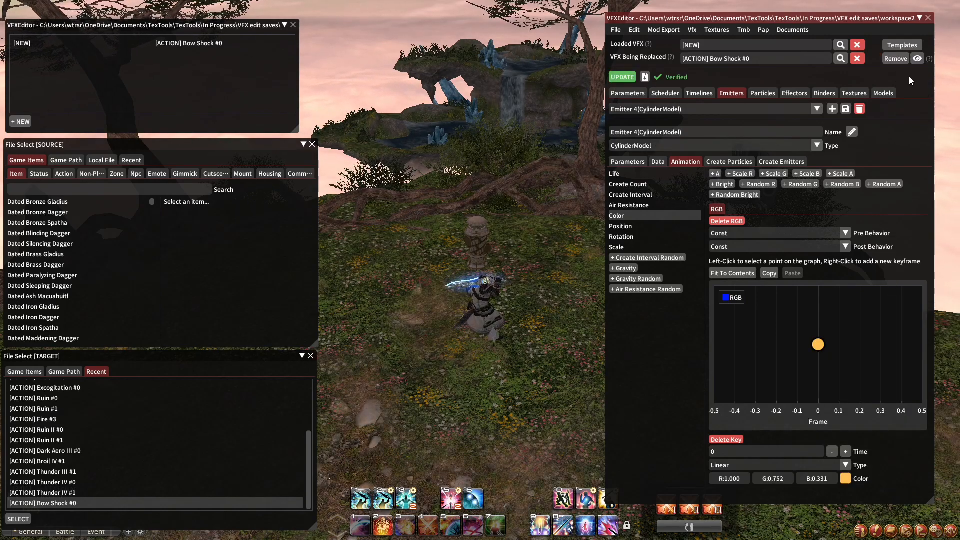
pyautogui.moveTo(489, 215)
pyautogui.mouseDown()
pyautogui.moveTo(489, 240)
pyautogui.moveTo(488, 201)
pyautogui.mouseUp()
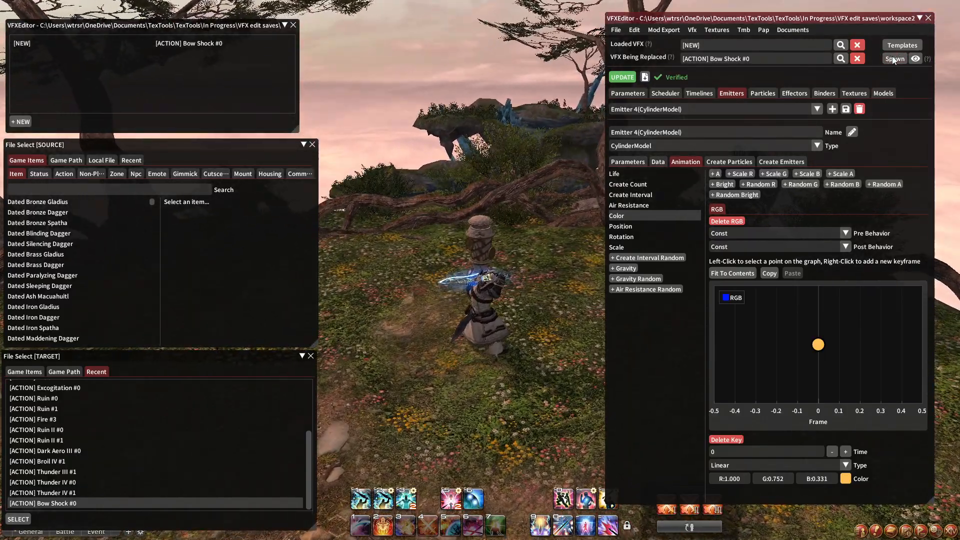
pyautogui.click(895, 59)
pyautogui.click(910, 79)
pyautogui.moveTo(519, 152); pyautogui.dragTo(499, 174)
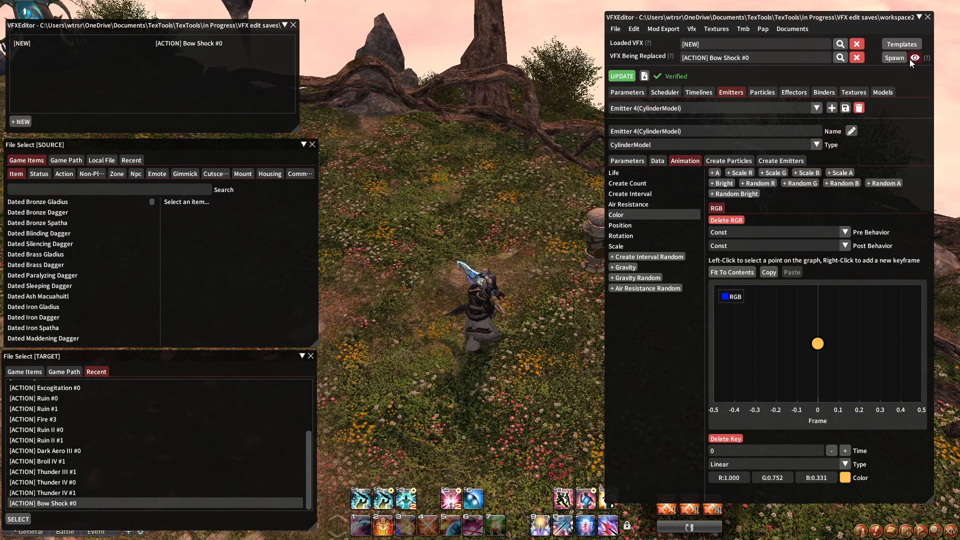
pyautogui.click(896, 59)
pyautogui.click(896, 58)
pyautogui.click(910, 76)
pyautogui.moveTo(584, 173); pyautogui.dragTo(566, 154)
pyautogui.click(896, 58)
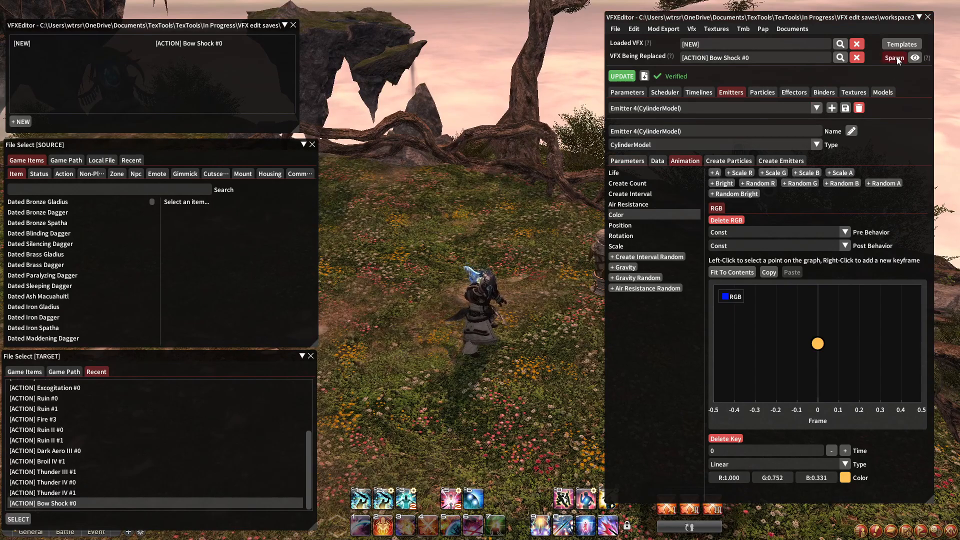
pyautogui.click(897, 59)
pyautogui.click(906, 74)
pyautogui.moveTo(561, 189); pyautogui.dragTo(548, 181)
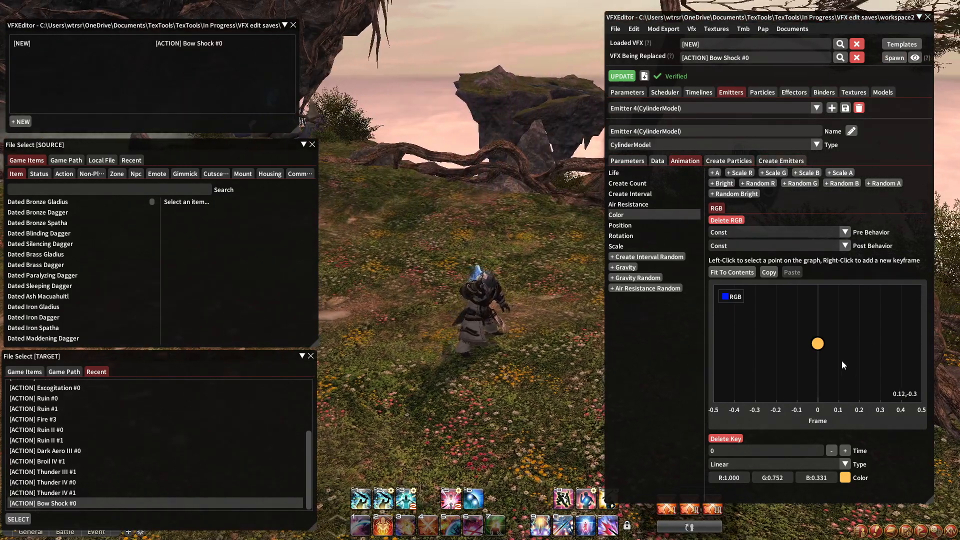
# Add an alpha curve to Emitter 4's color animation with a keyframe at frame 0 and value about 0.246, and update the effect
pyautogui.moveTo(823, 347)
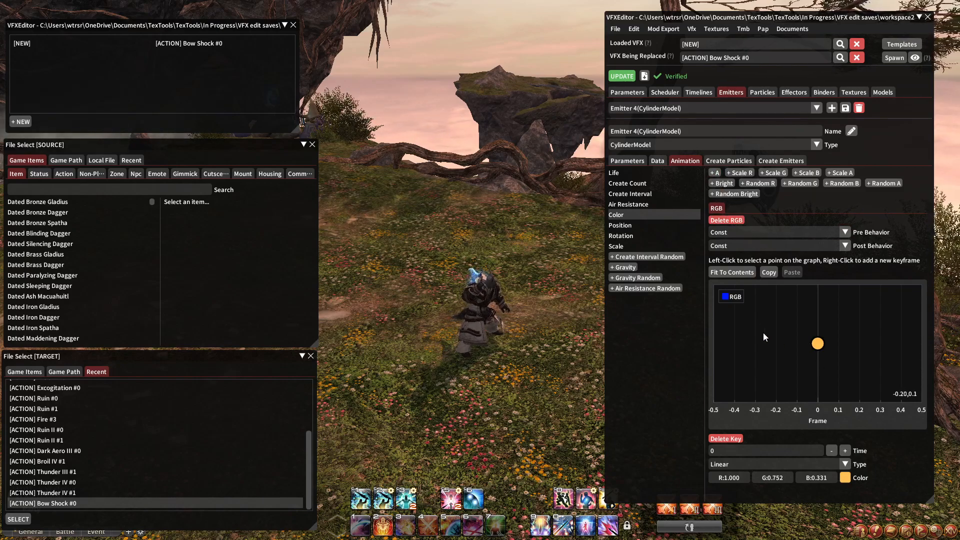
pyautogui.click(715, 173)
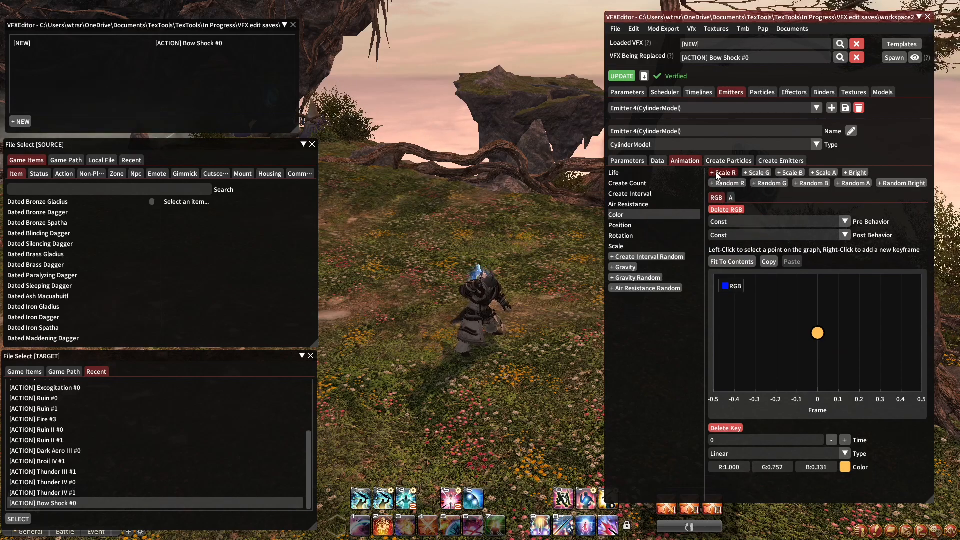
pyautogui.click(734, 198)
pyautogui.moveTo(747, 312); pyautogui.dragTo(796, 324)
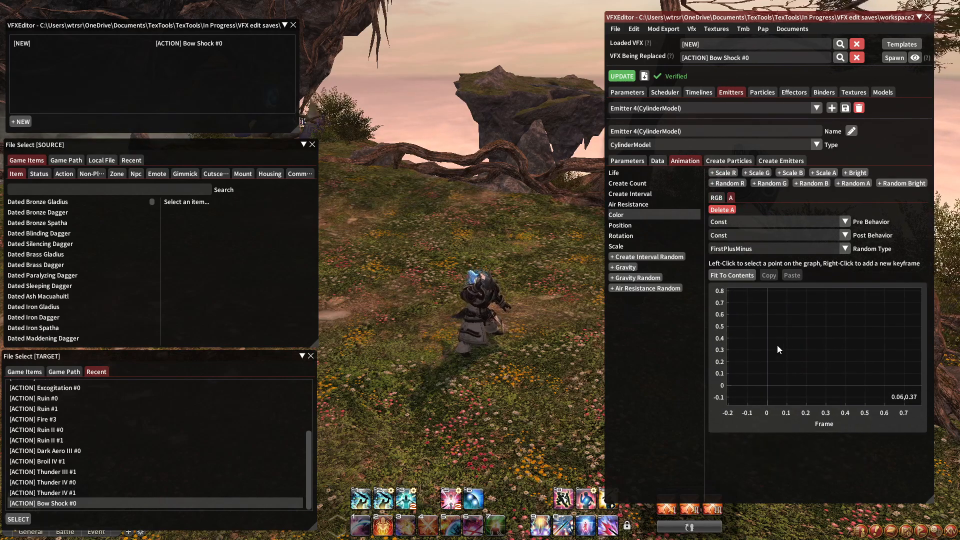
pyautogui.rightClick(766, 356)
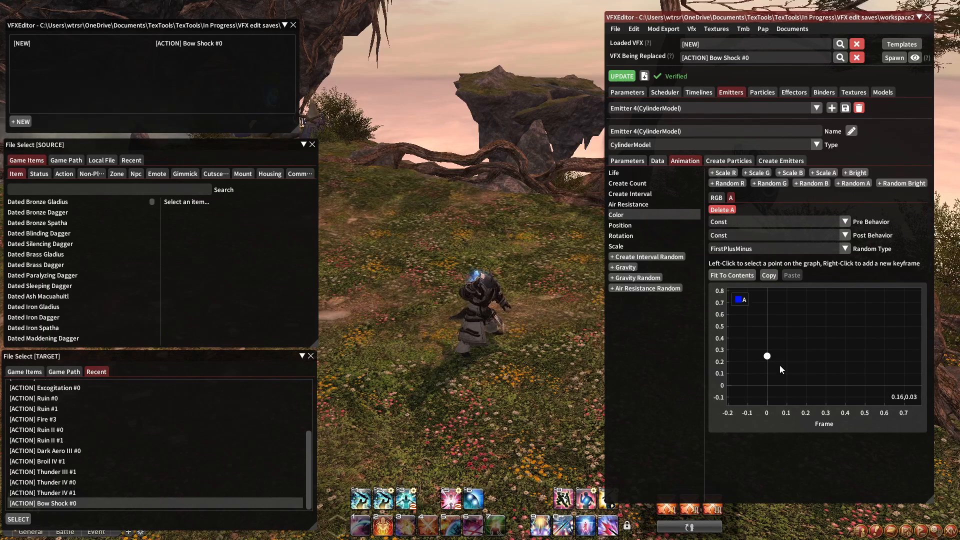
pyautogui.click(767, 356)
pyautogui.click(622, 76)
# Spawn the effect on yourself again to check how the added alpha curve changes it
pyautogui.moveTo(530, 150); pyautogui.dragTo(475, 150)
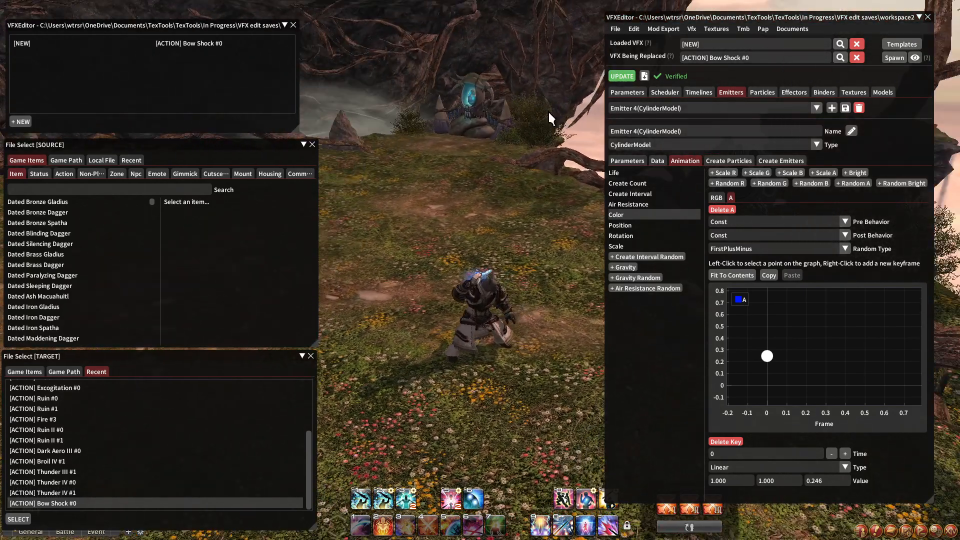
pyautogui.click(903, 58)
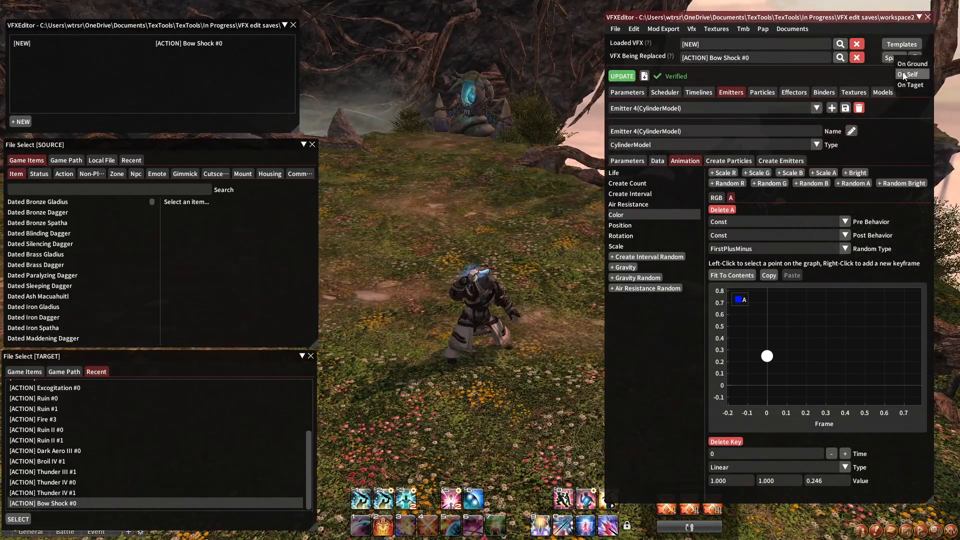
pyautogui.click(907, 74)
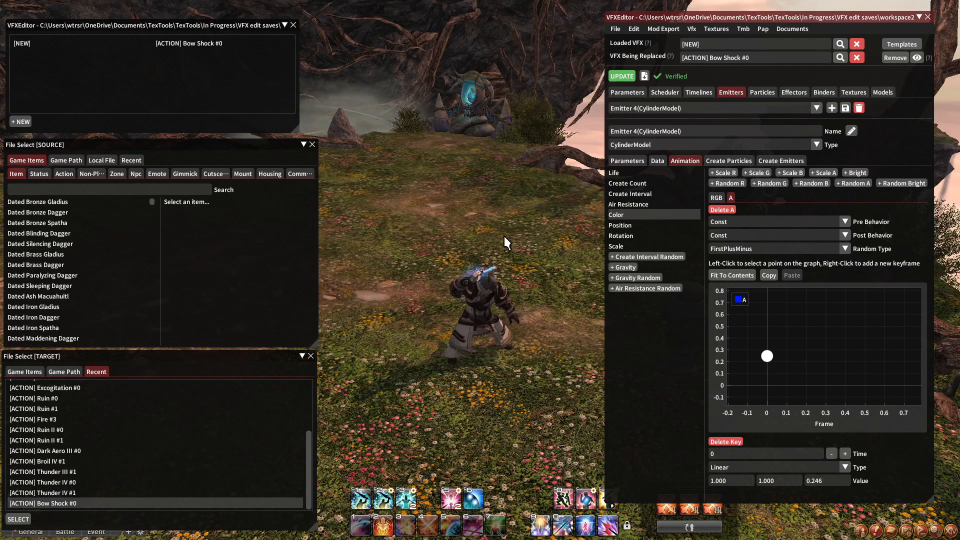
pyautogui.click(902, 57)
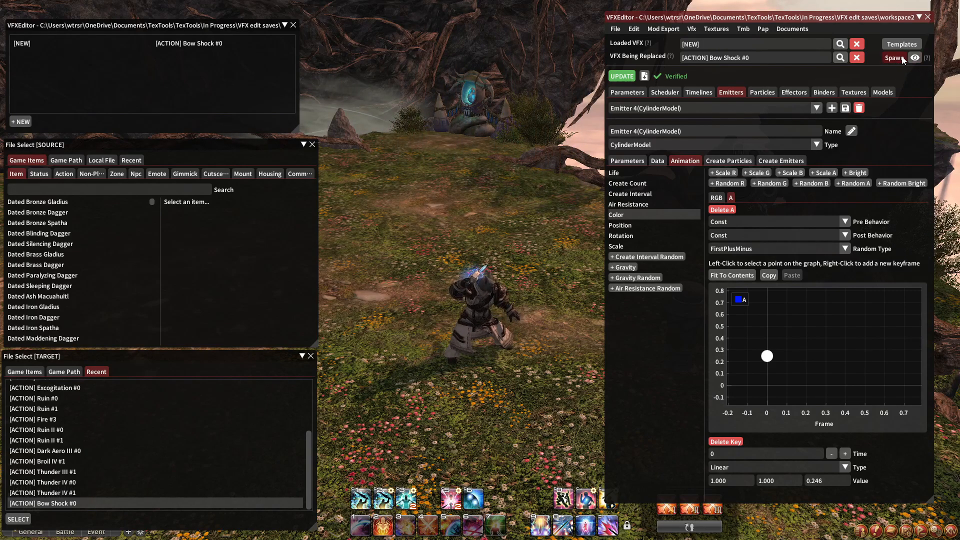
pyautogui.click(899, 60)
pyautogui.click(909, 68)
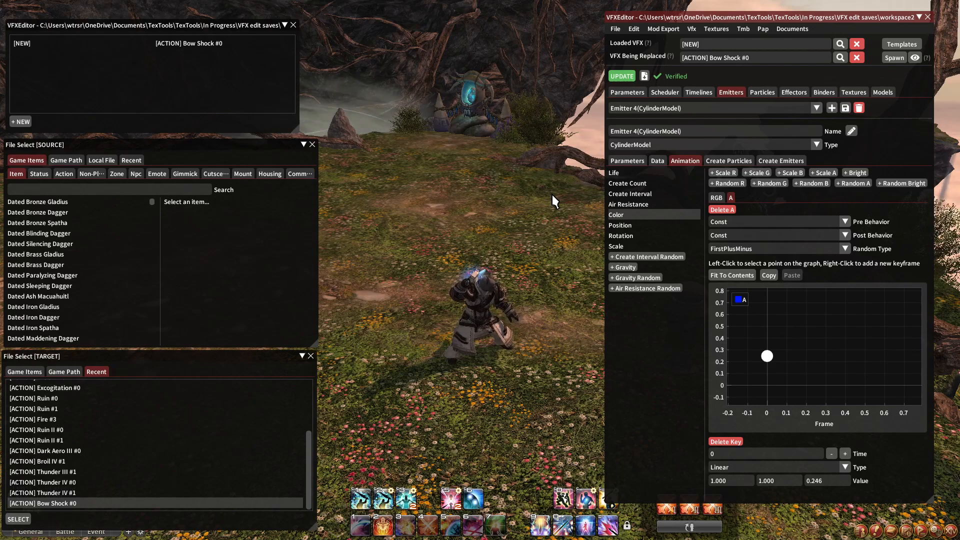
# Delete the alpha curve from Emitter 4's color animation, update the effect and spawn it again
pyautogui.click(730, 209)
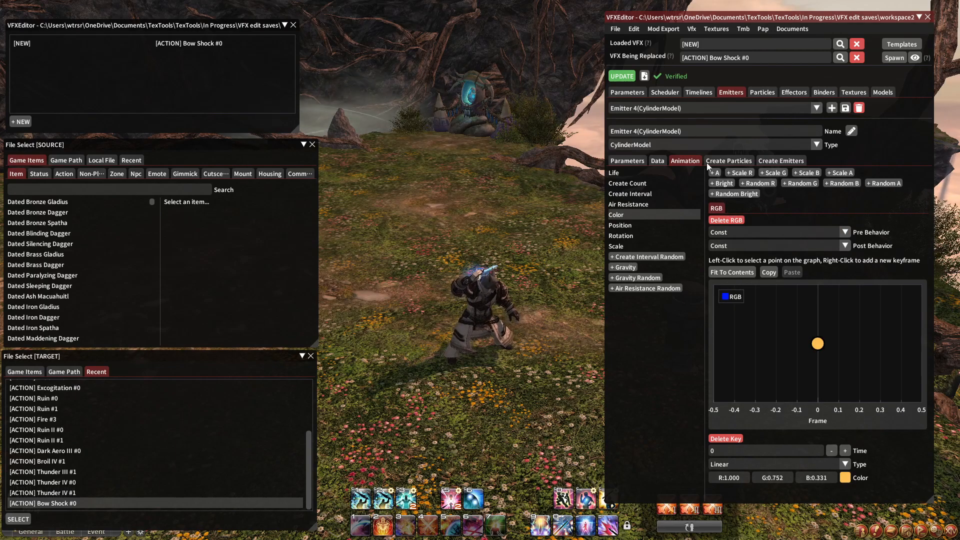
pyautogui.moveTo(819, 342)
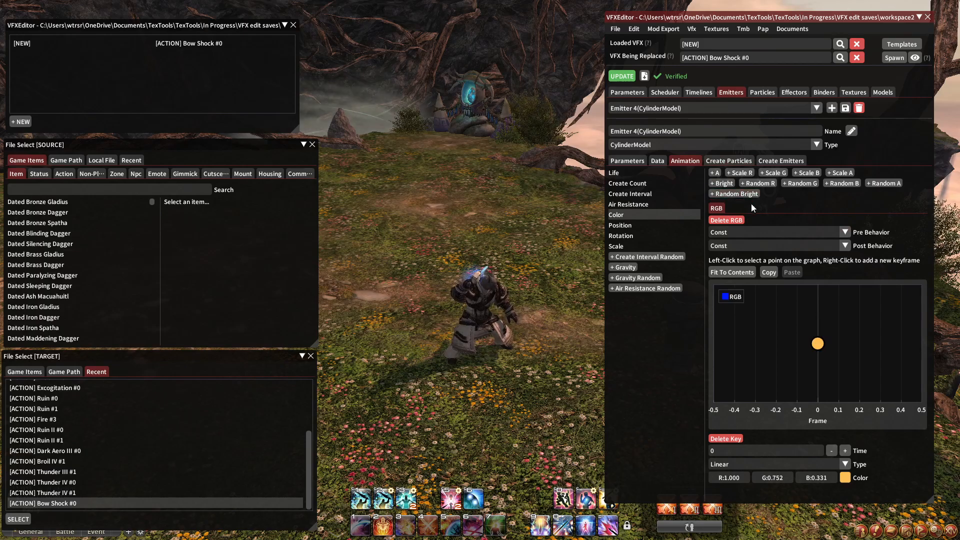
pyautogui.click(895, 59)
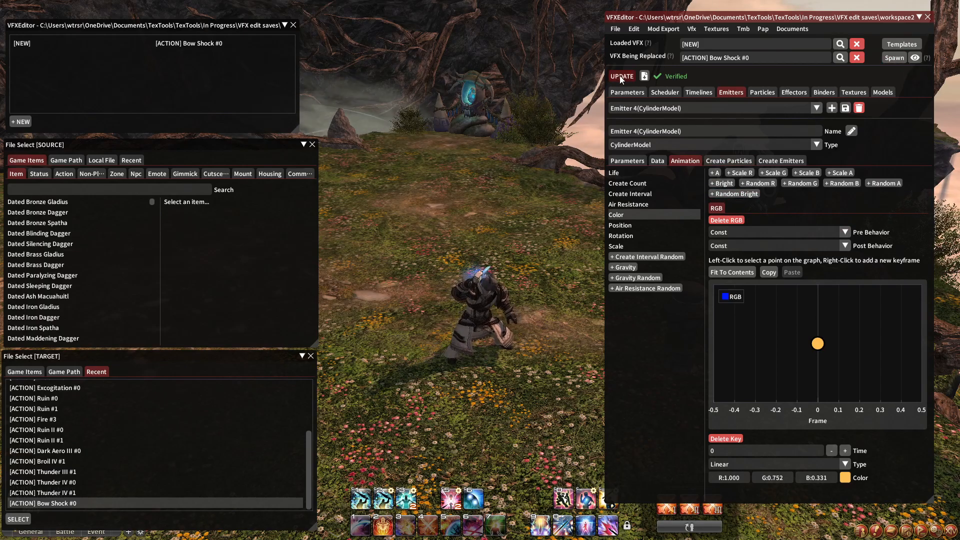
pyautogui.click(898, 85)
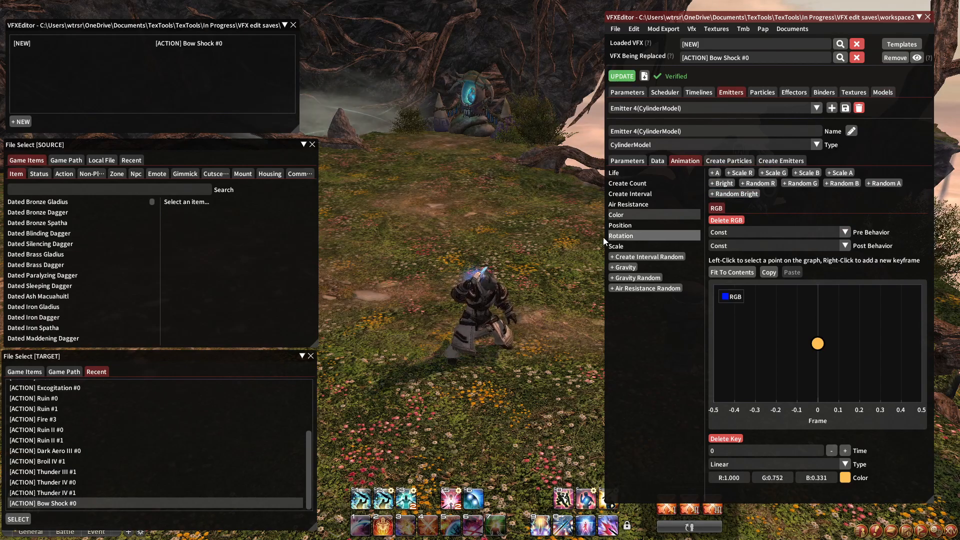
pyautogui.moveTo(529, 198); pyautogui.dragTo(529, 197)
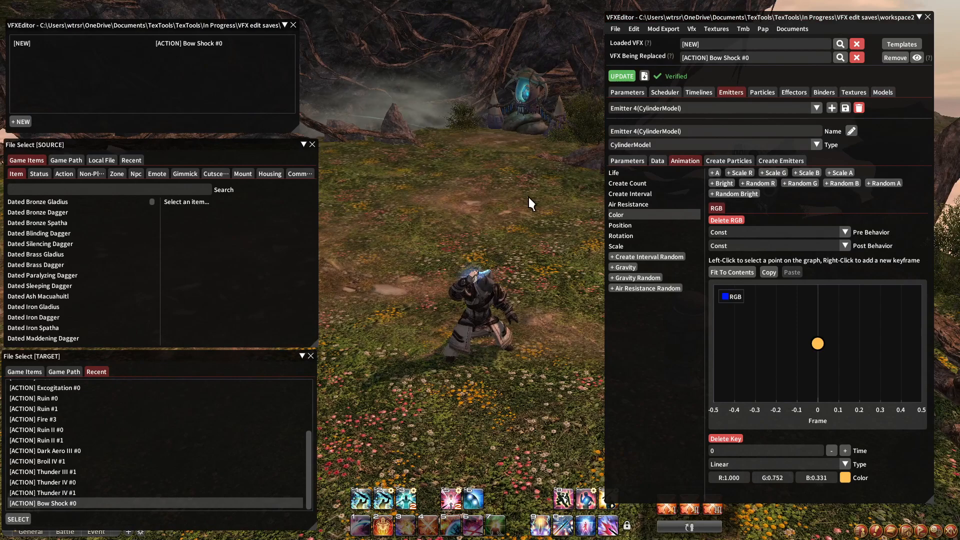
# Restore Emitter 4's RGB keyframe at frame 0 to white, R, G and B all 1.000, and update the effect
pyautogui.click(818, 345)
pyautogui.click(846, 477)
pyautogui.moveTo(821, 328); pyautogui.dragTo(757, 281)
pyautogui.click(757, 281)
pyautogui.click(634, 78)
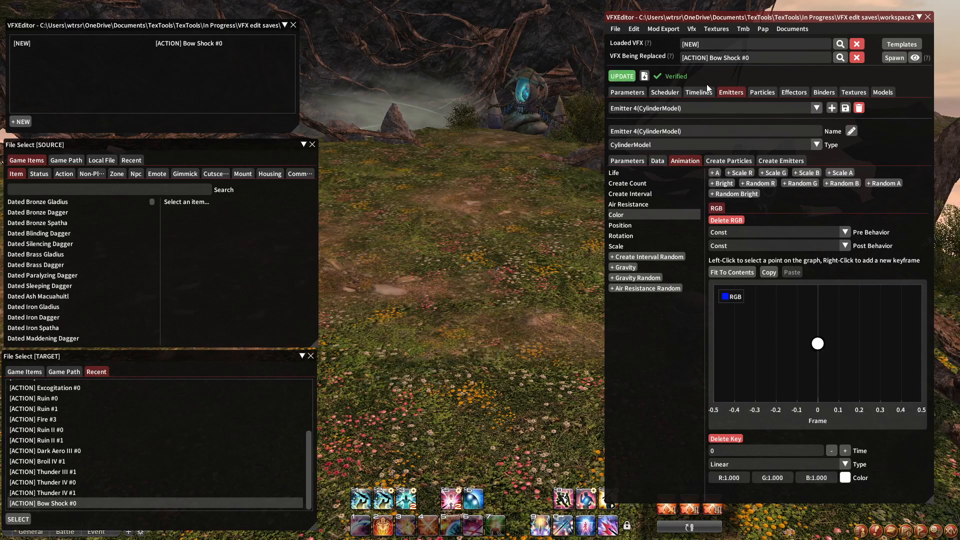
# Look up the particles Emitter 4 creates, and check which mask texture Particle 11's Texture Color 1 uses
pyautogui.click(726, 160)
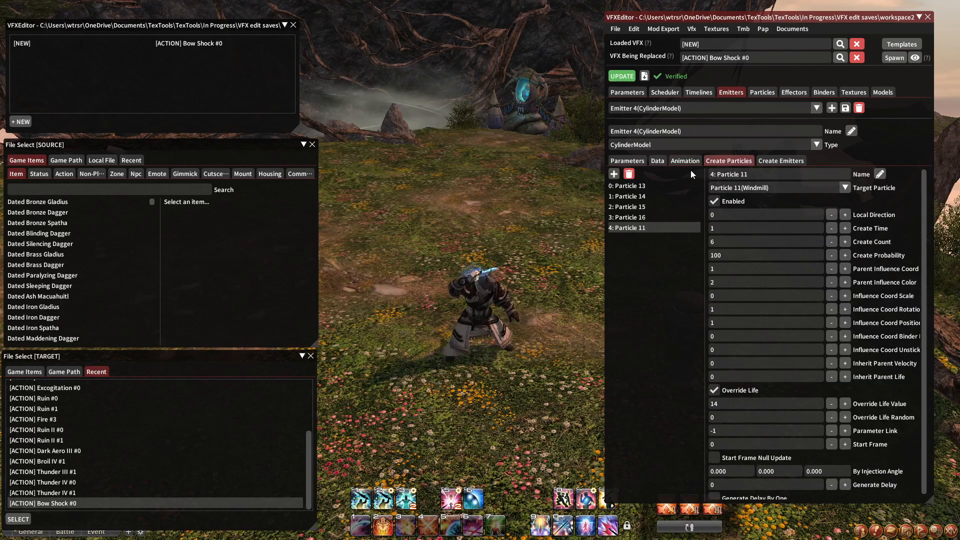
pyautogui.click(644, 230)
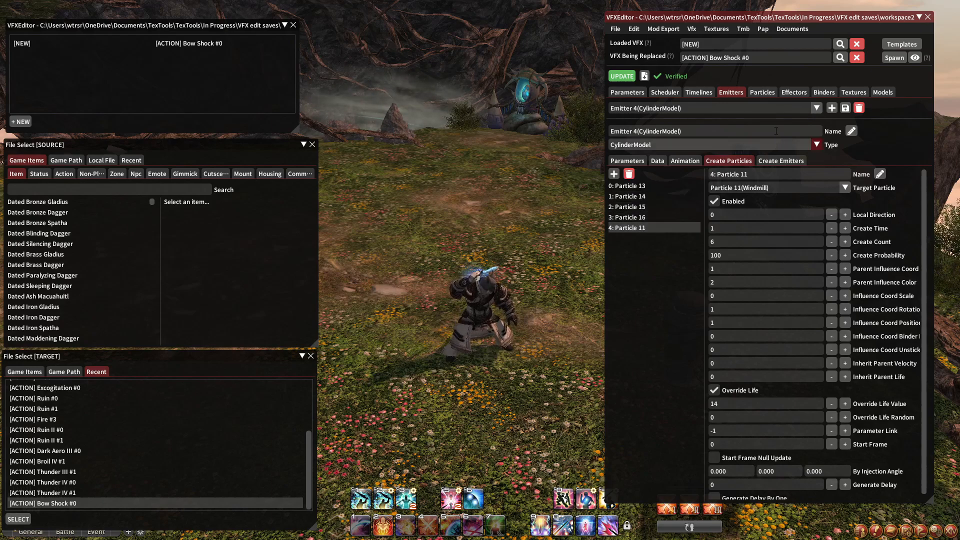
pyautogui.click(761, 90)
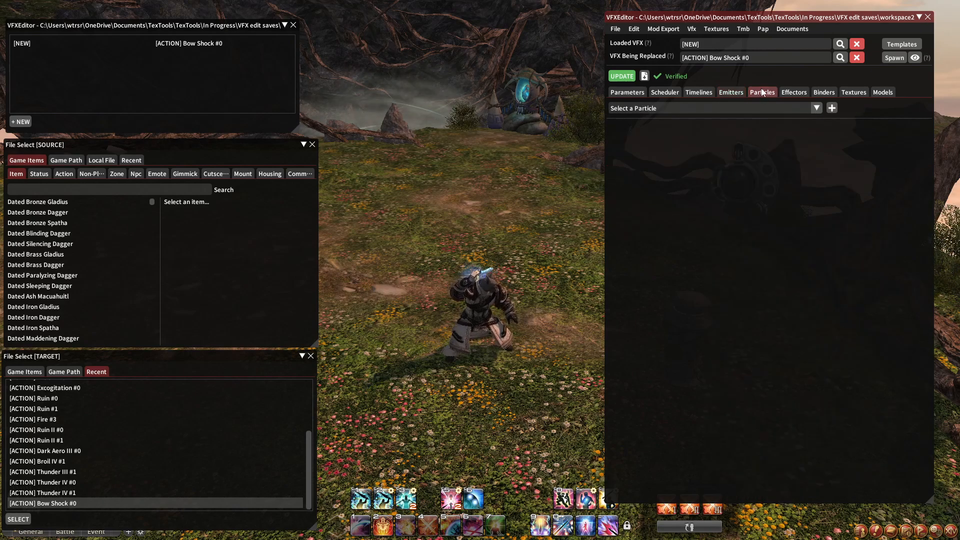
pyautogui.click(719, 109)
pyautogui.scroll(-2, 680, 167)
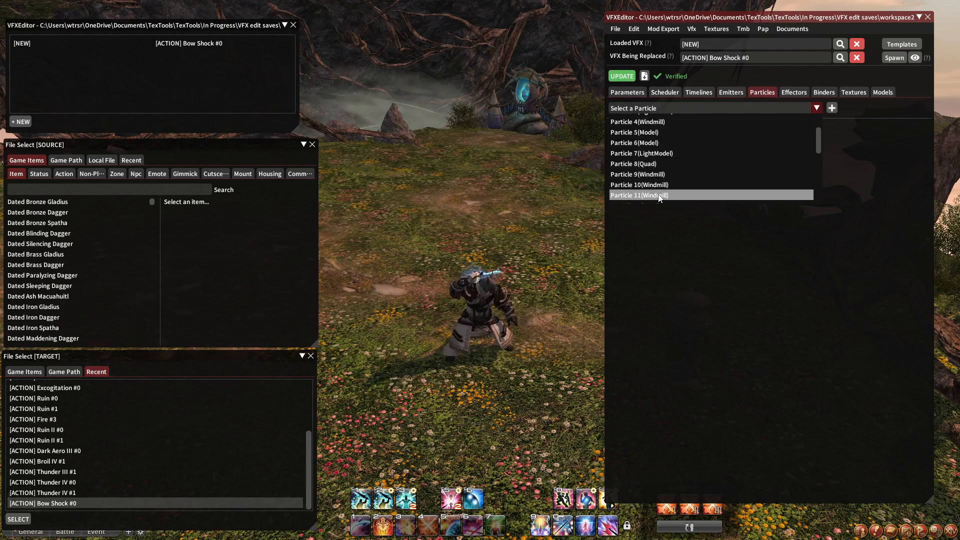
pyautogui.click(645, 195)
pyautogui.click(747, 161)
pyautogui.click(651, 183)
pyautogui.click(766, 210)
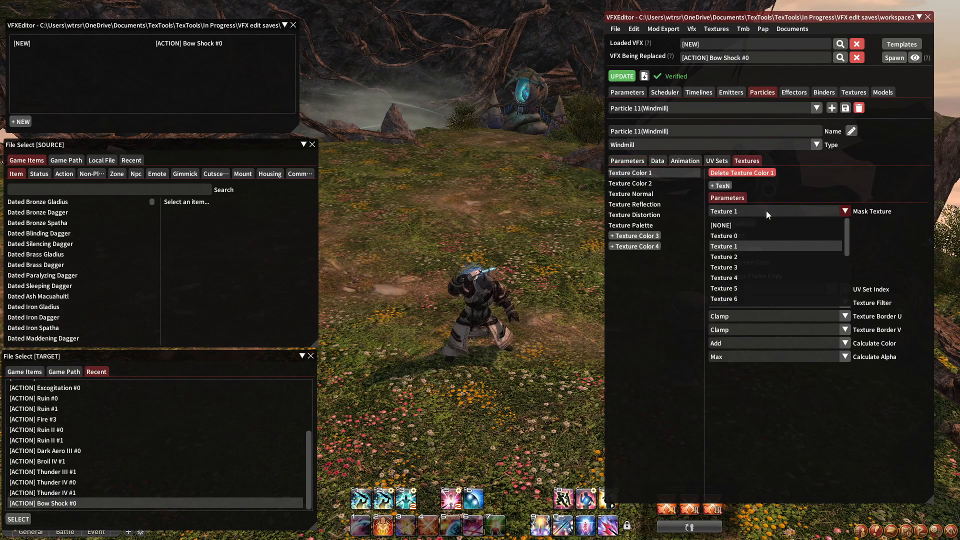
# Check which mask texture Particle 13's Texture Color 1 uses
pyautogui.click(679, 106)
pyautogui.click(679, 105)
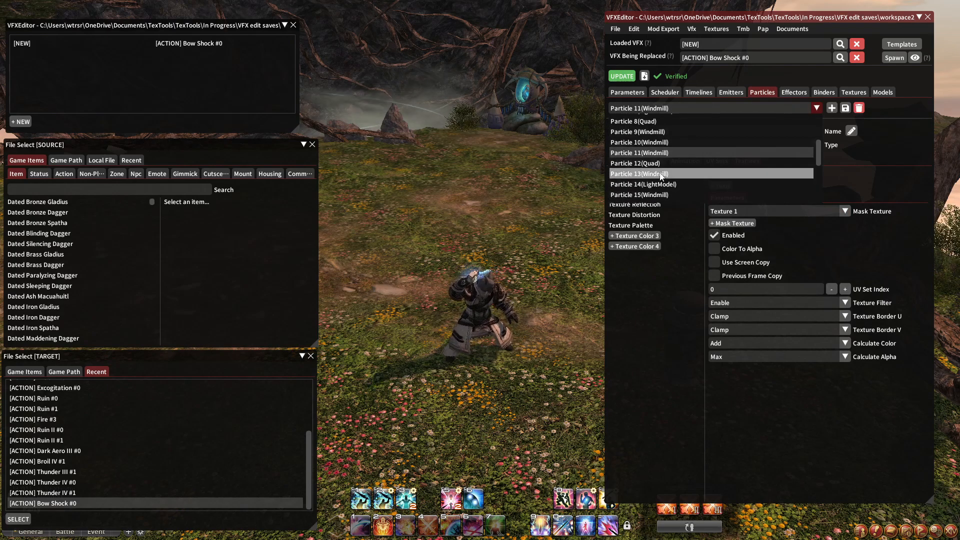
pyautogui.click(658, 174)
pyautogui.click(659, 174)
# Preview the effect's texture images one by one, from Texture 1 to Texture 7
pyautogui.click(854, 94)
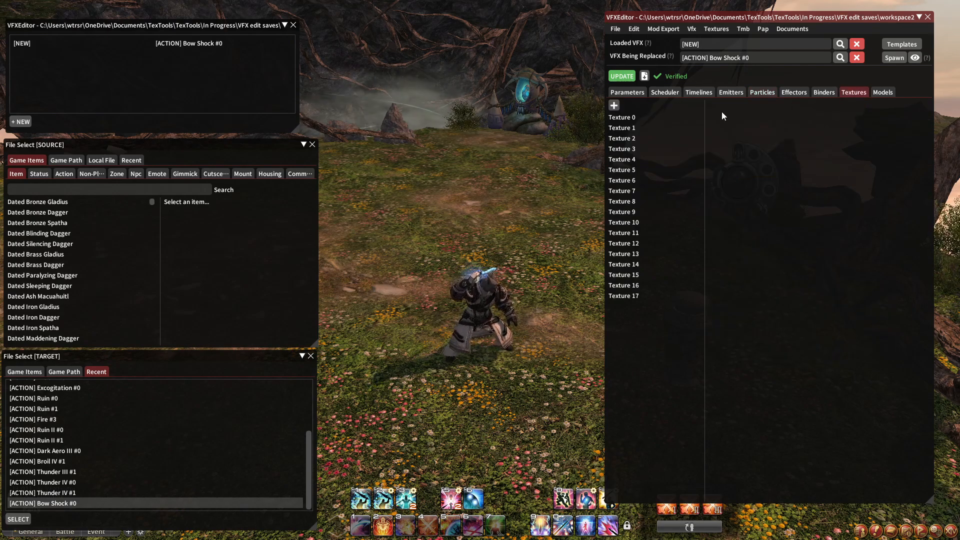
pyautogui.click(645, 129)
pyautogui.click(640, 139)
pyautogui.click(636, 149)
pyautogui.click(633, 160)
pyautogui.click(632, 170)
pyautogui.click(631, 180)
pyautogui.click(630, 191)
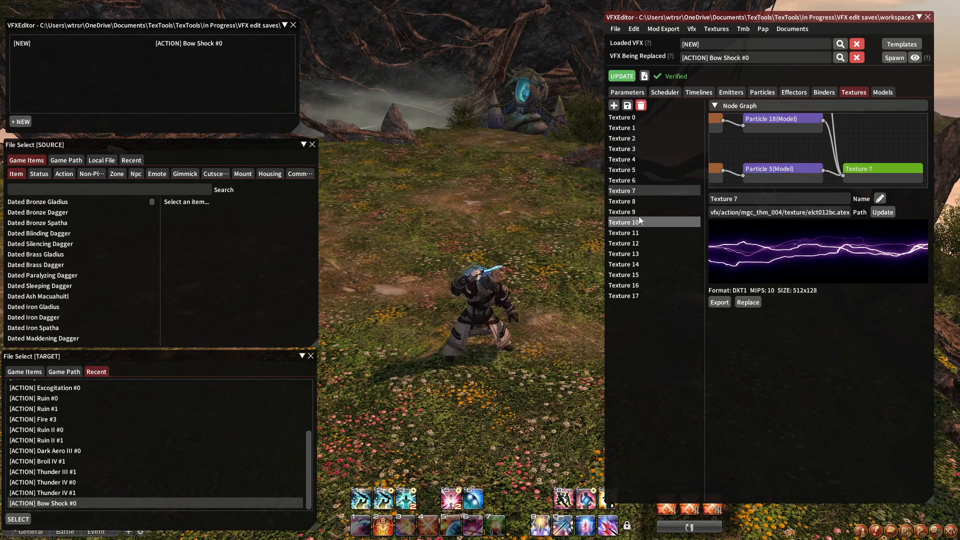
# Check the Texture Color 1 settings of Particle 14 and Particle 15
pyautogui.click(764, 92)
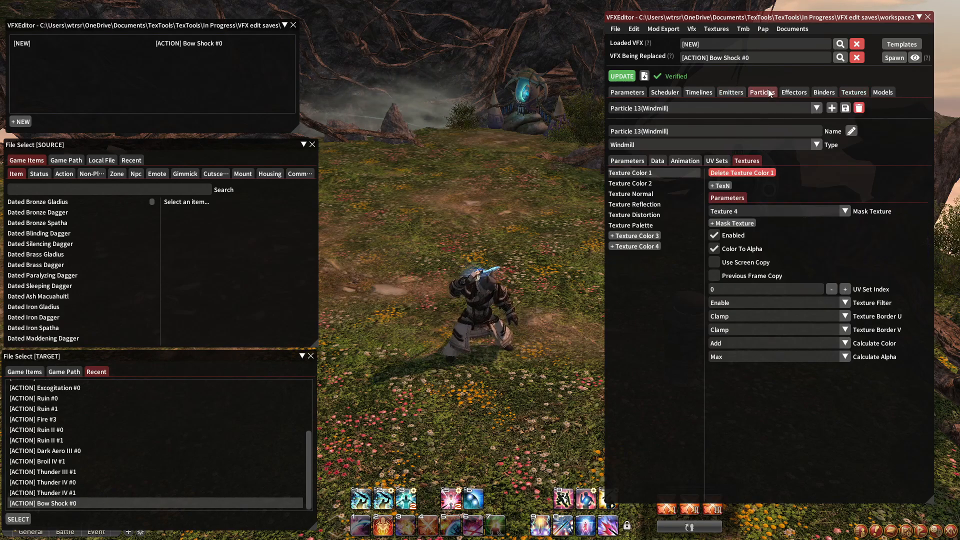
pyautogui.click(727, 110)
pyautogui.click(678, 140)
pyautogui.click(667, 171)
pyautogui.click(676, 110)
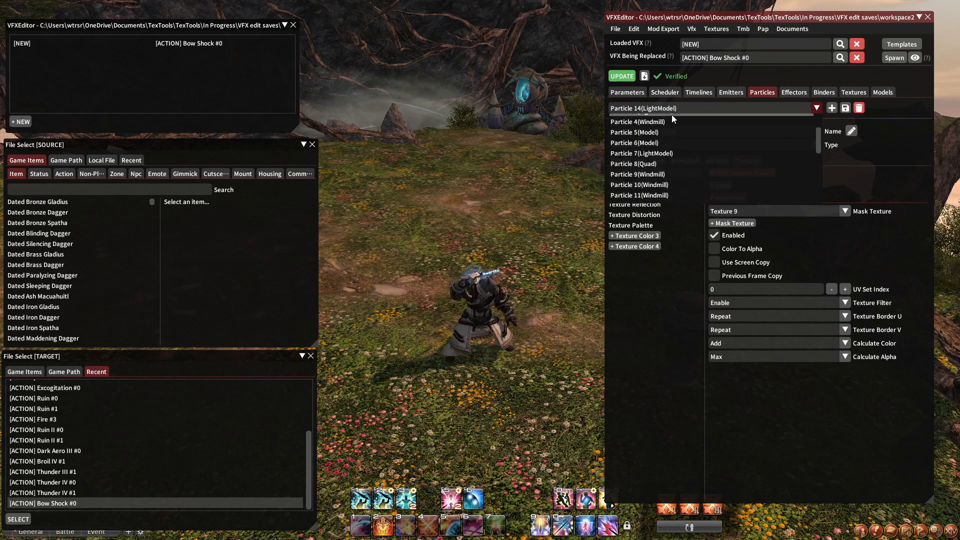
pyautogui.click(656, 152)
pyautogui.click(653, 171)
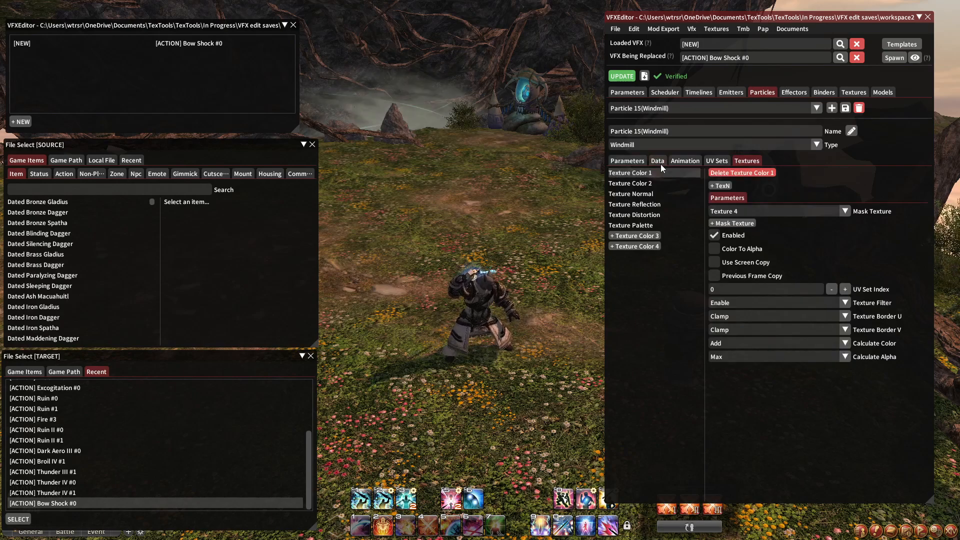
# Examine all of Particle 16's texture slots, from Texture Color 1 through Texture Palette
pyautogui.click(681, 106)
pyautogui.click(722, 95)
pyautogui.click(722, 95)
pyautogui.click(763, 92)
pyautogui.click(710, 105)
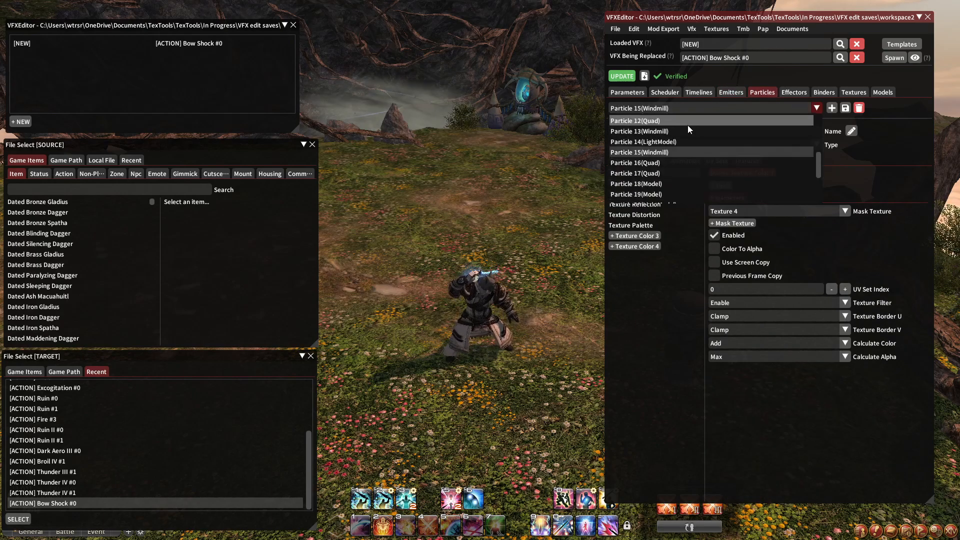
pyautogui.click(673, 163)
pyautogui.click(652, 173)
pyautogui.click(645, 183)
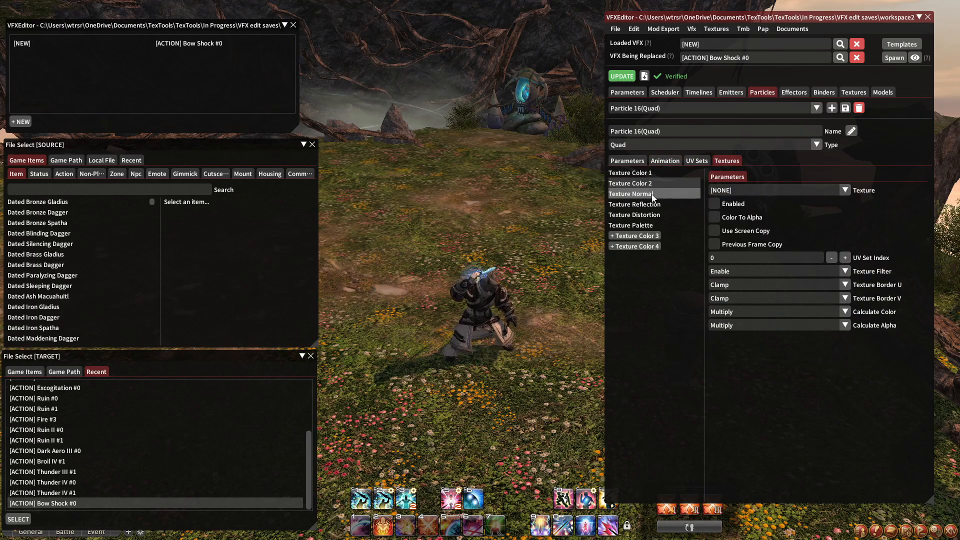
pyautogui.click(646, 193)
pyautogui.click(646, 204)
pyautogui.click(645, 215)
pyautogui.click(650, 226)
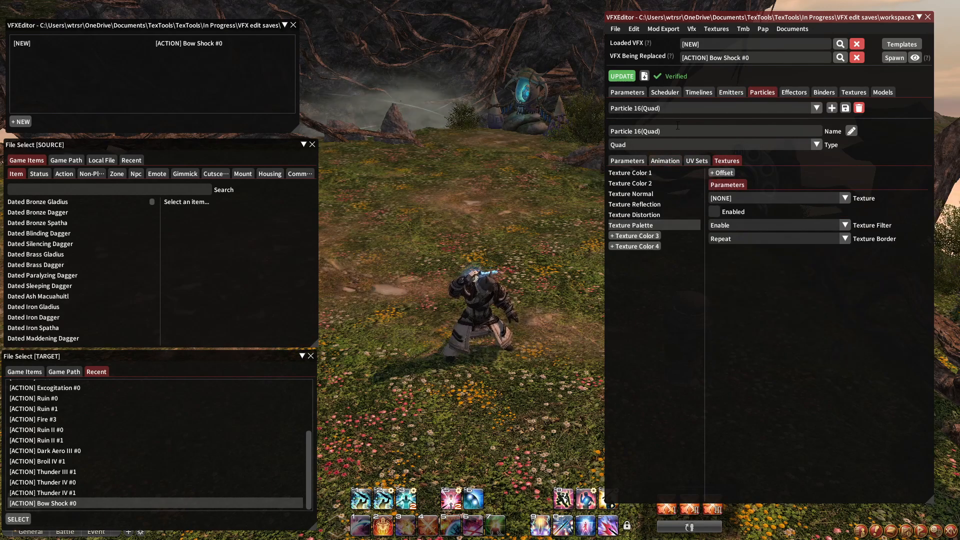
# Examine Particle 11's texture slots from Texture Color 2 through Texture Palette
pyautogui.click(671, 108)
pyautogui.scroll(1, 665, 140)
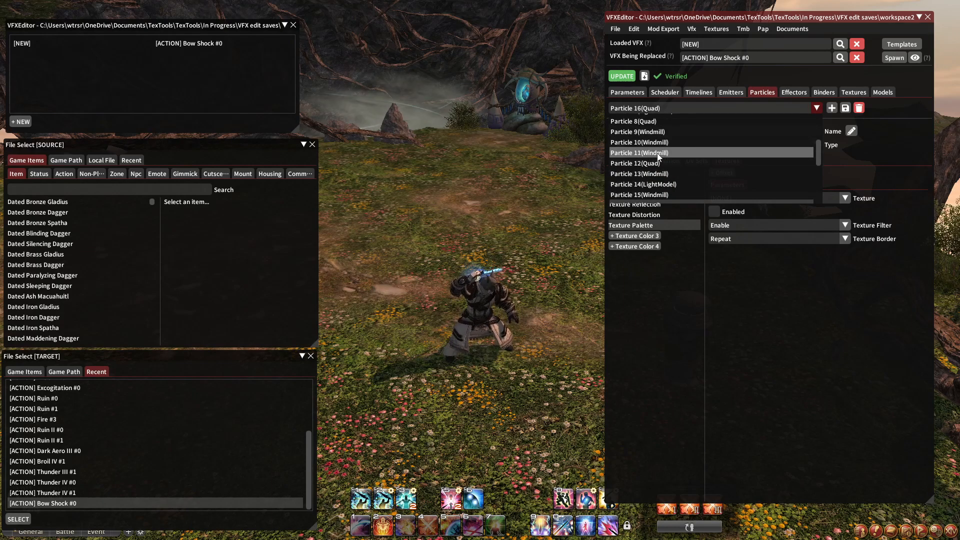
pyautogui.click(658, 155)
pyautogui.click(654, 183)
pyautogui.click(653, 194)
pyautogui.click(653, 205)
pyautogui.click(650, 215)
pyautogui.click(649, 225)
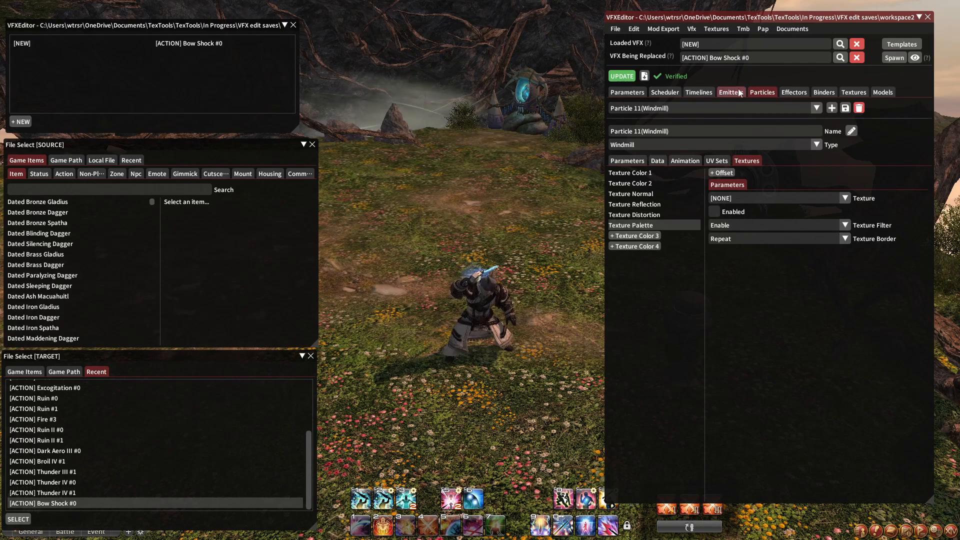
# Recheck Emitter 4's list of created particles, and go through all of Particle 11's texture slots again, including its mask texture
pyautogui.click(732, 92)
pyautogui.click(774, 161)
pyautogui.click(729, 161)
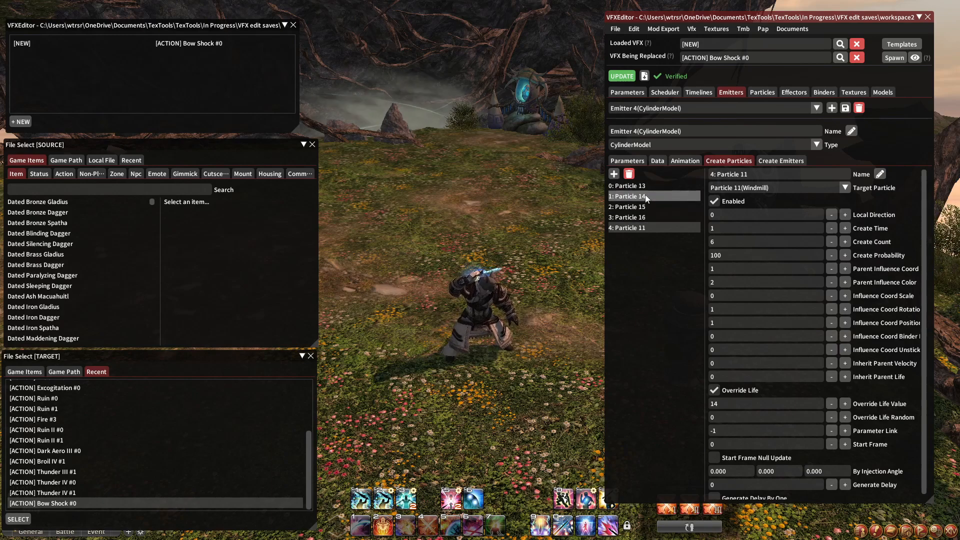
pyautogui.click(763, 92)
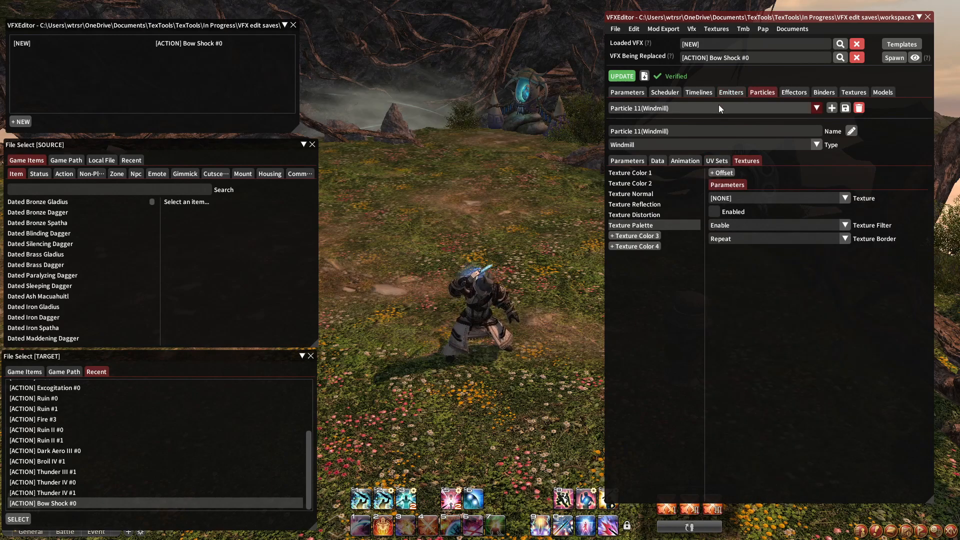
pyautogui.click(719, 108)
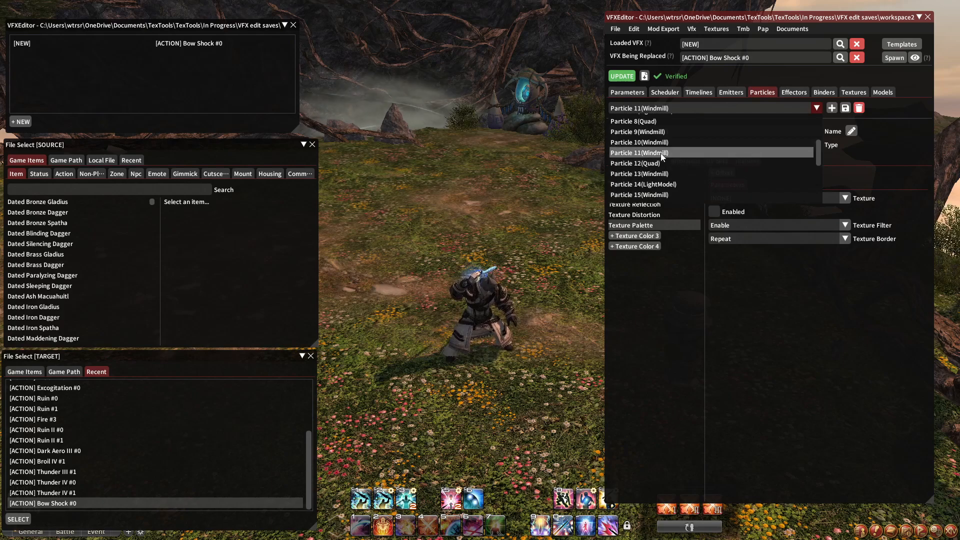
pyautogui.click(661, 153)
pyautogui.click(665, 173)
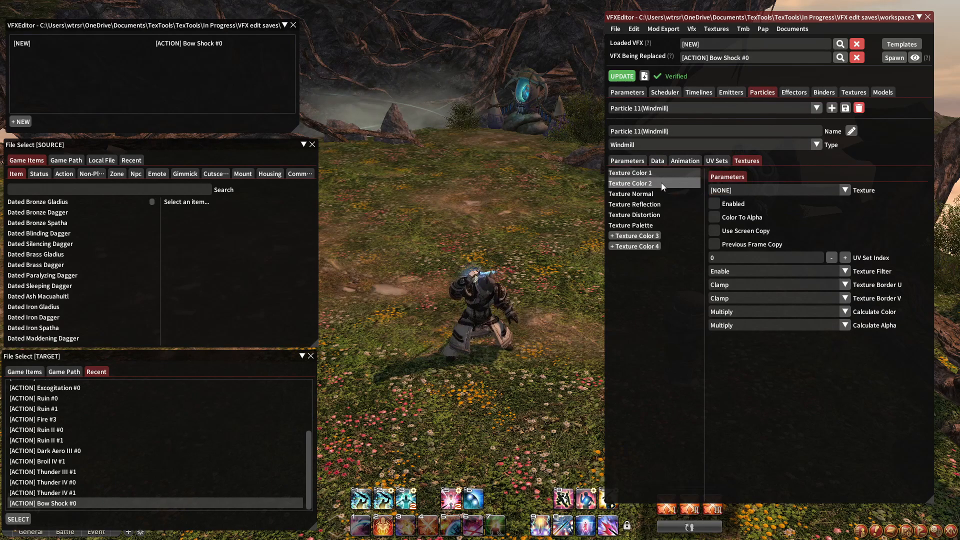
pyautogui.click(761, 210)
pyautogui.click(631, 183)
pyautogui.click(631, 194)
pyautogui.click(634, 204)
pyautogui.click(638, 215)
pyautogui.click(644, 224)
# Examine Particle 13's mask texture and its other texture slots through Texture Palette
pyautogui.click(681, 107)
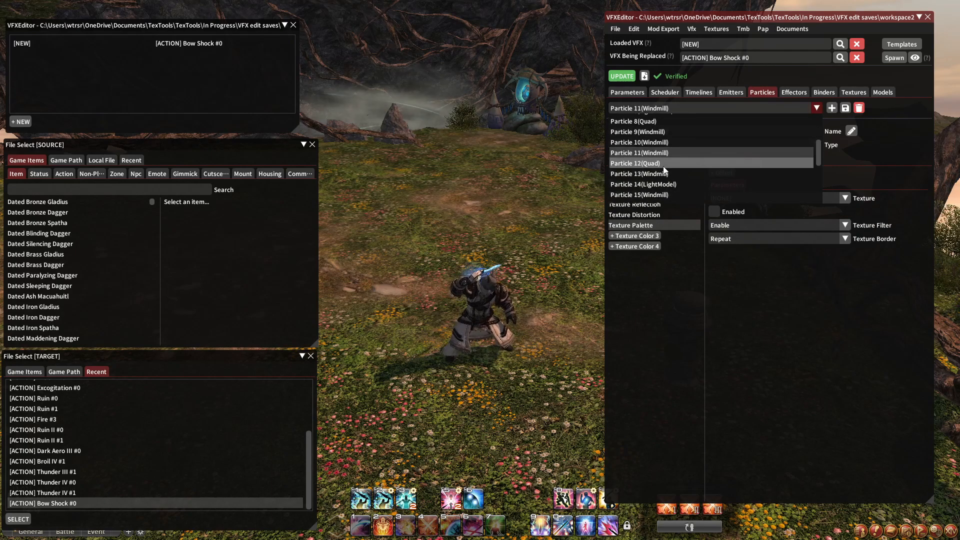
pyautogui.click(661, 174)
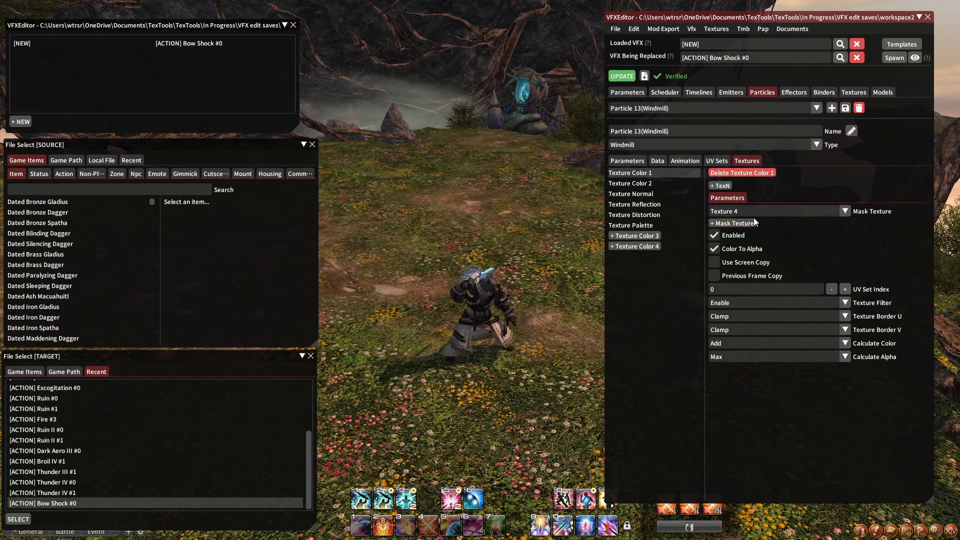
pyautogui.click(754, 212)
pyautogui.click(652, 183)
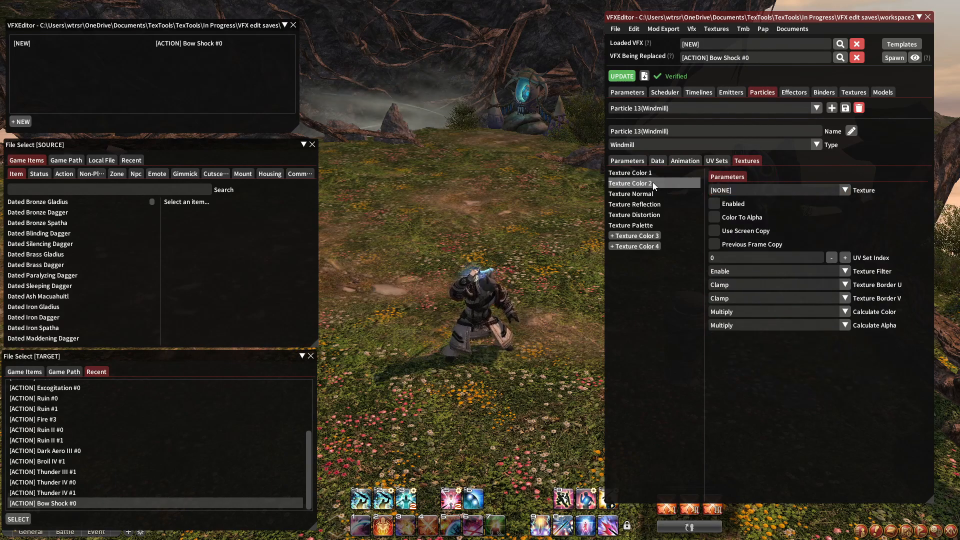
pyautogui.click(653, 194)
pyautogui.click(650, 204)
pyautogui.click(648, 215)
pyautogui.click(646, 228)
# Examine Particle 14's texture slots from Texture Color 2 through Texture Palette
pyautogui.click(686, 108)
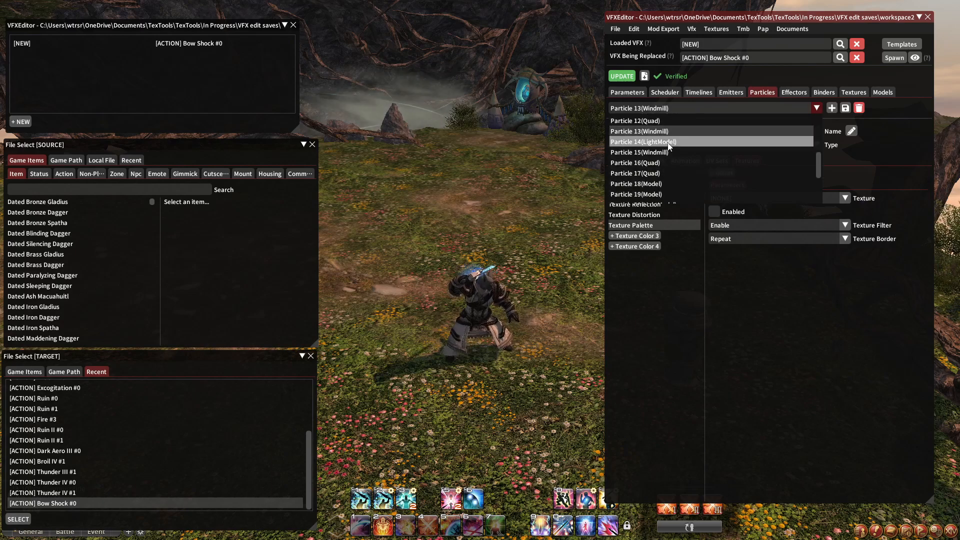
pyautogui.click(669, 143)
pyautogui.click(650, 184)
pyautogui.click(650, 193)
pyautogui.click(650, 204)
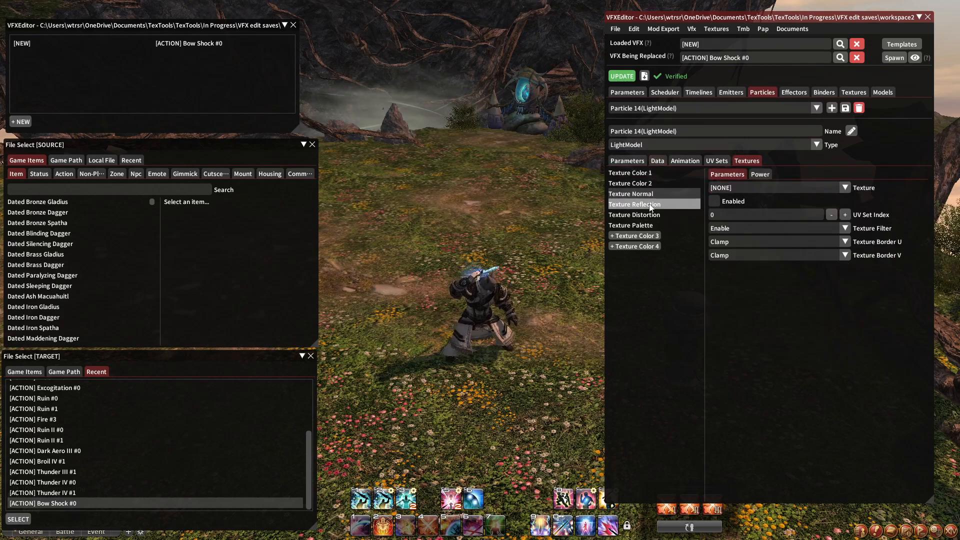
pyautogui.click(650, 214)
pyautogui.click(651, 225)
# Examine Particle 15's texture slots from Texture Color 1 through Texture Palette
pyautogui.click(676, 93)
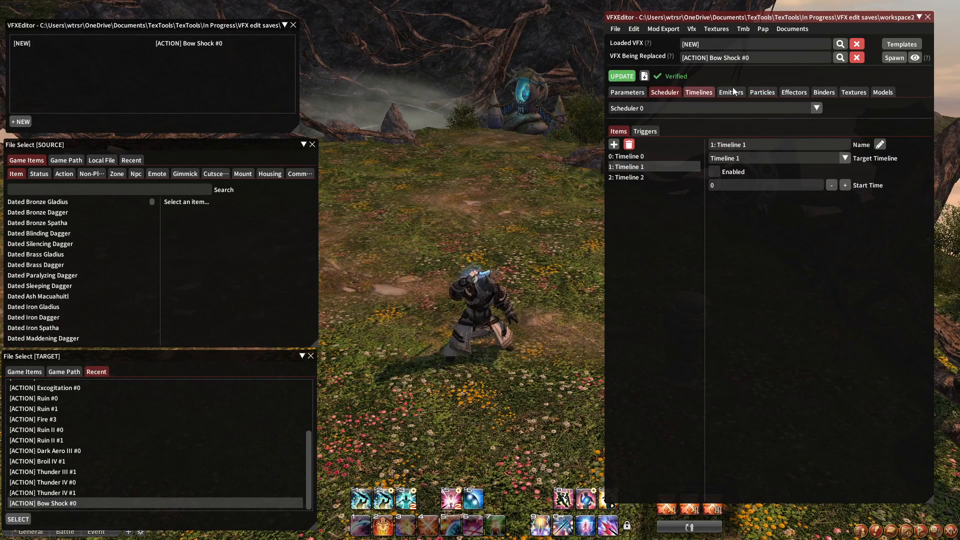
pyautogui.click(766, 91)
pyautogui.click(714, 108)
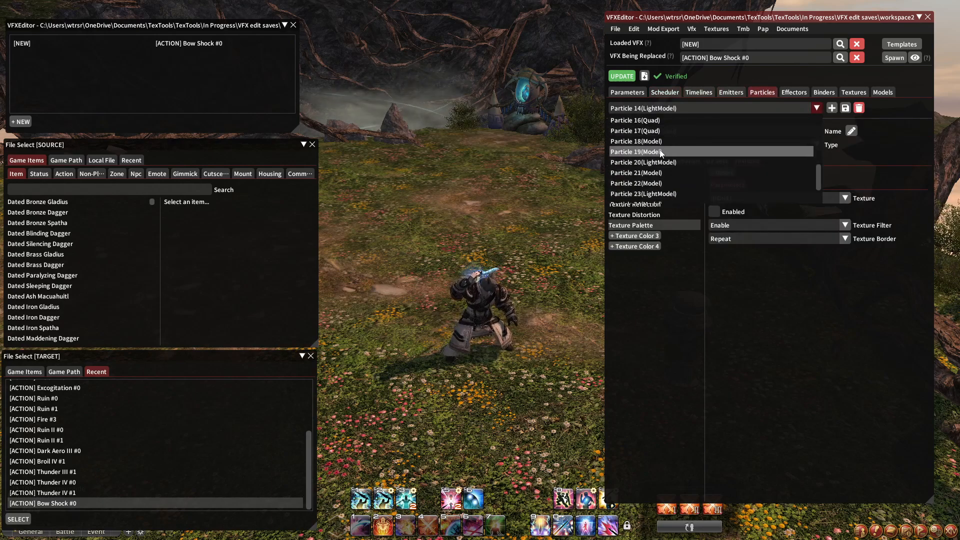
pyautogui.click(657, 152)
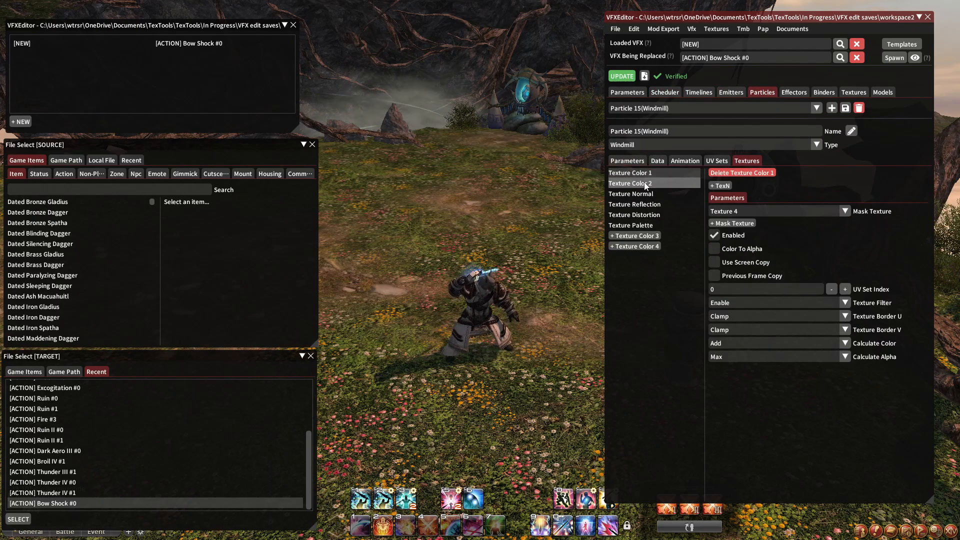
pyautogui.click(646, 183)
pyautogui.click(647, 194)
pyautogui.click(648, 205)
pyautogui.click(644, 215)
pyautogui.click(644, 224)
# Go through Particle 16's texture slots once more, from Texture Color 2 through Texture Palette
pyautogui.click(686, 110)
pyautogui.scroll(-3, 682, 117)
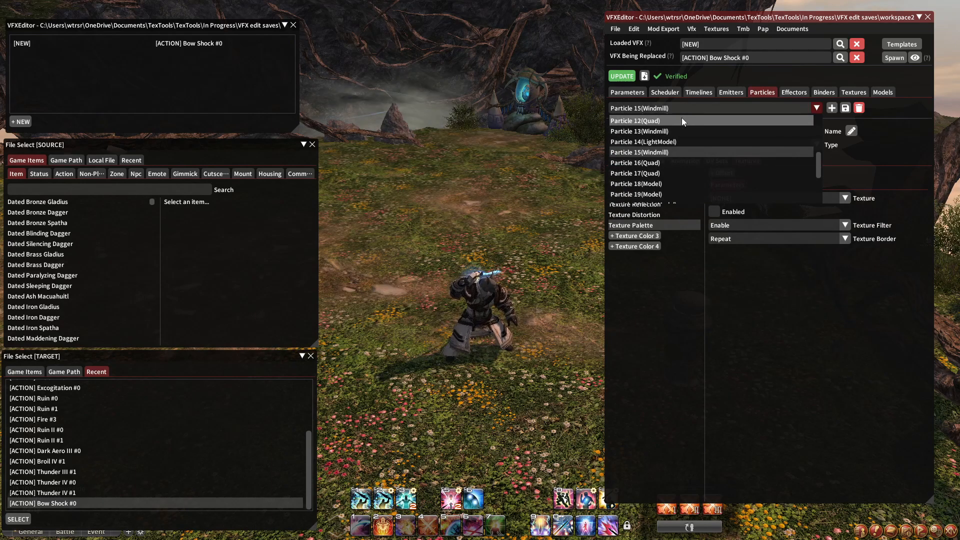
pyautogui.click(664, 156)
pyautogui.click(653, 184)
pyautogui.click(648, 194)
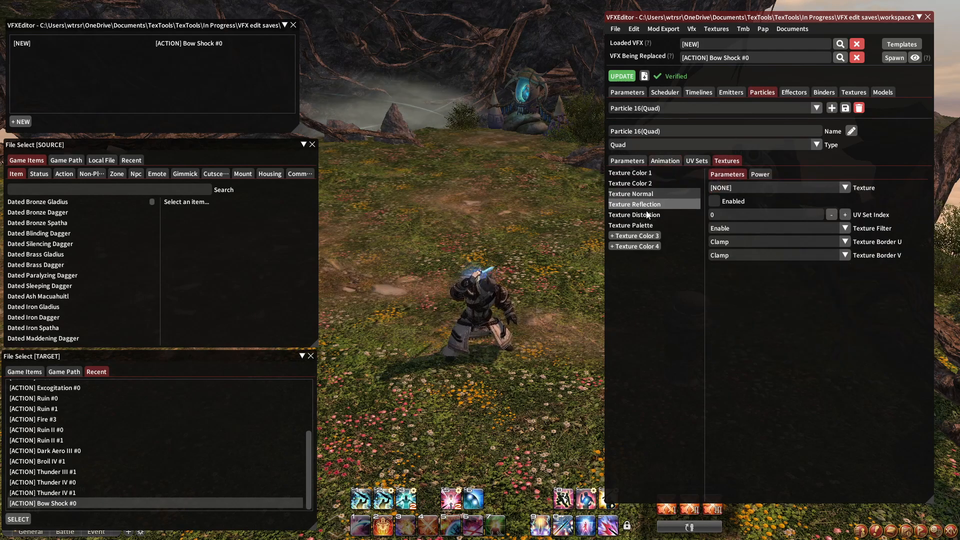
pyautogui.click(646, 205)
pyautogui.click(645, 215)
pyautogui.click(642, 224)
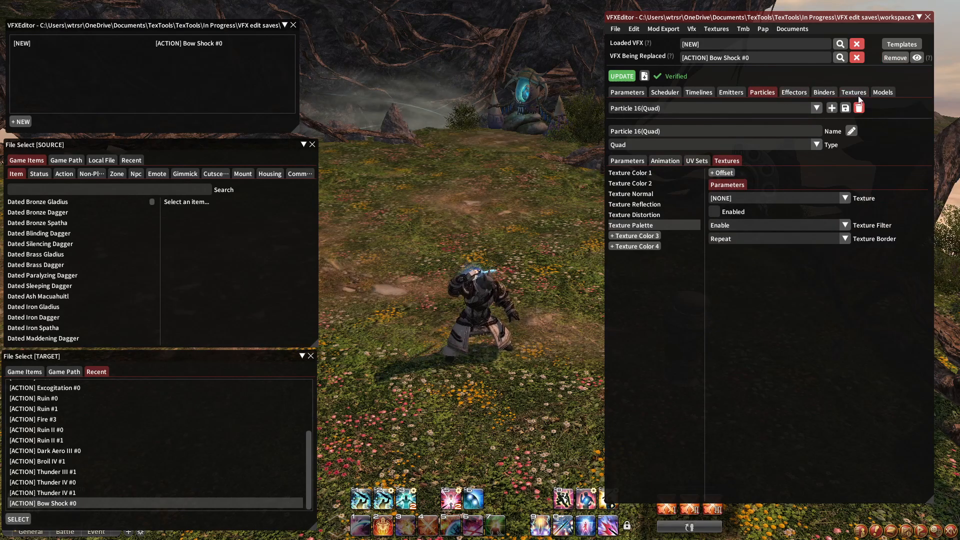
# Preview the effect in the scene, and inspect the settings of Timeline 0's items from Emitter 5 up to Emitter 1
pyautogui.click(894, 58)
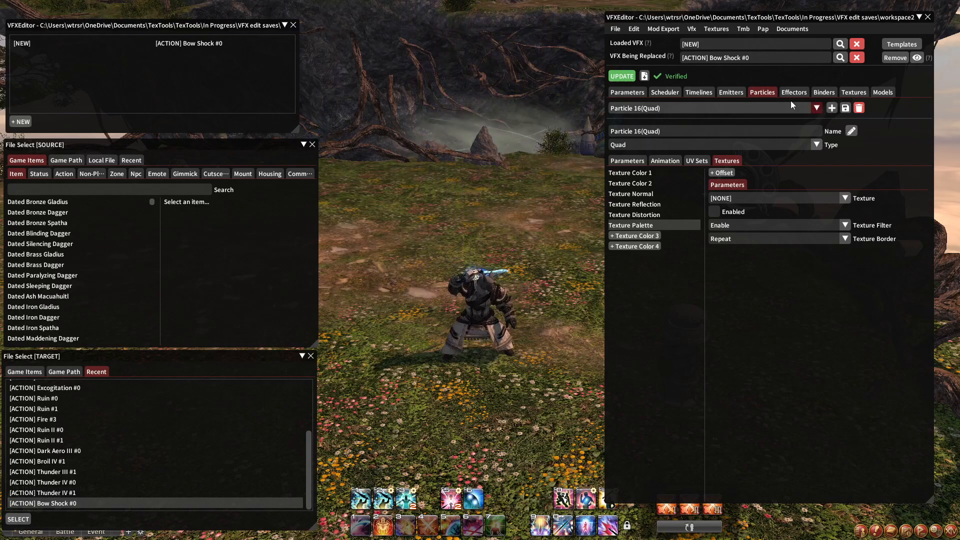
pyautogui.click(733, 93)
pyautogui.click(699, 92)
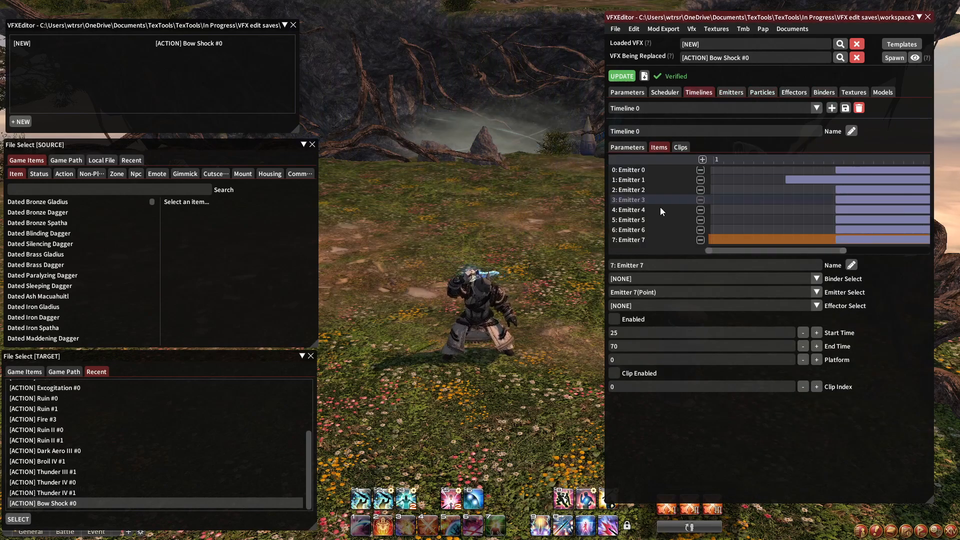
pyautogui.click(641, 220)
pyautogui.click(640, 210)
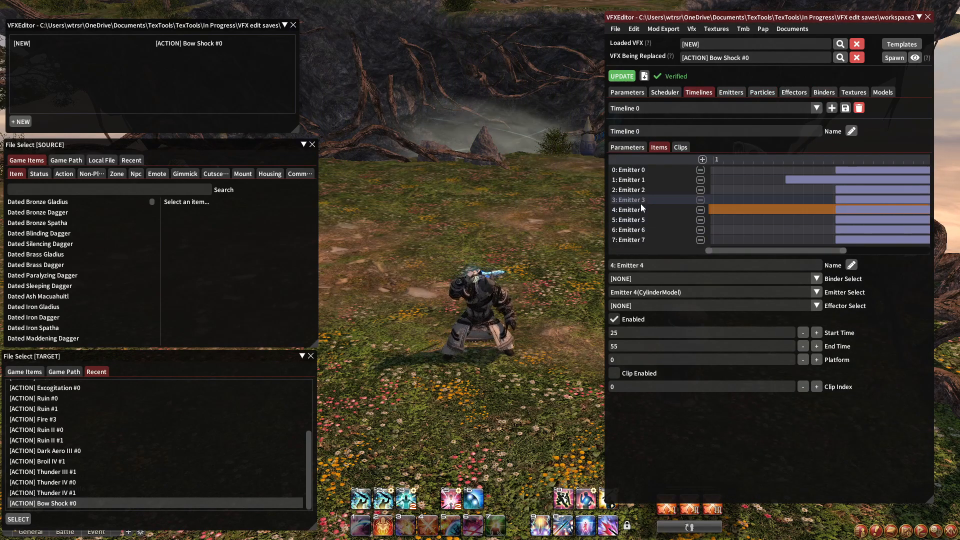
pyautogui.click(638, 201)
pyautogui.click(637, 190)
pyautogui.click(638, 181)
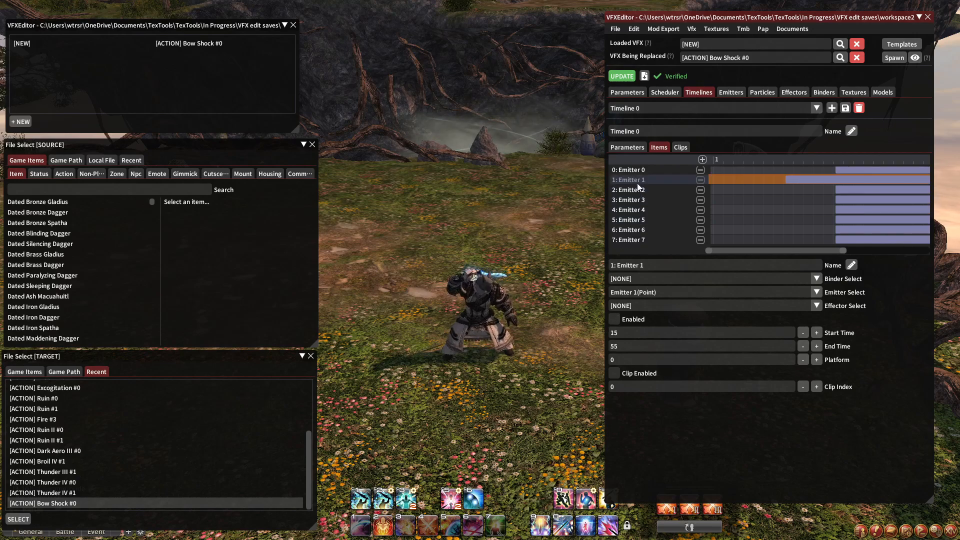
# Set Particle 11's Generate Delay to 60 in Emitter 4's created particles and preview the effect on the character
pyautogui.click(638, 170)
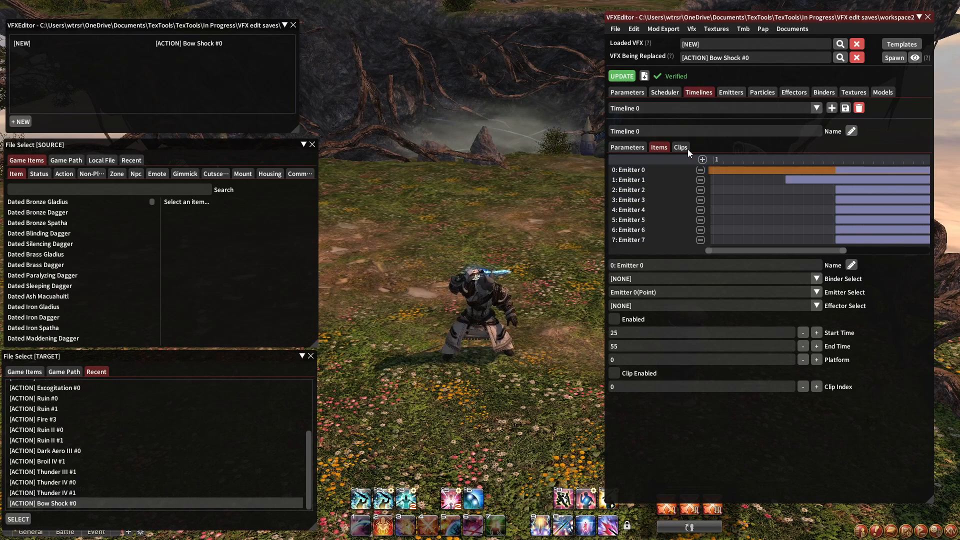
pyautogui.click(735, 92)
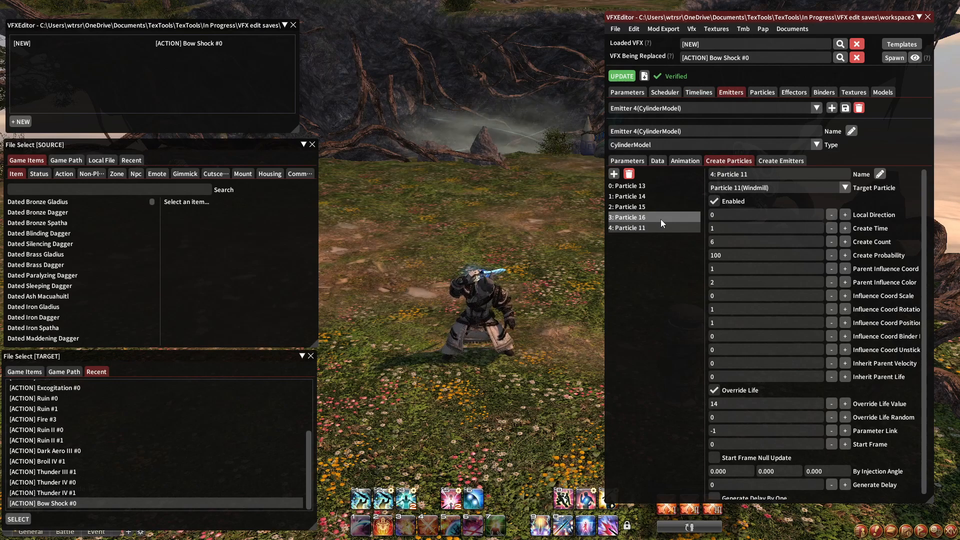
pyautogui.click(747, 484)
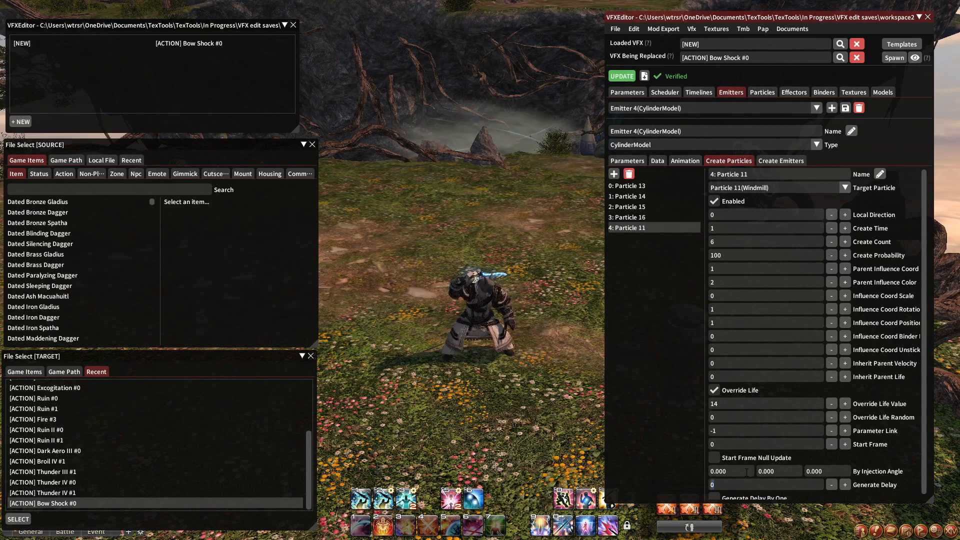
pyautogui.write('60')
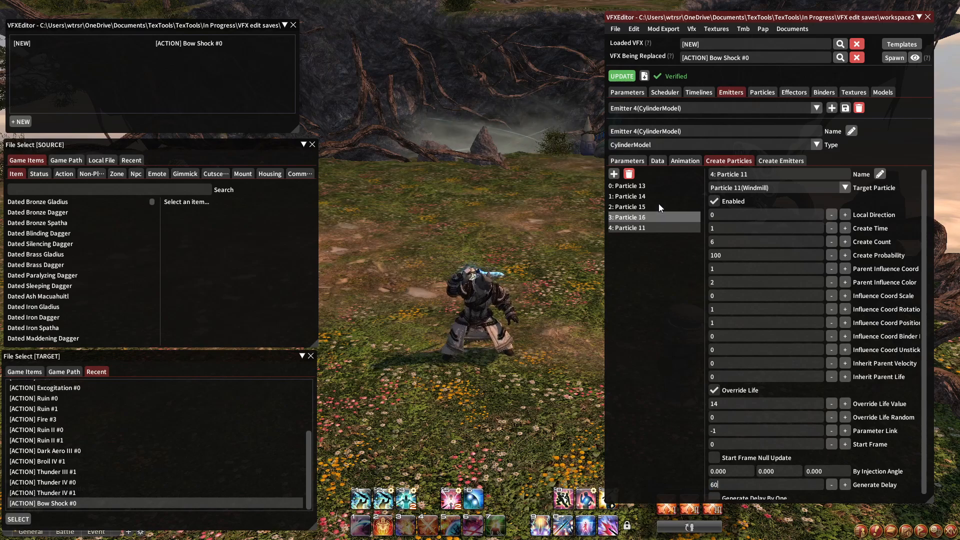
pyautogui.click(895, 57)
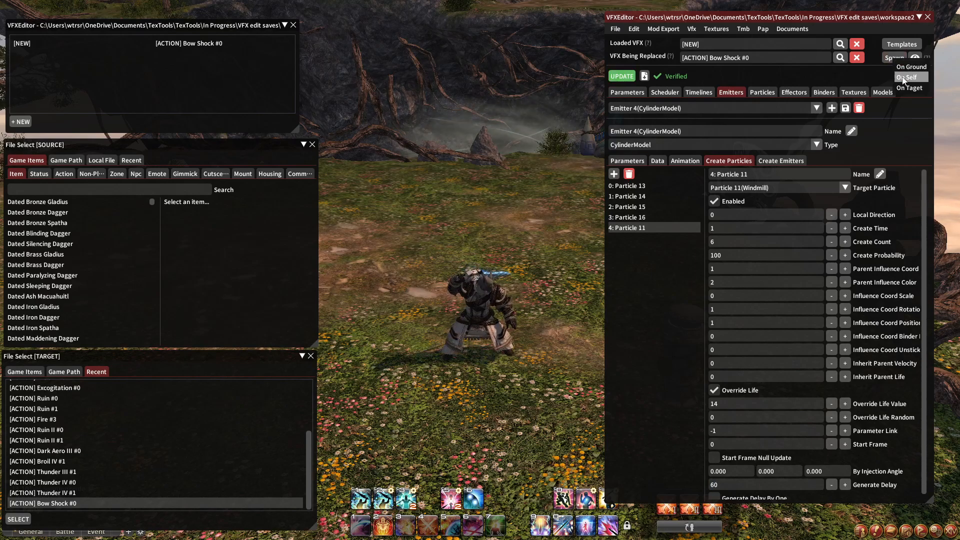
pyautogui.click(732, 485)
# Test Emitter 4's Particle 16 by previewing the effect with Generate Delay 60, and restore the delay to 0
pyautogui.click(627, 217)
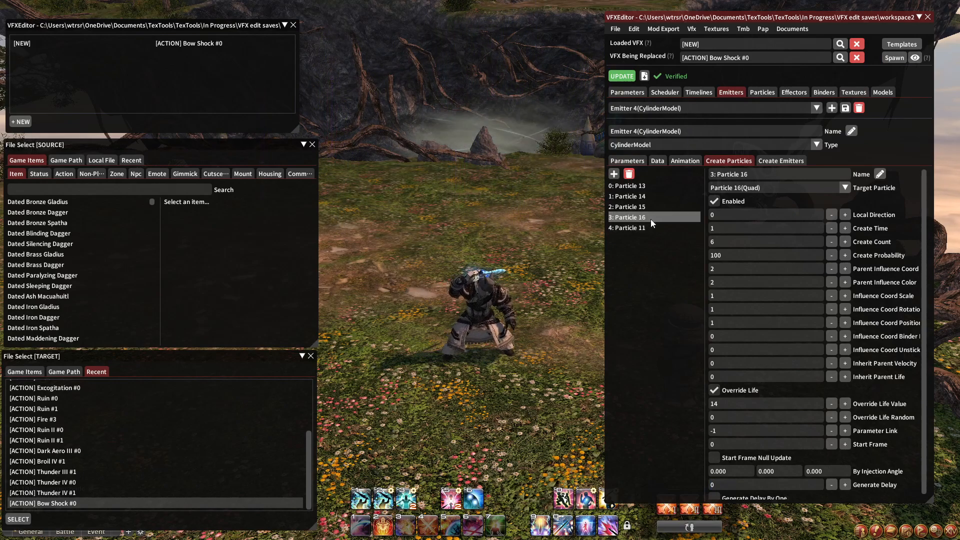
pyautogui.click(732, 485)
pyautogui.write('60')
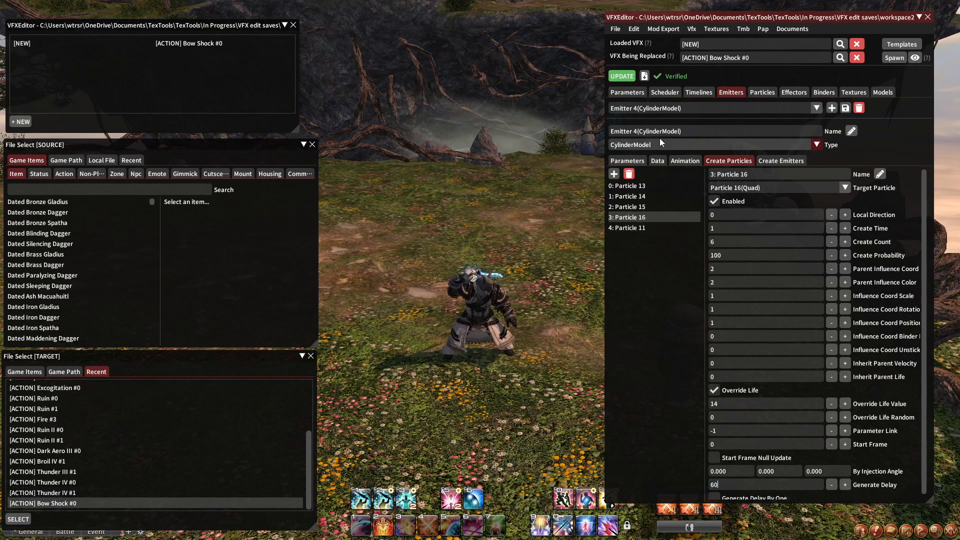
pyautogui.click(623, 76)
pyautogui.click(895, 57)
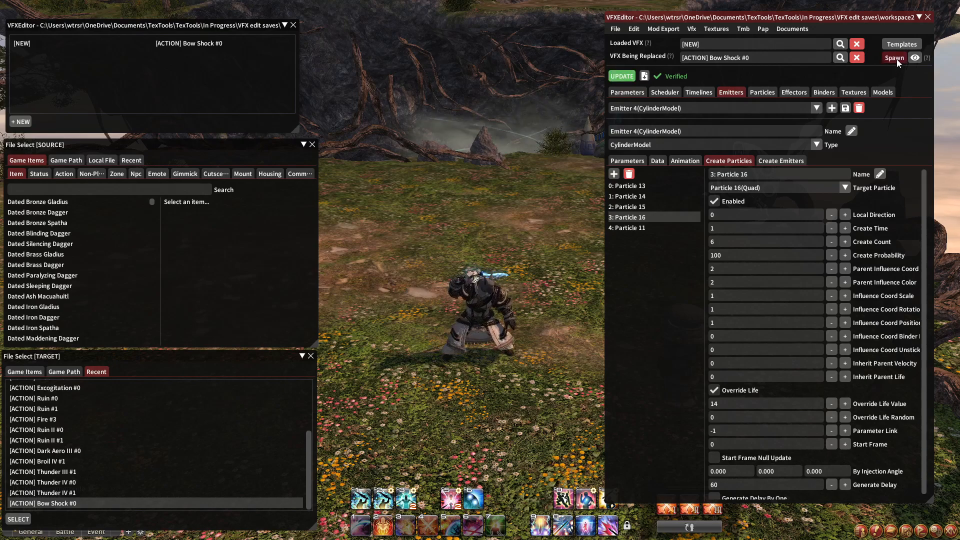
pyautogui.click(910, 77)
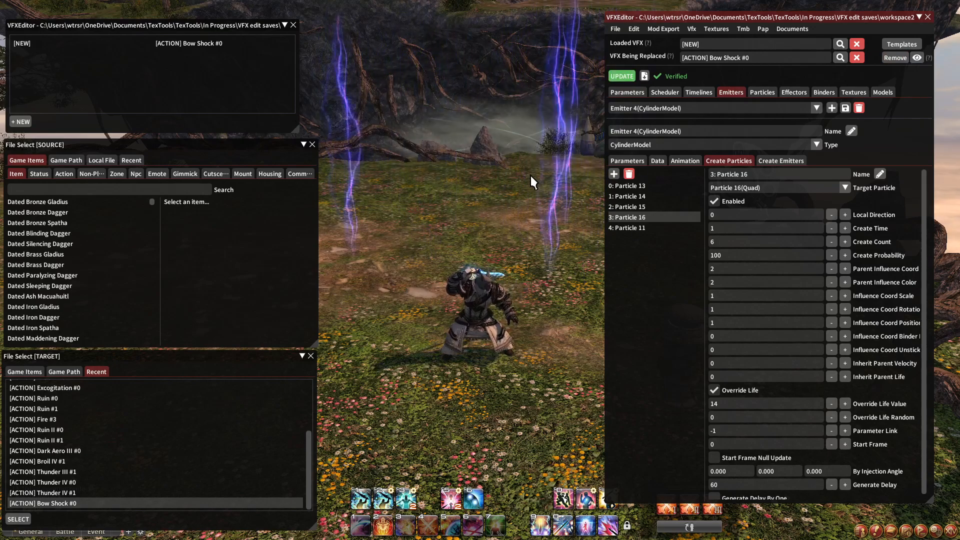
pyautogui.click(732, 485)
pyautogui.write('0')
# Test Emitter 4's Particle 15 by previewing the effect with Generate Delay 60, and restore the delay to 0
pyautogui.click(630, 207)
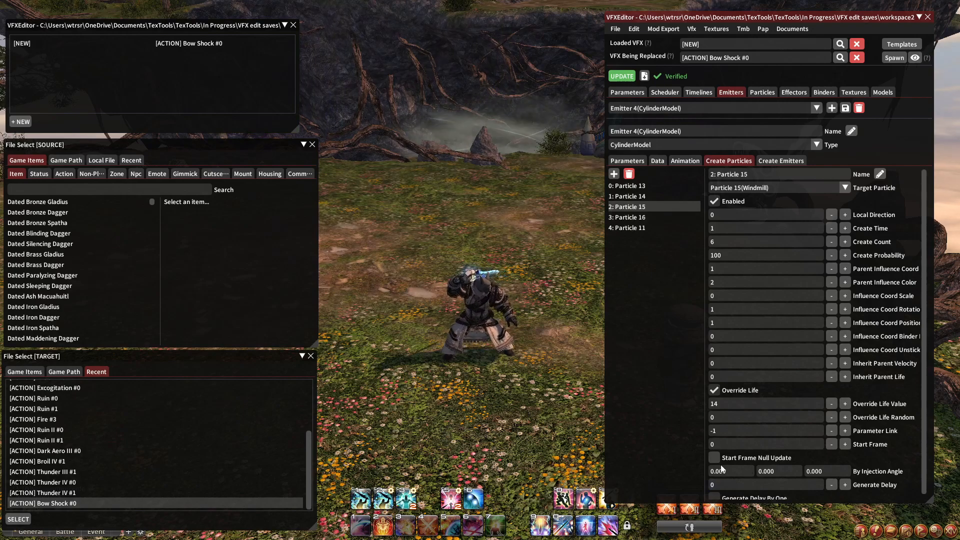
pyautogui.click(731, 485)
pyautogui.write('60')
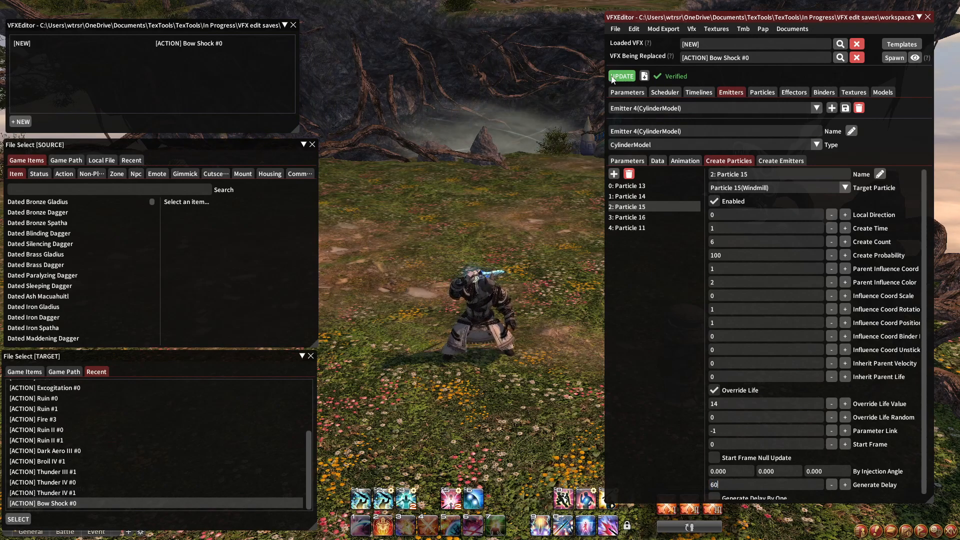
pyautogui.click(894, 57)
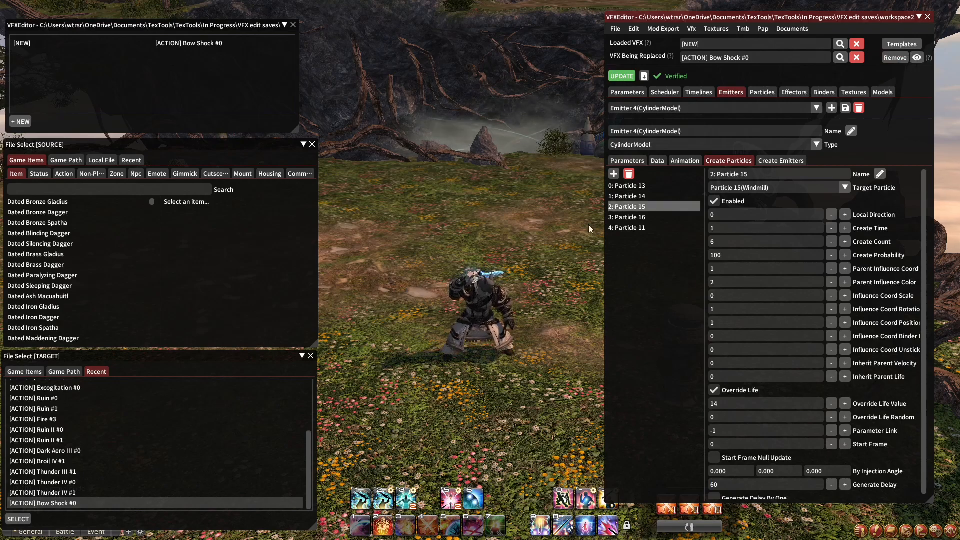
pyautogui.doubleClick(765, 485)
pyautogui.write('0')
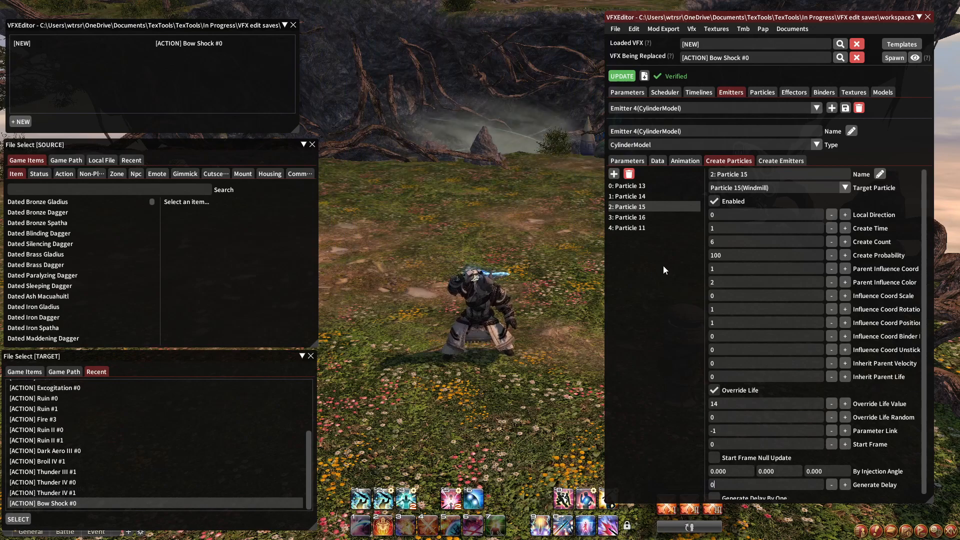
# Set Generate Delay to 60 for Particle 14 in Emitter 4 and update the effect
pyautogui.click(646, 197)
pyautogui.doubleClick(763, 485)
pyautogui.write('60')
pyautogui.click(622, 76)
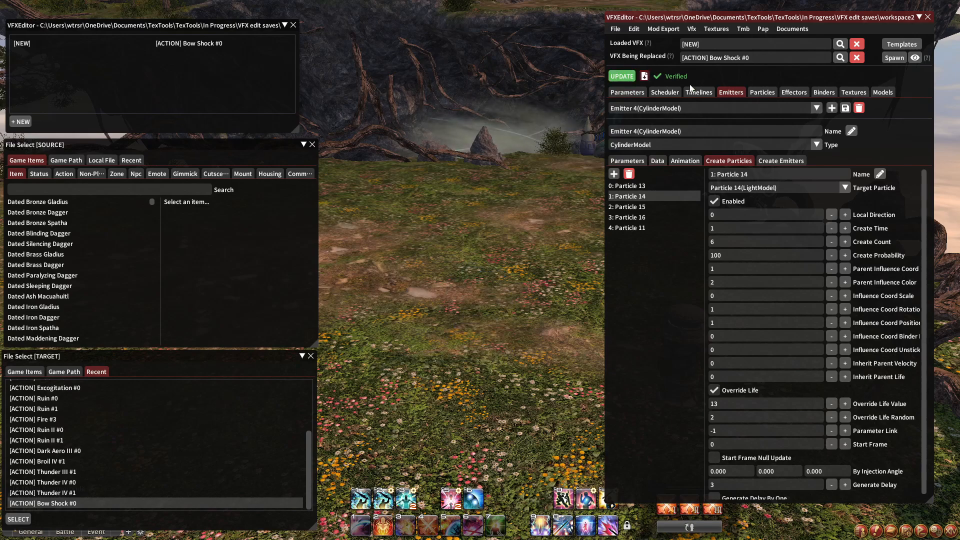
# Inspect Particle 14's Texture Color 1 mask texture and its other texture slots through Texture Palette
pyautogui.click(763, 92)
pyautogui.click(721, 107)
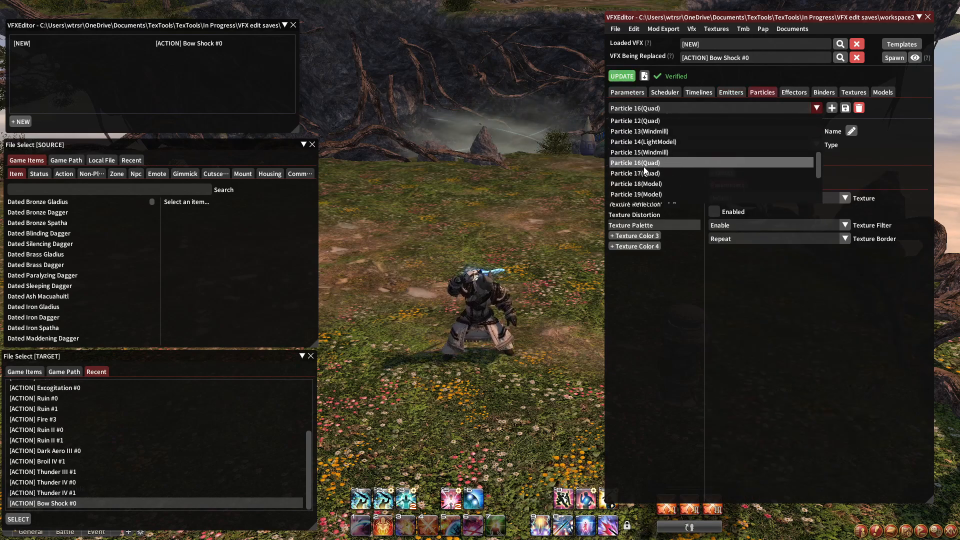
pyautogui.click(646, 142)
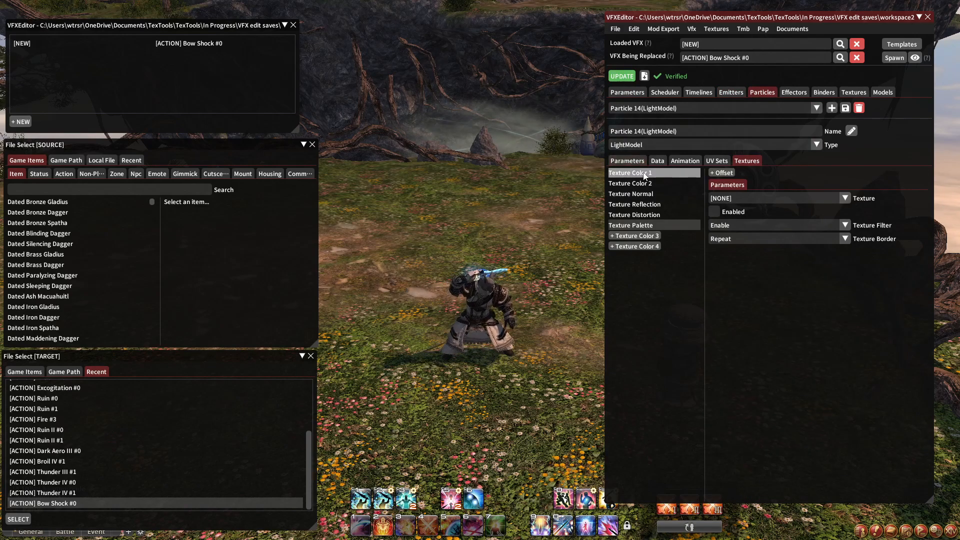
pyautogui.click(645, 174)
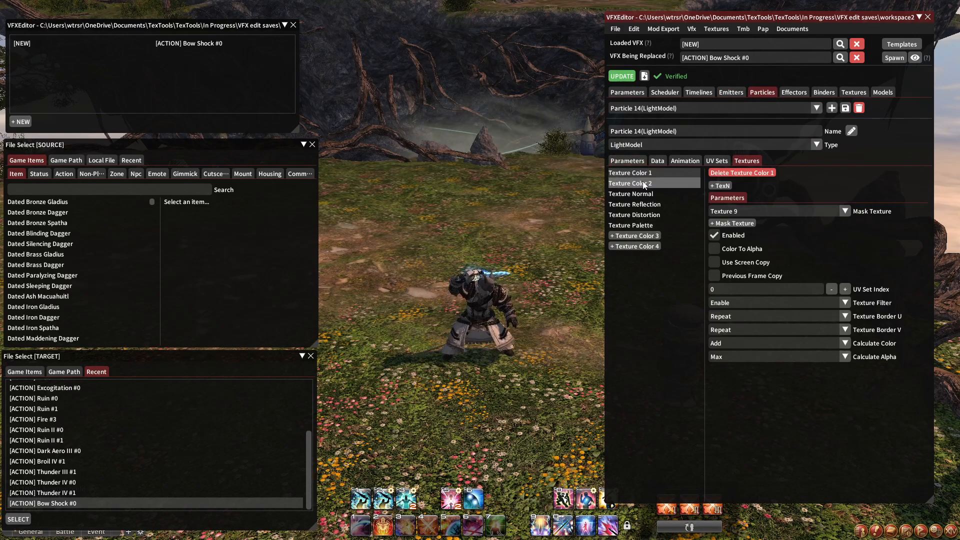
pyautogui.click(769, 212)
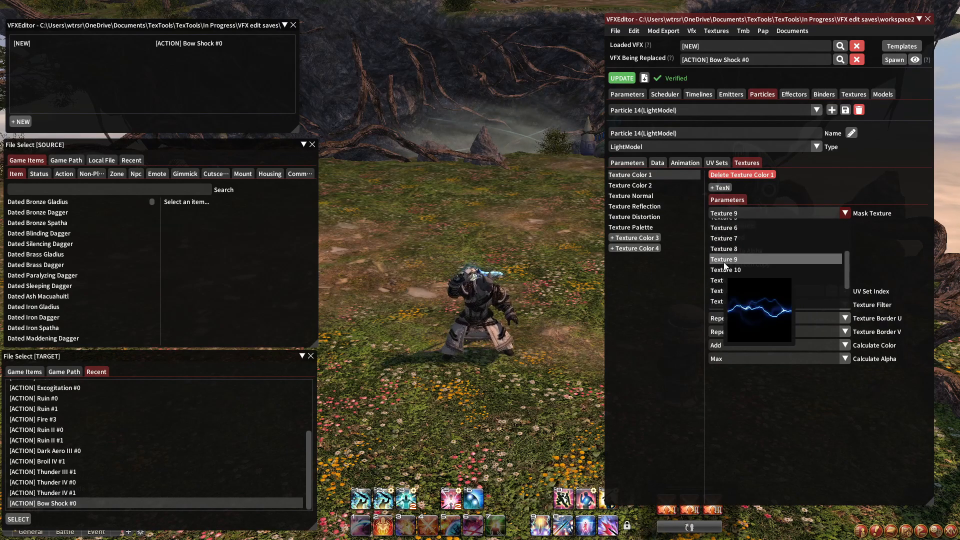
pyautogui.click(724, 260)
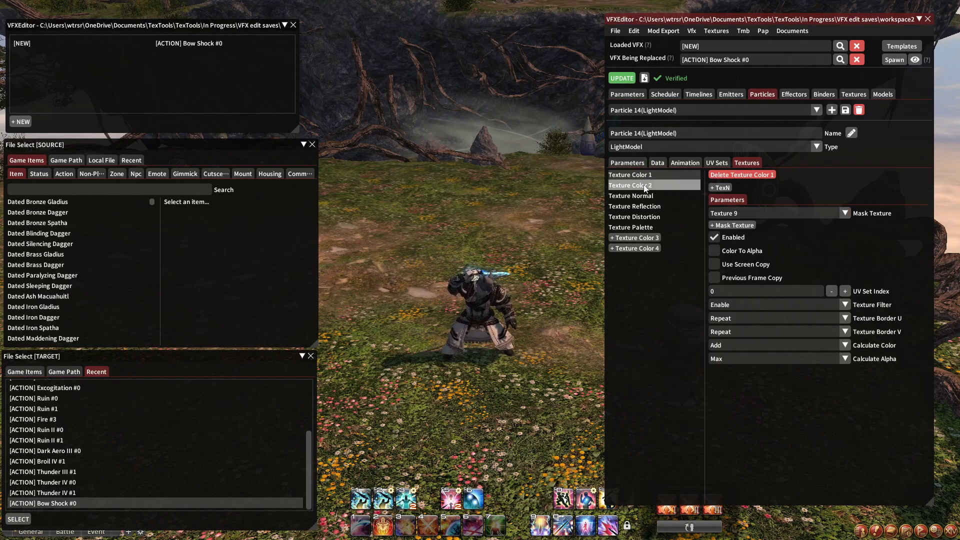
pyautogui.click(631, 185)
pyautogui.click(643, 207)
pyautogui.click(645, 216)
pyautogui.click(686, 227)
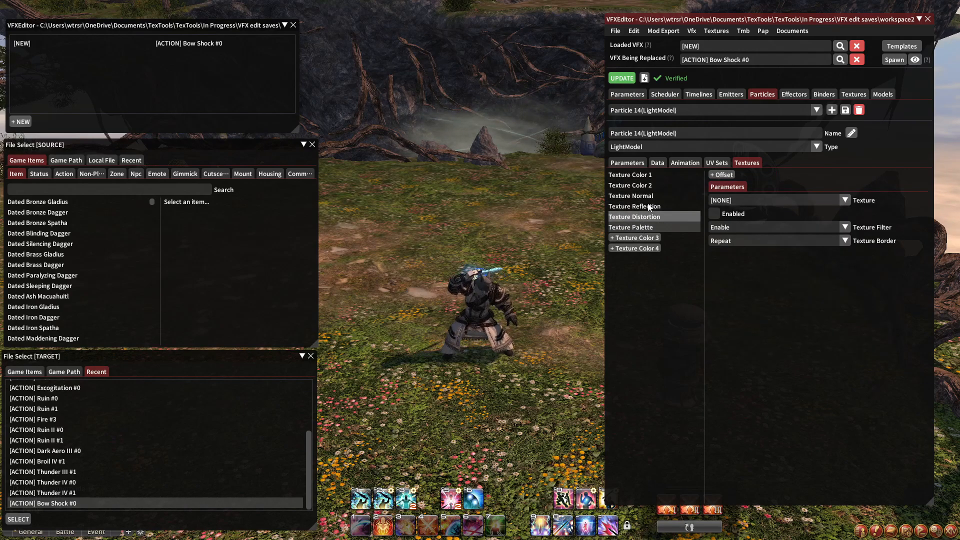
# Check the RGB keyframe in Particle 14's color animation, and review the mask texture choices for Texture Color 1
pyautogui.click(689, 164)
pyautogui.click(640, 227)
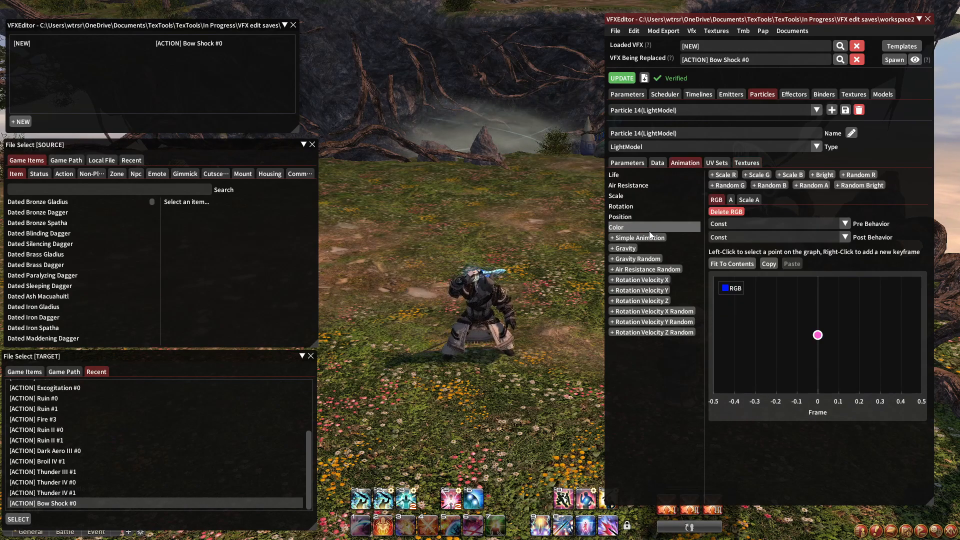
pyautogui.moveTo(817, 336)
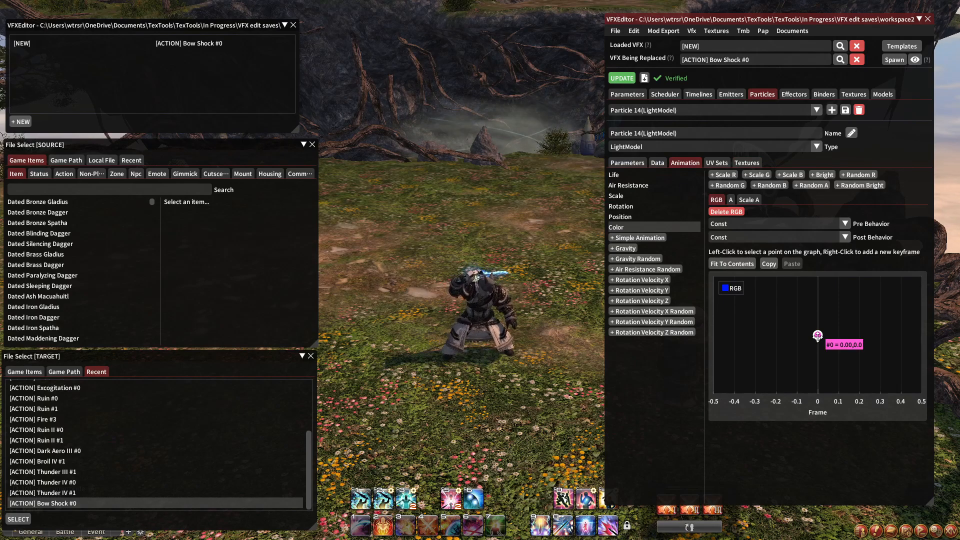
pyautogui.click(750, 166)
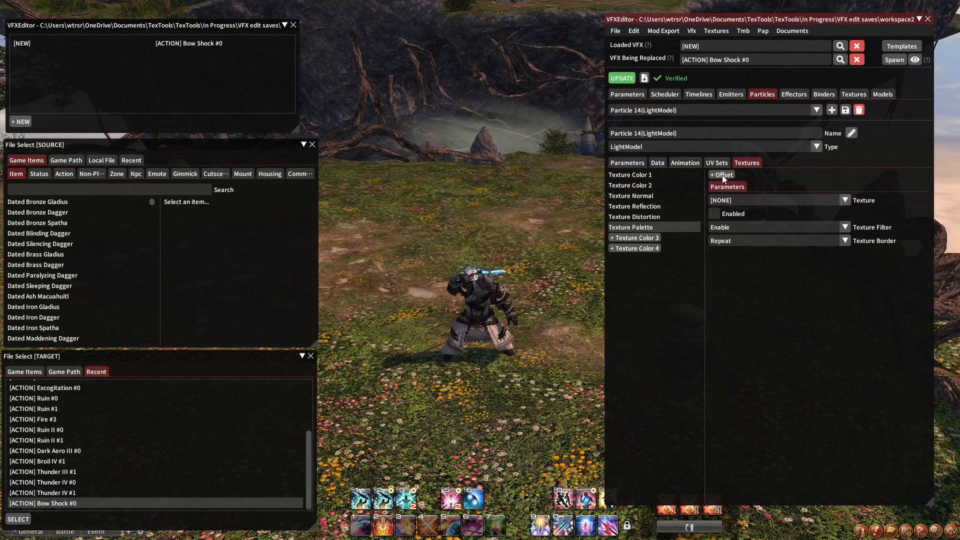
pyautogui.click(662, 172)
pyautogui.click(776, 214)
pyautogui.scroll(-1, 743, 278)
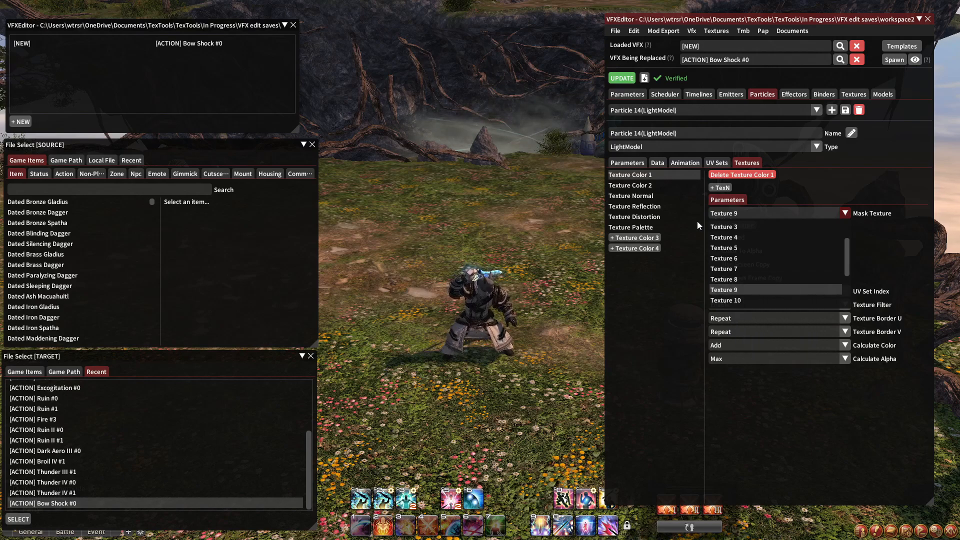
# Change the frame 0 RGB keyframe of Particle 14's color animation to orange, #FFC25B
pyautogui.click(697, 162)
pyautogui.click(685, 163)
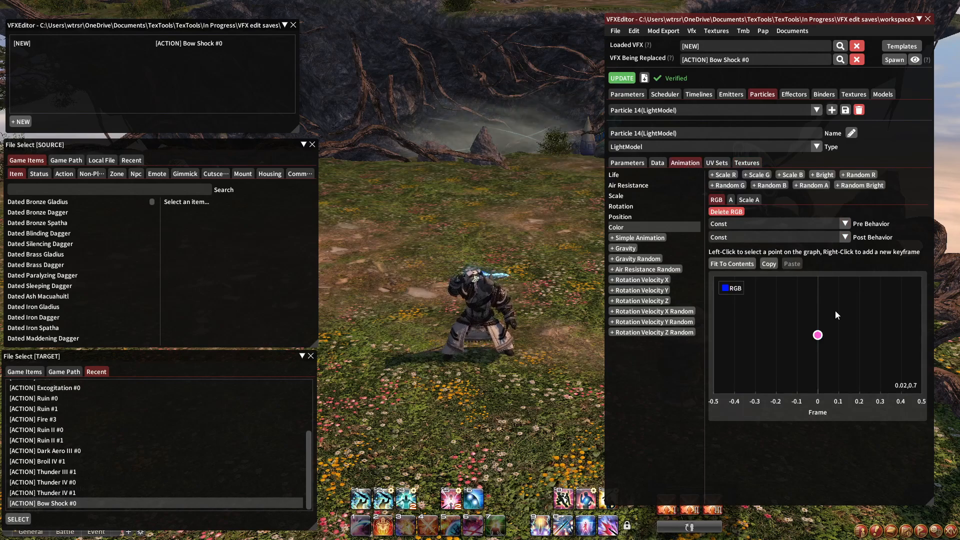
pyautogui.click(819, 333)
pyautogui.click(847, 460)
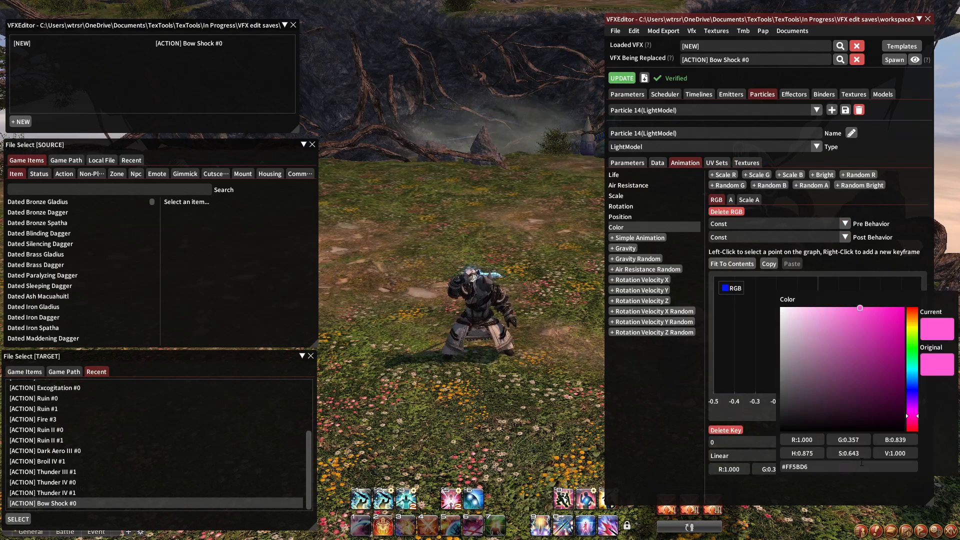
pyautogui.click(917, 324)
pyautogui.click(893, 278)
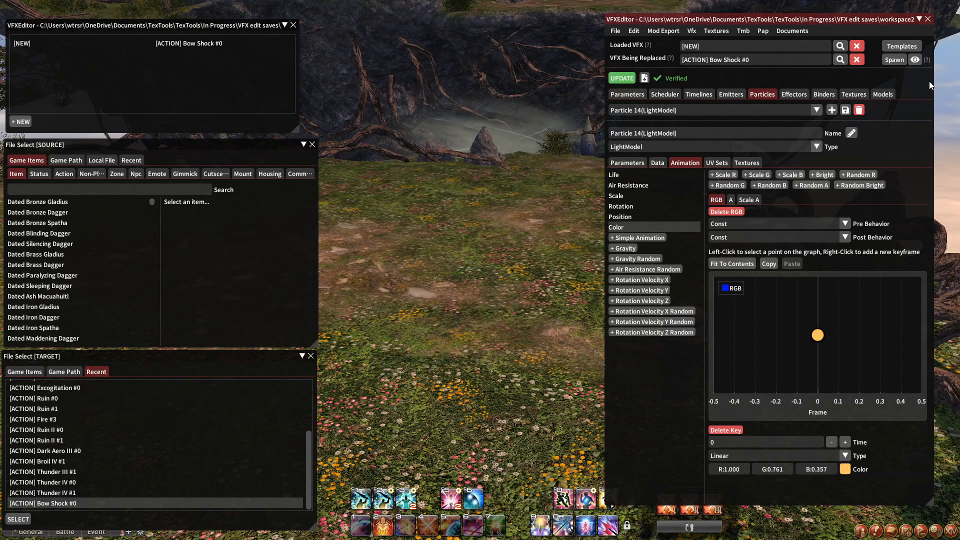
# Preview the effect in the scene repeatedly and recheck the color of Particle 14's RGB keyframe
pyautogui.click(890, 64)
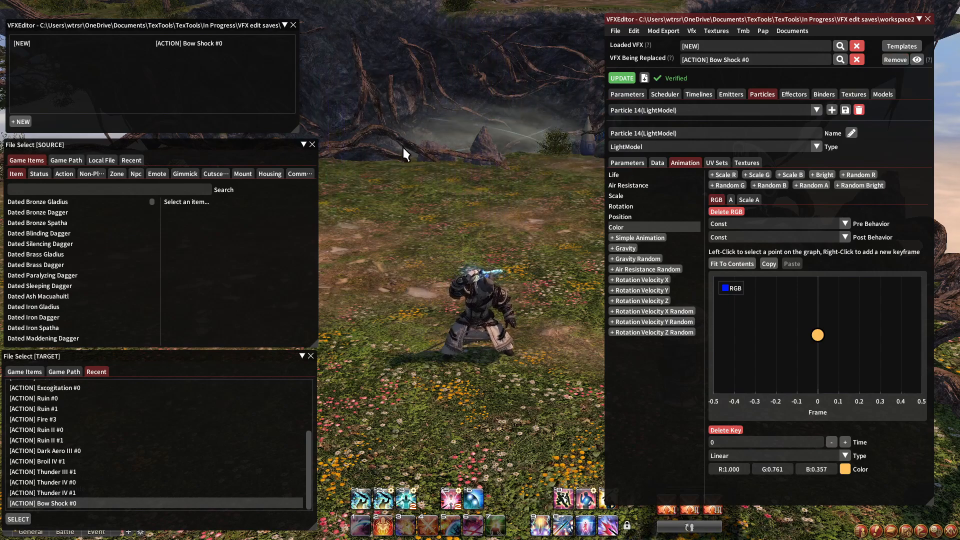
pyautogui.click(890, 61)
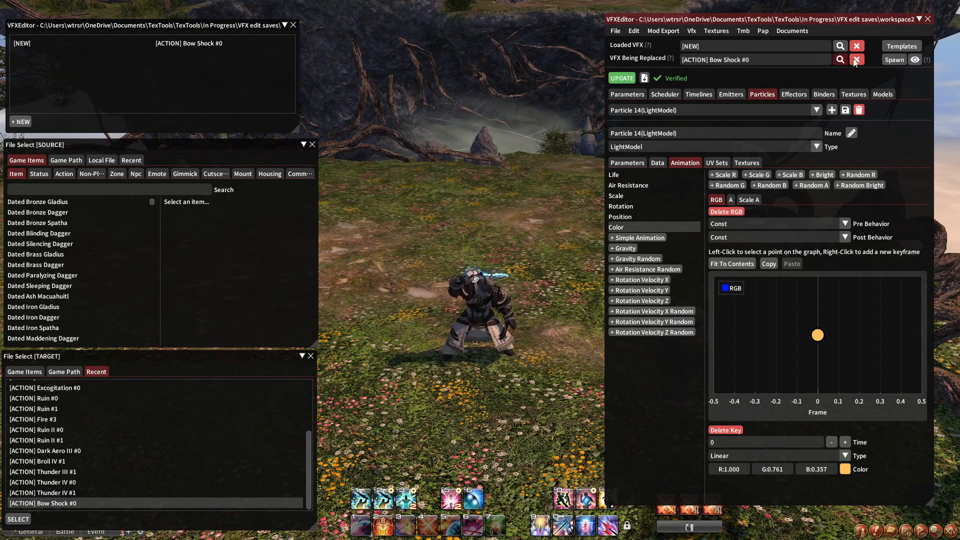
pyautogui.click(890, 60)
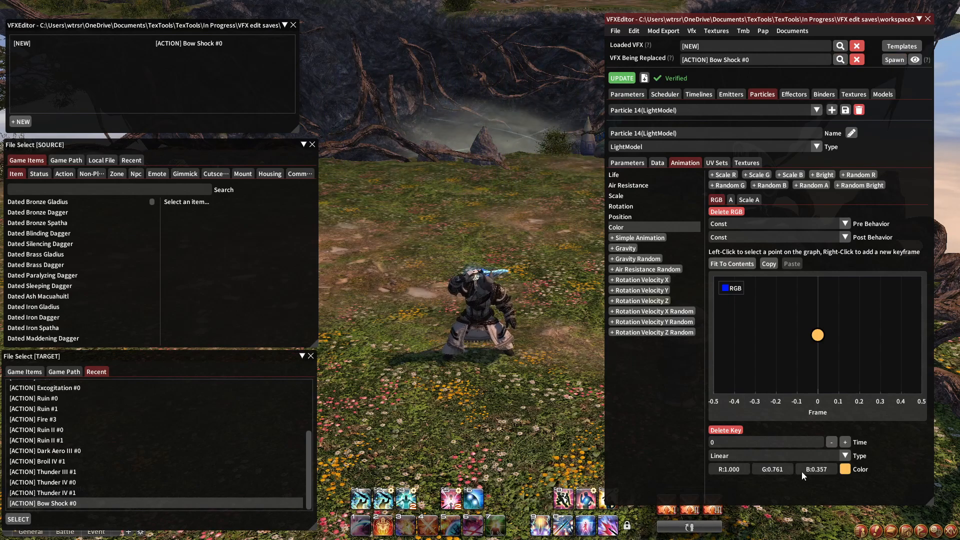
pyautogui.click(846, 473)
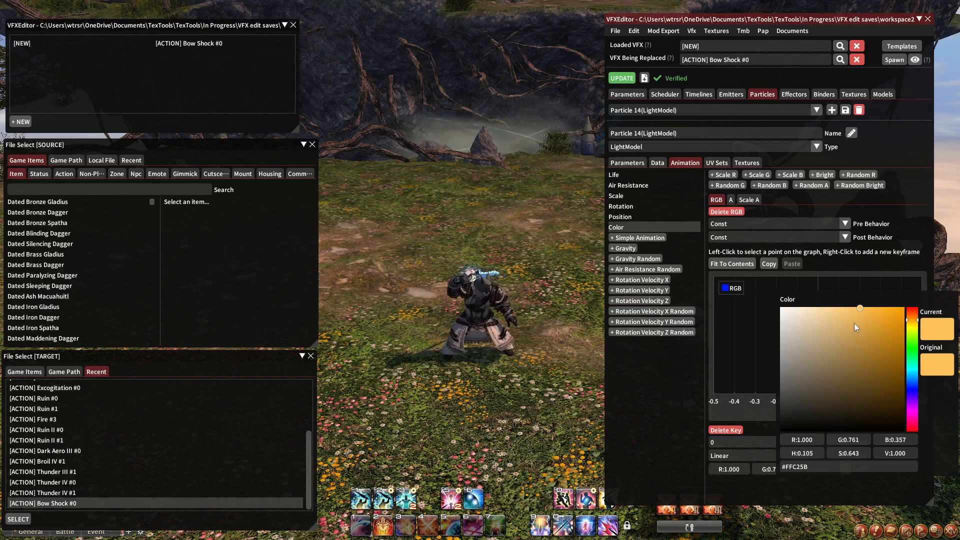
pyautogui.click(866, 263)
# Review the mask texture previews available for Particle 14's Texture Color 1, including the lightning textures
pyautogui.click(747, 163)
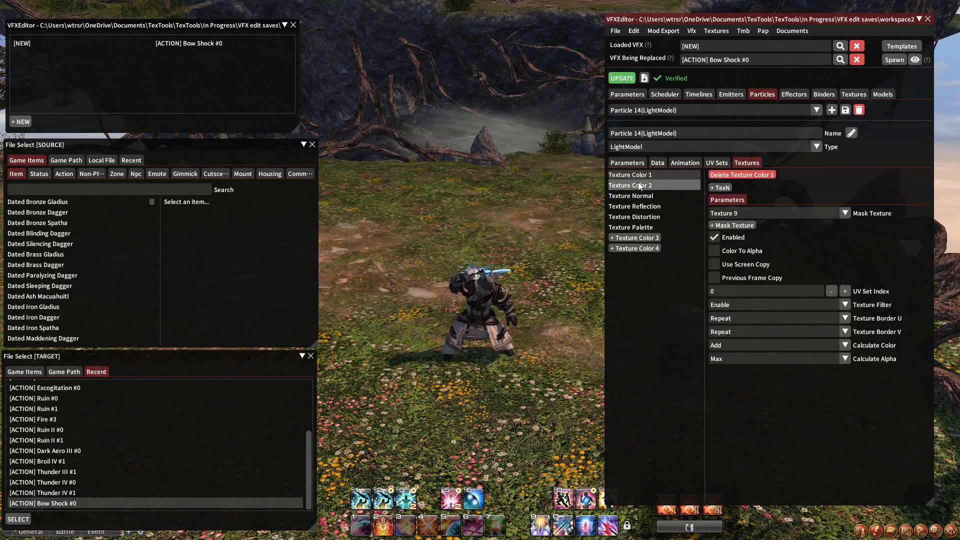
pyautogui.click(773, 214)
pyautogui.scroll(-2, 740, 284)
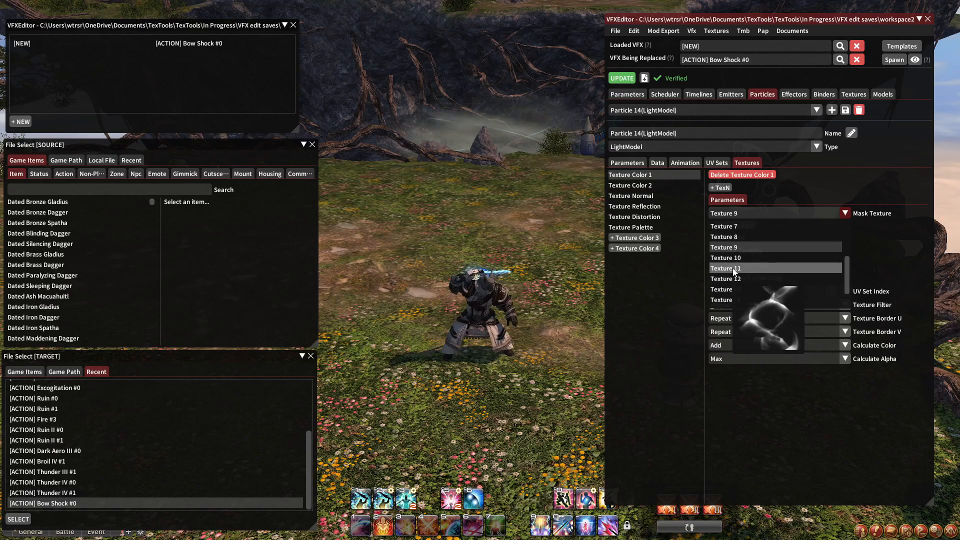
pyautogui.scroll(-1, 734, 291)
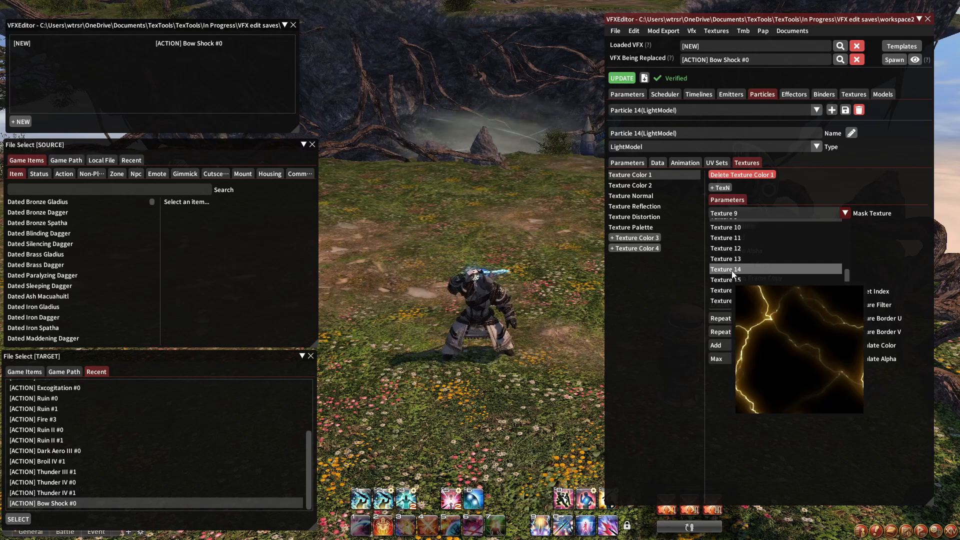
pyautogui.scroll(4, 732, 271)
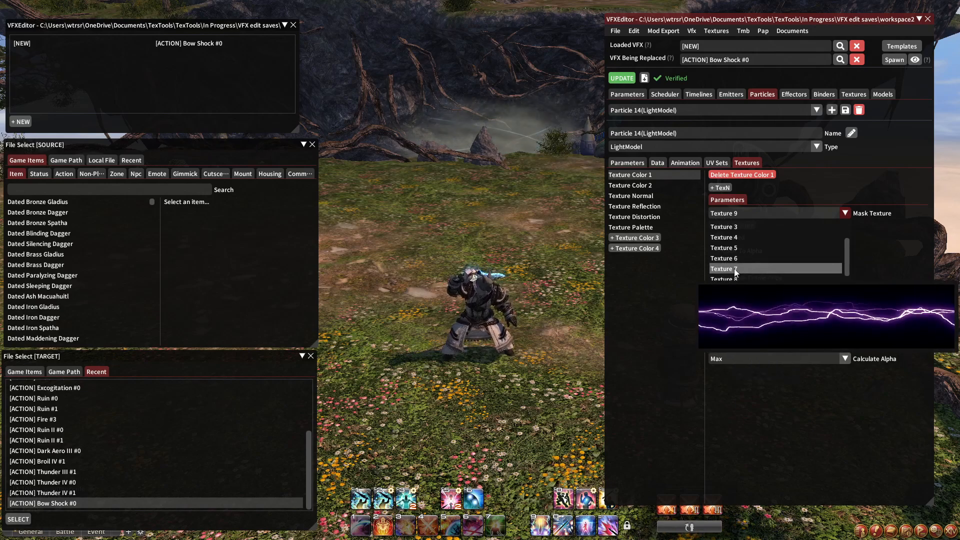
# Switch to the Useful VFX Texture File Paths spreadsheet in the browser and look through its Lightning, Fire, Stone and Water sheets
pyautogui.click(668, 313)
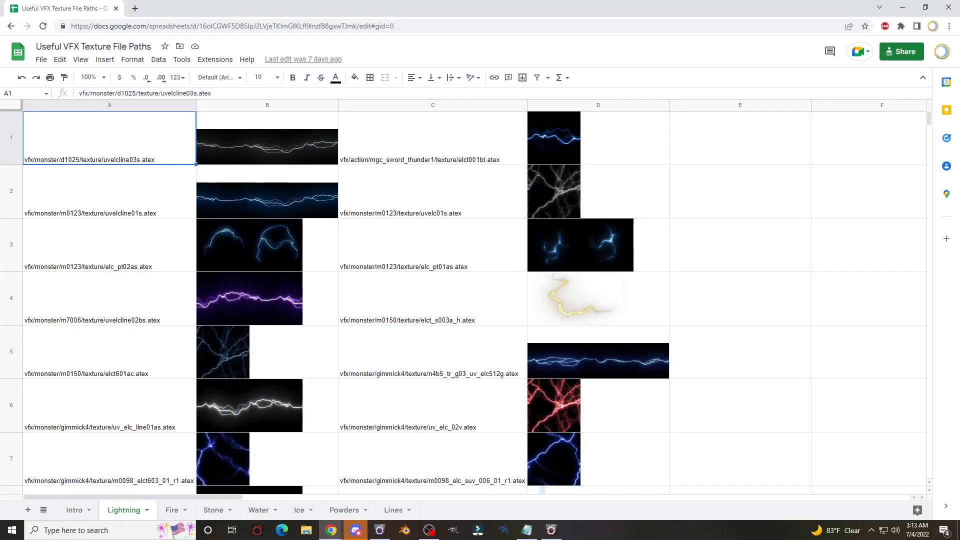
pyautogui.scroll(-1, 400, 290)
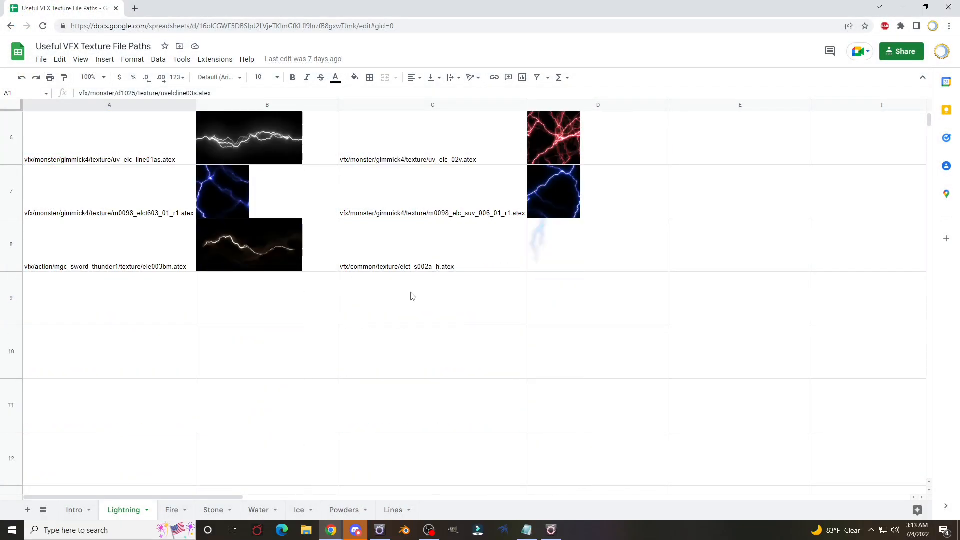
pyautogui.scroll(1, 394, 302)
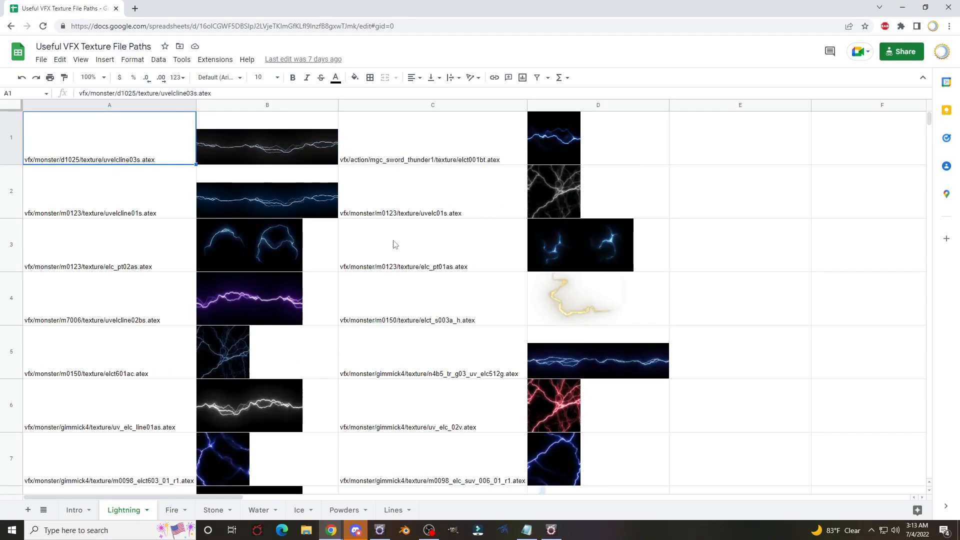
pyautogui.scroll(-1, 418, 383)
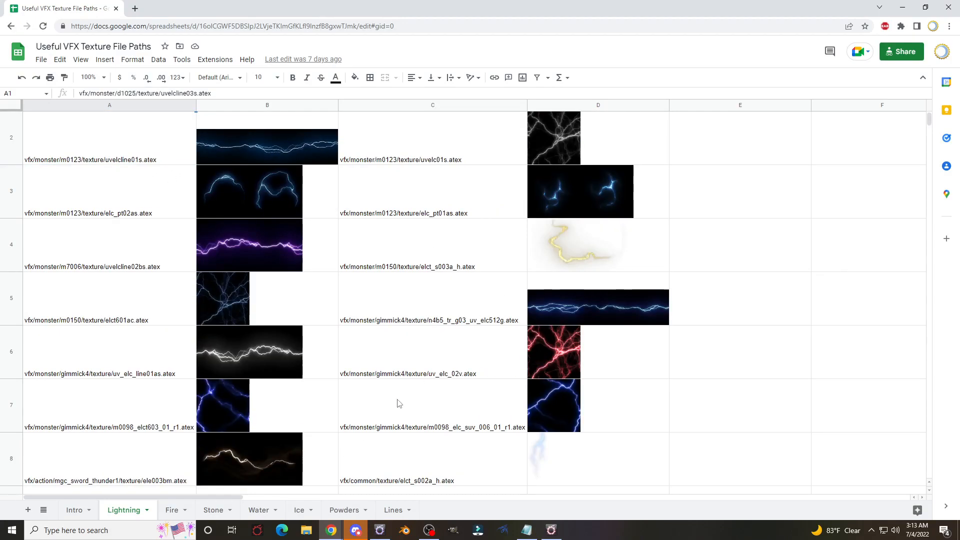
pyautogui.click(170, 511)
pyautogui.click(214, 513)
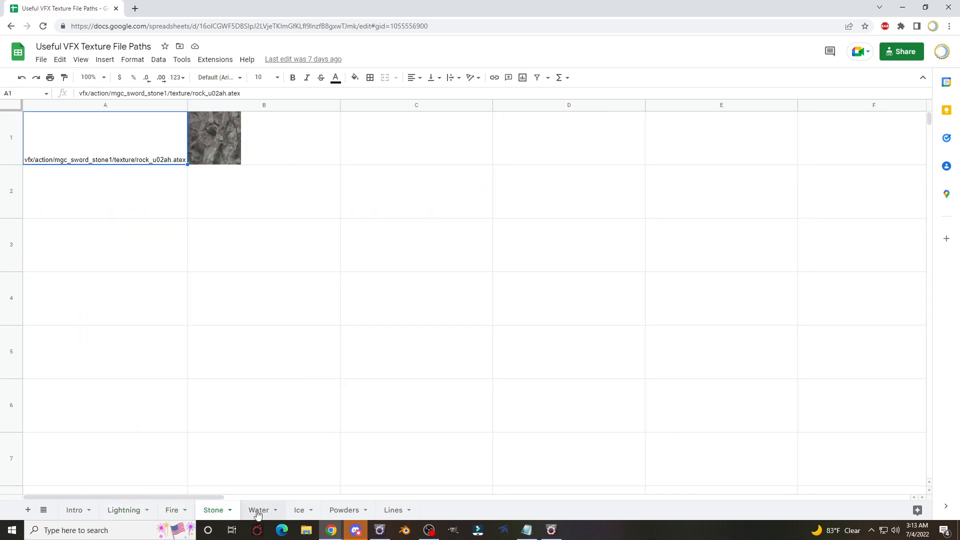
pyautogui.click(258, 513)
pyautogui.scroll(-4, 315, 335)
pyautogui.scroll(4, 350, 375)
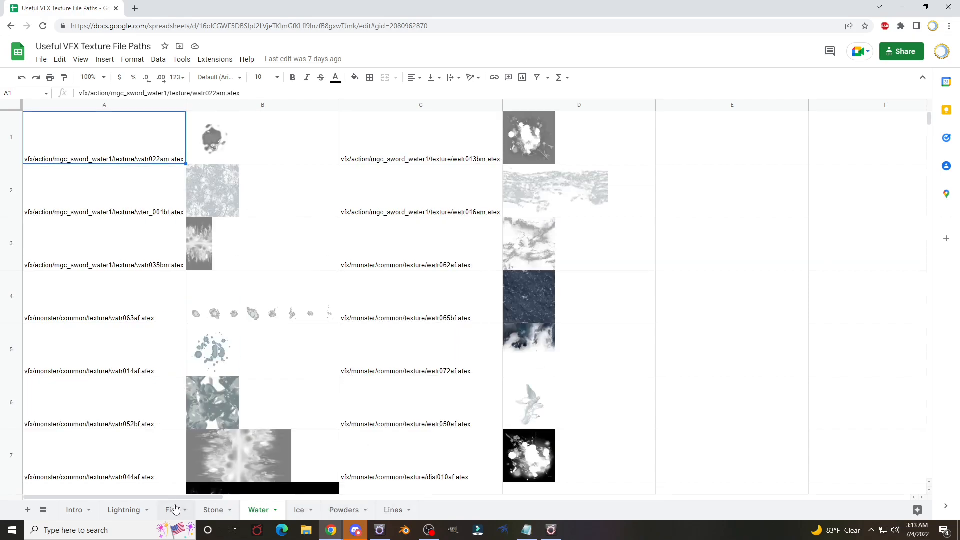
# Copy the white lightning texture path vfx/monster/gimmick4/texture/uv_elc_line01as.atex from cell A6 of the Lightning sheet
pyautogui.click(117, 514)
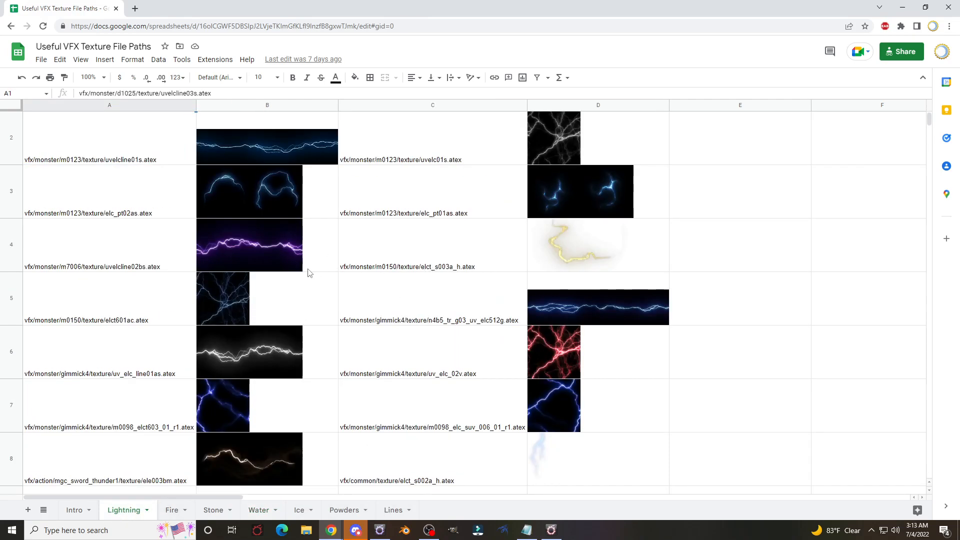
pyautogui.scroll(-2, 500, 228)
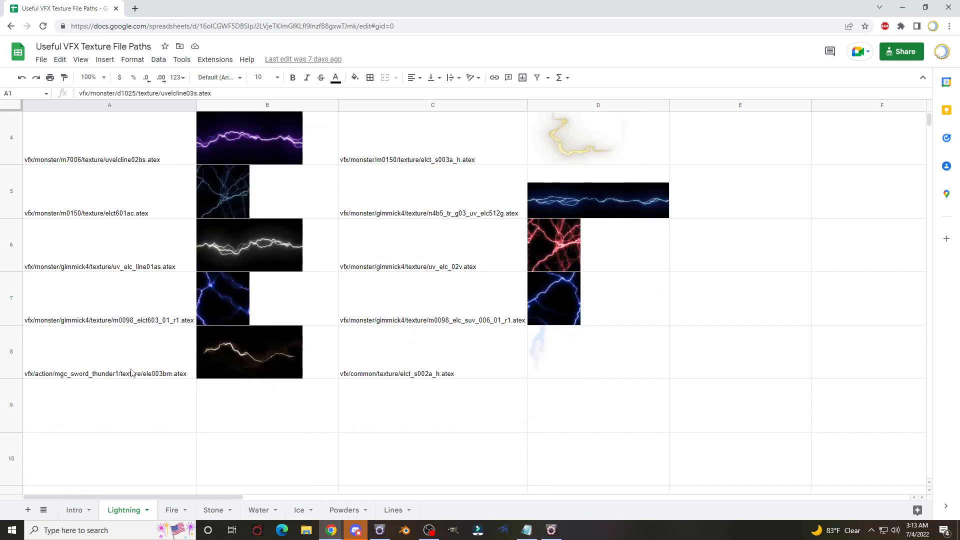
pyautogui.scroll(3, 125, 377)
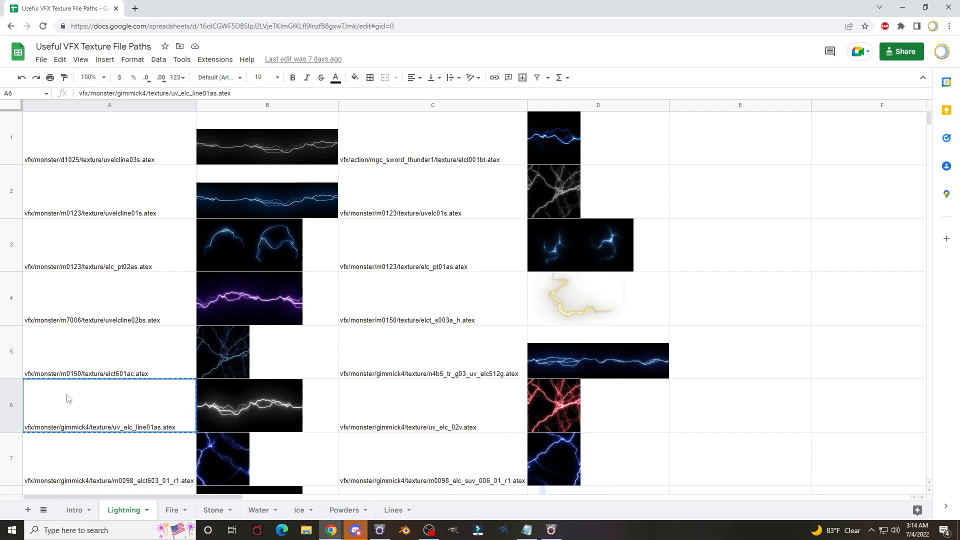
# Back in VFXEditor, replace Texture 9's path with vfx/monster/gimmick4/texture/uv_elc_line01as.atex and update the effect
pyautogui.click(548, 533)
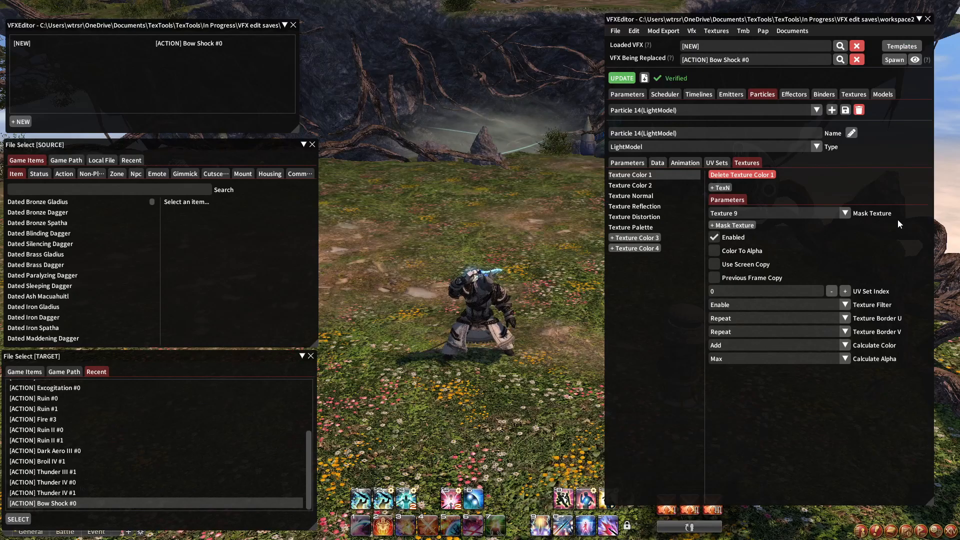
pyautogui.click(778, 214)
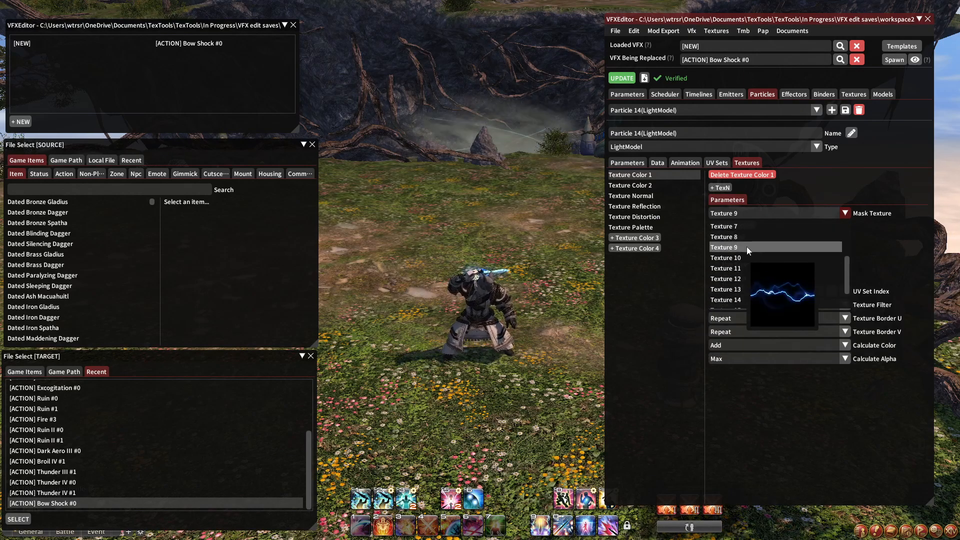
pyautogui.click(847, 95)
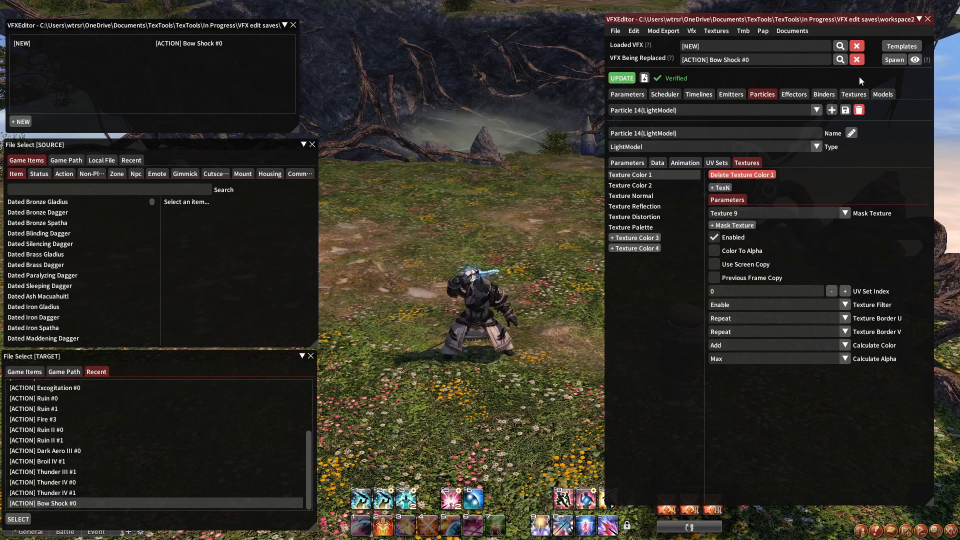
pyautogui.click(854, 95)
pyautogui.click(634, 213)
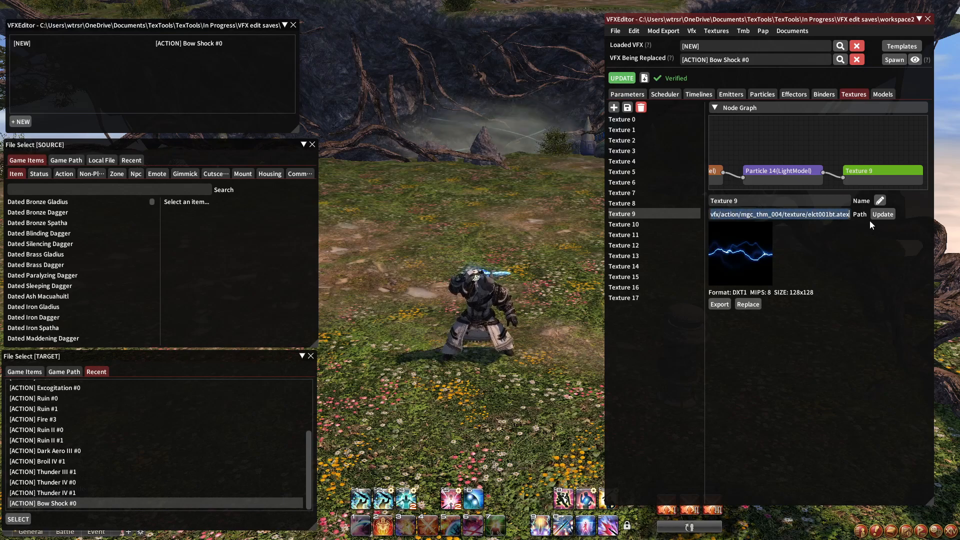
pyautogui.write('vfx/monster/gimmick4/texture/uv_elc_line01as.atex')
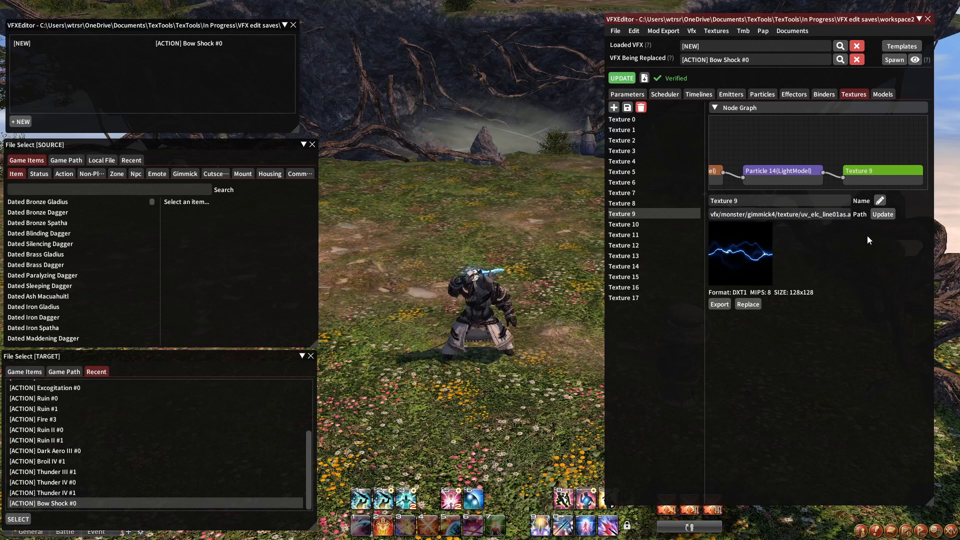
pyautogui.click(884, 218)
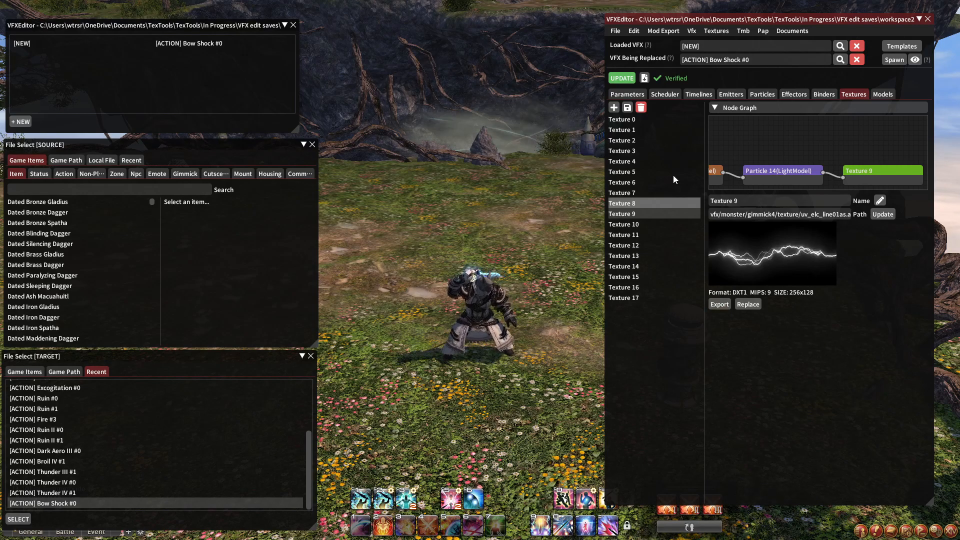
pyautogui.click(619, 80)
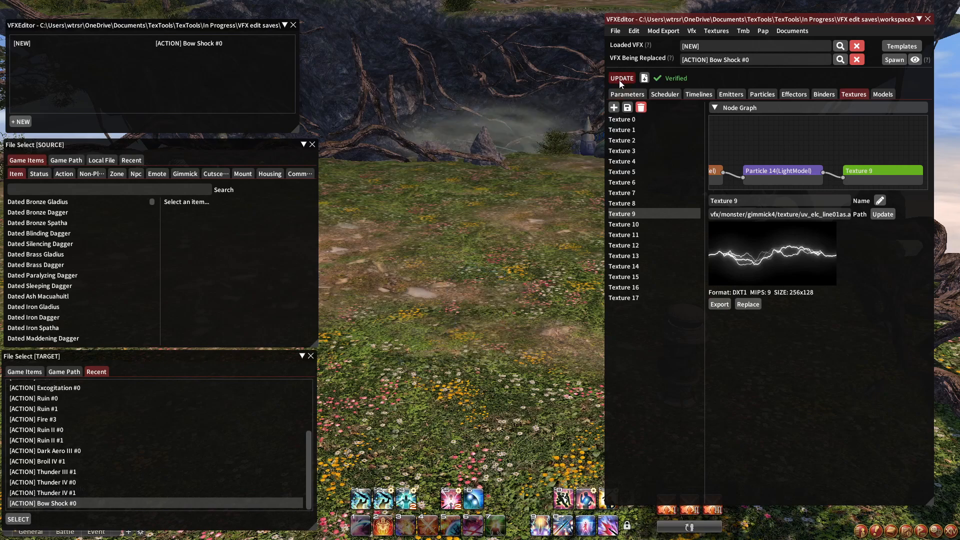
# Check Texture 9 as the mask texture of Particle 14's Texture Color 1, and recheck the color of its RGB keyframe
pyautogui.click(774, 94)
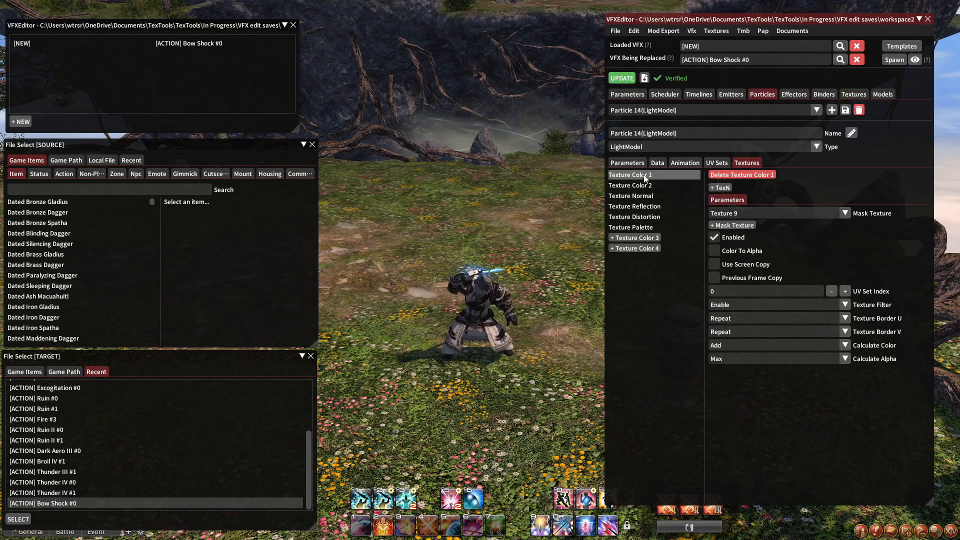
pyautogui.click(730, 212)
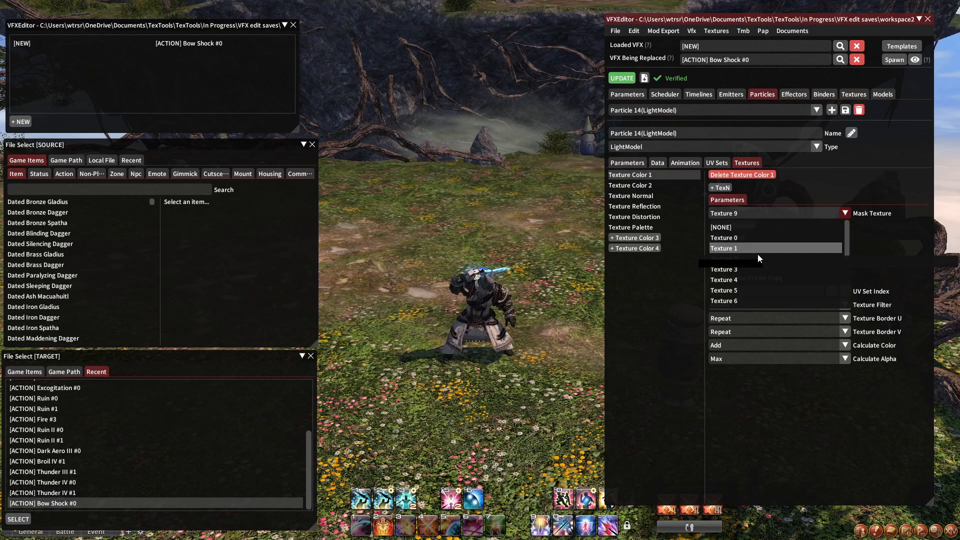
pyautogui.scroll(-3, 758, 254)
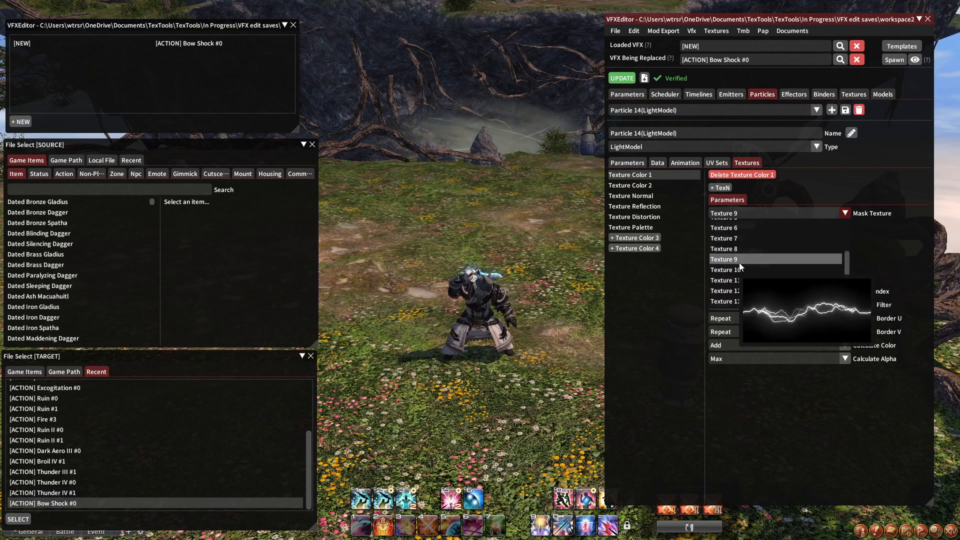
pyautogui.click(739, 259)
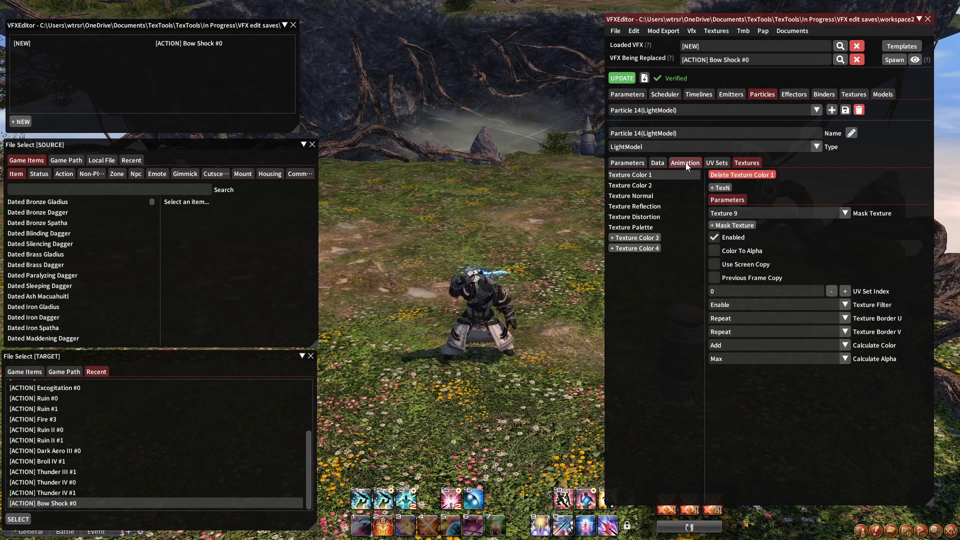
pyautogui.click(686, 163)
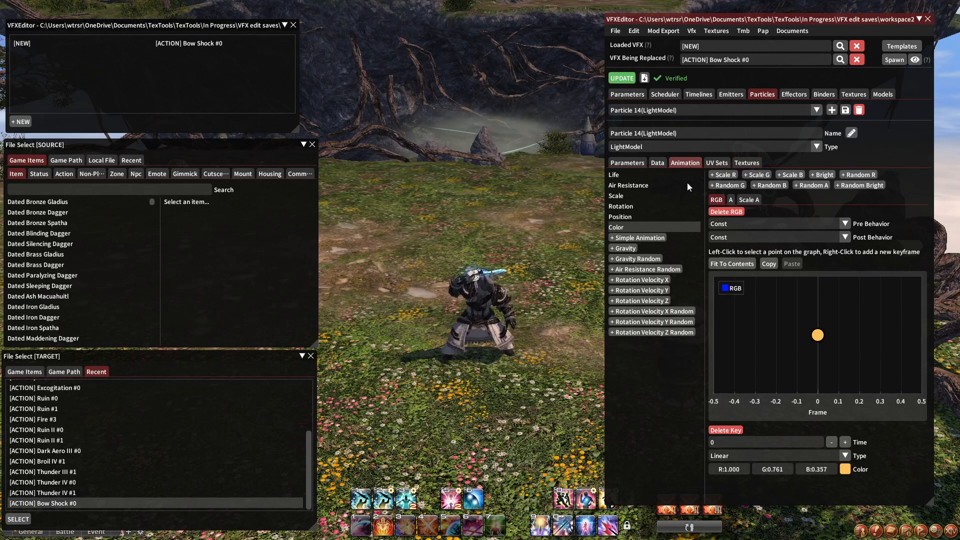
pyautogui.click(845, 469)
pyautogui.click(728, 335)
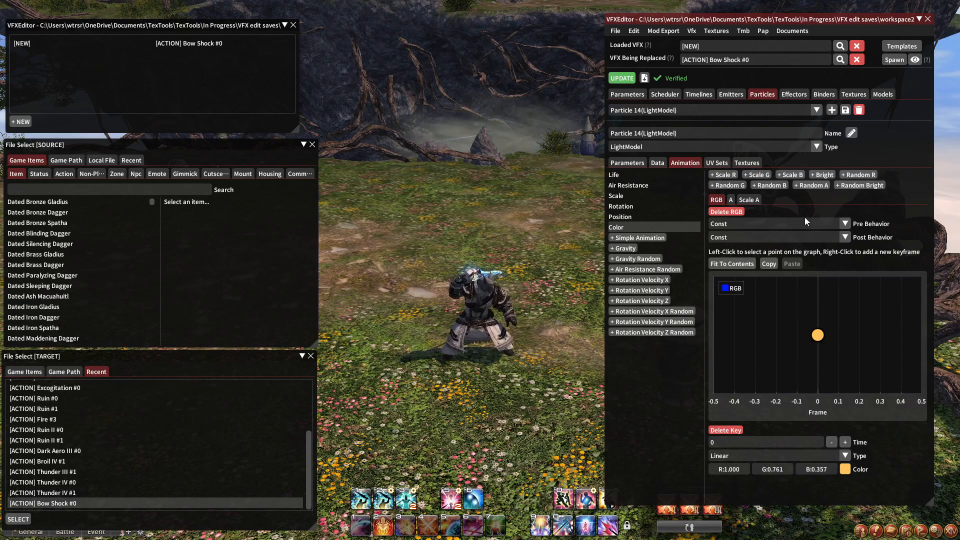
# Update the effect and preview it repeatedly in the scene with the replaced lightning texture
pyautogui.click(620, 79)
pyautogui.click(894, 60)
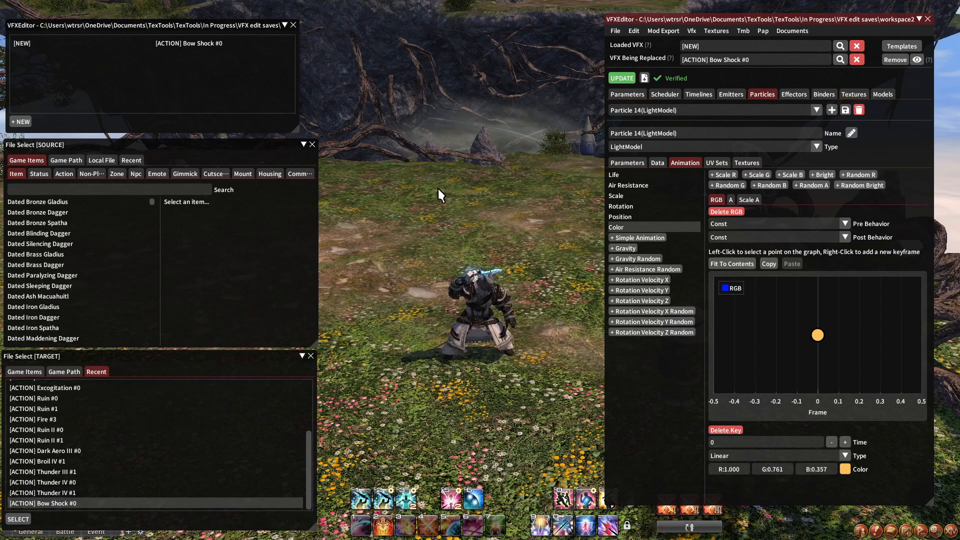
pyautogui.click(893, 61)
pyautogui.click(892, 60)
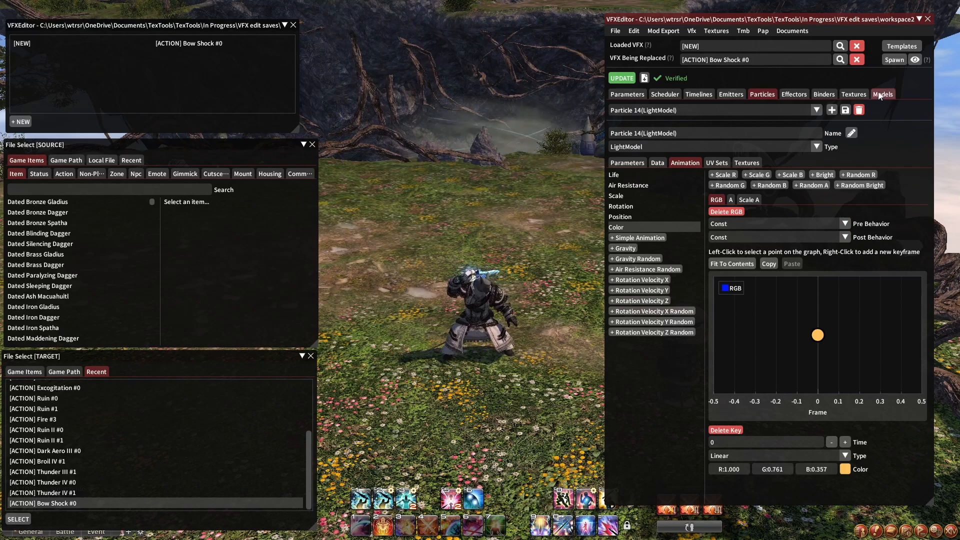
pyautogui.click(895, 59)
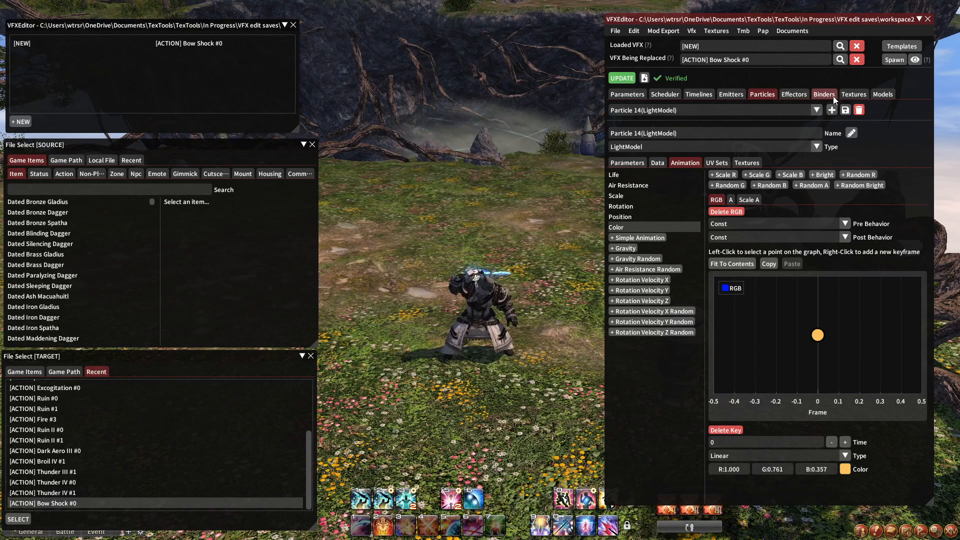
# Export Texture 12, the purple lightning texture, as a DDS file using the name from its path, elct012bc.atex
pyautogui.click(850, 93)
pyautogui.click(641, 203)
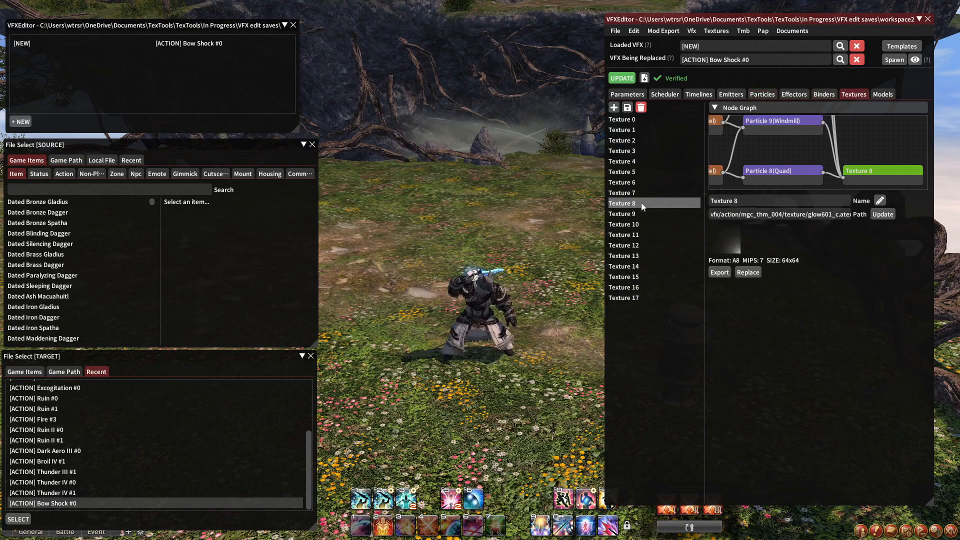
pyautogui.click(633, 234)
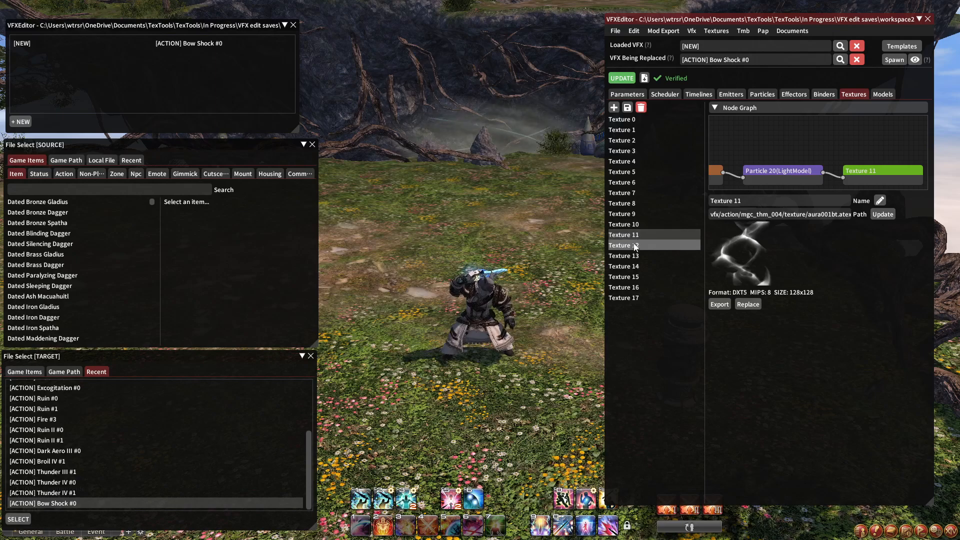
pyautogui.click(636, 246)
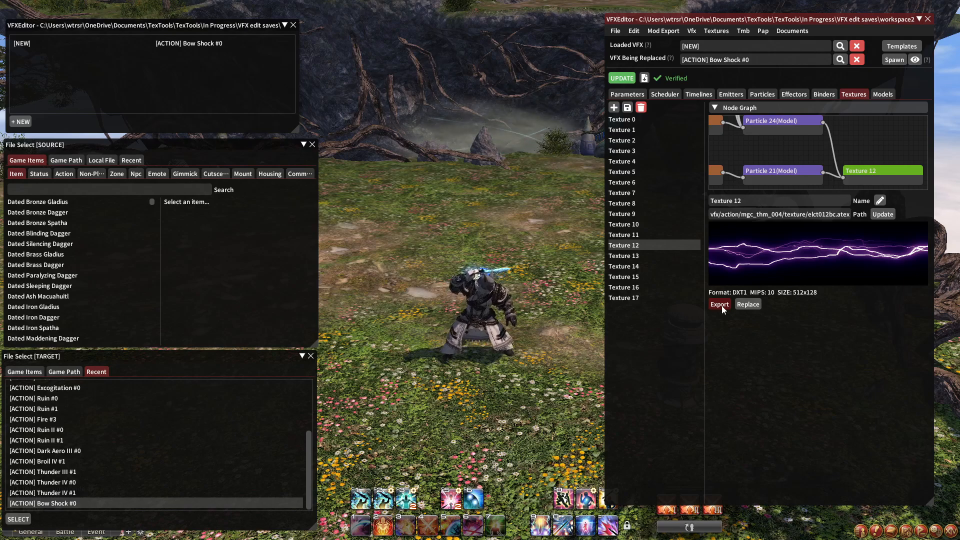
pyautogui.click(719, 305)
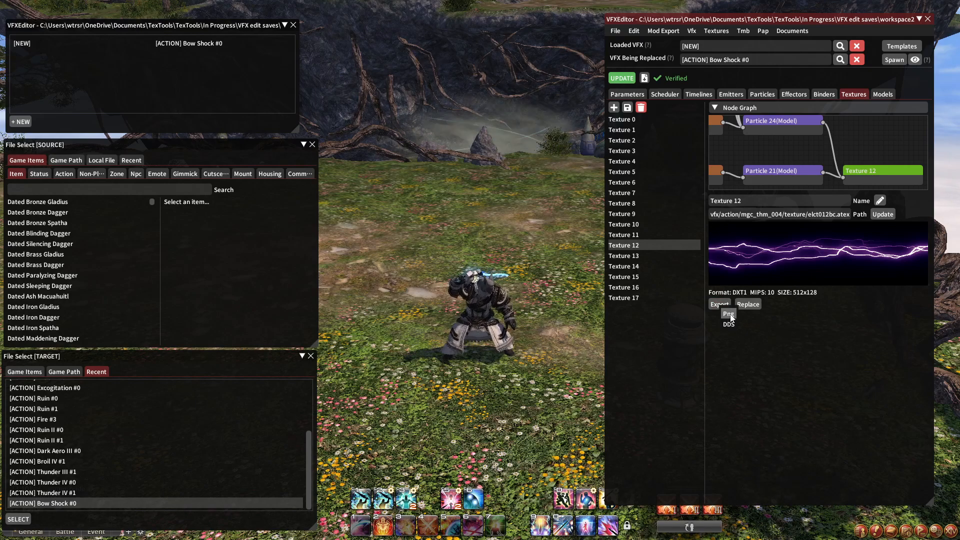
pyautogui.click(729, 325)
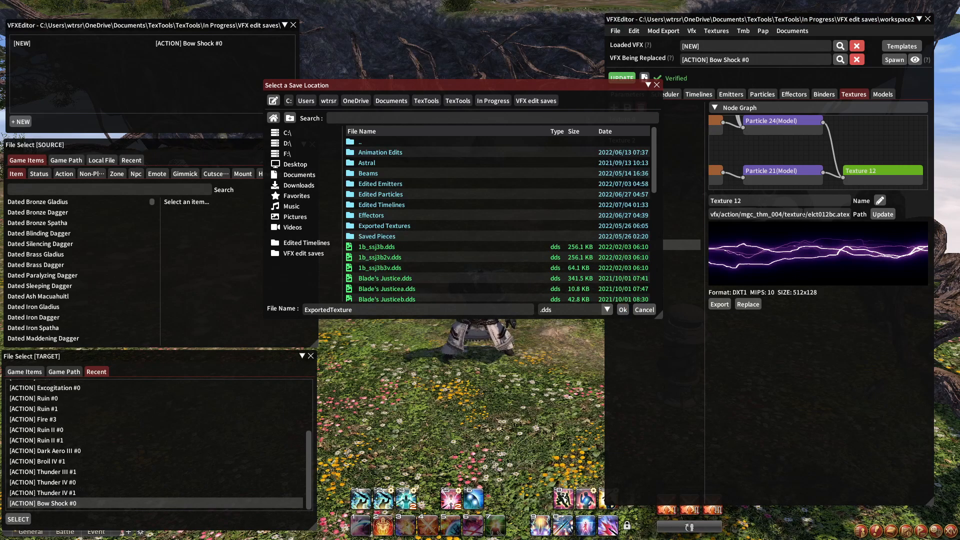
pyautogui.click(824, 214)
pyautogui.moveTo(821, 214); pyautogui.dragTo(765, 214)
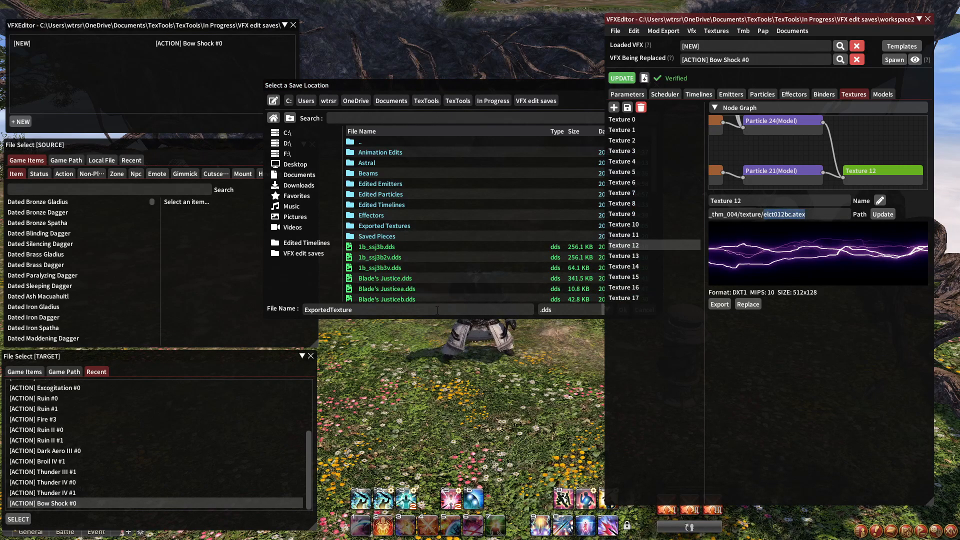
pyautogui.moveTo(371, 310); pyautogui.dragTo(240, 318)
pyautogui.write('elct012bc.atex')
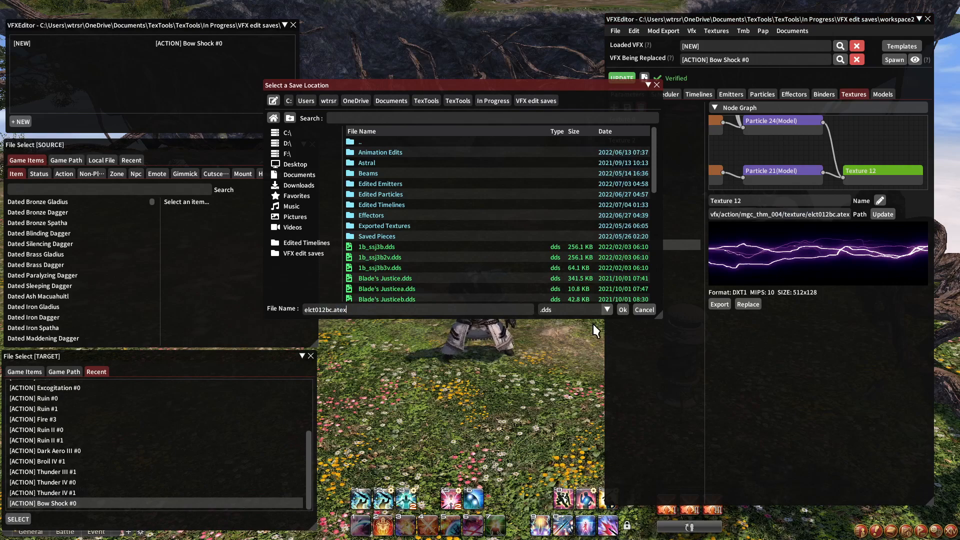
pyautogui.click(623, 310)
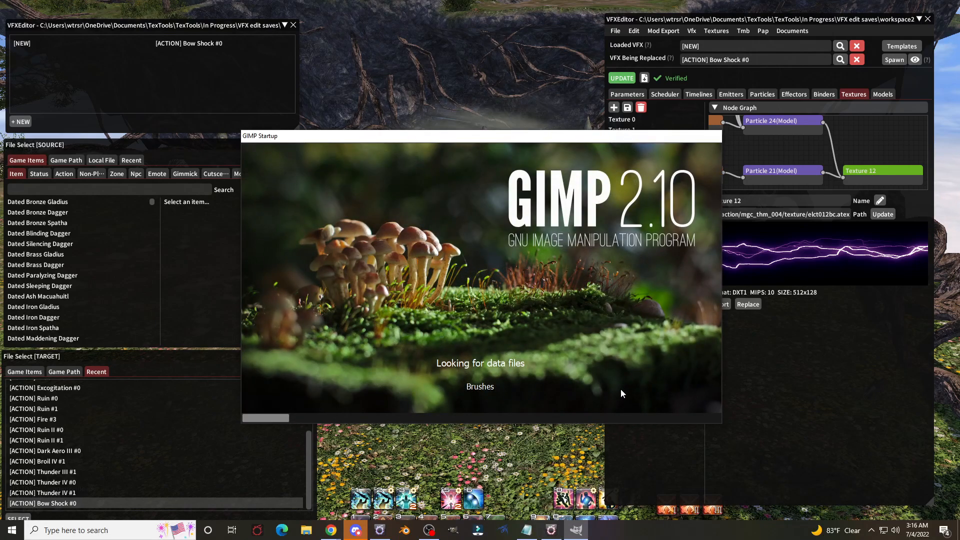
# Switch to GIMP and dismiss the About GIMP update notice
pyautogui.click(806, 335)
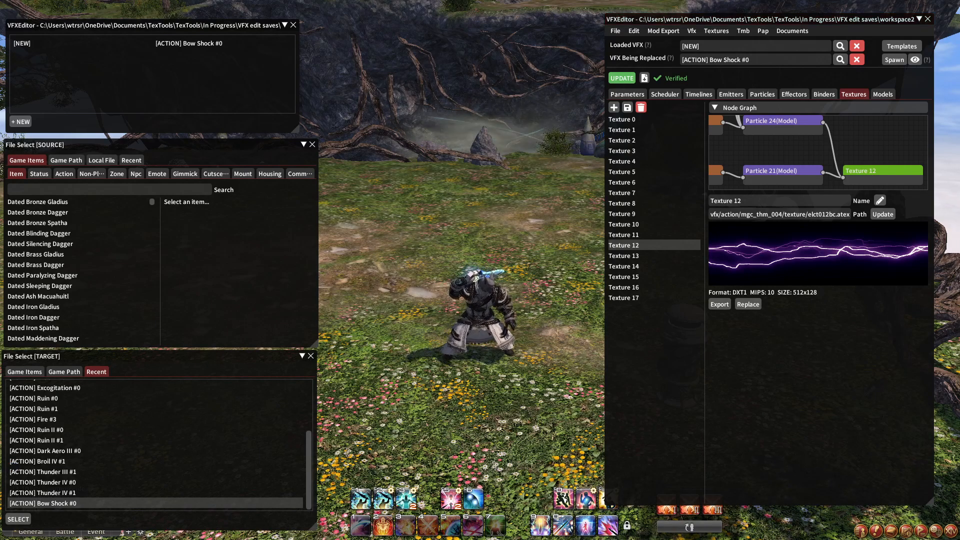
pyautogui.hotkey('alt', 'Tab')
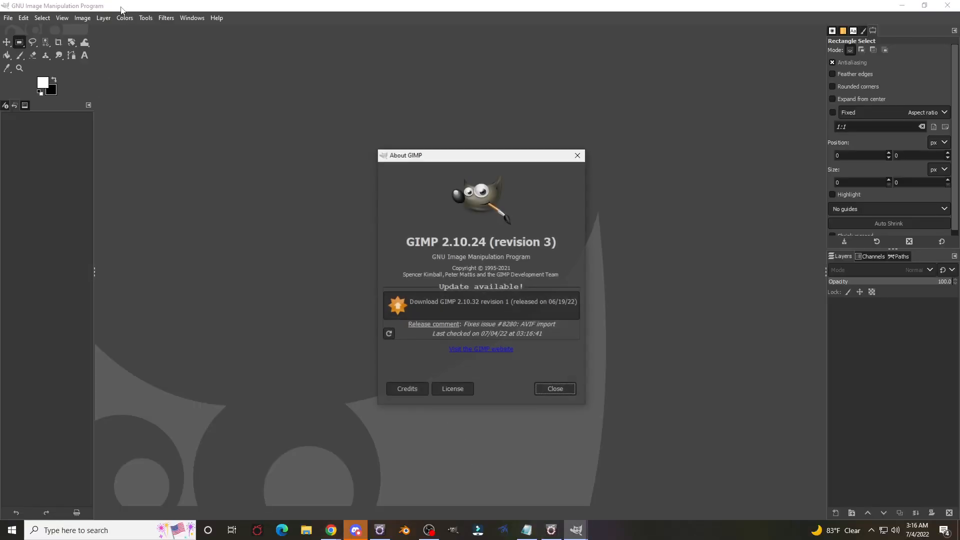
pyautogui.click(571, 390)
# Open elct012bc.dds from the Documents folder TexTools/TexTools/In Progress/VFX edit saves, keeping the default DDS loading options
pyautogui.click(8, 18)
pyautogui.click(21, 51)
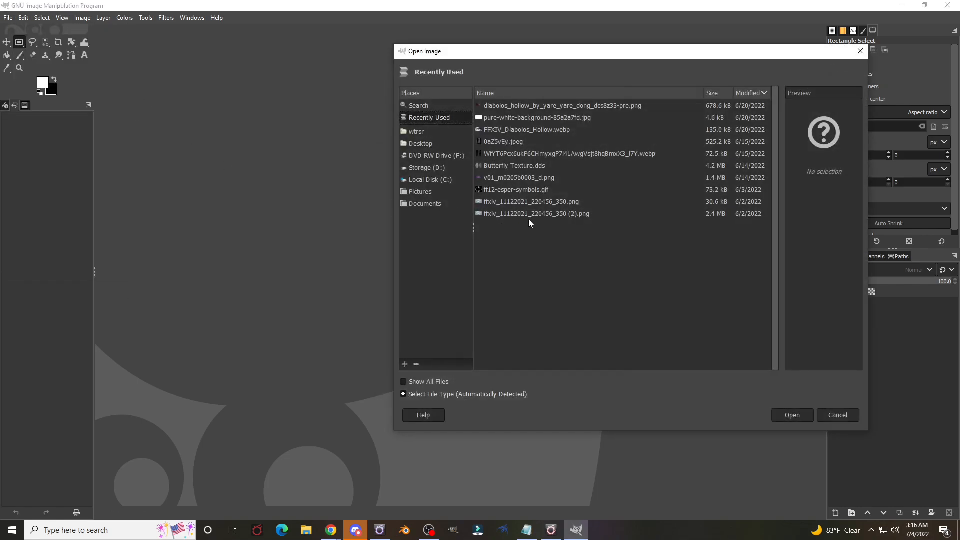
pyautogui.click(423, 203)
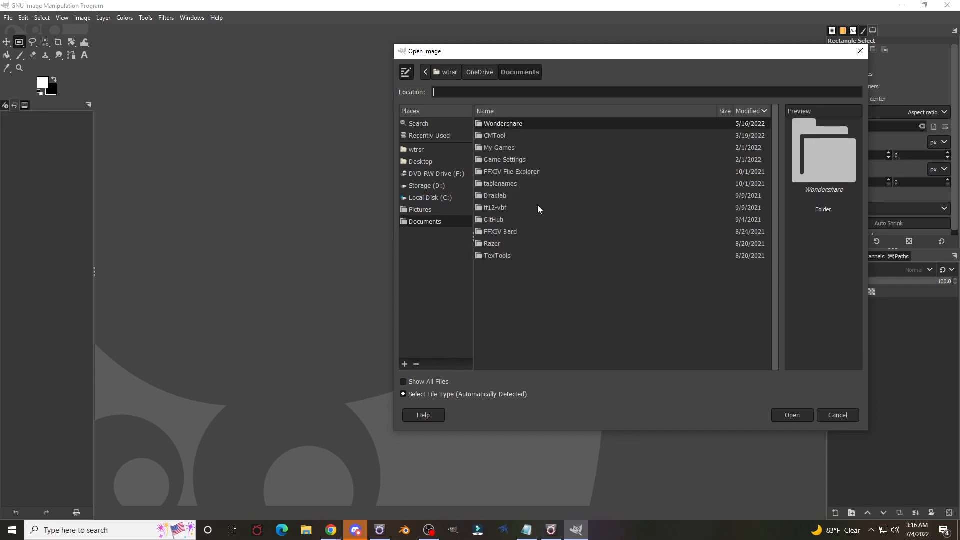
pyautogui.doubleClick(497, 255)
pyautogui.doubleClick(507, 125)
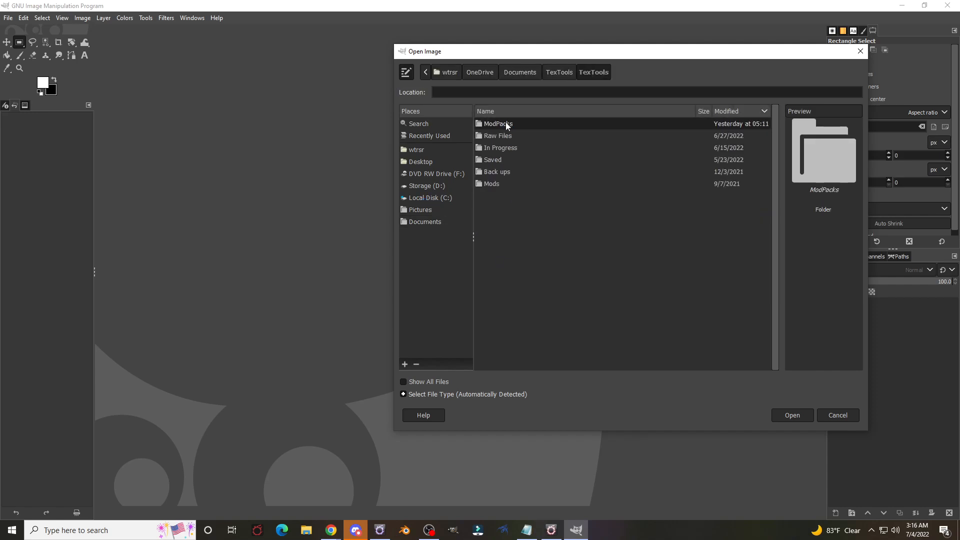
pyautogui.doubleClick(504, 148)
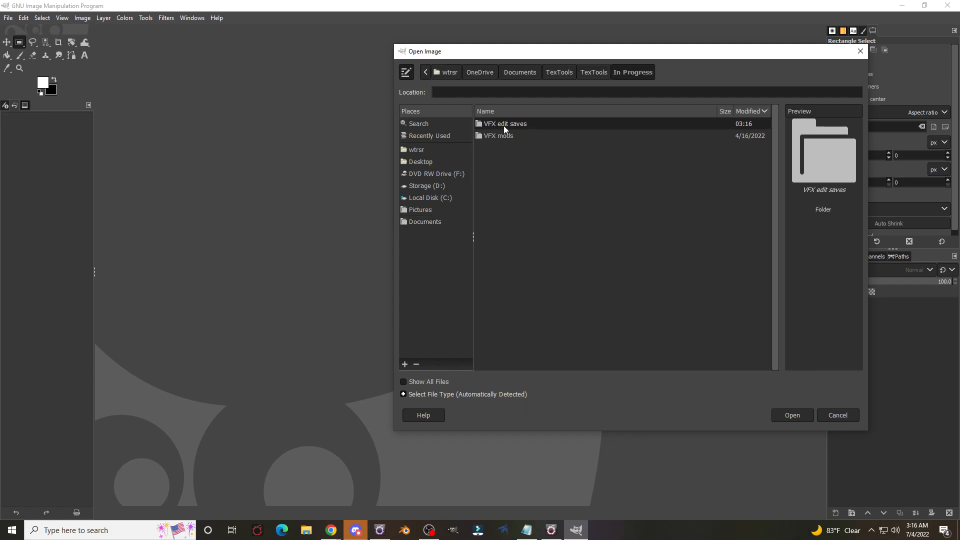
pyautogui.doubleClick(504, 124)
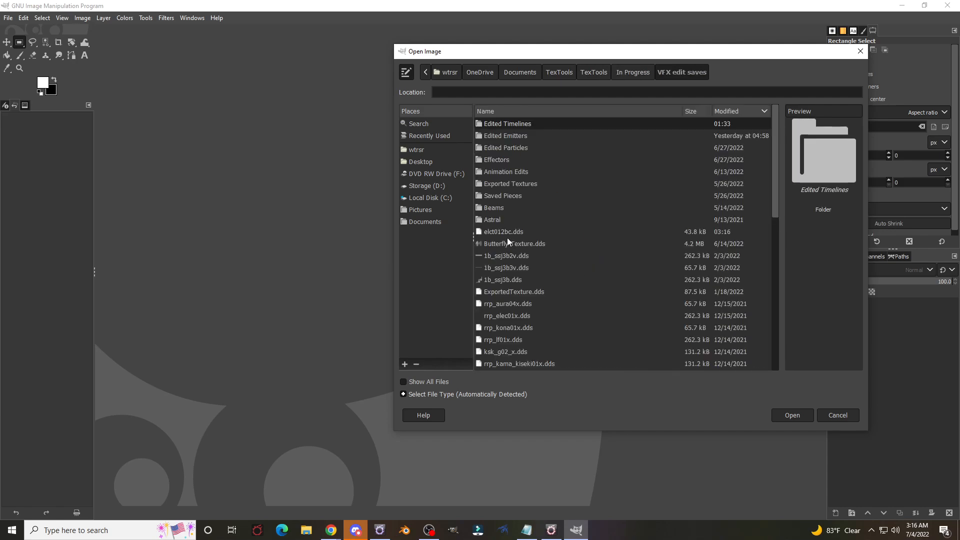
pyautogui.click(508, 232)
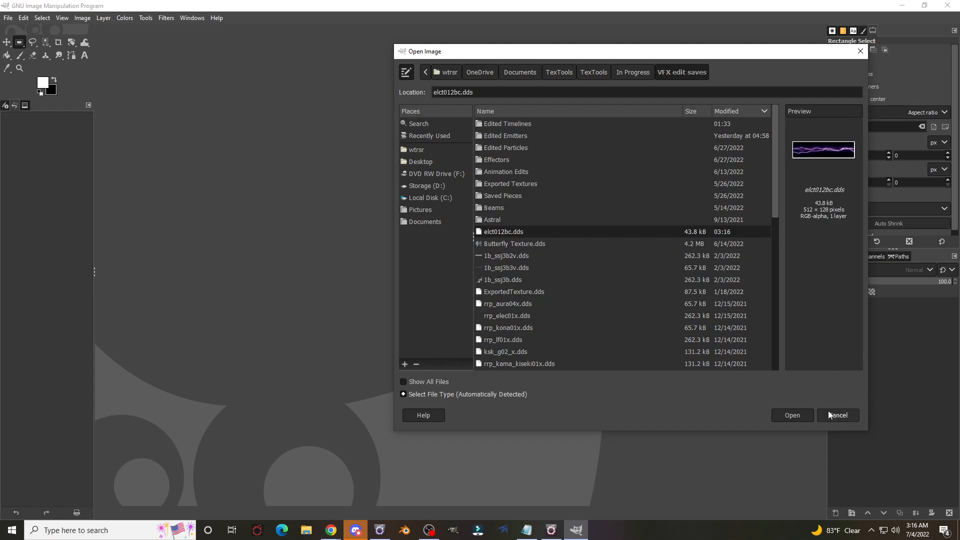
pyautogui.click(793, 416)
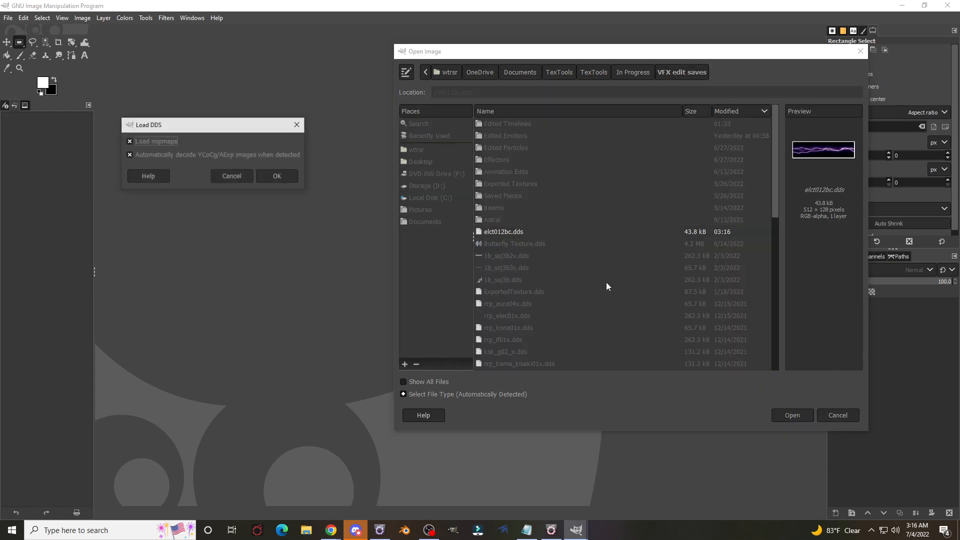
pyautogui.click(292, 179)
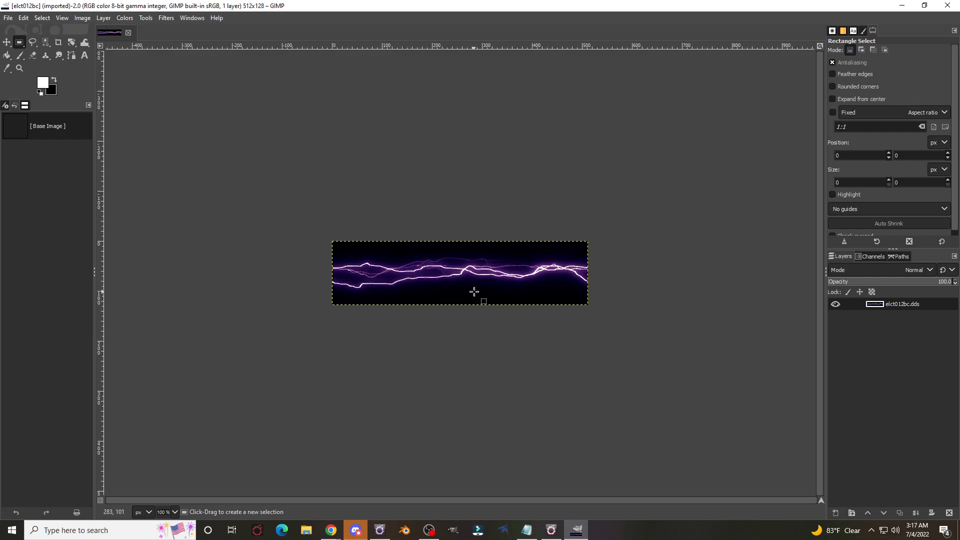
# Desaturate the lightning image in Luminance mode
pyautogui.rightClick(442, 273)
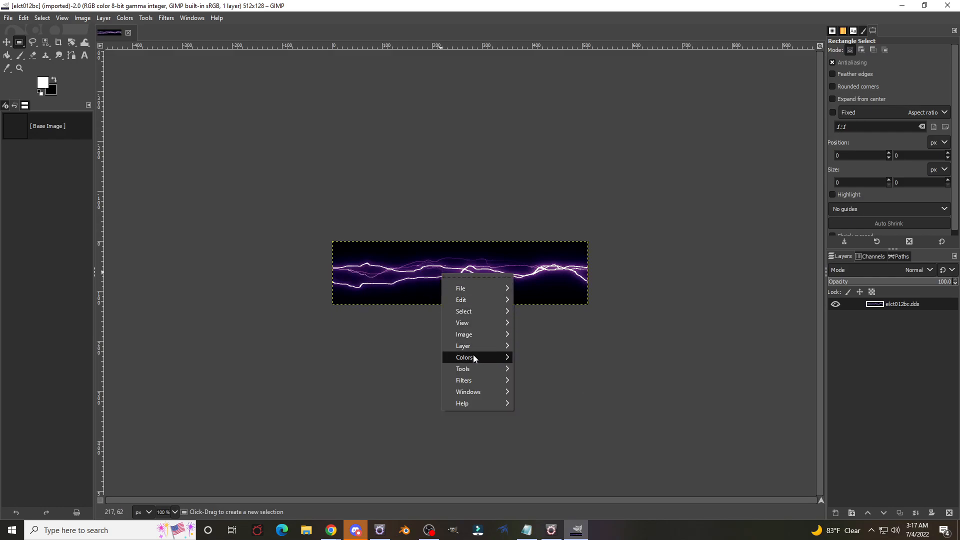
pyautogui.moveTo(473, 355)
pyautogui.moveTo(548, 410)
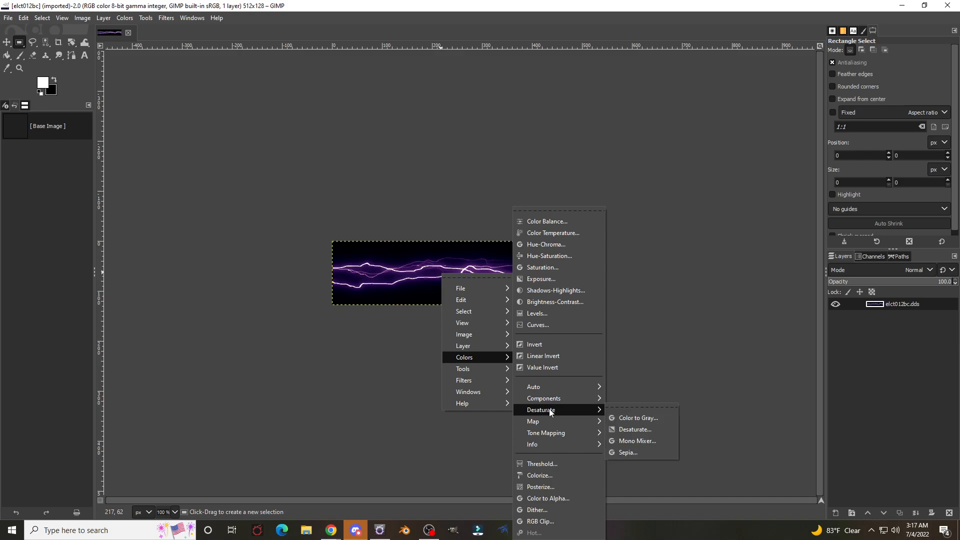
pyautogui.click(636, 431)
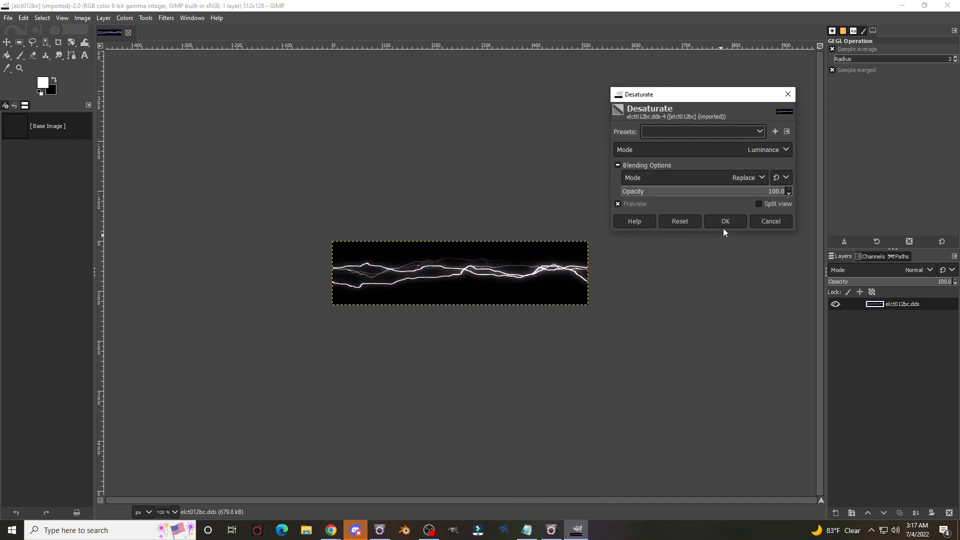
pyautogui.click(724, 221)
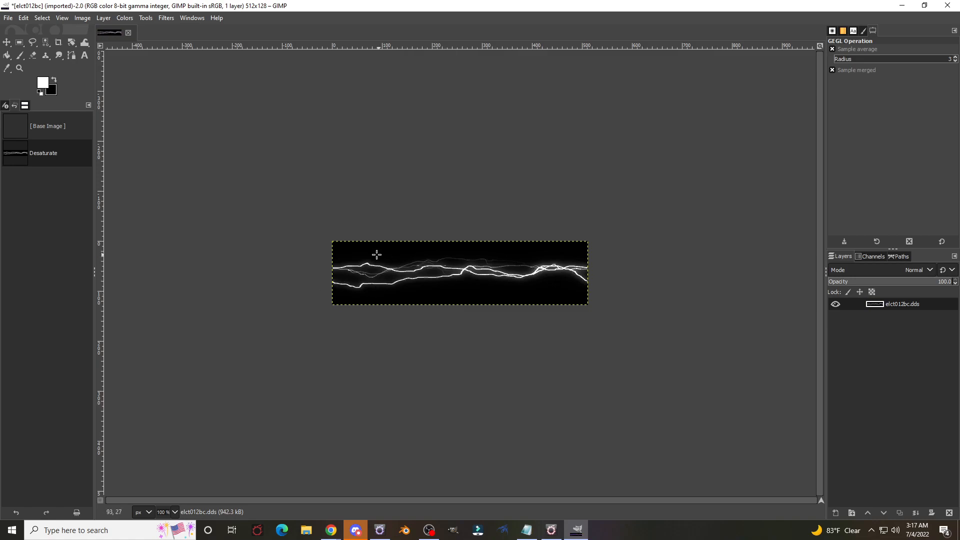
# Export the desaturated image over elct012bc.dds with no compression and no mipmaps
pyautogui.click(8, 18)
pyautogui.click(36, 174)
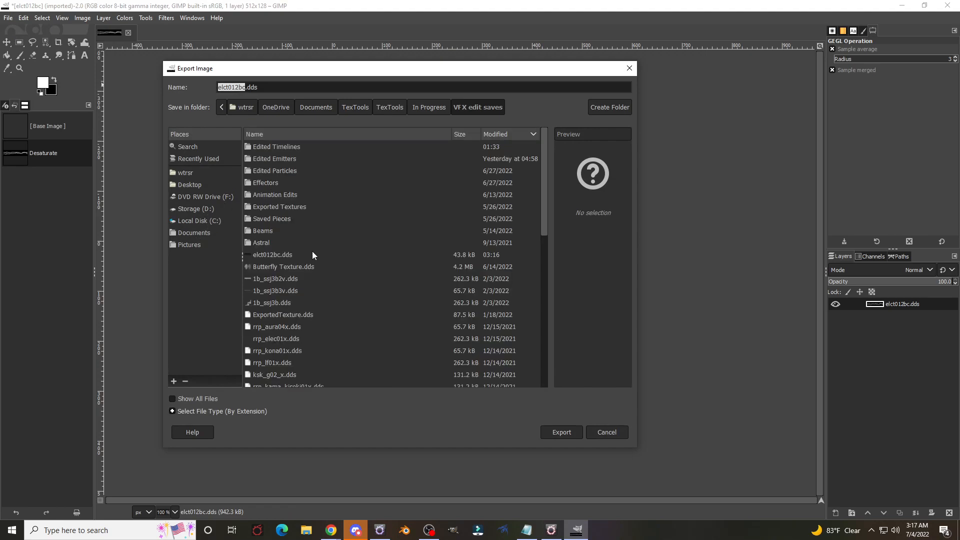
pyautogui.click(262, 254)
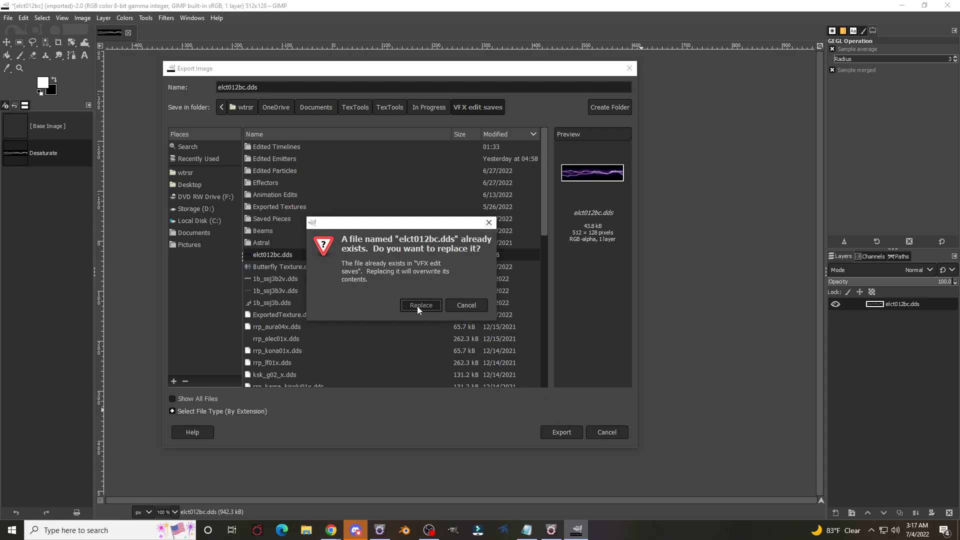
pyautogui.click(418, 306)
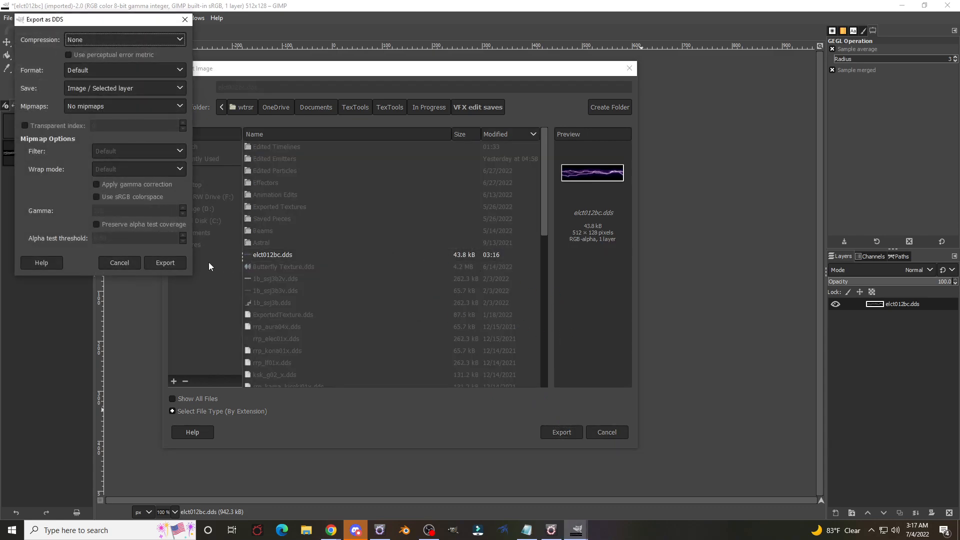
pyautogui.click(165, 263)
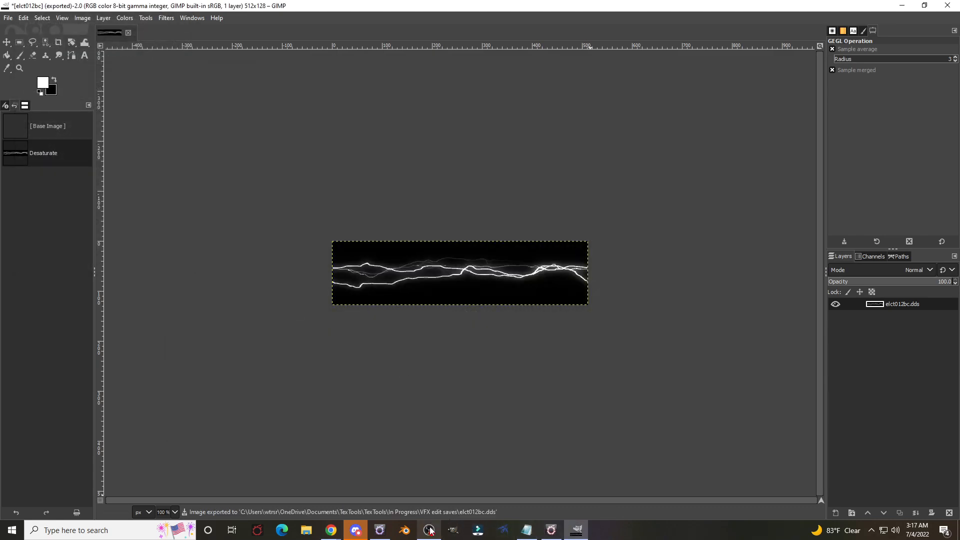
# Back in VFXEditor, replace Texture 12 with the edited elct012bc.dds and update the effect
pyautogui.click(553, 532)
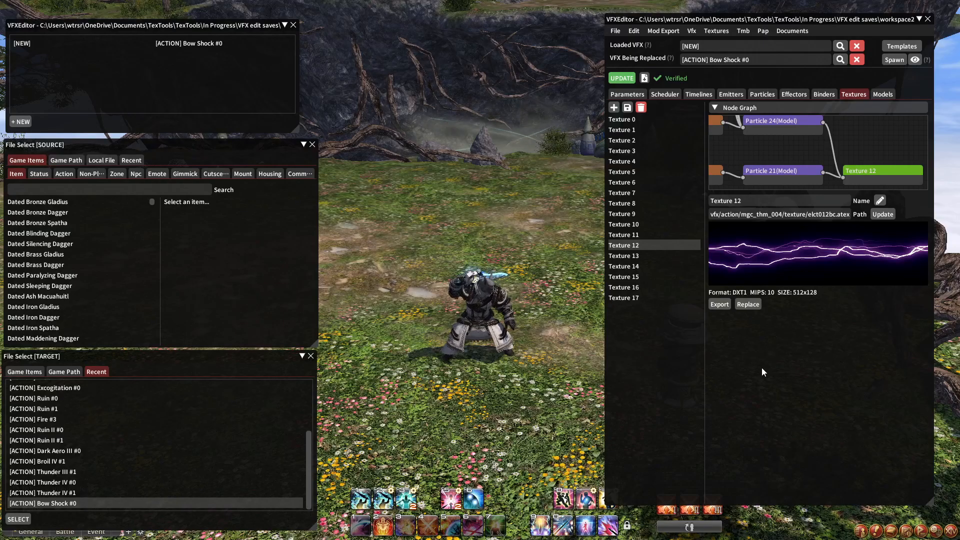
pyautogui.click(746, 305)
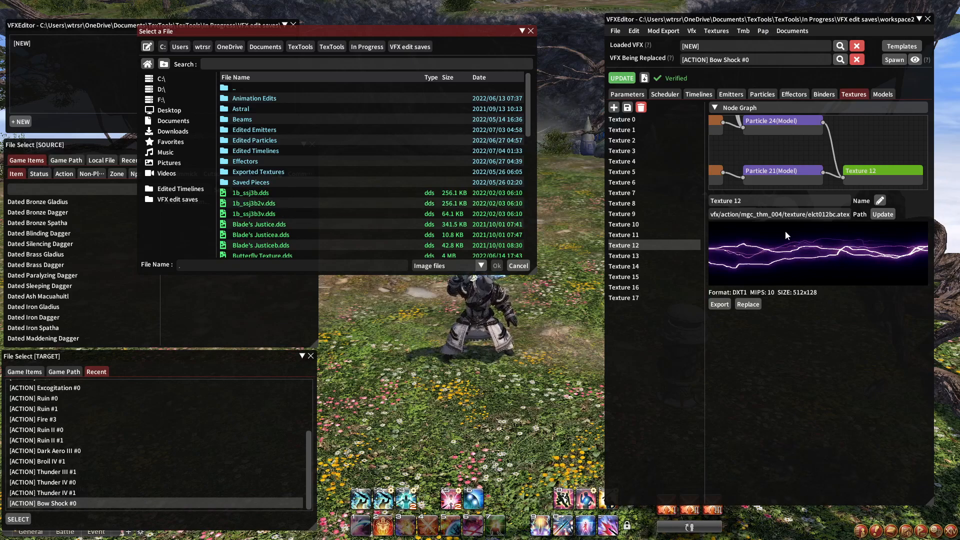
pyautogui.click(494, 77)
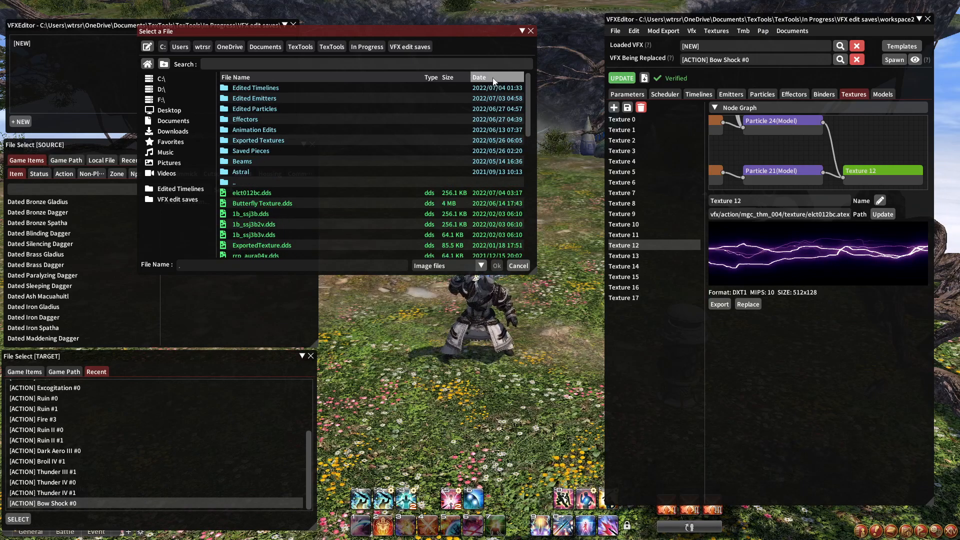
pyautogui.click(280, 193)
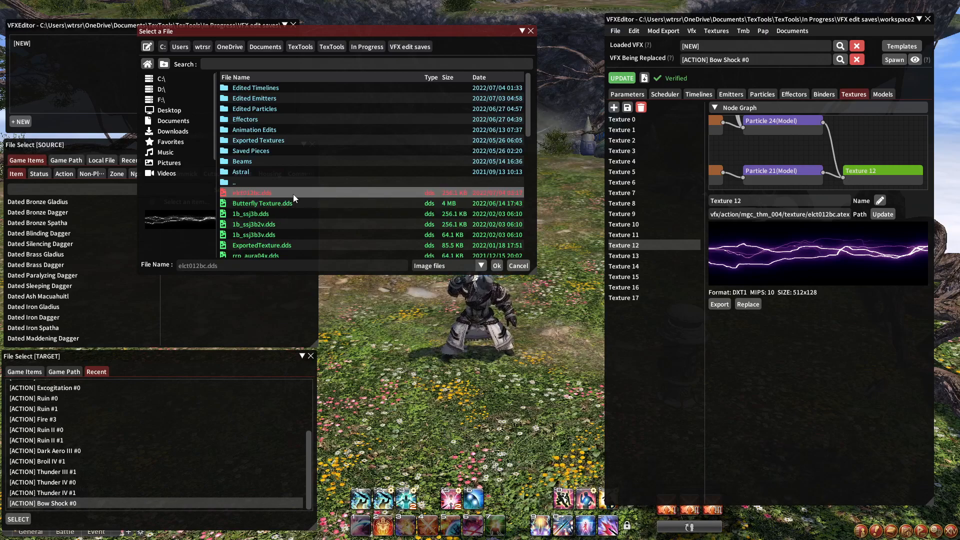
pyautogui.doubleClick(293, 195)
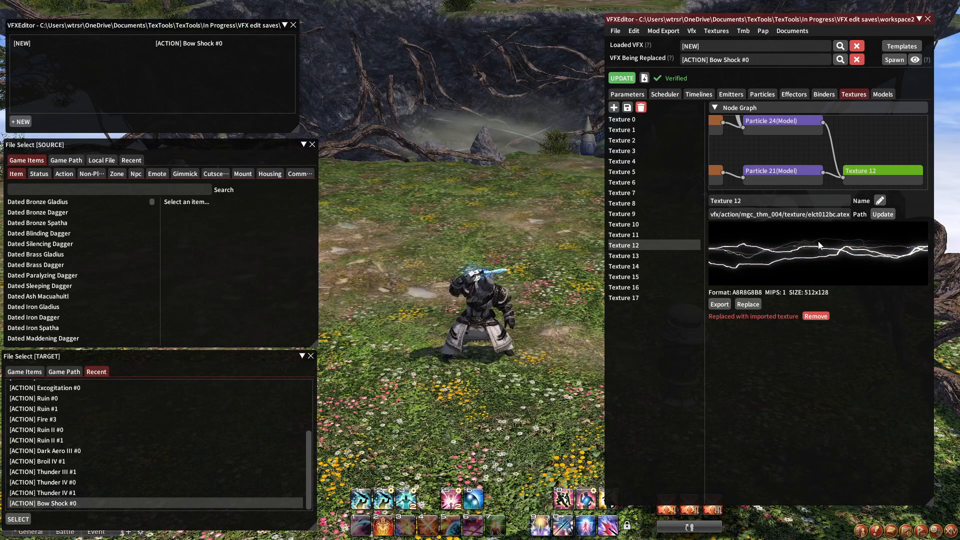
pyautogui.click(622, 78)
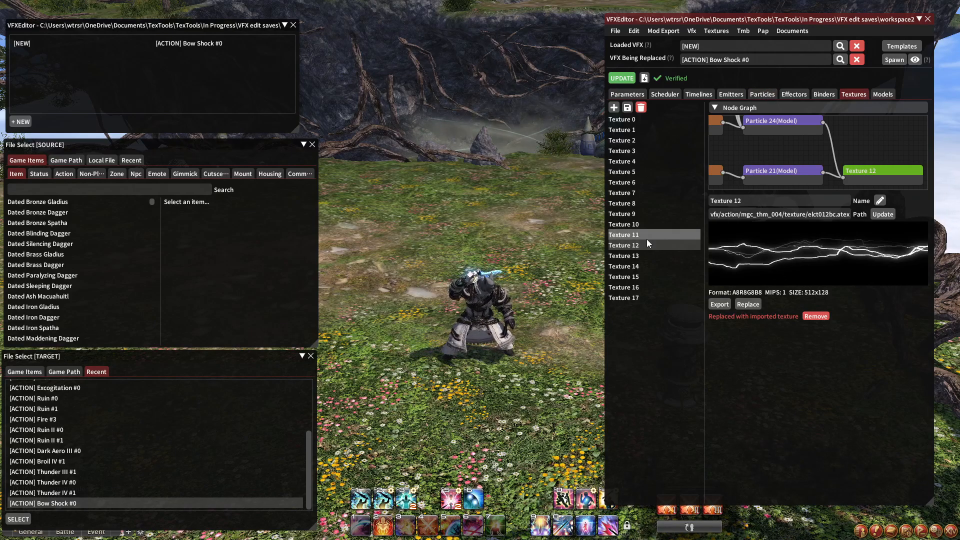
# Compare the previews of Texture 9, Texture 11 and the replaced Texture 12
pyautogui.click(630, 214)
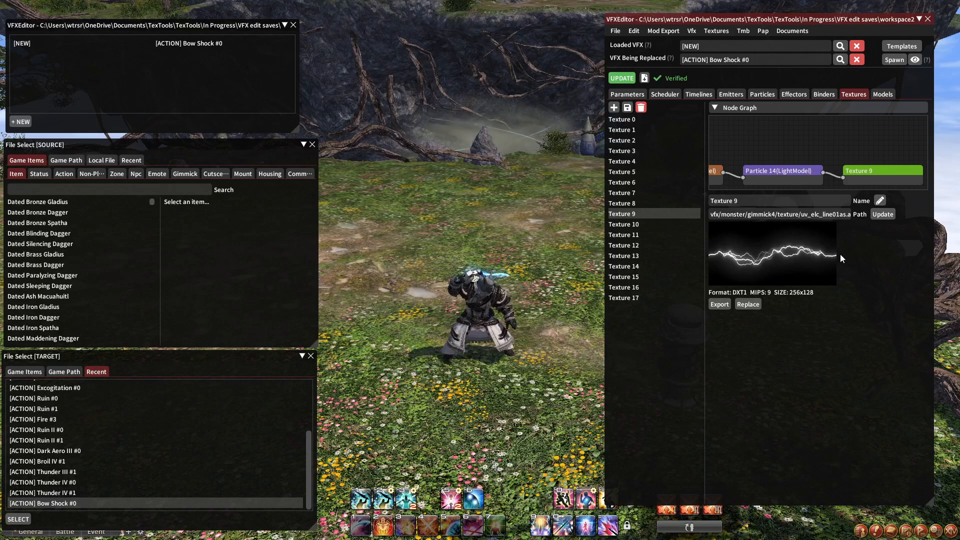
pyautogui.click(634, 235)
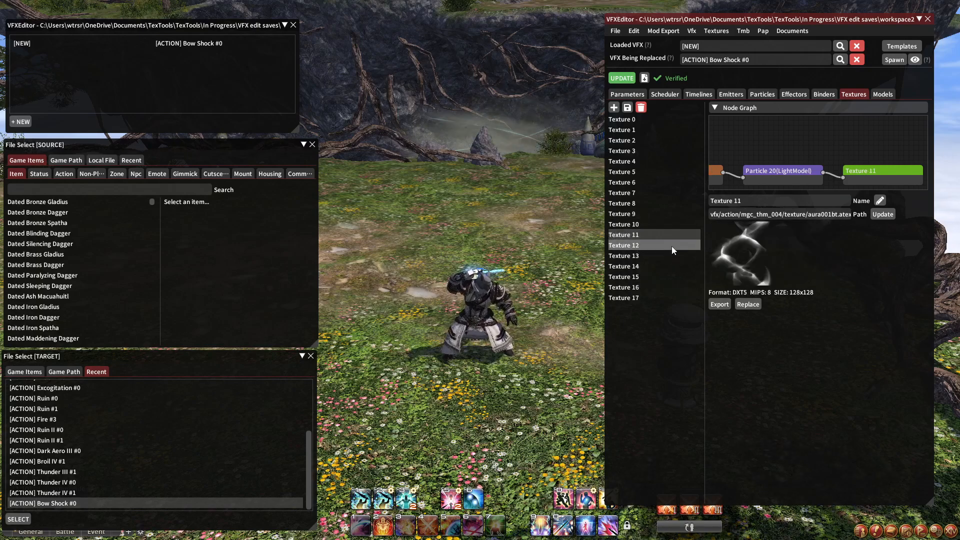
pyautogui.click(635, 246)
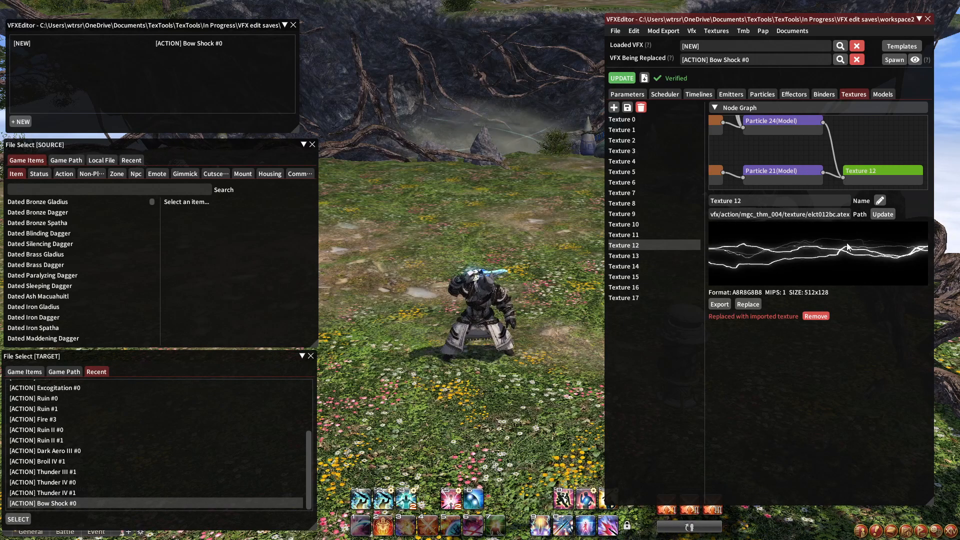
# Check which texture Particle 24 uses in its Texture Color 1 settings
pyautogui.click(761, 94)
pyautogui.click(730, 95)
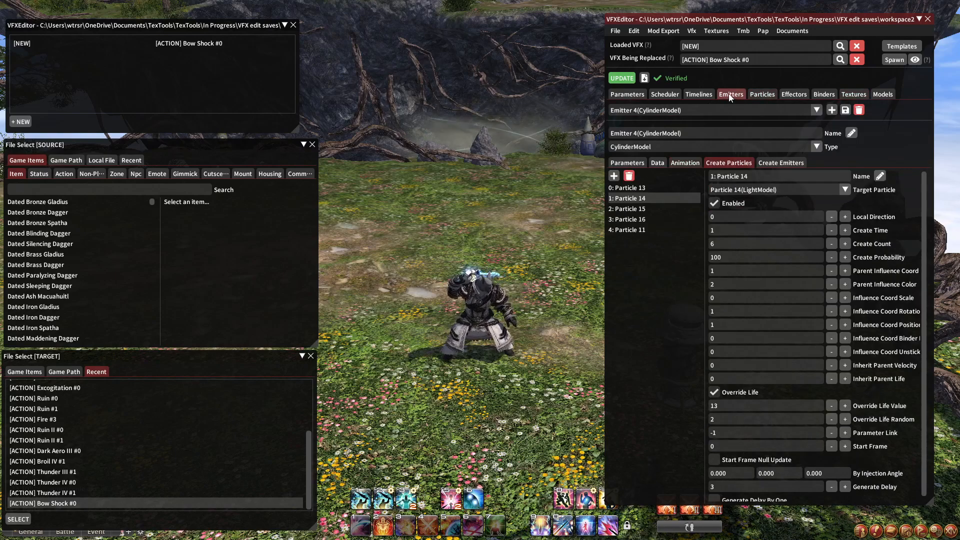
pyautogui.click(762, 94)
pyautogui.click(727, 110)
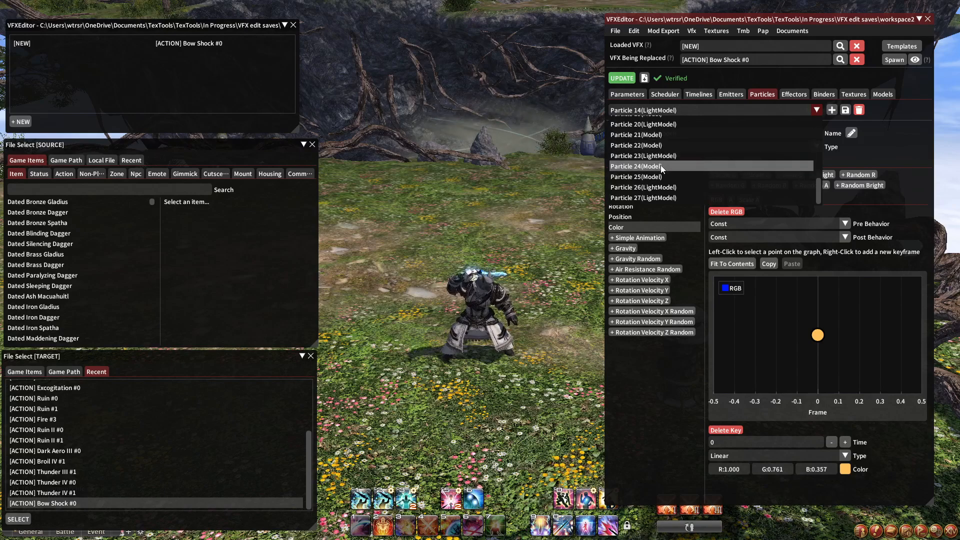
pyautogui.click(662, 166)
pyautogui.click(747, 163)
pyautogui.click(666, 175)
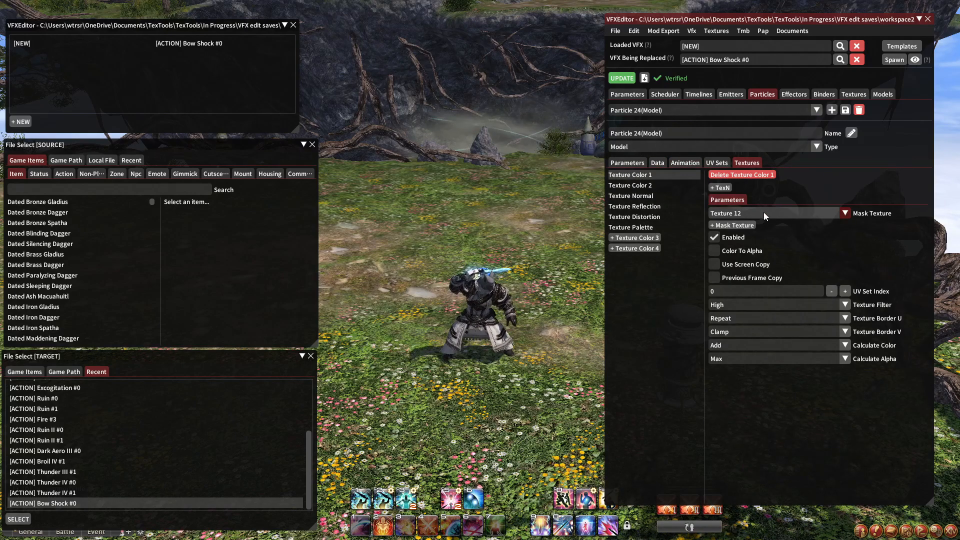
# Search the emitters for the one that creates Particle 24, checking the created particles of Emitter 5 and Emitter 16
pyautogui.click(736, 95)
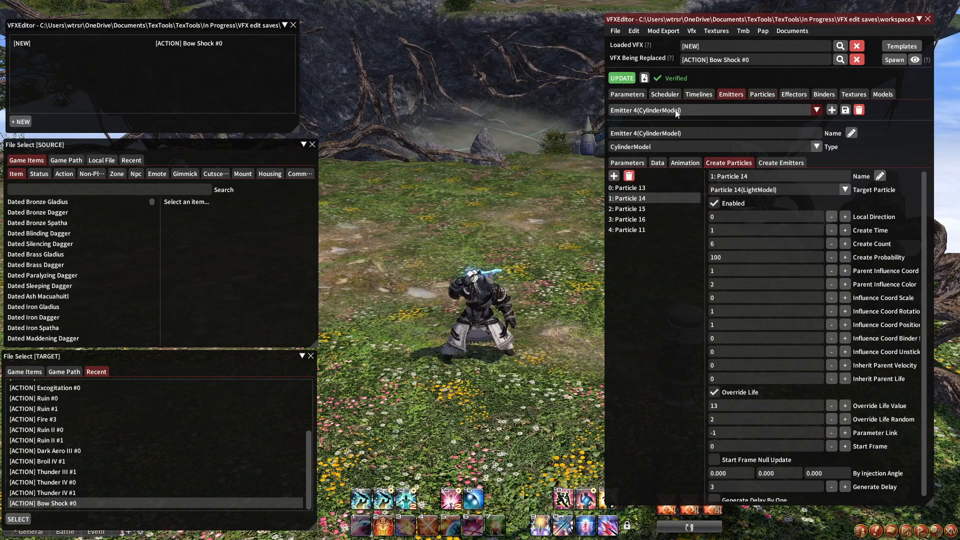
pyautogui.click(703, 93)
pyautogui.click(723, 95)
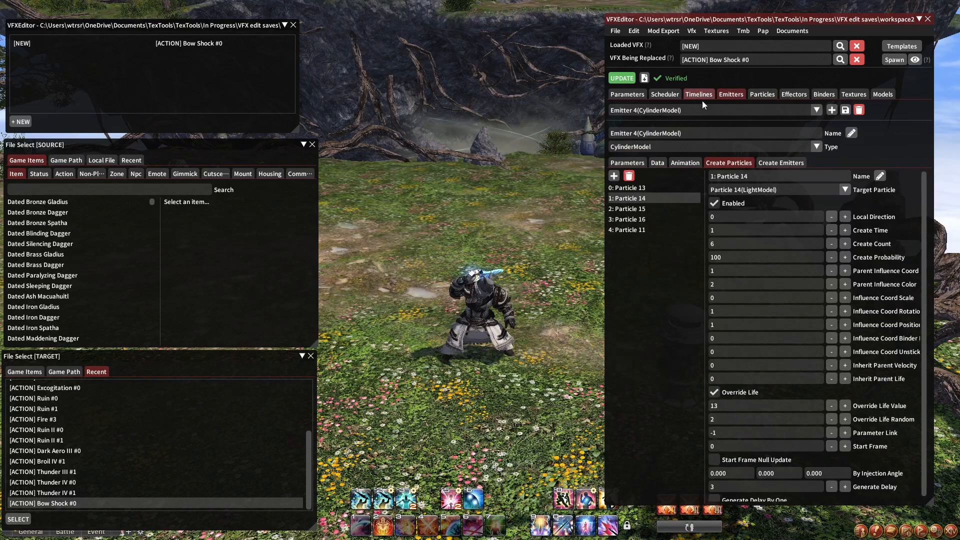
pyautogui.click(680, 112)
pyautogui.click(661, 154)
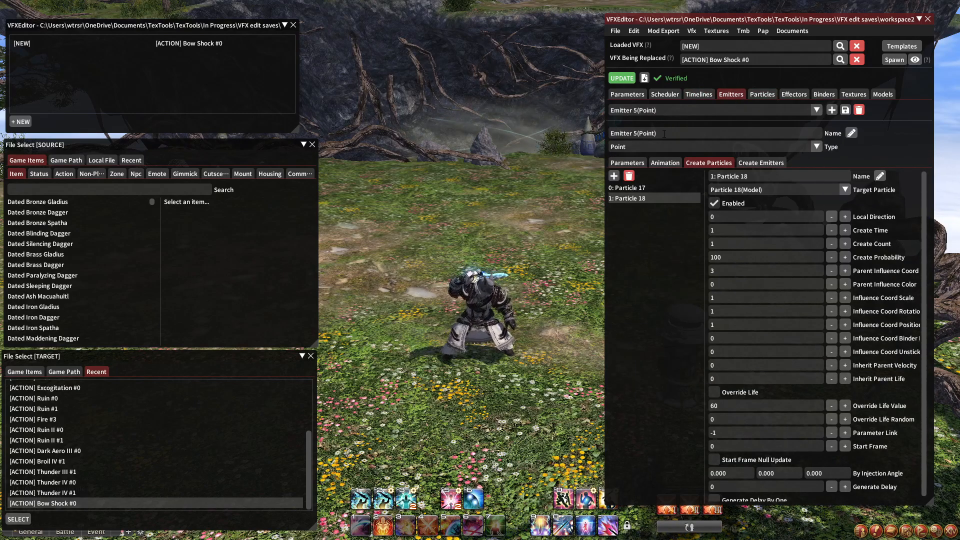
pyautogui.click(679, 113)
pyautogui.scroll(-4, 665, 150)
pyautogui.click(656, 171)
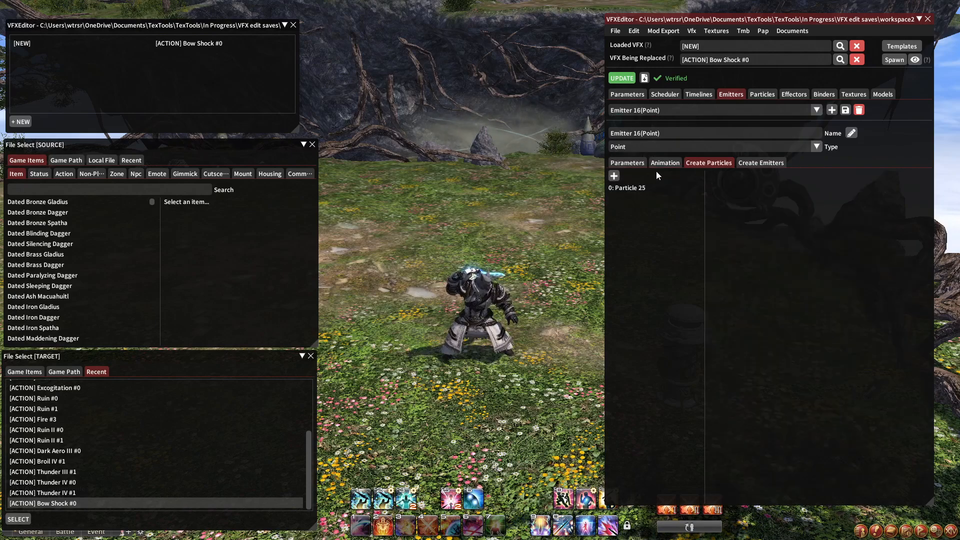
# Check the created particles of Emitters 15, 17, 18 and 13, and open Emitter 13's Particle 24 entry
pyautogui.click(670, 112)
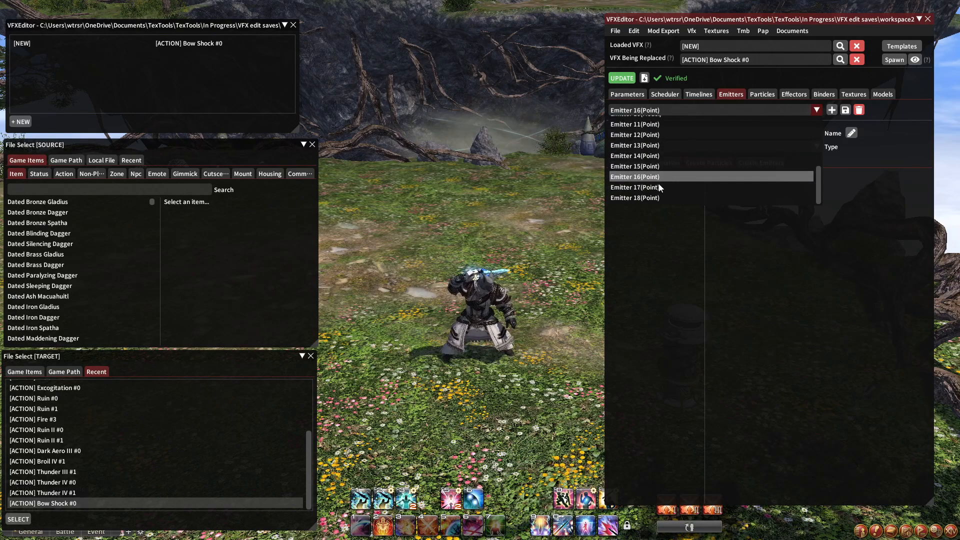
pyautogui.click(659, 166)
pyautogui.click(666, 111)
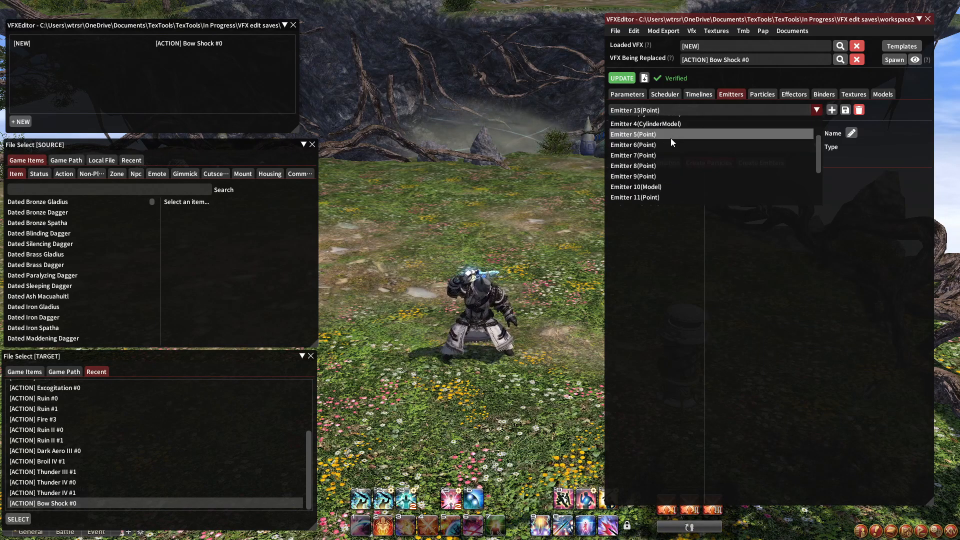
pyautogui.click(660, 188)
pyautogui.click(665, 112)
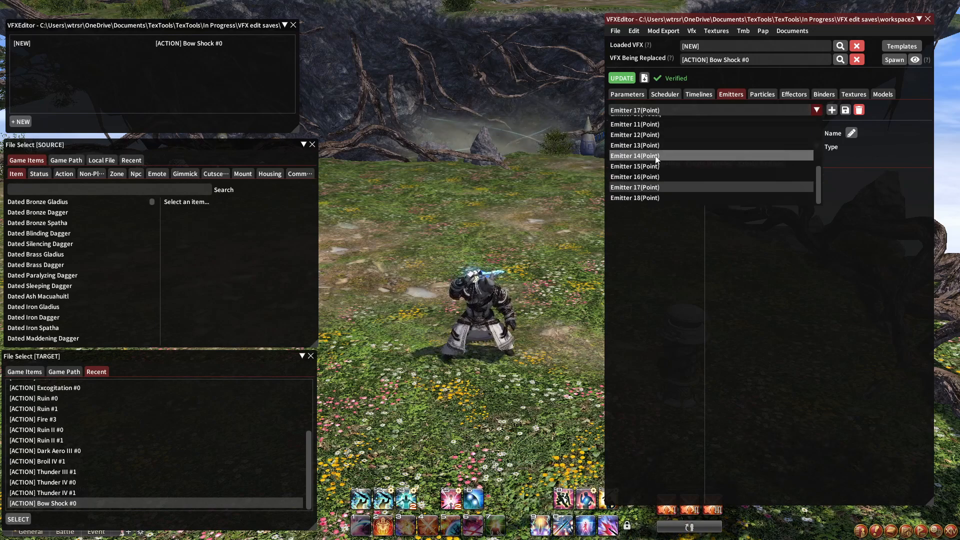
pyautogui.click(650, 198)
pyautogui.click(673, 111)
pyautogui.scroll(-3, 658, 149)
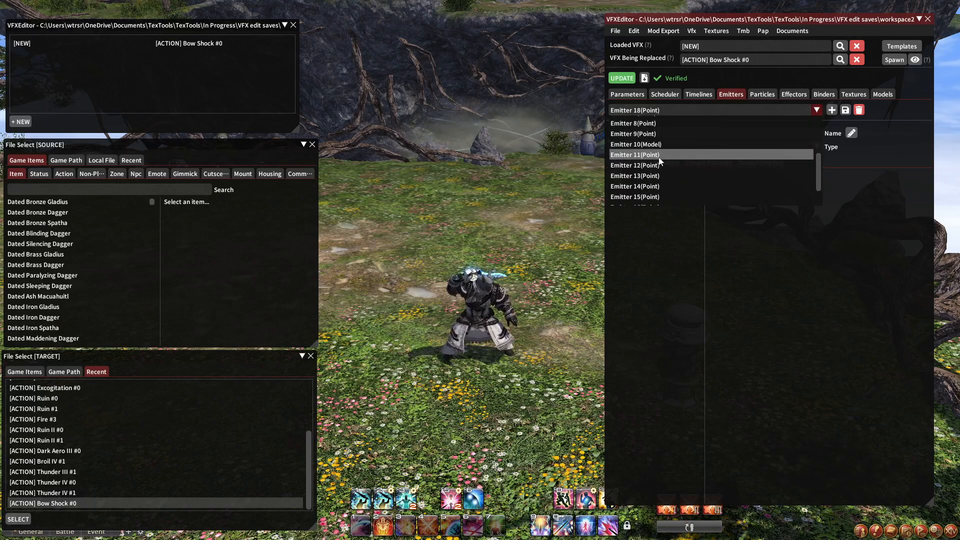
pyautogui.click(657, 145)
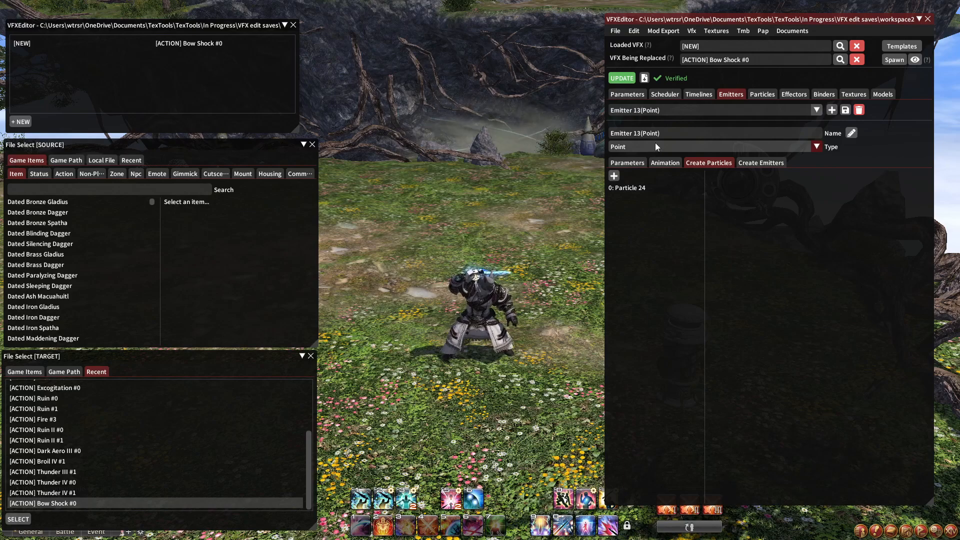
pyautogui.click(643, 186)
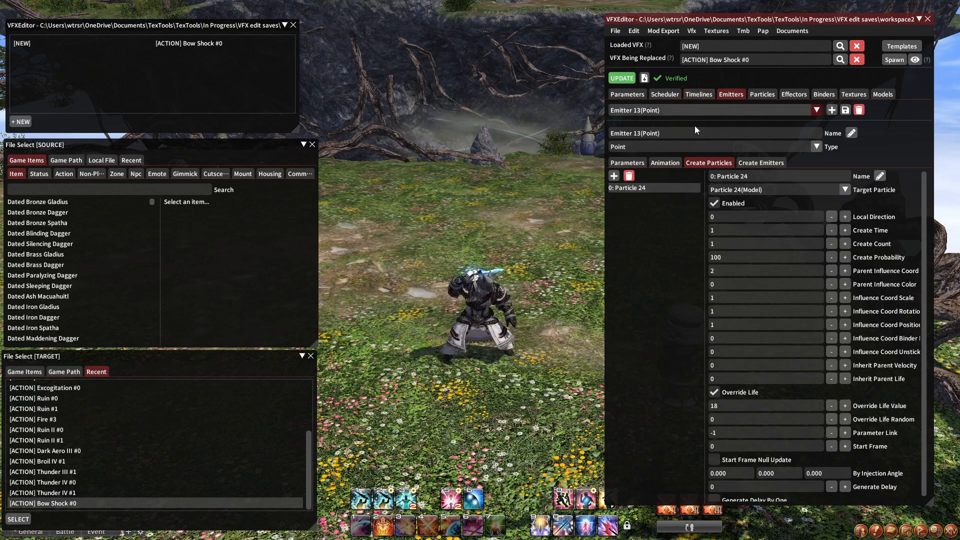
# Disable the Emitter 4 item in Timeline 0 and check which emitters Timeline 1 contains
pyautogui.click(698, 95)
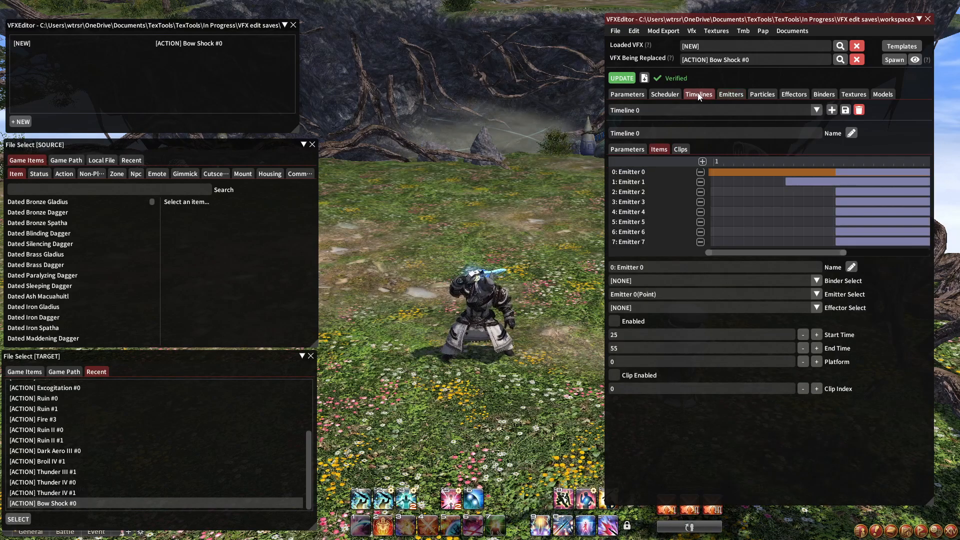
pyautogui.click(630, 211)
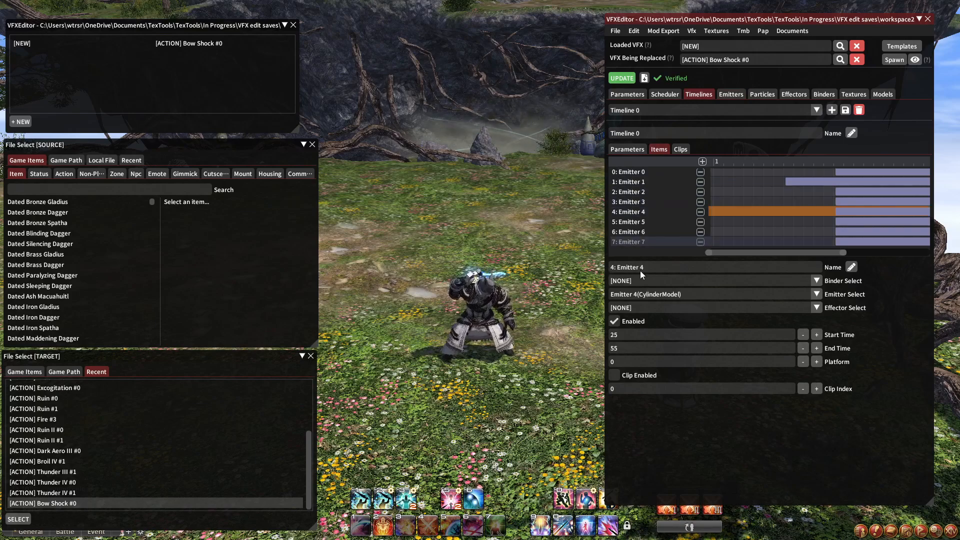
pyautogui.click(665, 108)
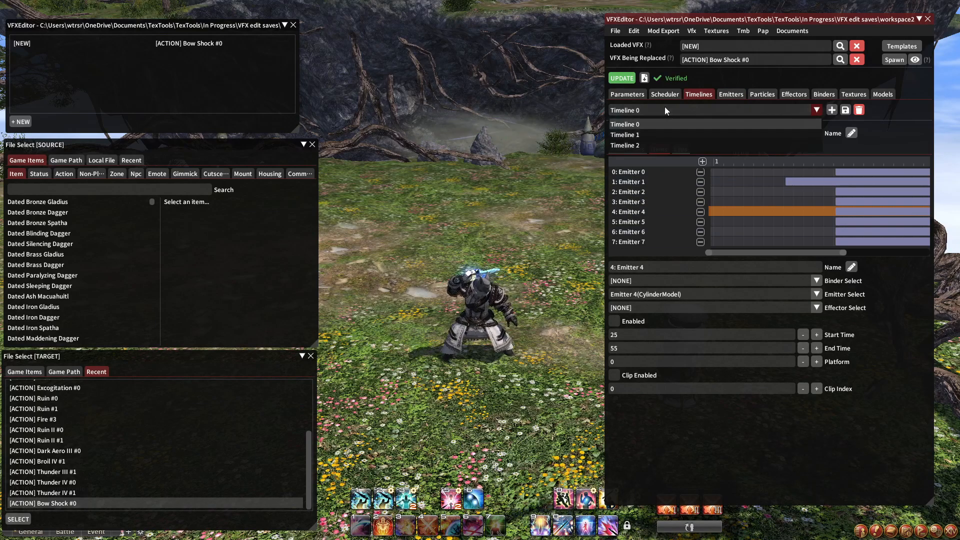
pyautogui.click(659, 134)
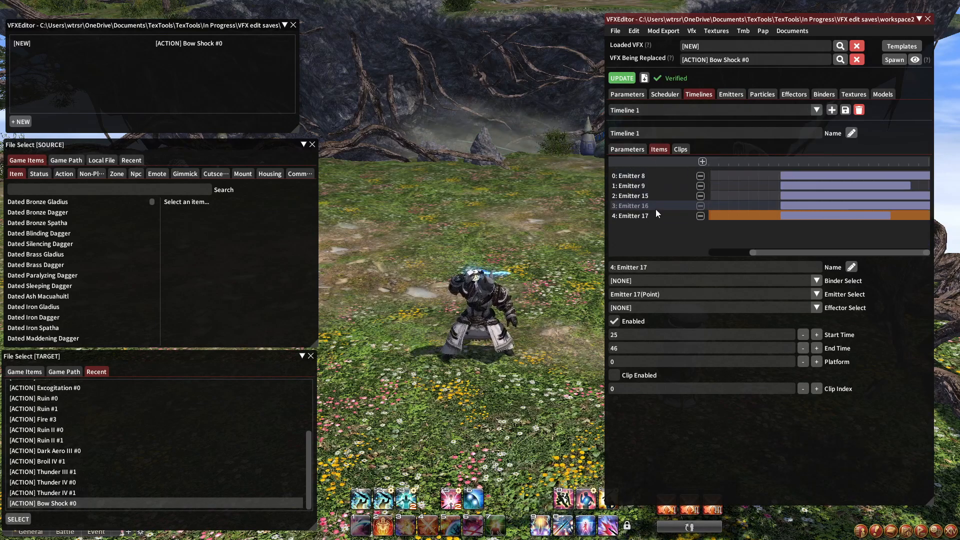
# Examine what Emitters 14, 16, 18 and 17 create, looking for a link to Particle 24
pyautogui.click(732, 94)
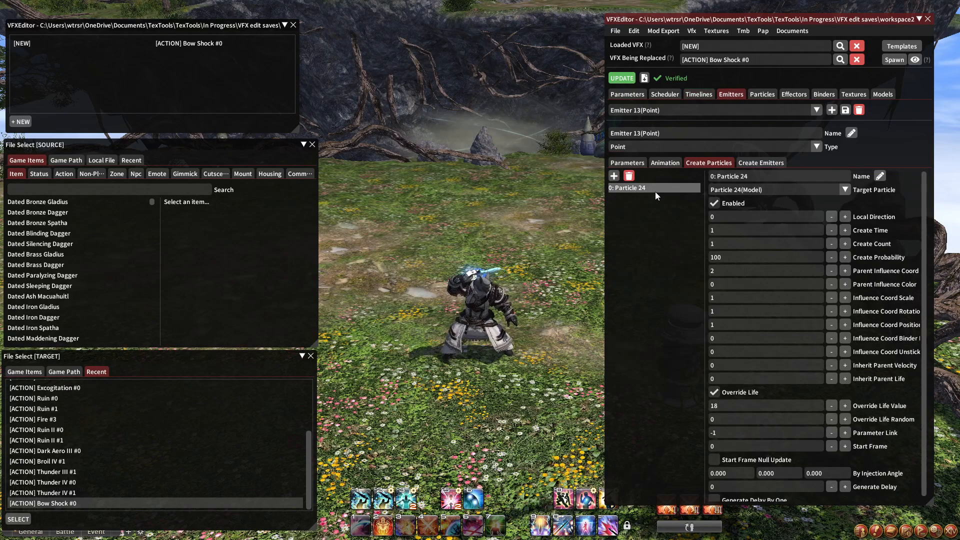
pyautogui.click(672, 109)
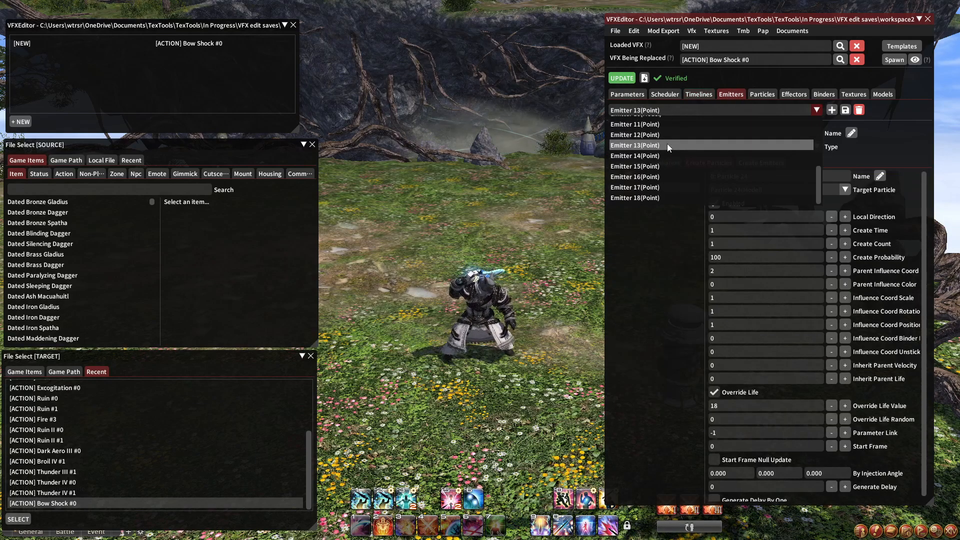
pyautogui.click(653, 157)
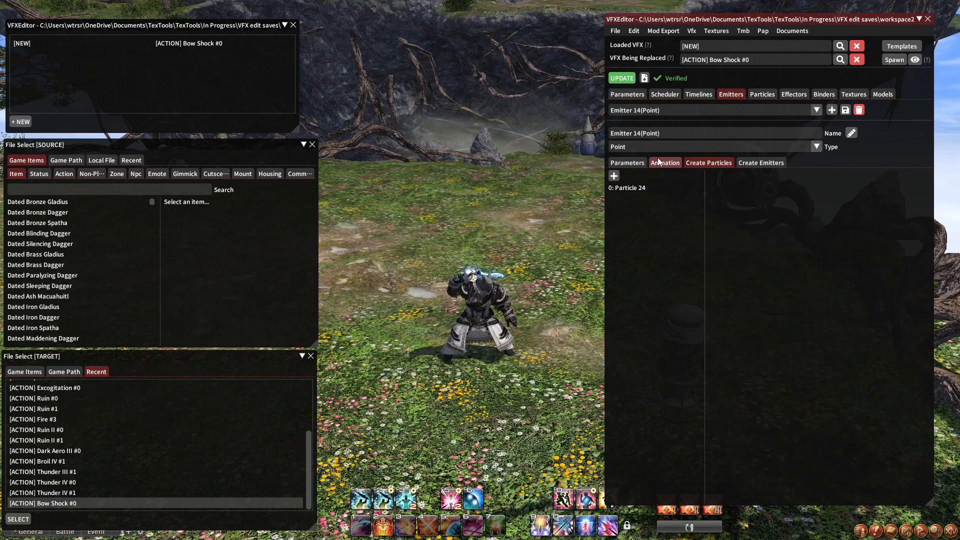
pyautogui.click(659, 107)
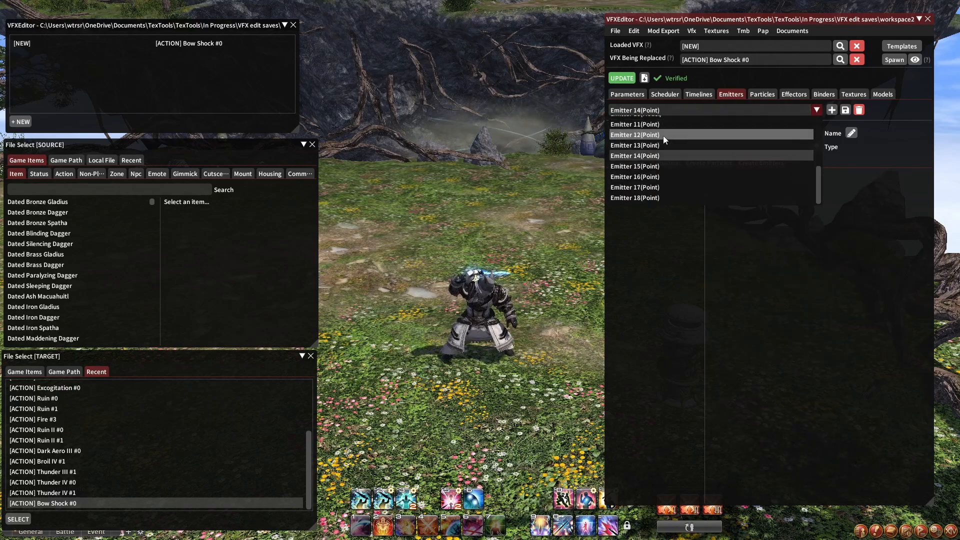
pyautogui.click(655, 174)
pyautogui.click(686, 112)
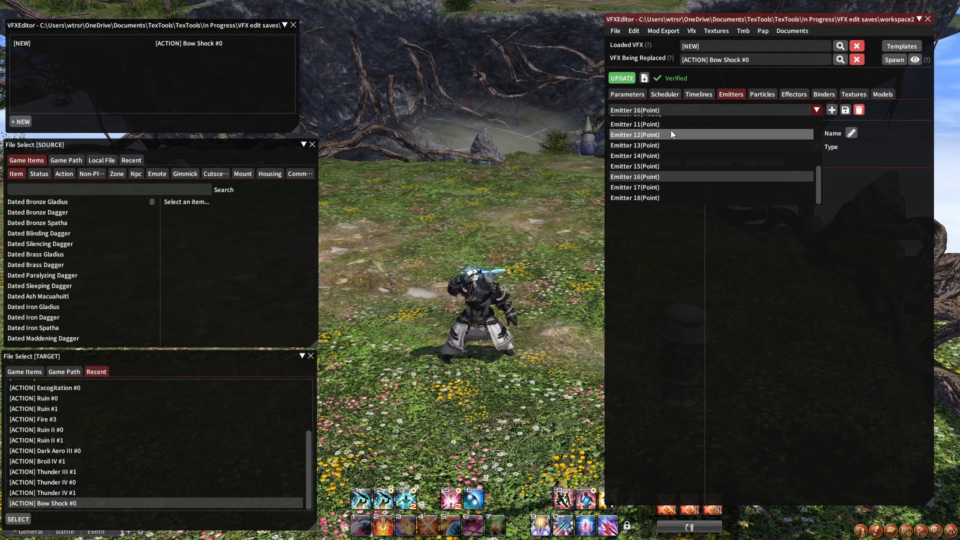
pyautogui.click(657, 198)
pyautogui.click(669, 111)
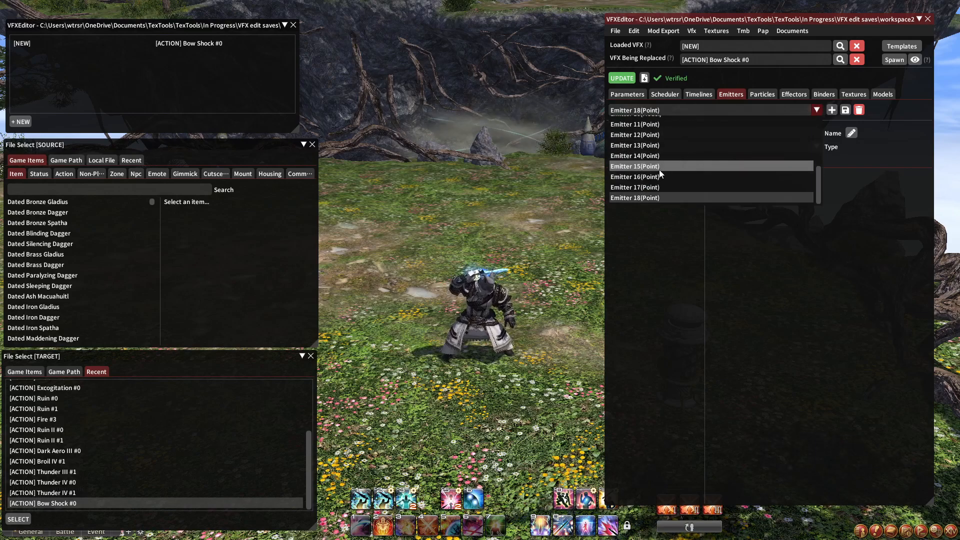
pyautogui.click(662, 176)
pyautogui.click(677, 114)
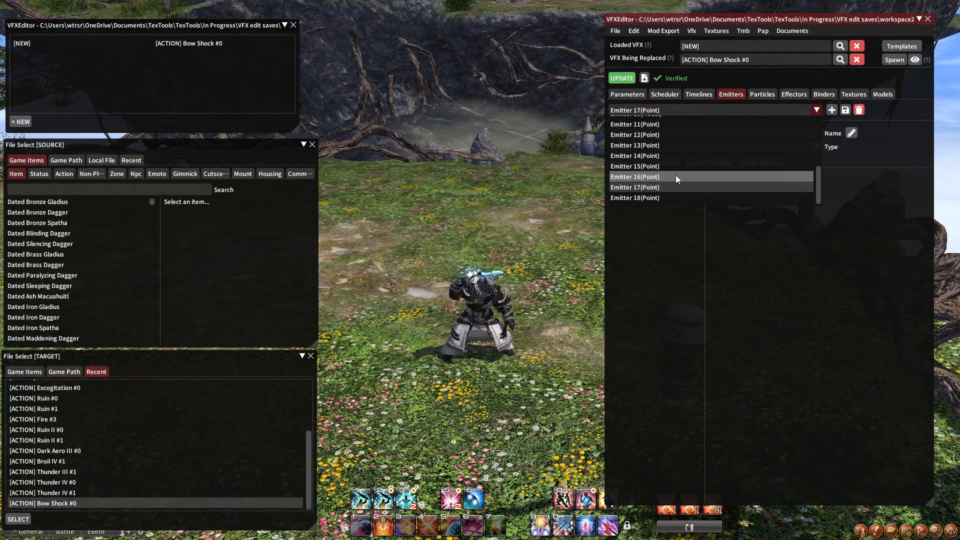
# Examine the emitters created by Emitters 12, 11, 10 and 9
pyautogui.click(665, 138)
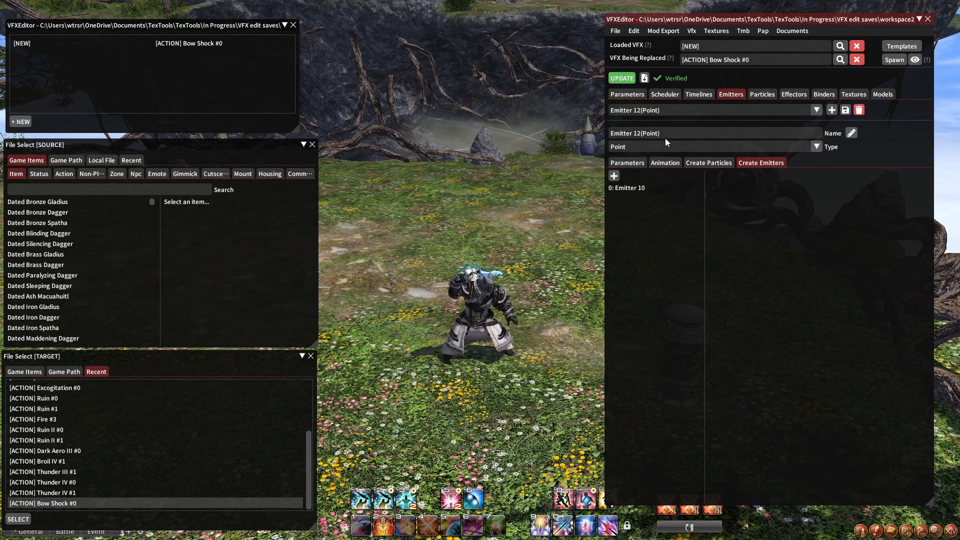
pyautogui.click(673, 109)
pyautogui.click(667, 153)
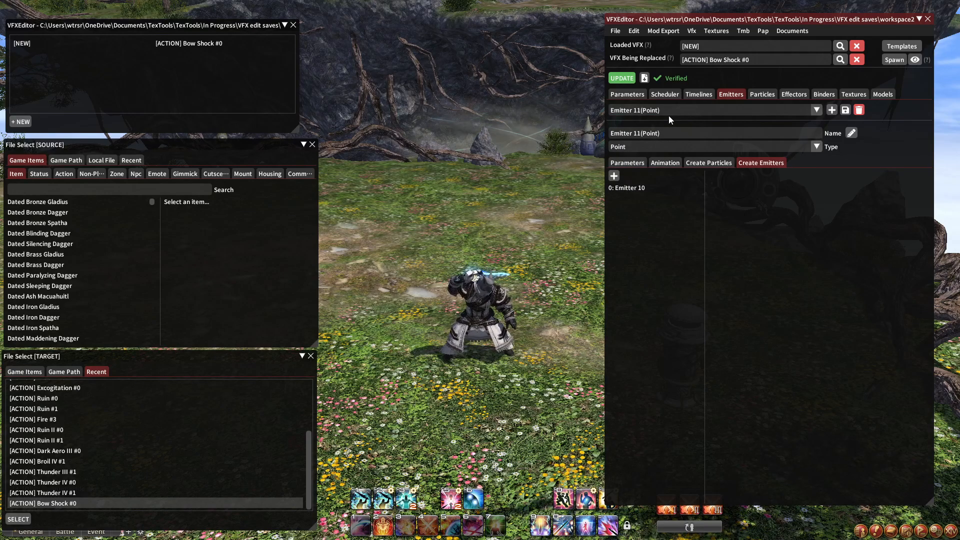
pyautogui.click(668, 114)
pyautogui.scroll(1, 662, 149)
pyautogui.click(661, 159)
pyautogui.click(676, 108)
pyautogui.scroll(-3, 670, 130)
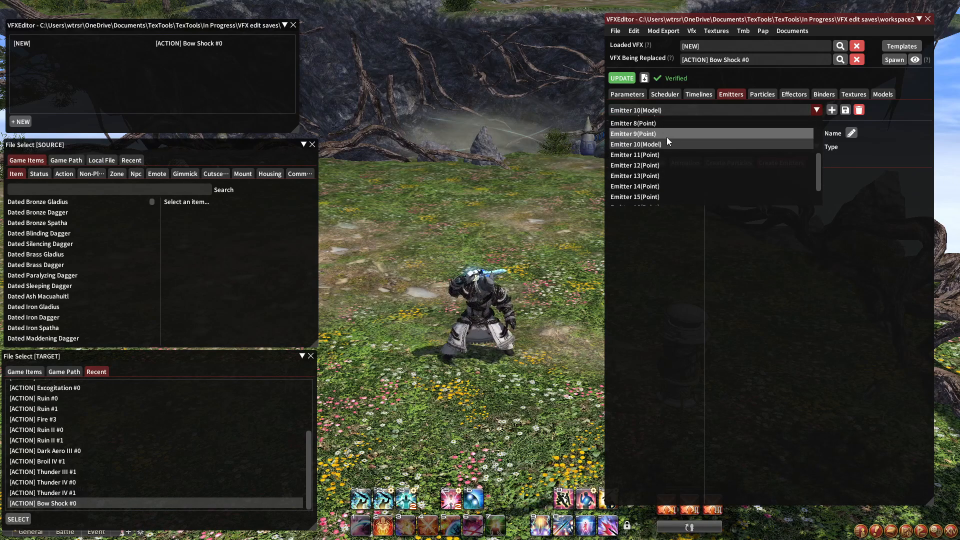
pyautogui.click(667, 136)
pyautogui.click(672, 109)
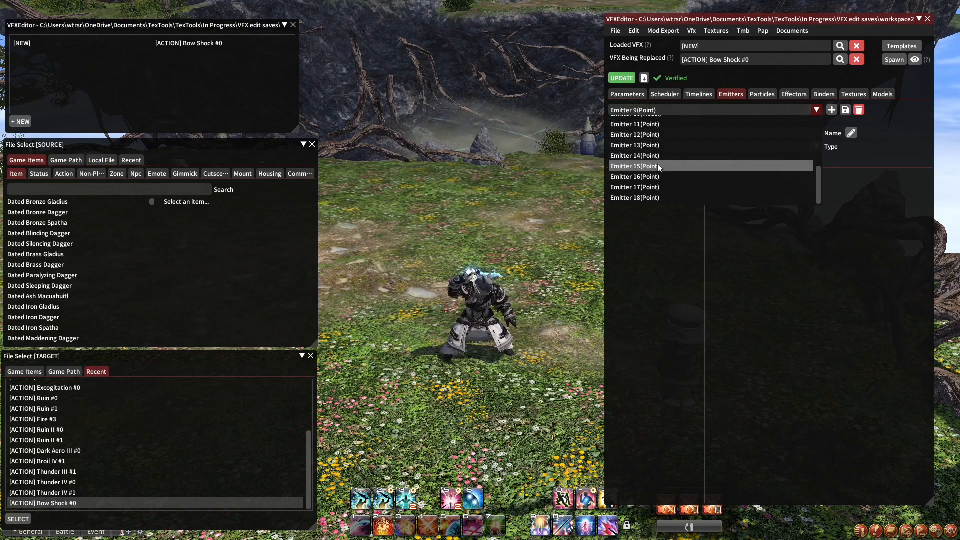
# Review Emitter 13's created particles and compare the emitters with the items in Timeline 1 and Timeline 0
pyautogui.click(650, 145)
pyautogui.click(702, 164)
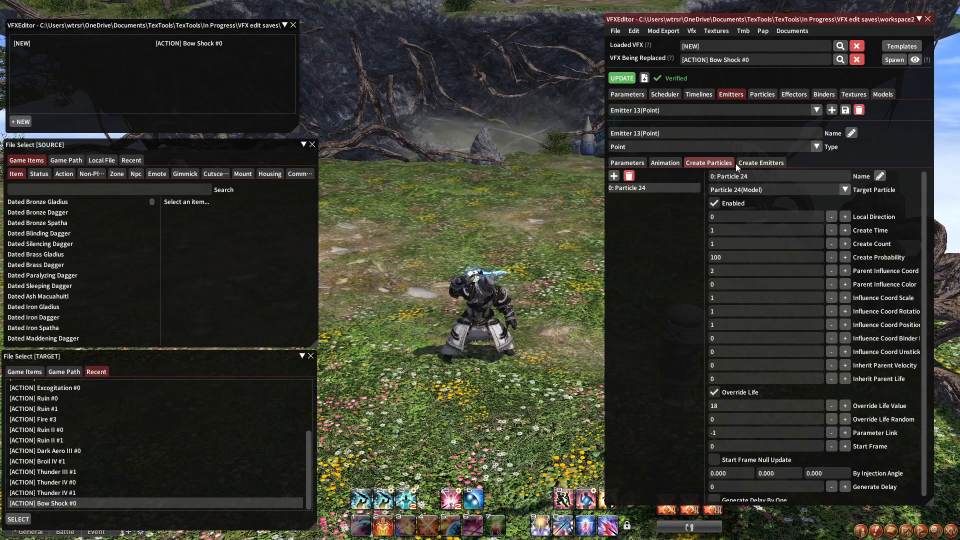
pyautogui.click(679, 110)
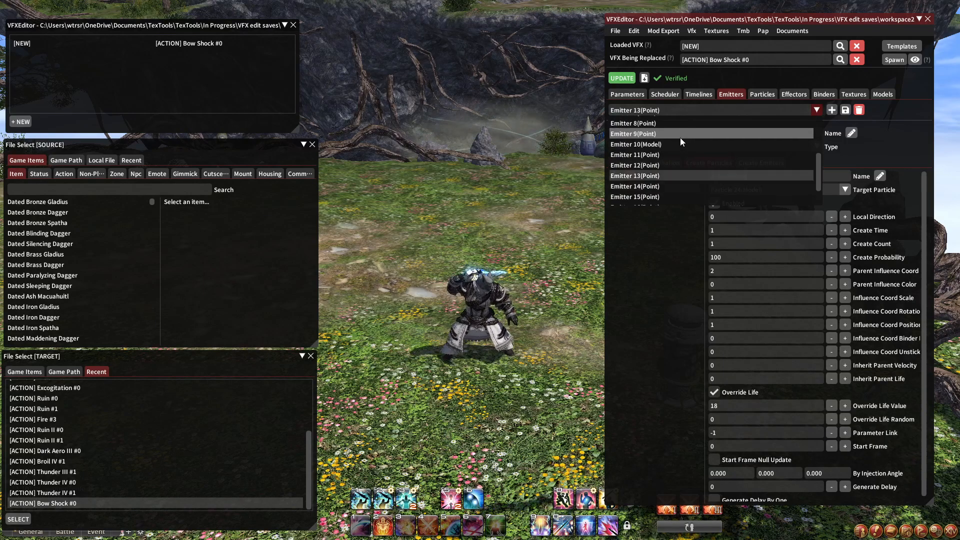
pyautogui.click(695, 95)
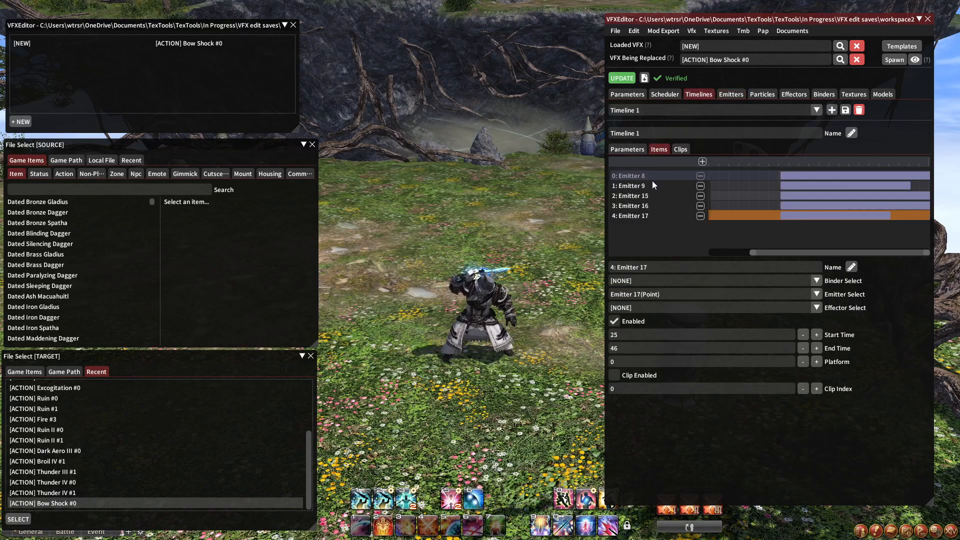
pyautogui.click(731, 94)
pyautogui.click(699, 94)
pyautogui.click(692, 111)
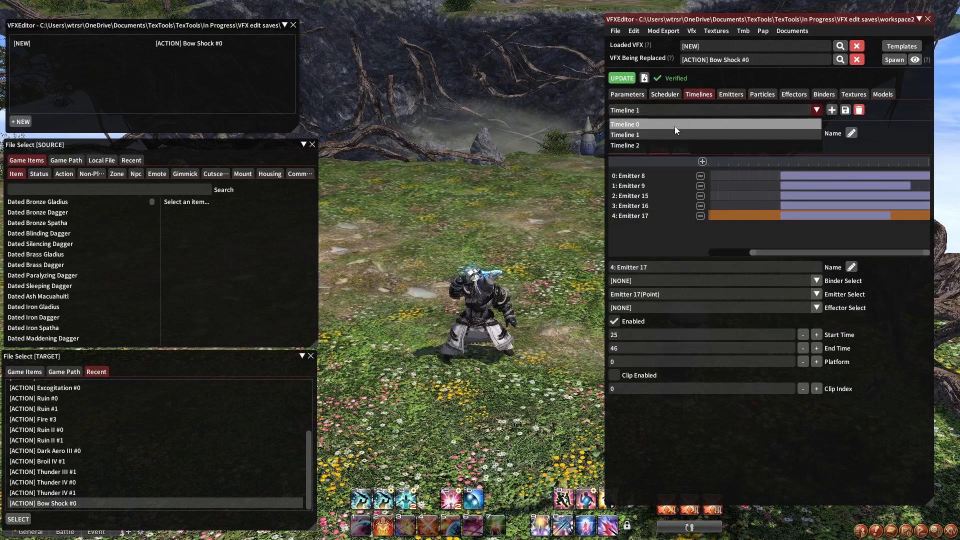
pyautogui.click(674, 126)
pyautogui.scroll(-1, 641, 216)
# View the particles created by Emitter 17
pyautogui.click(731, 95)
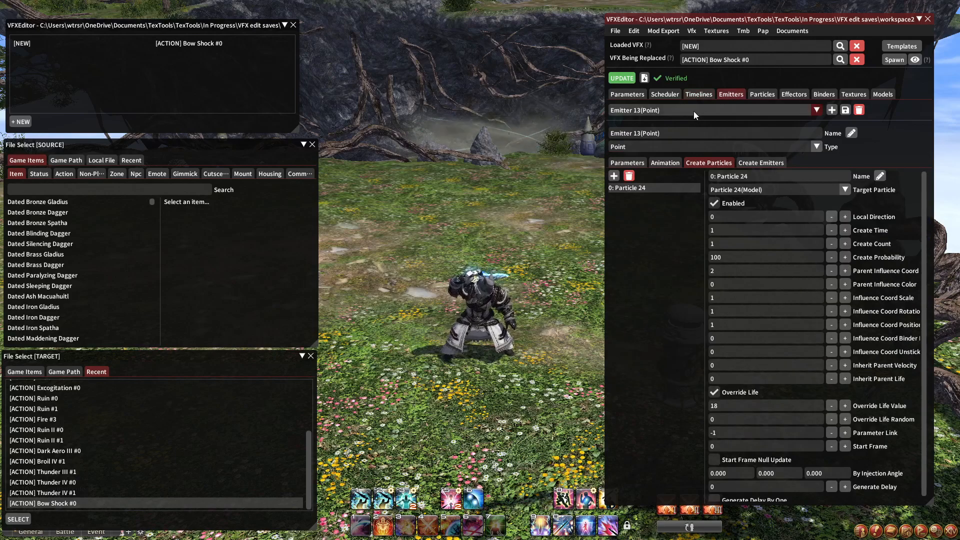
pyautogui.click(692, 112)
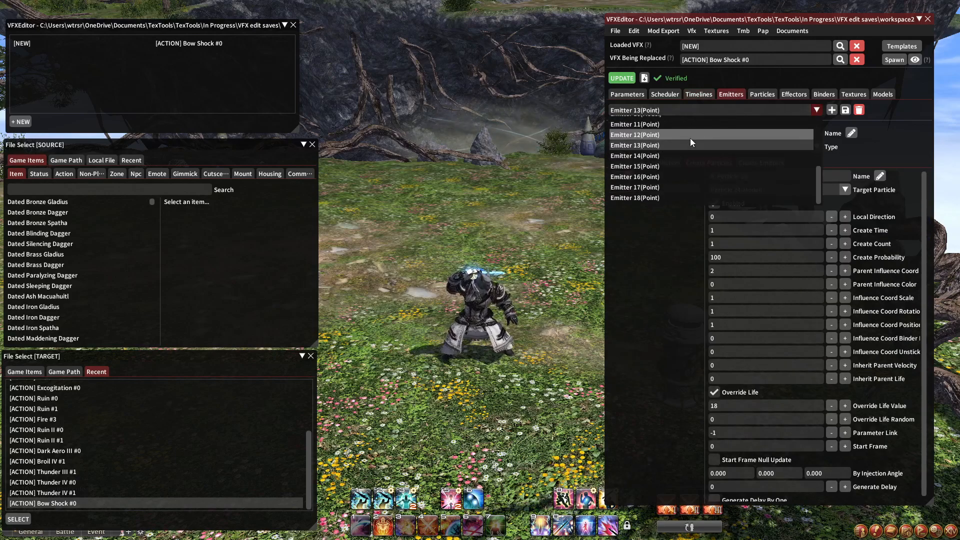
pyautogui.click(645, 187)
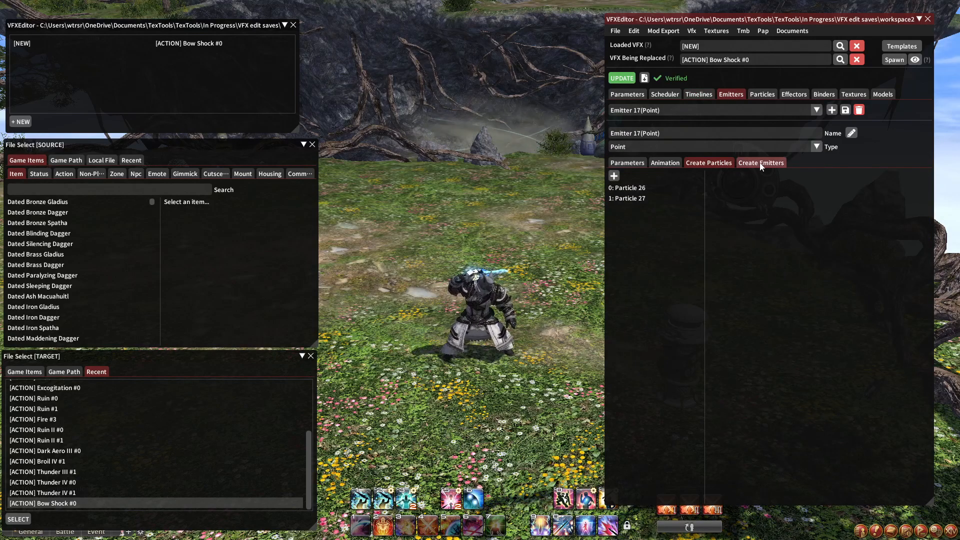
# Review the emitters created by Emitters 16 and 15, including the Emitter 13 entry under Emitter 15
pyautogui.click(684, 112)
pyautogui.click(660, 172)
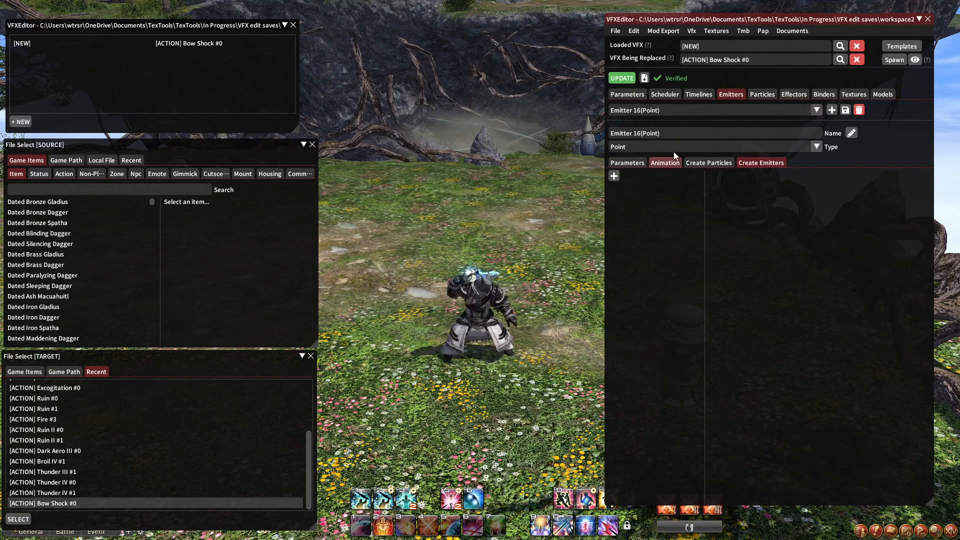
pyautogui.click(697, 112)
pyautogui.click(671, 169)
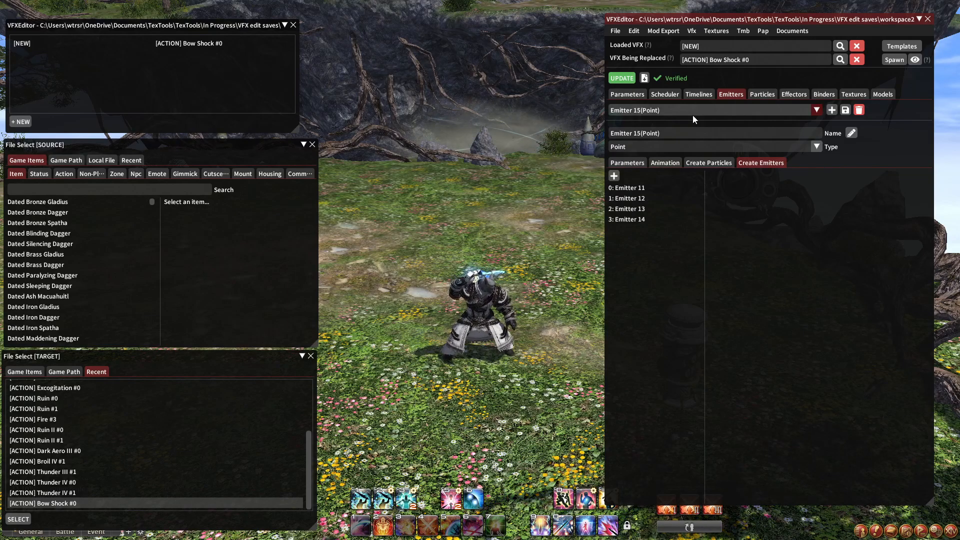
pyautogui.click(630, 209)
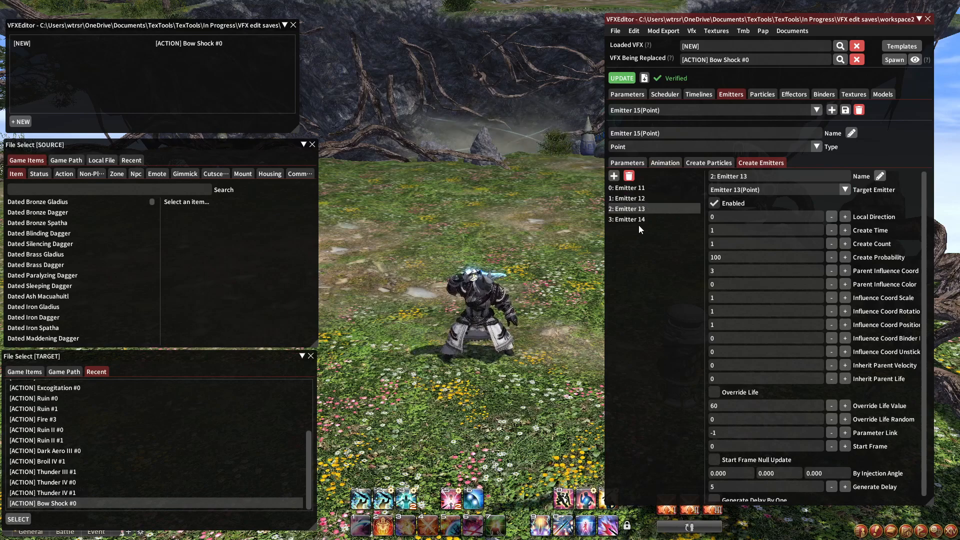
# Disable the Emitter 15, 16, 9 and 8 items in Timeline 1
pyautogui.click(694, 93)
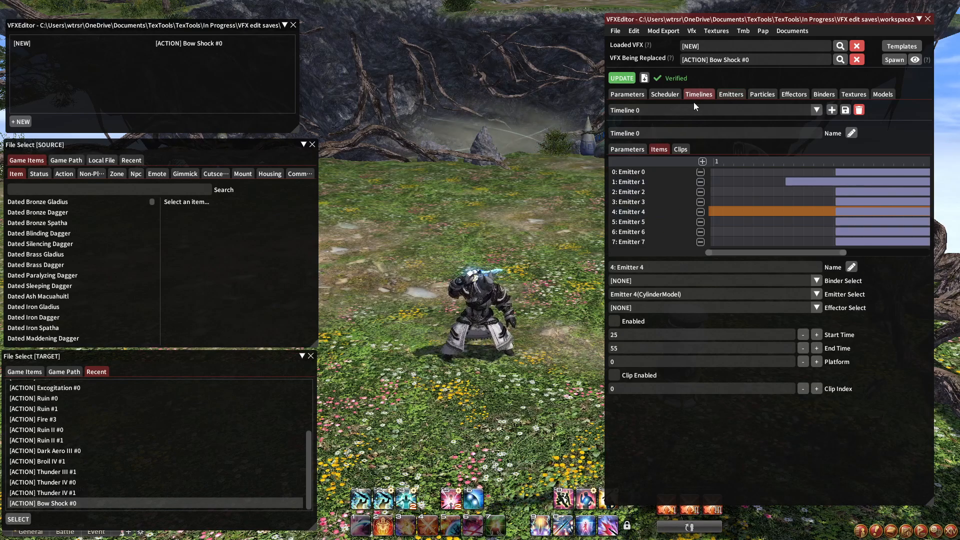
pyautogui.click(688, 110)
pyautogui.click(671, 135)
pyautogui.click(650, 196)
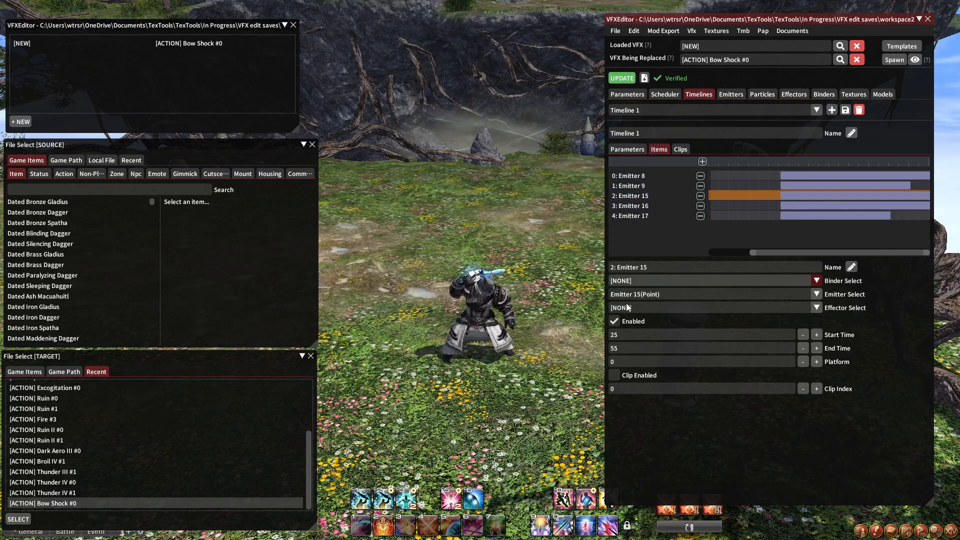
pyautogui.click(656, 206)
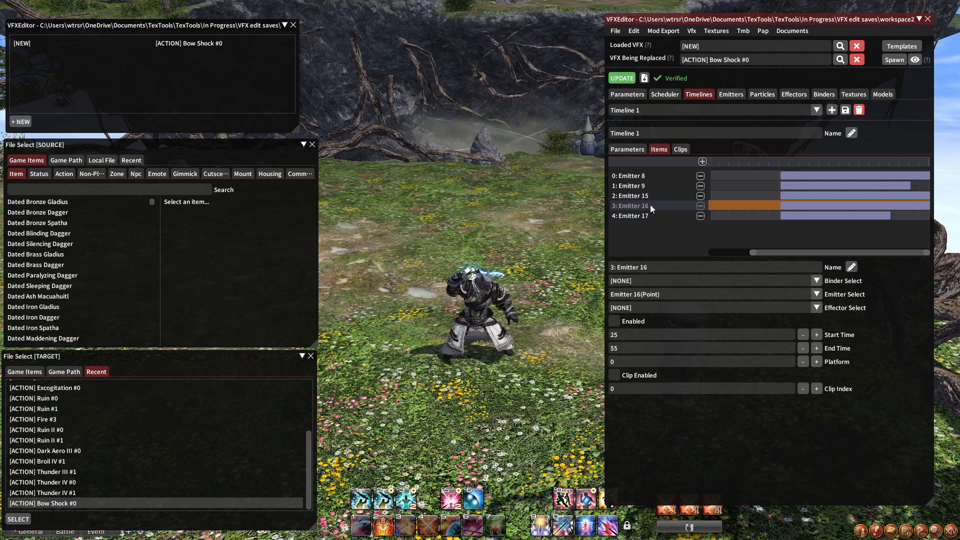
pyautogui.click(653, 184)
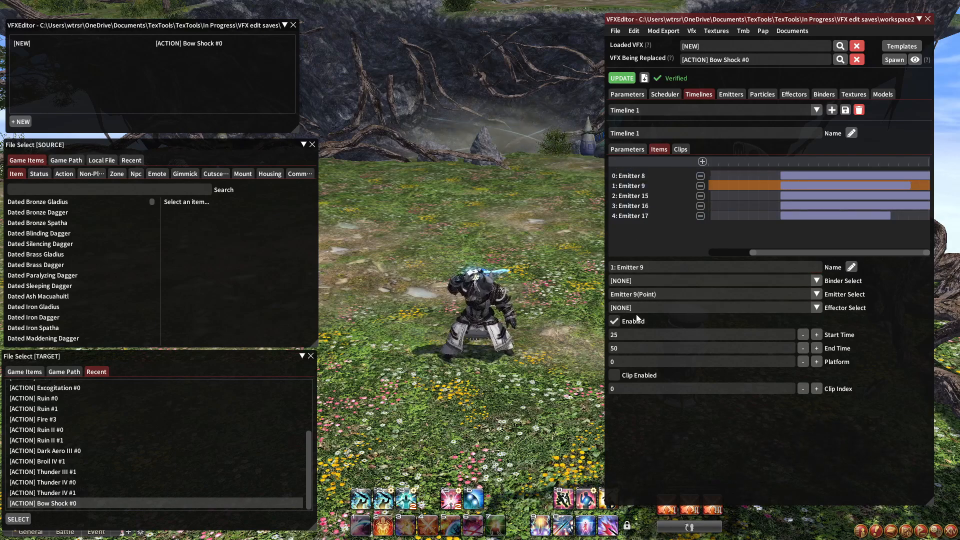
pyautogui.click(648, 175)
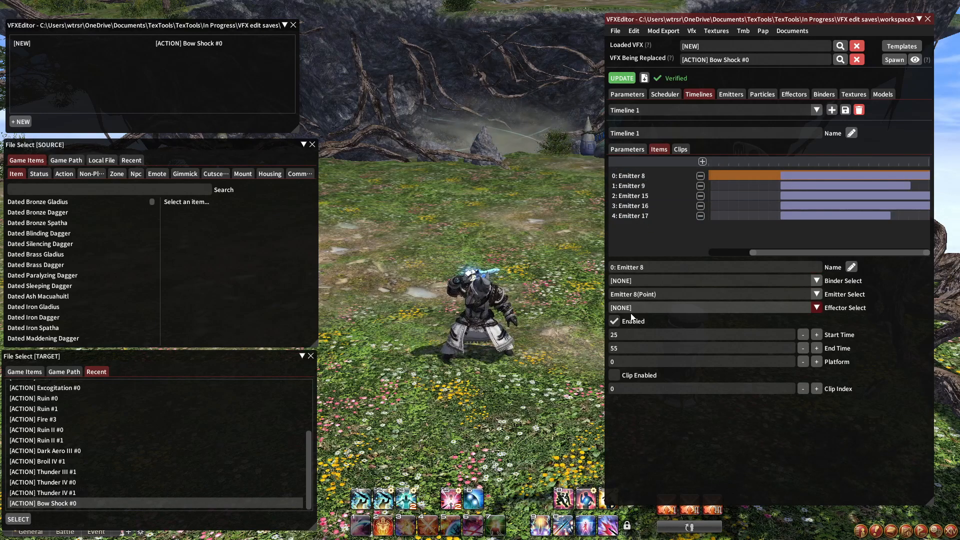
# Enable Timeline 1 and disable Timeline 0 in Scheduler 0
pyautogui.click(658, 97)
pyautogui.click(714, 174)
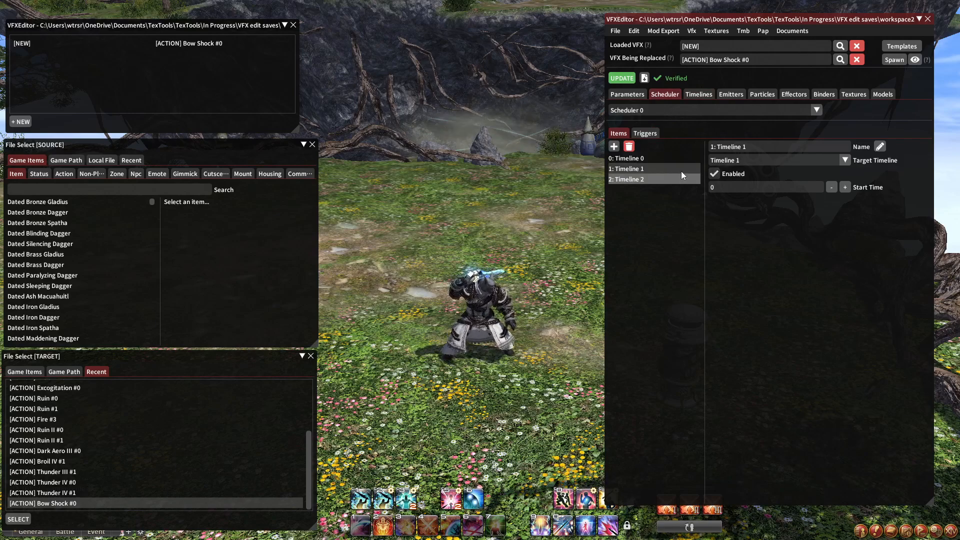
pyautogui.click(667, 160)
pyautogui.click(725, 175)
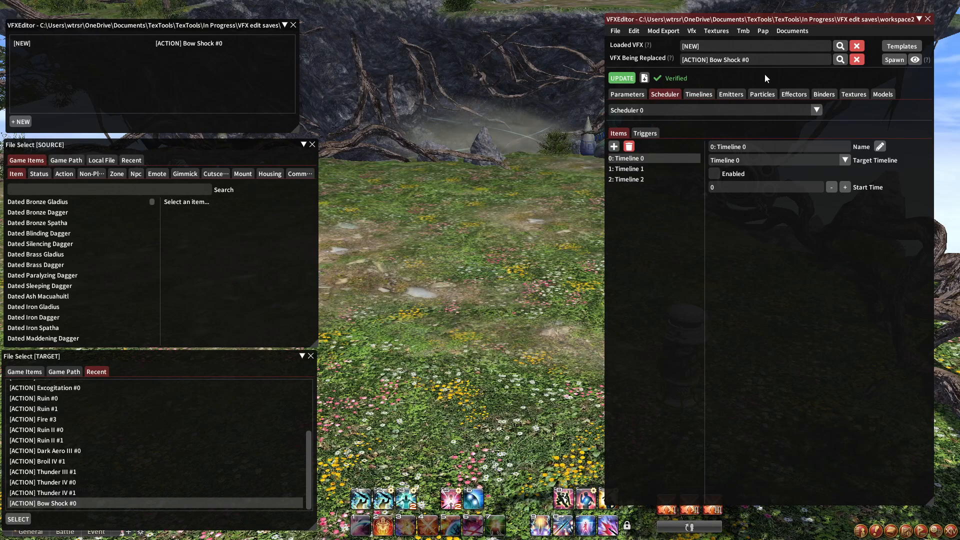
# Spawn the effect on the character and preview it from different camera angles with Timeline 1 open
pyautogui.click(893, 59)
pyautogui.click(908, 78)
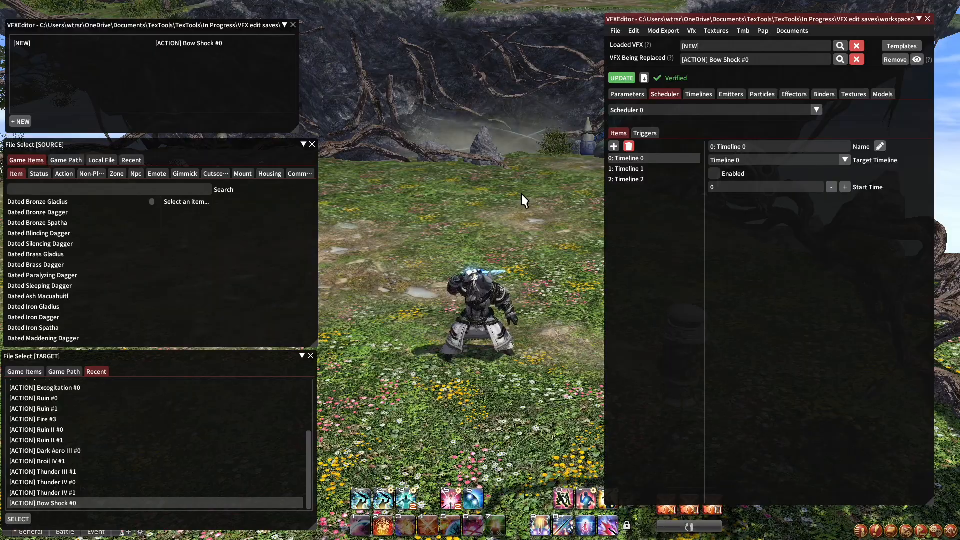
pyautogui.moveTo(478, 246); pyautogui.dragTo(594, 341)
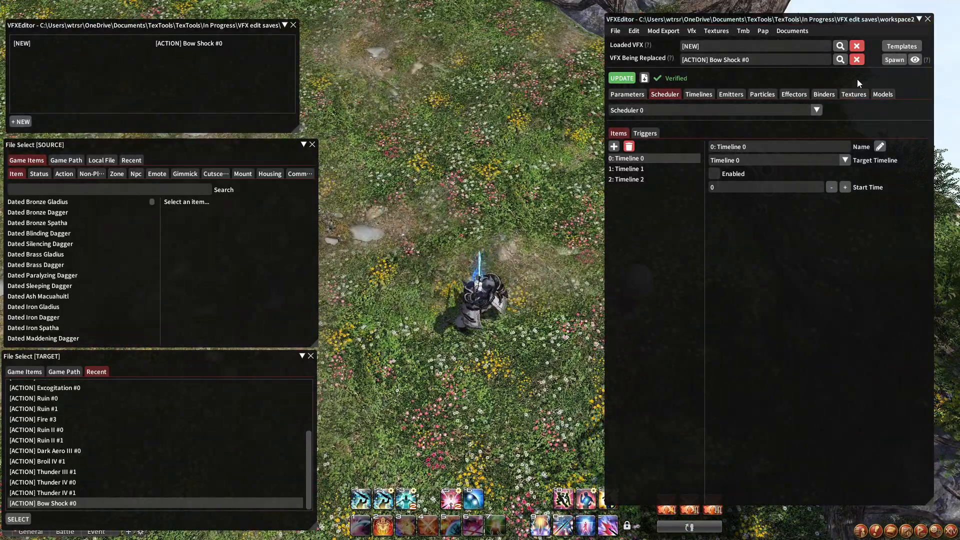
pyautogui.click(699, 95)
pyautogui.click(914, 69)
pyautogui.moveTo(551, 212); pyautogui.dragTo(554, 205)
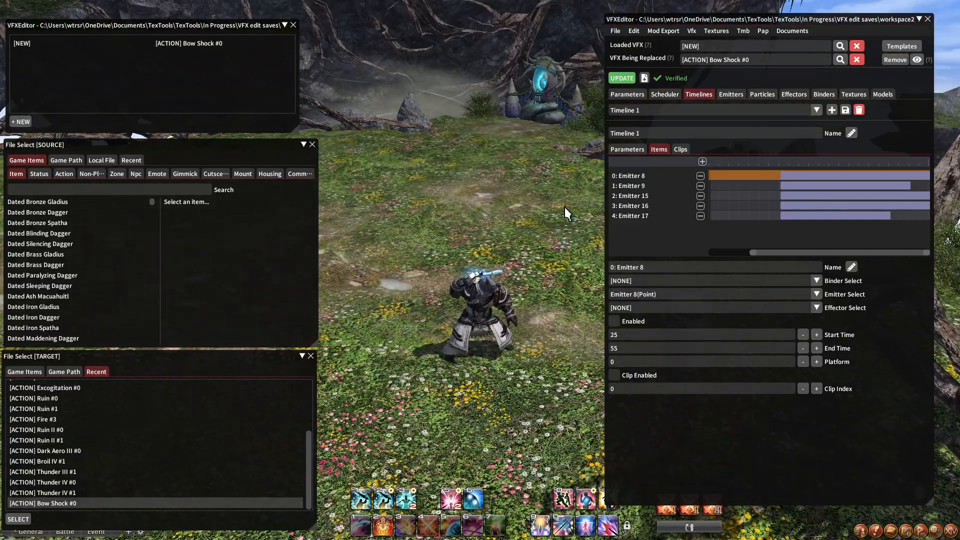
# Disable the Emitter 17 item and enable the Emitter 15 item in Timeline 1
pyautogui.click(658, 195)
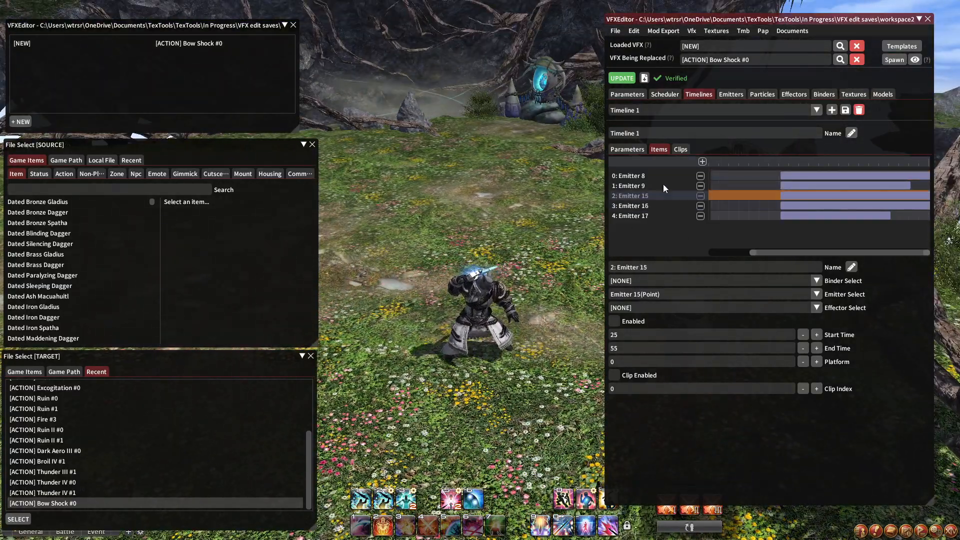
pyautogui.click(653, 215)
pyautogui.click(731, 95)
pyautogui.click(688, 110)
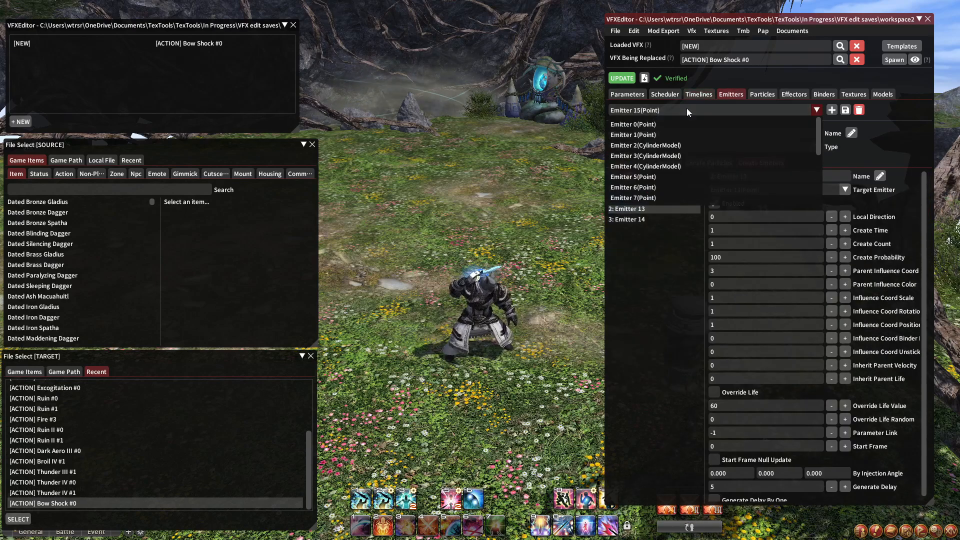
pyautogui.click(688, 106)
pyautogui.click(699, 95)
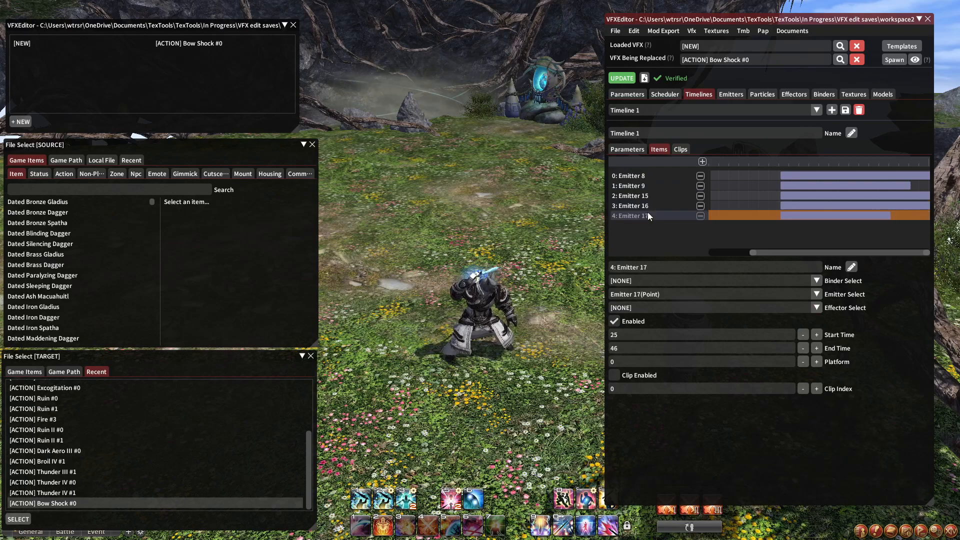
pyautogui.click(635, 322)
pyautogui.click(647, 196)
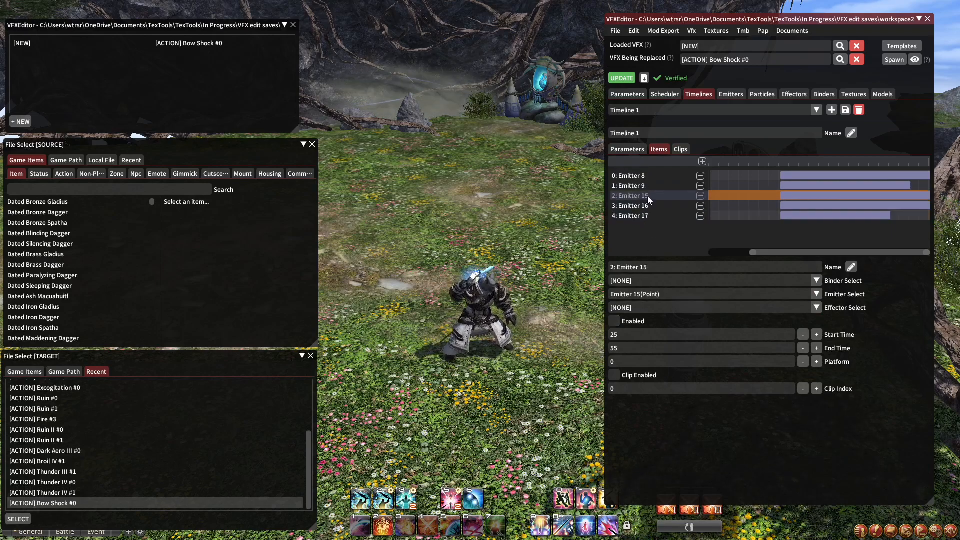
pyautogui.click(631, 322)
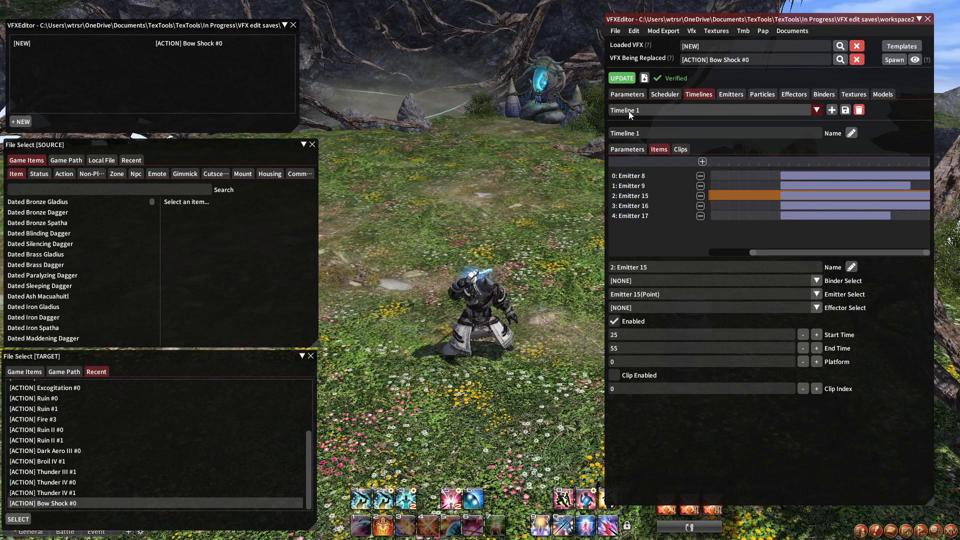
# Spawn the effect repeatedly to preview what Emitter 15 produces, and remove the spawned effect
pyautogui.click(895, 60)
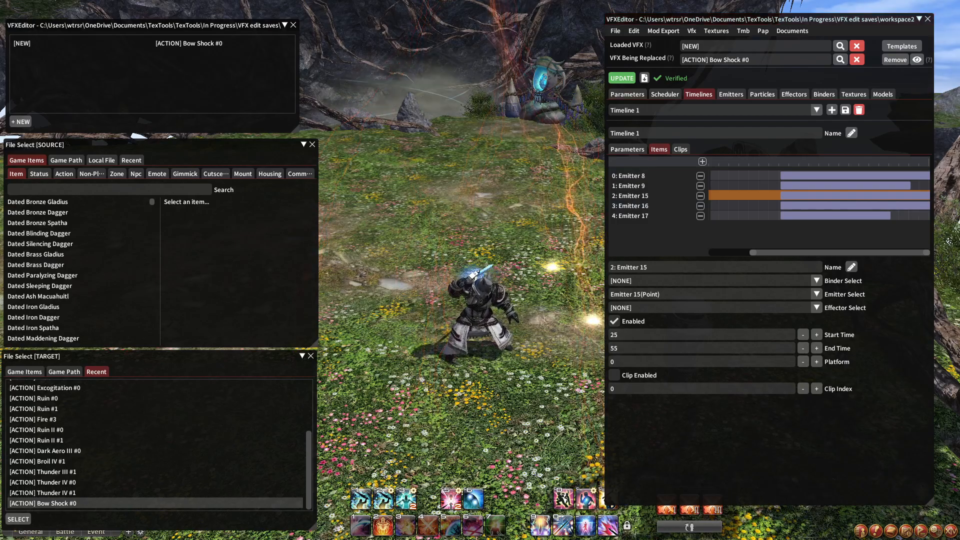
pyautogui.click(893, 60)
pyautogui.click(893, 60)
pyautogui.click(905, 80)
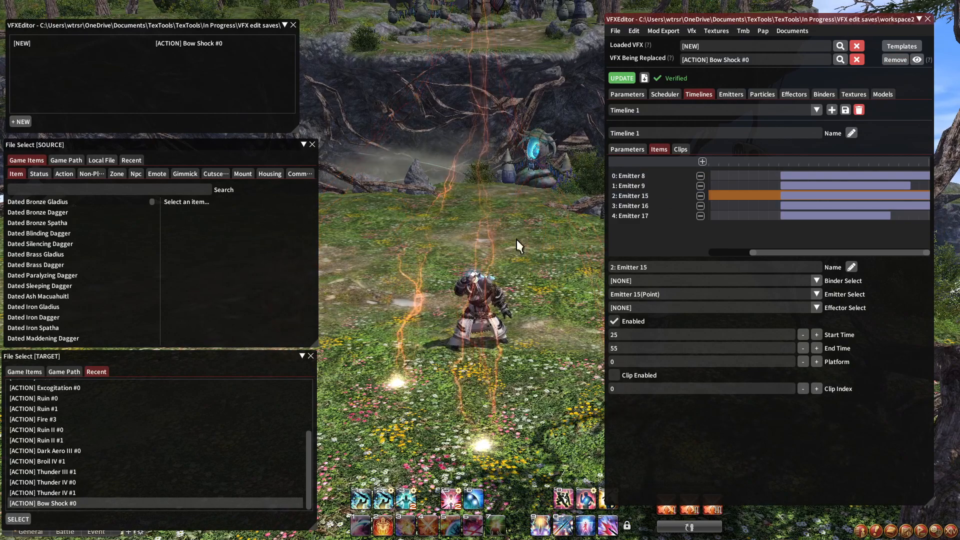
pyautogui.click(895, 60)
# Examine Emitter 15's created Emitters 11 and 13, Particle 24's texture and animation settings, and the emitter created by Emitter 13
pyautogui.click(732, 95)
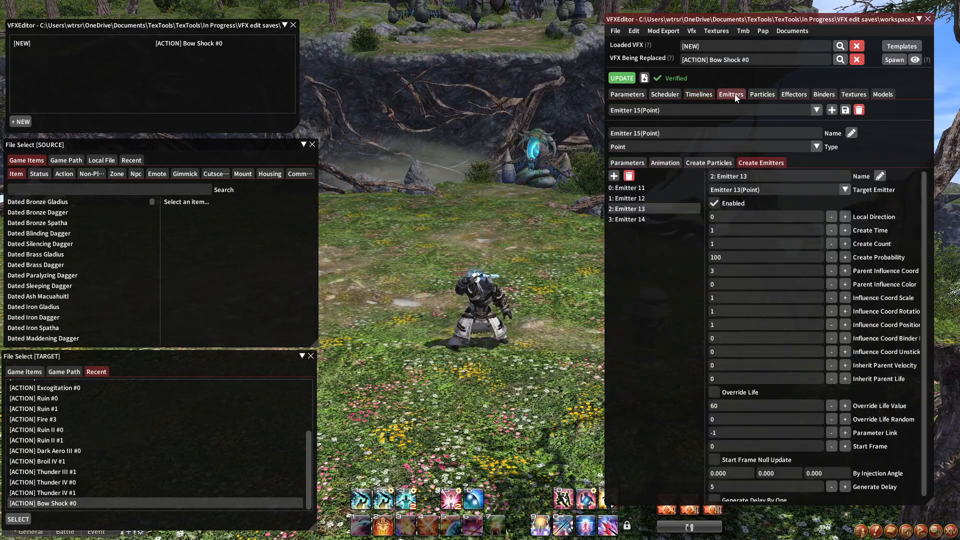
pyautogui.click(654, 188)
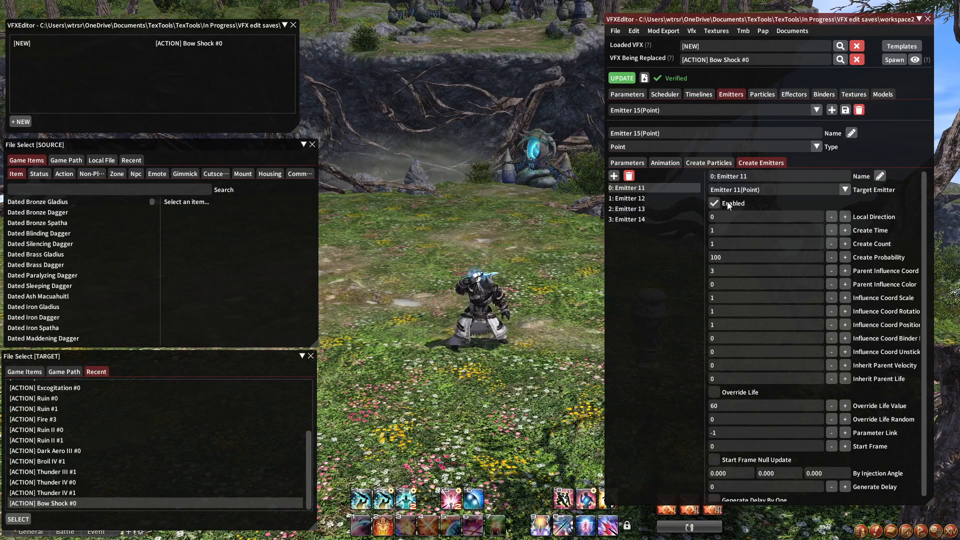
pyautogui.click(753, 95)
pyautogui.click(740, 109)
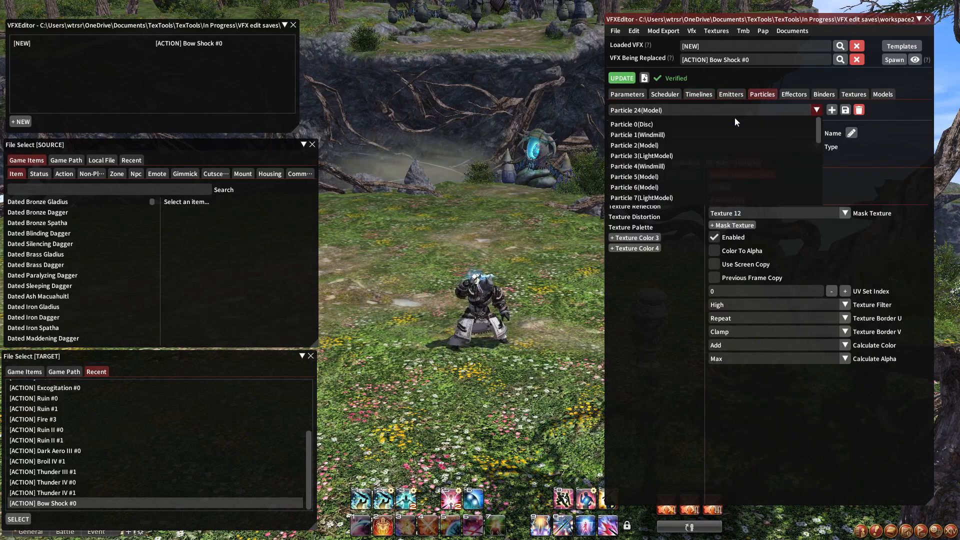
pyautogui.click(734, 111)
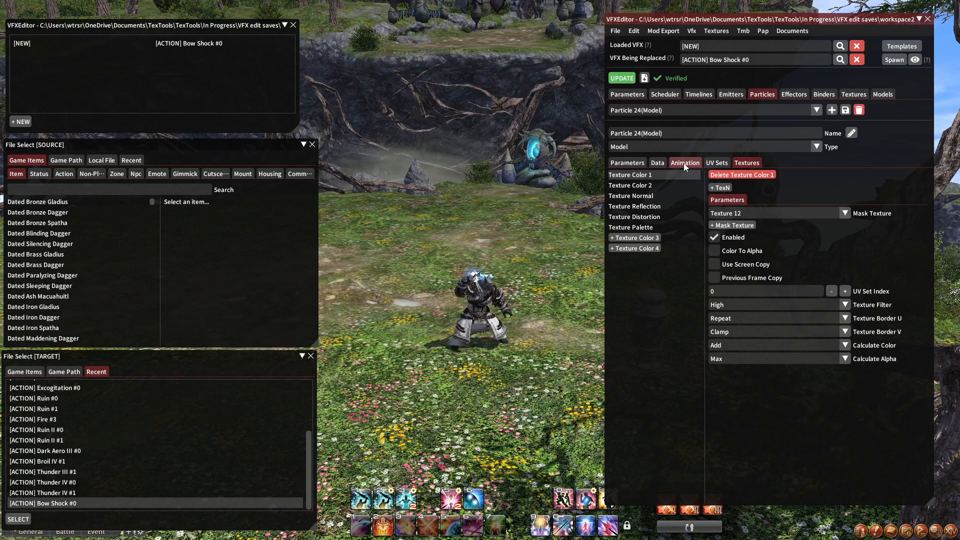
pyautogui.click(731, 95)
pyautogui.click(647, 209)
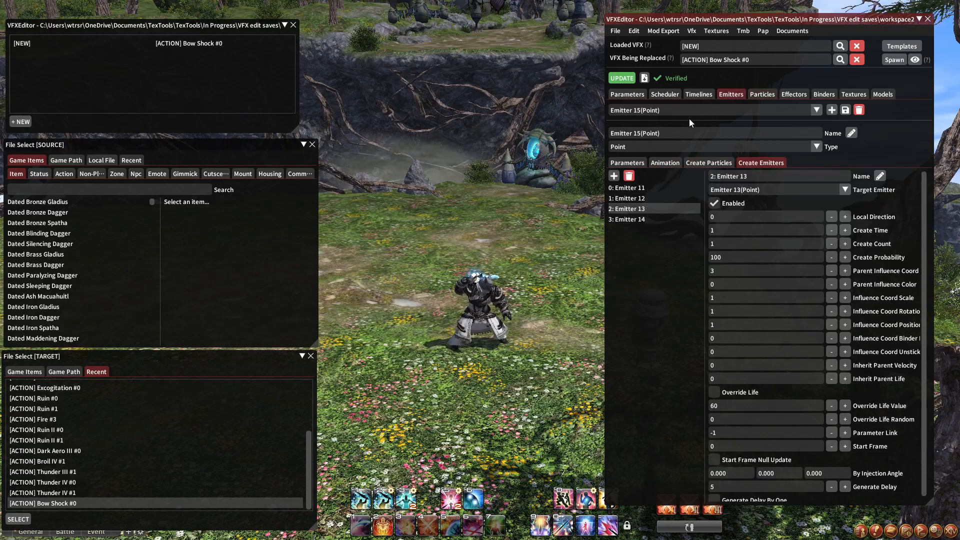
pyautogui.click(688, 110)
pyautogui.click(667, 181)
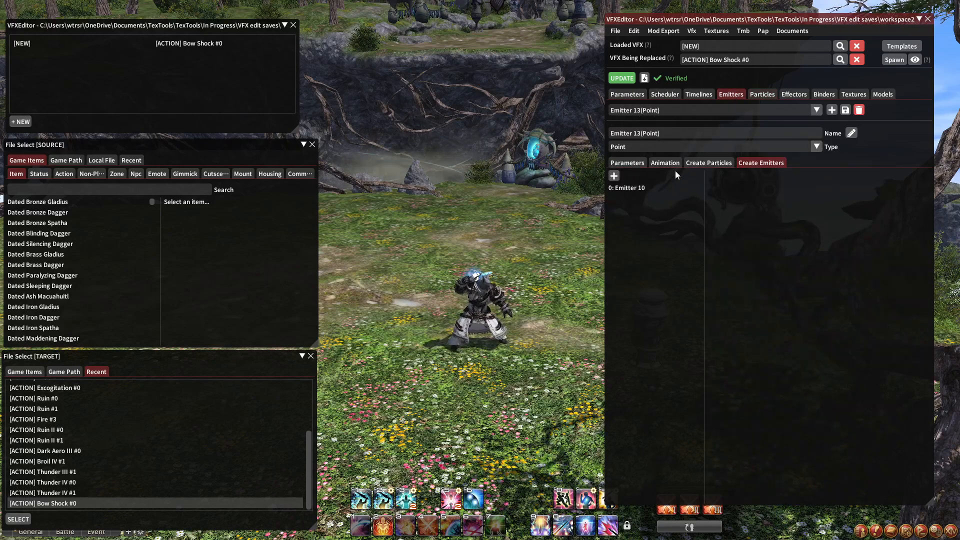
pyautogui.click(670, 187)
# Recolor the frame 0 keyframe of Particle 24's RGB color animation to golden yellow
pyautogui.click(756, 96)
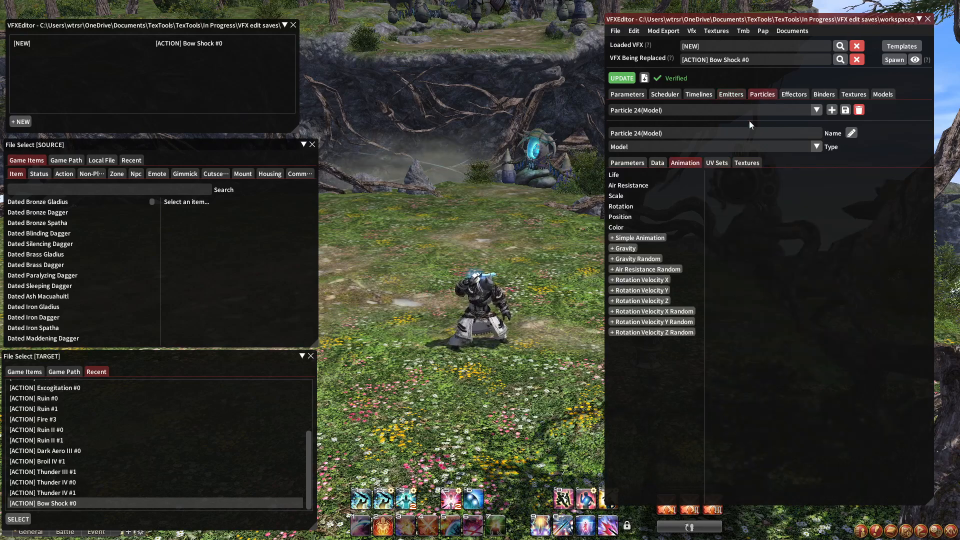
pyautogui.click(631, 227)
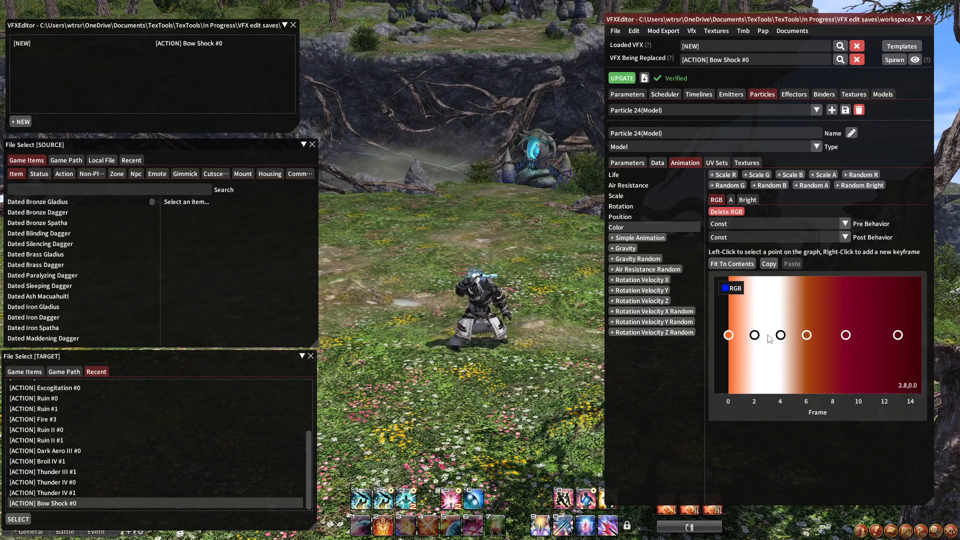
pyautogui.moveTo(831, 341); pyautogui.dragTo(771, 334)
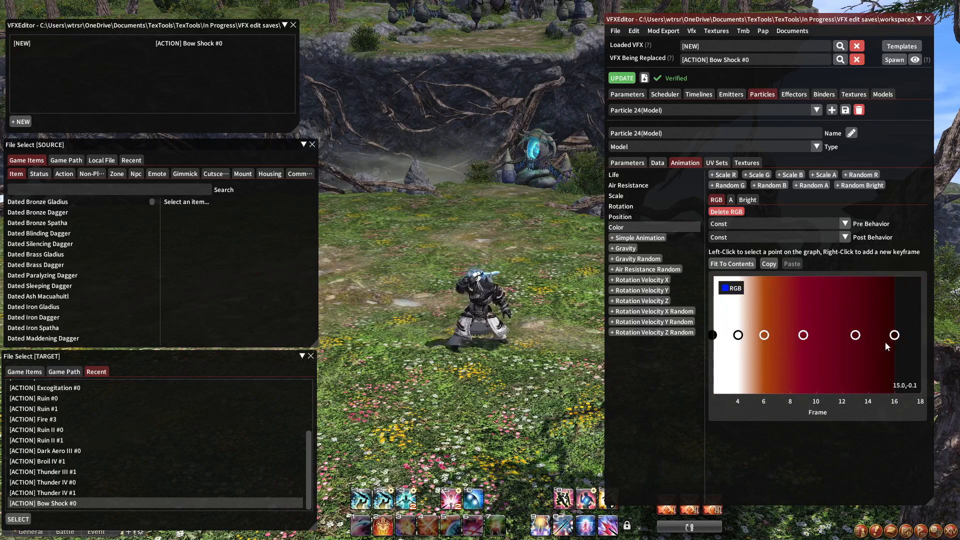
pyautogui.moveTo(851, 319); pyautogui.dragTo(916, 326)
pyautogui.click(733, 336)
pyautogui.click(845, 468)
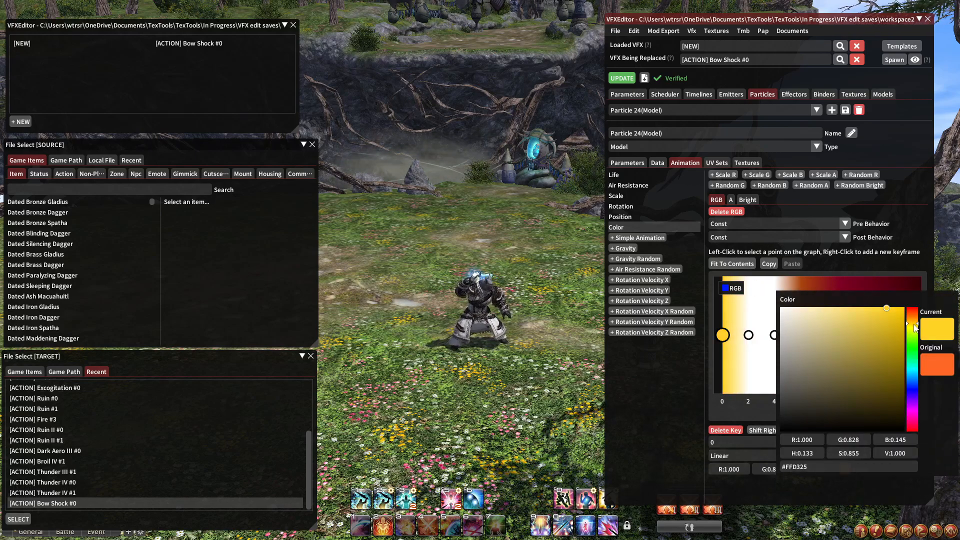
pyautogui.click(767, 324)
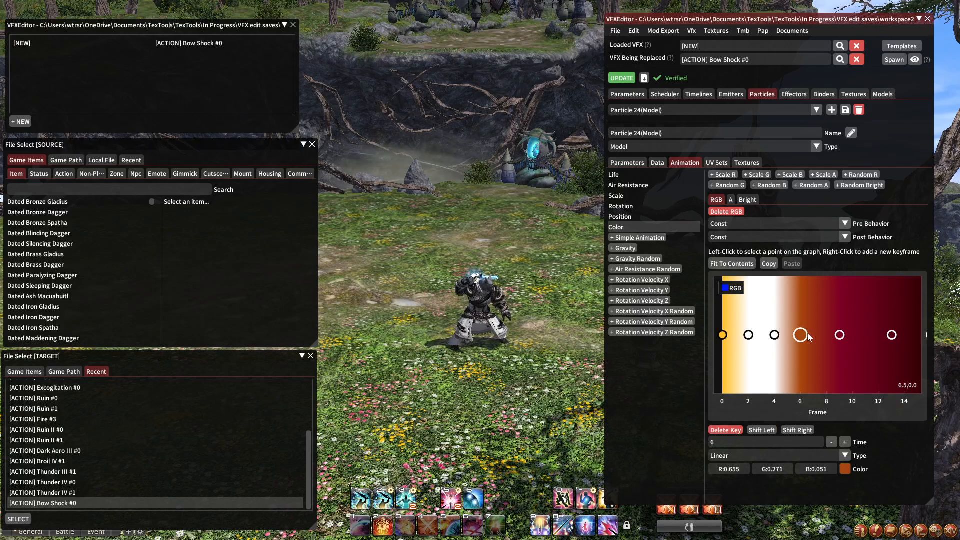
# Recolor Particle 24's RGB keyframes to golden brown, using #A7720D at frame 6 and a matching hue at frame 9
pyautogui.click(847, 472)
pyautogui.moveTo(914, 325); pyautogui.dragTo(914, 322)
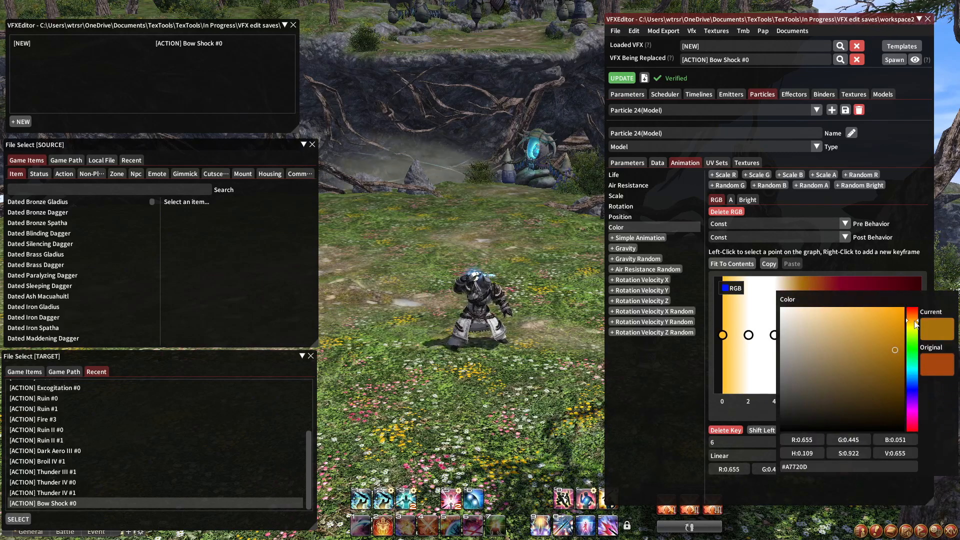
pyautogui.click(848, 281)
pyautogui.click(845, 469)
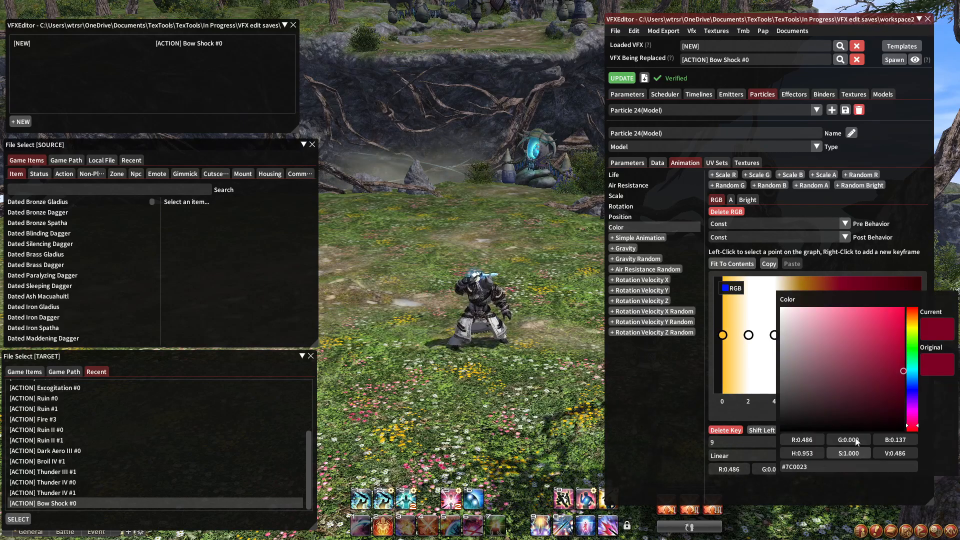
pyautogui.click(910, 319)
pyautogui.click(875, 271)
# Set the RGB keyframe at frame 13 of Particle 24 to dark brown #533200
pyautogui.click(891, 335)
pyautogui.click(845, 469)
pyautogui.click(912, 321)
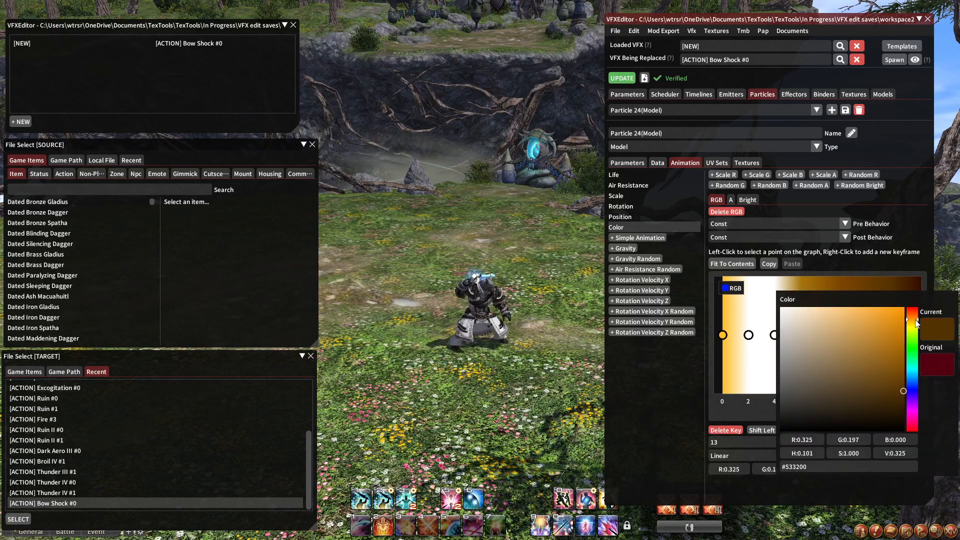
pyautogui.click(896, 290)
# Set the RGB keyframe at frame 16 of Particle 24 to very dark brown #2A1A00
pyautogui.click(876, 335)
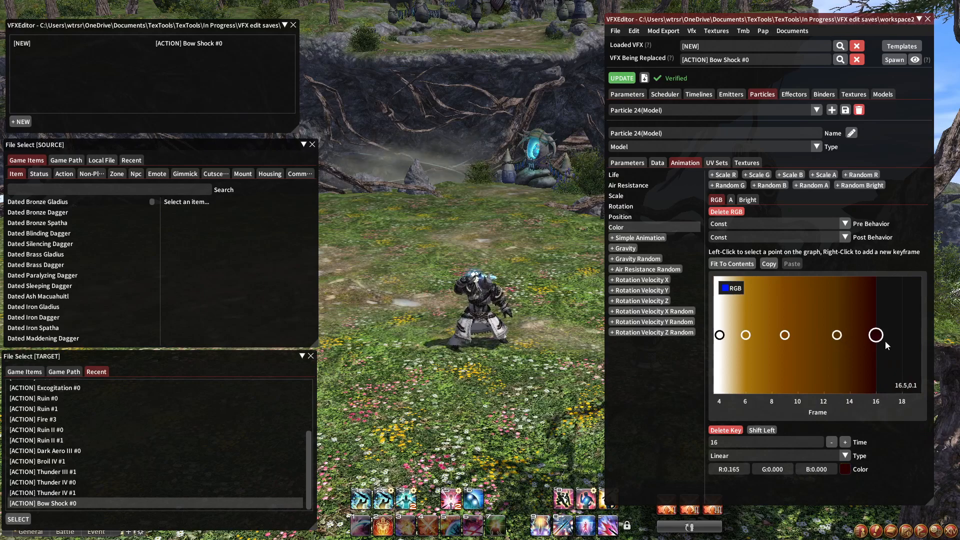
pyautogui.click(846, 469)
pyautogui.click(913, 319)
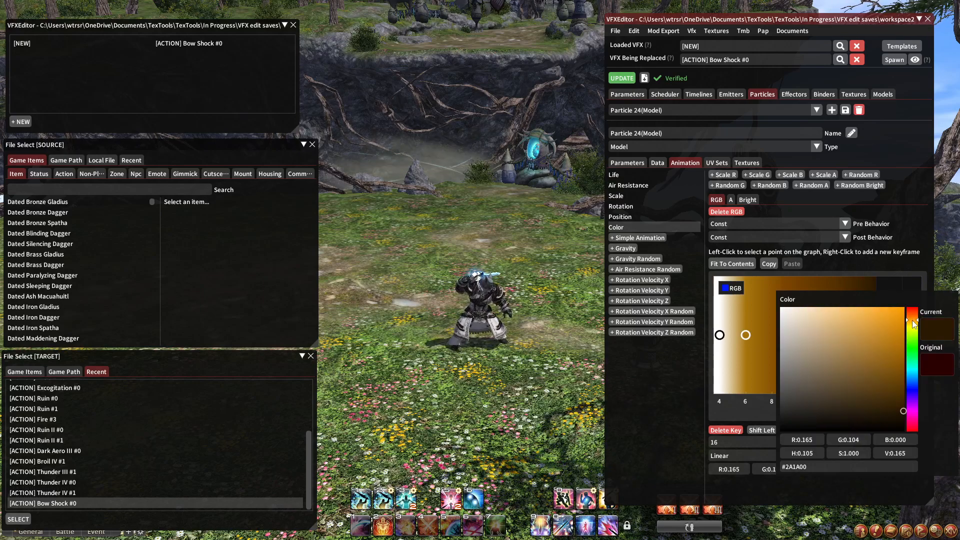
pyautogui.click(887, 260)
# Check the brightness and alpha curves of Particle 24's color animation, returning to its RGB curve
pyautogui.click(748, 200)
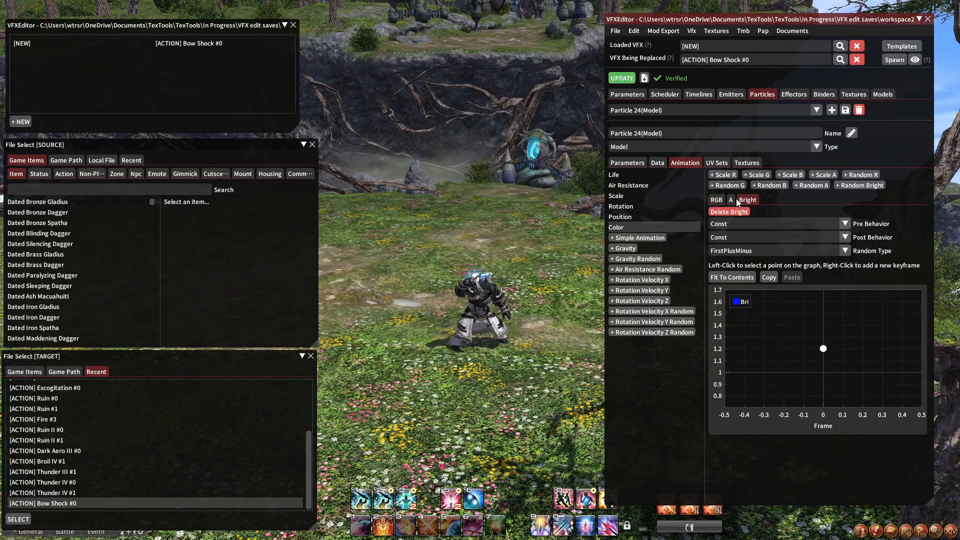
pyautogui.click(731, 200)
pyautogui.click(716, 200)
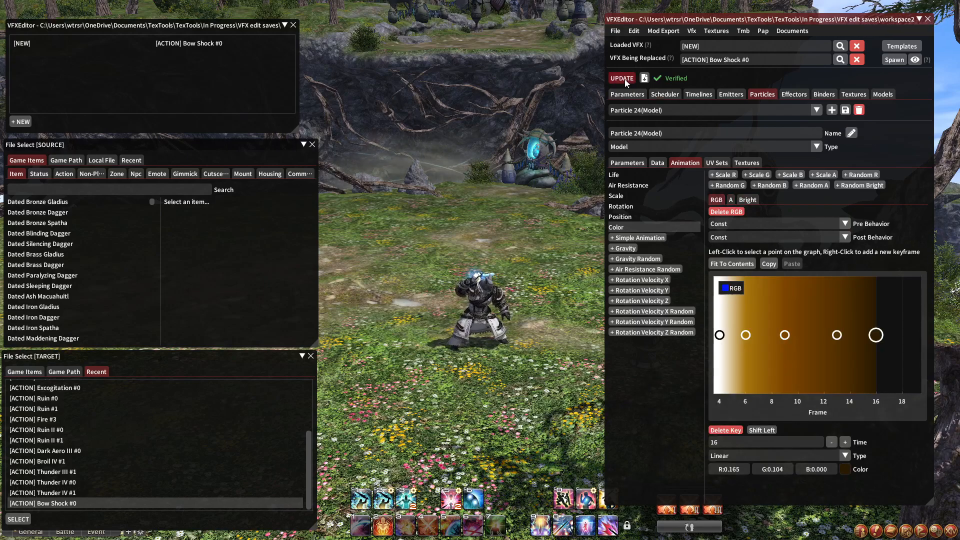
# Update the VFX and spawn it twice in the game to preview Particle 24's new colors from different camera angles
pyautogui.click(895, 59)
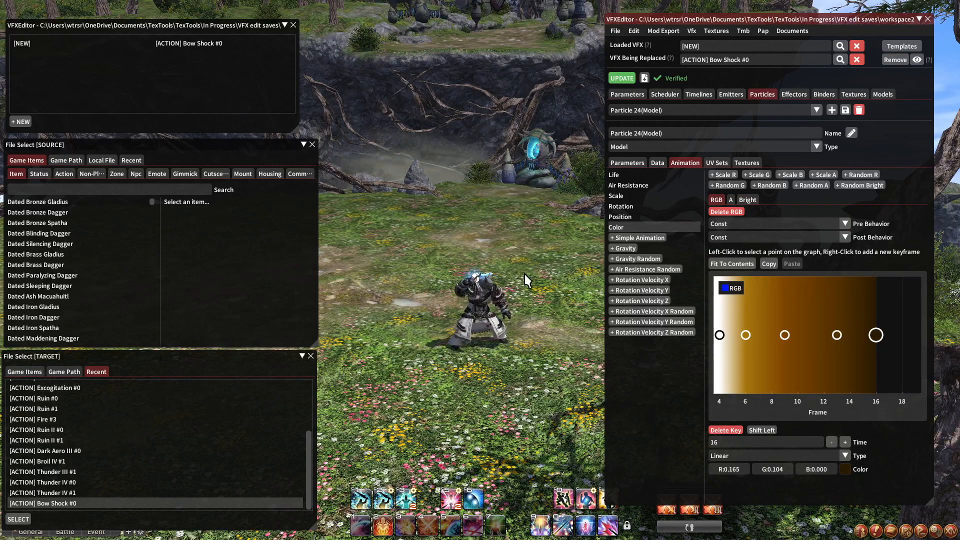
pyautogui.moveTo(566, 233)
pyautogui.mouseDown()
pyautogui.moveTo(575, 237)
pyautogui.moveTo(557, 236)
pyautogui.mouseUp()
pyautogui.moveTo(760, 328); pyautogui.dragTo(815, 328)
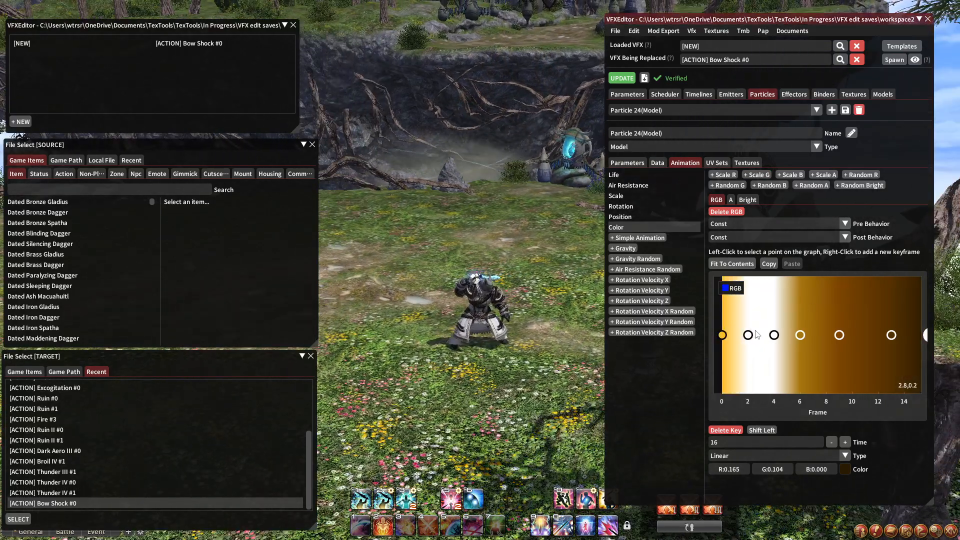
pyautogui.click(895, 60)
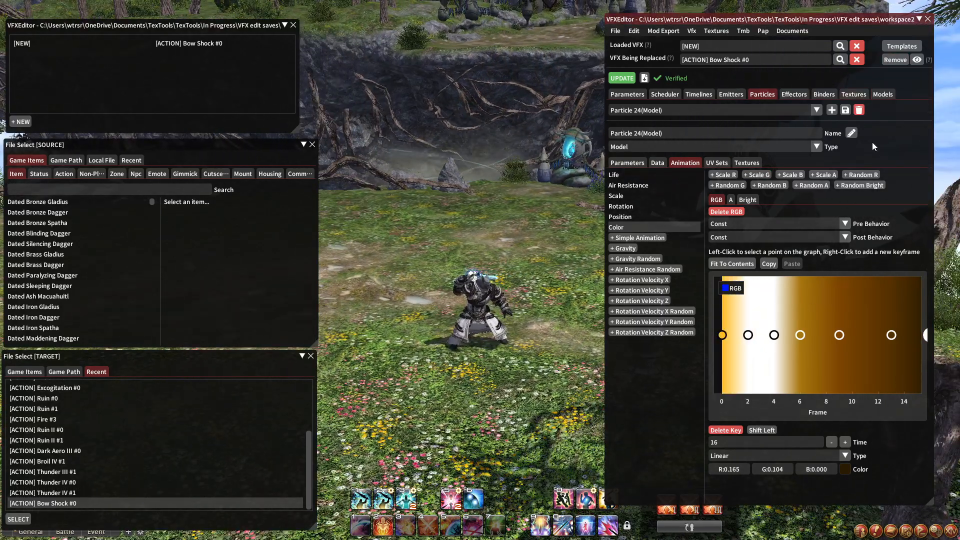
pyautogui.moveTo(477, 250); pyautogui.dragTo(468, 237)
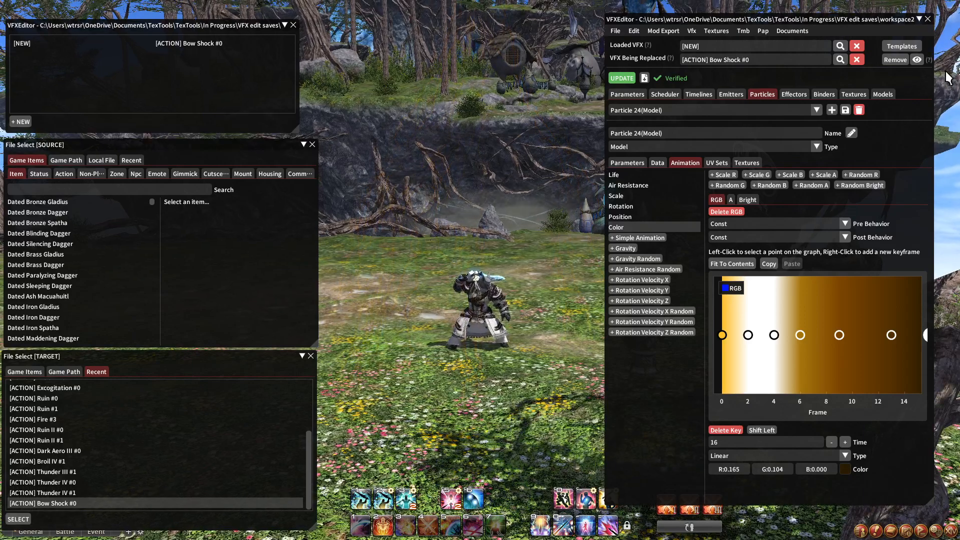
# Examine Particle 24's node graph and parameters, and its Color Begin and Color End data
pyautogui.click(611, 162)
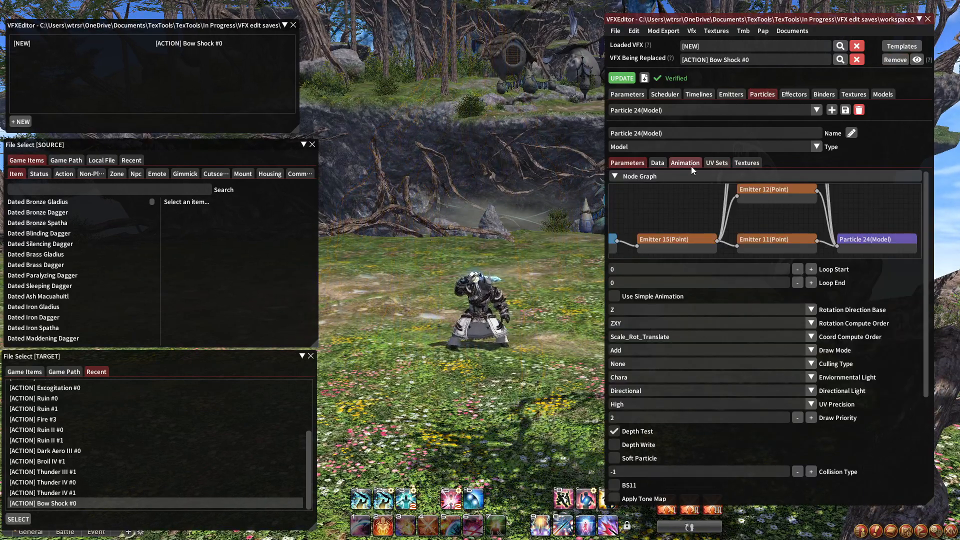
pyautogui.click(695, 165)
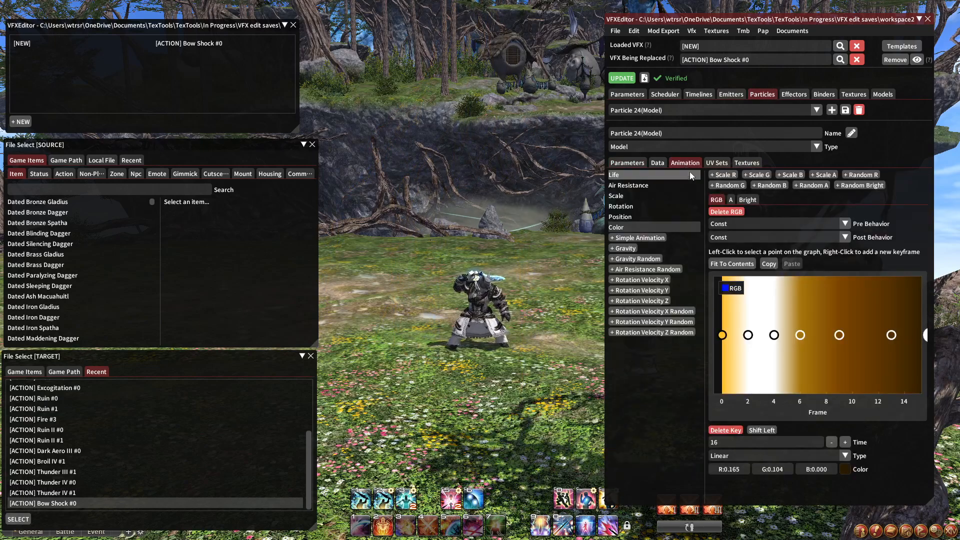
pyautogui.click(657, 163)
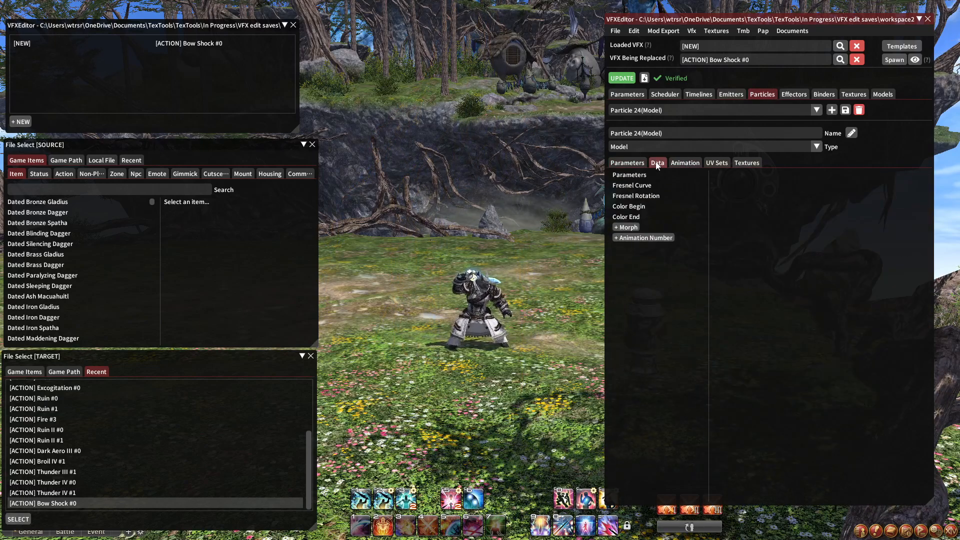
pyautogui.click(658, 209)
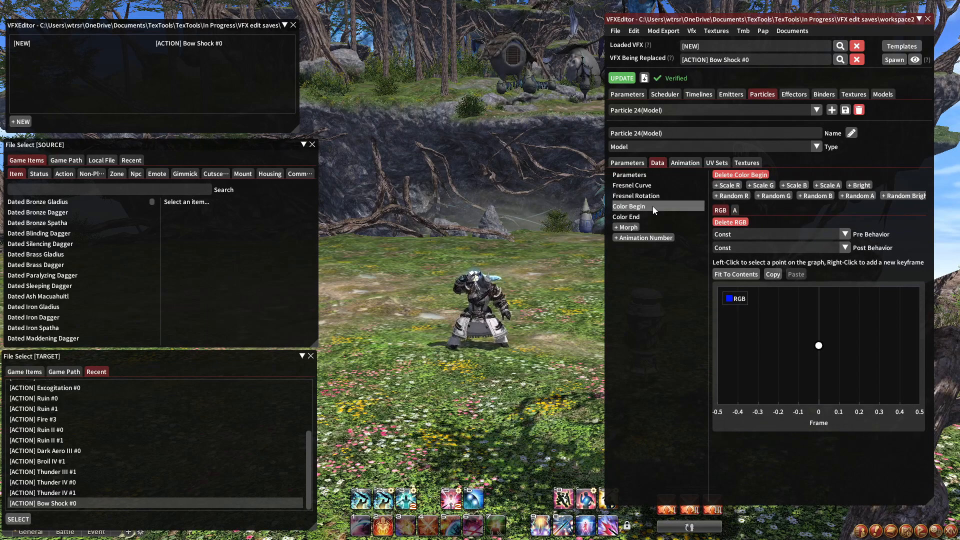
pyautogui.click(644, 215)
pyautogui.click(643, 206)
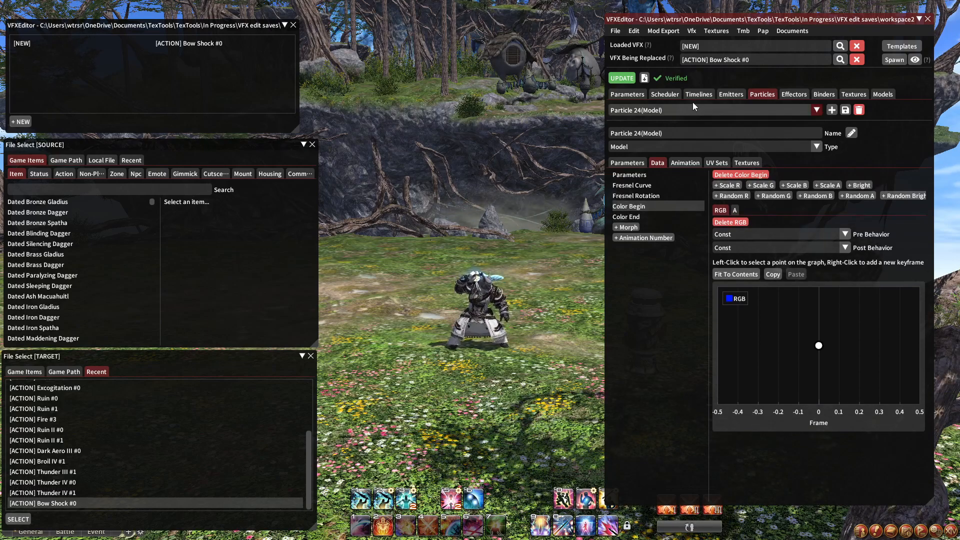
# Switch to Particle 0 (Disc) and examine its Color Edge Inner and Color Edge Outer data
pyautogui.click(687, 111)
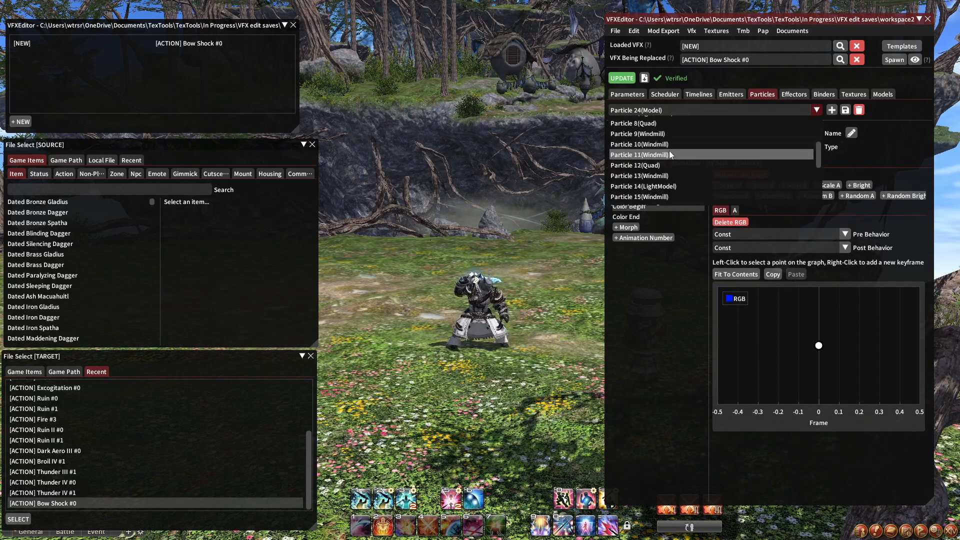
pyautogui.click(656, 125)
pyautogui.click(645, 238)
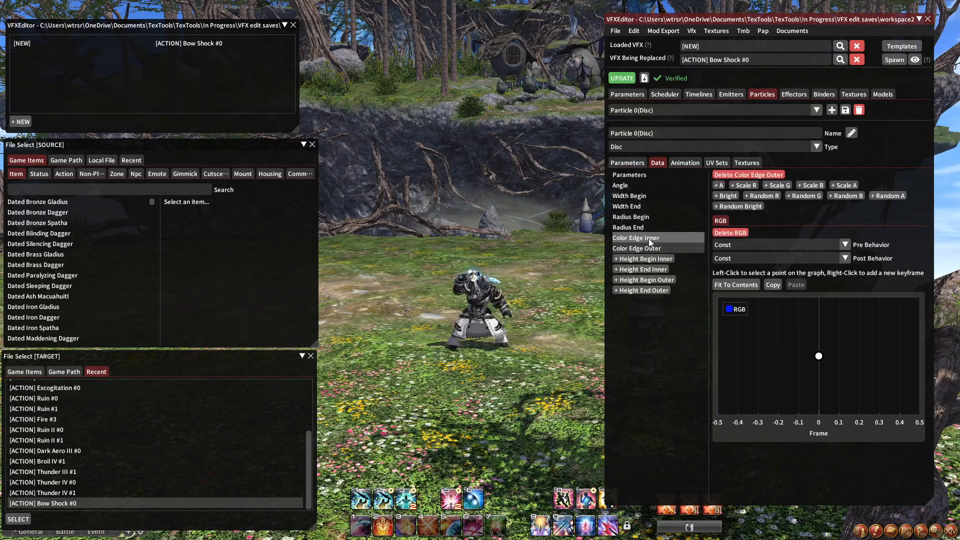
# Return to Particle 24, compare its Color Begin and Color End data including the alpha curve, and reopen its color animation
pyautogui.click(677, 111)
pyautogui.scroll(-5, 668, 145)
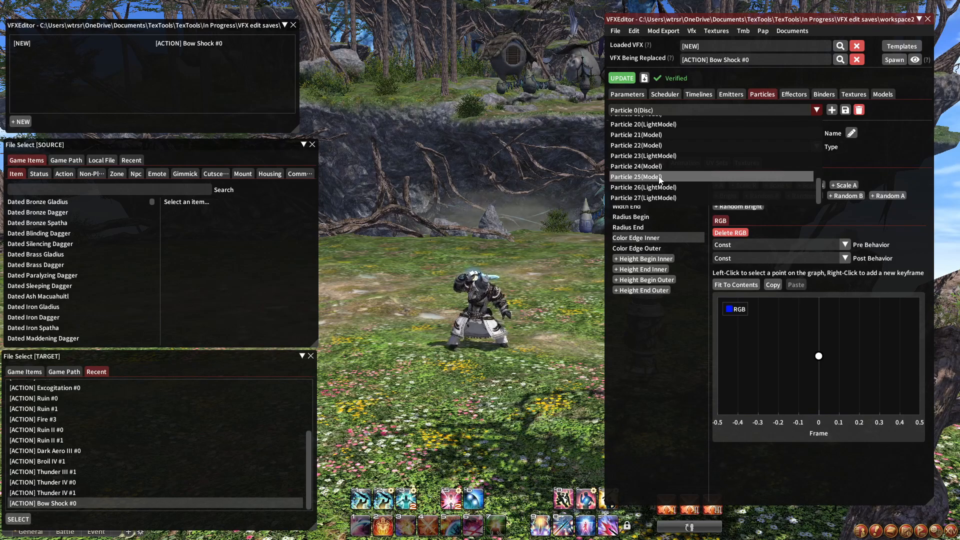
pyautogui.click(659, 168)
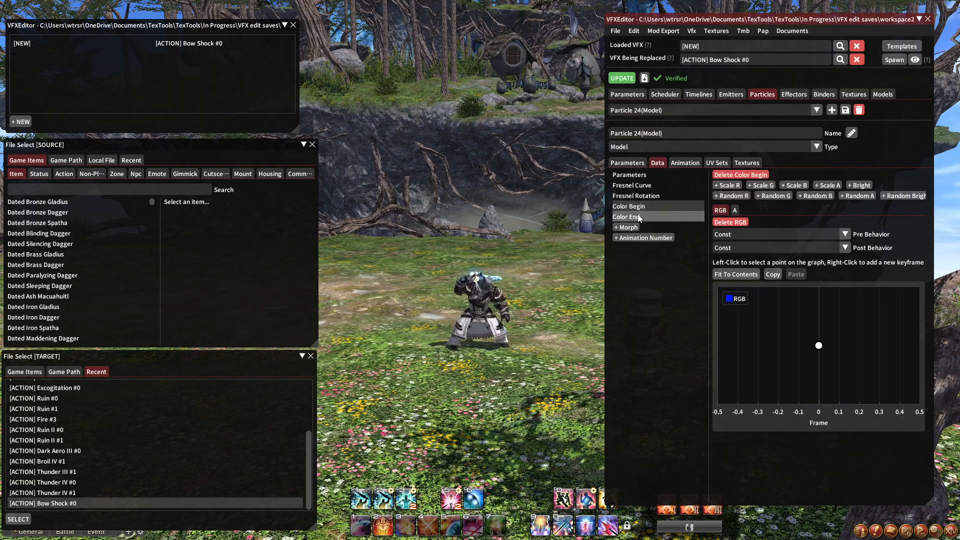
pyautogui.click(638, 217)
pyautogui.click(641, 208)
pyautogui.click(642, 217)
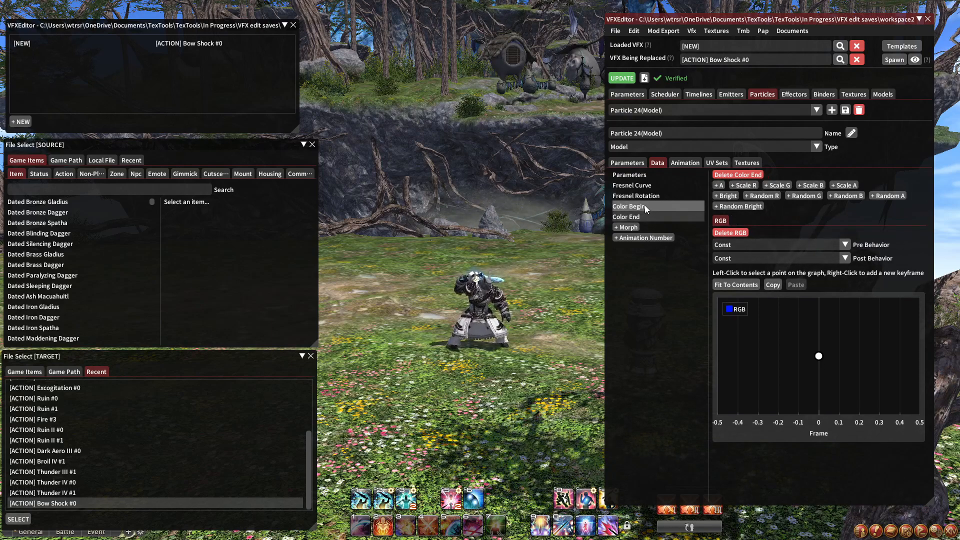
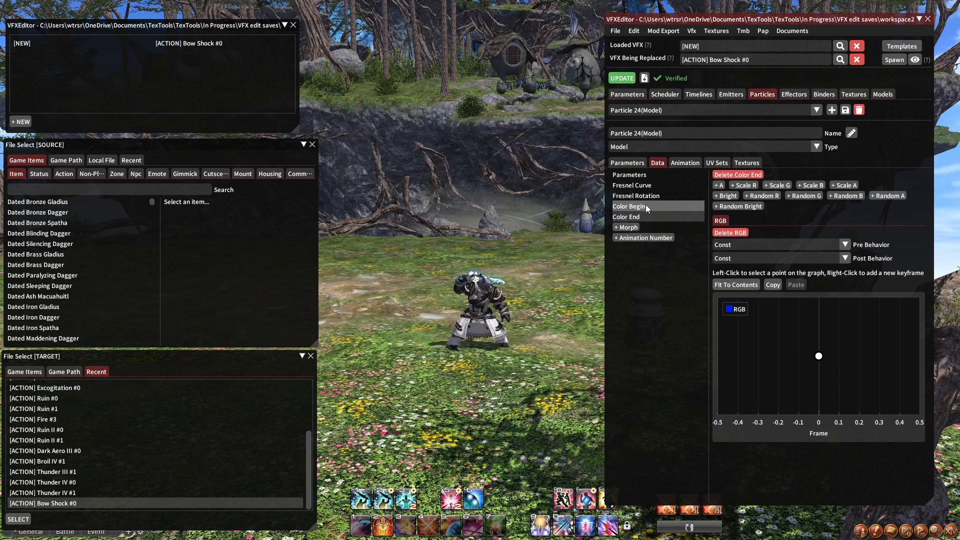
pyautogui.click(646, 204)
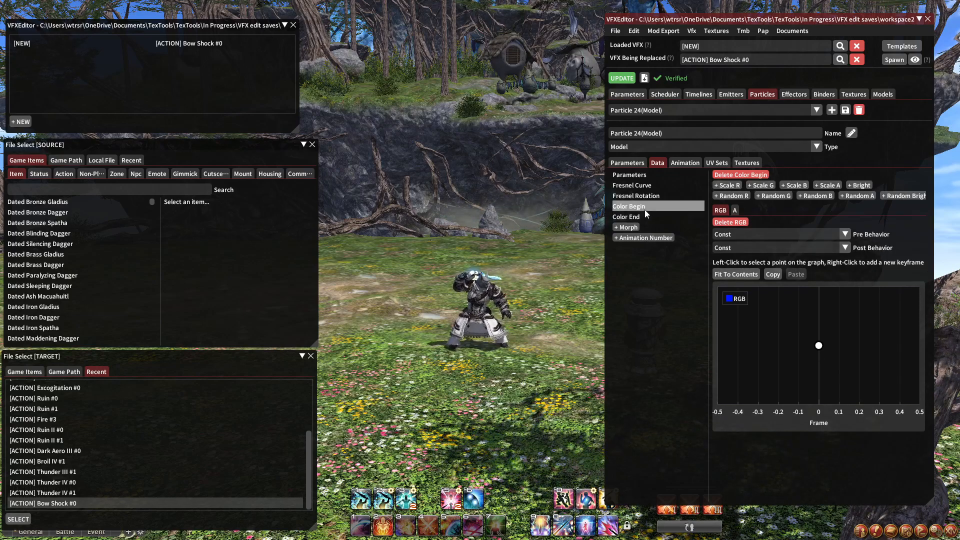
pyautogui.click(645, 214)
pyautogui.click(656, 207)
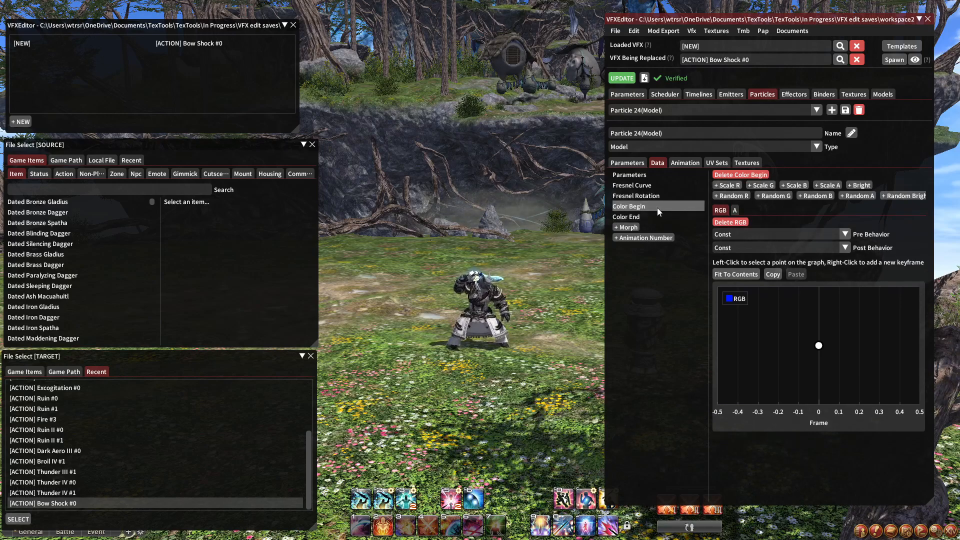
pyautogui.click(736, 210)
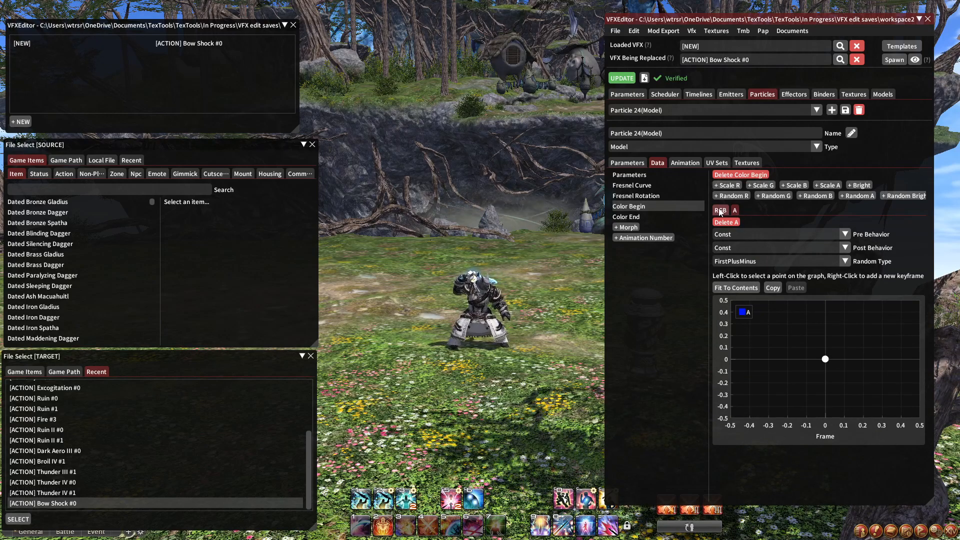
pyautogui.click(682, 164)
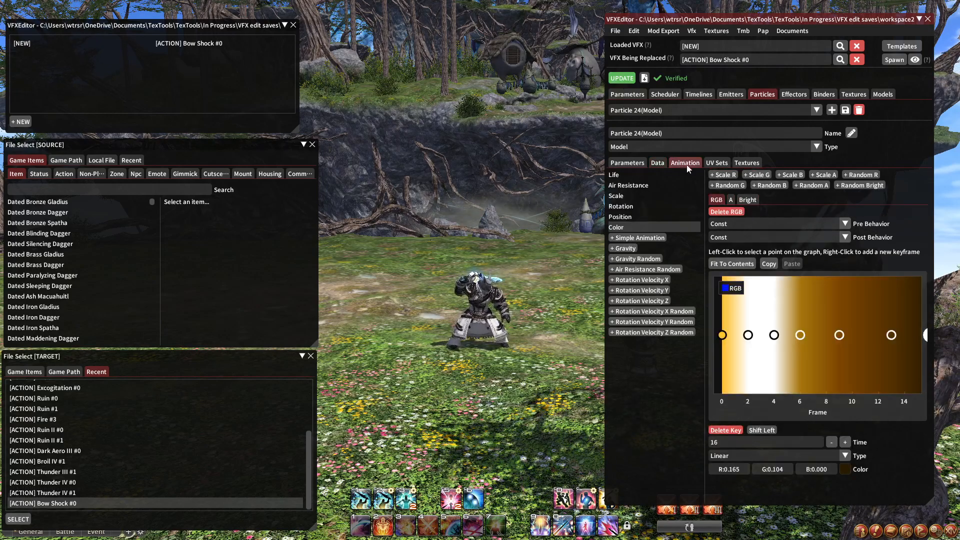
# Look over Particle 24's Color Begin and Color End data, apply the VFX, and spawn a preview
pyautogui.click(665, 165)
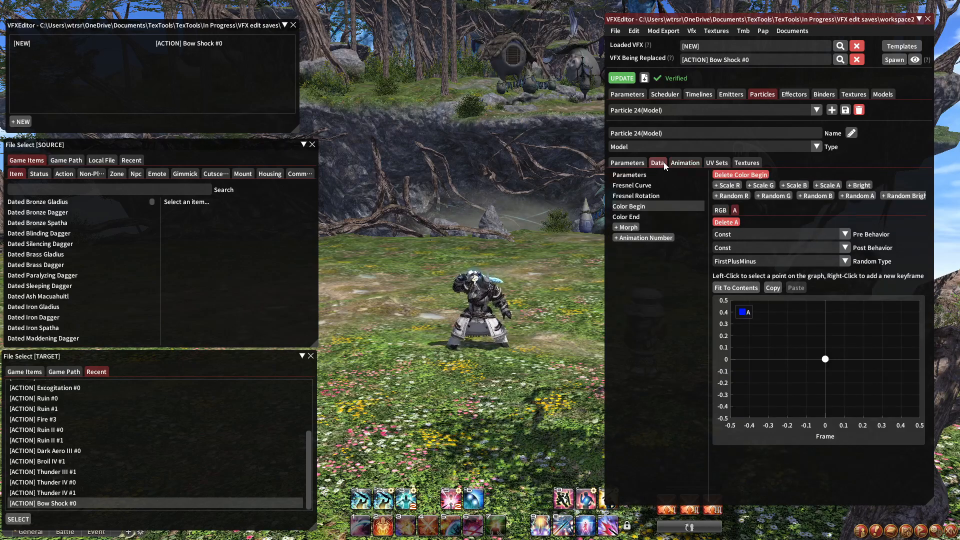
pyautogui.click(654, 215)
pyautogui.click(650, 206)
pyautogui.click(622, 78)
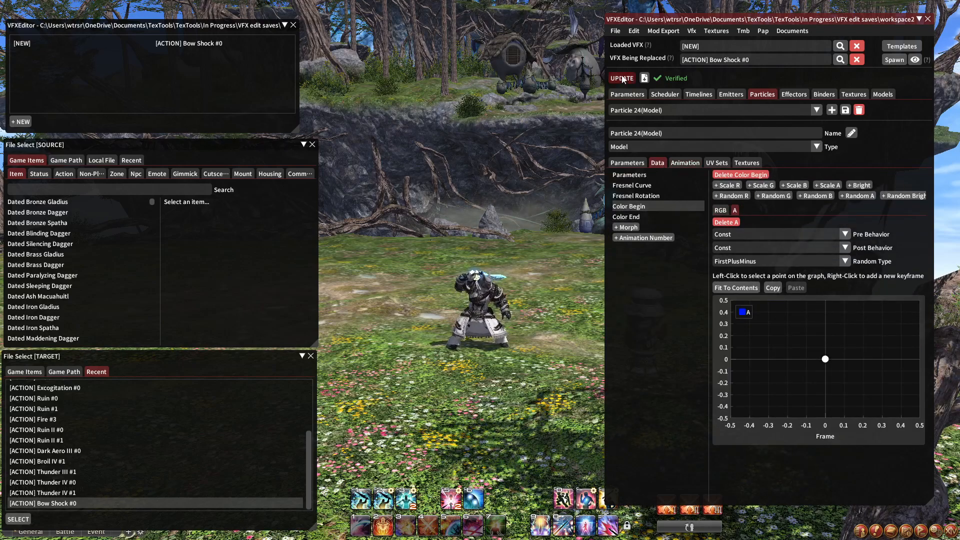
pyautogui.click(895, 59)
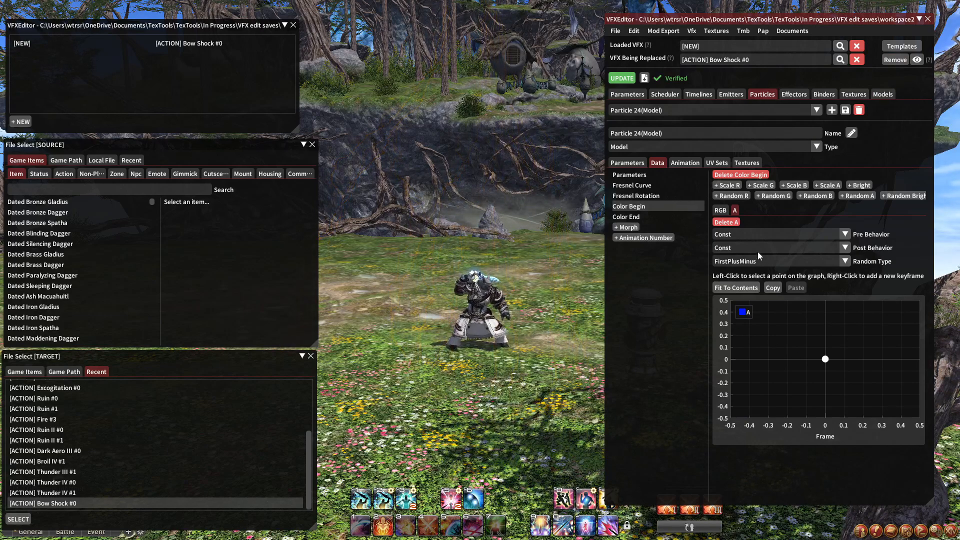
# Set the RGB keyframe of Particle 24's Color Begin to red with R 1.000, G 0.000, B 0.000
pyautogui.click(721, 210)
pyautogui.click(825, 345)
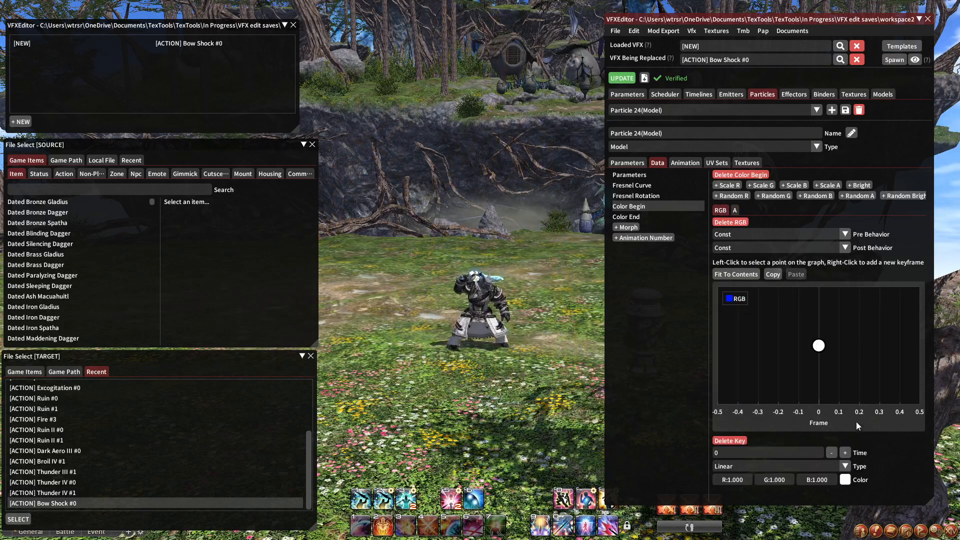
pyautogui.click(853, 480)
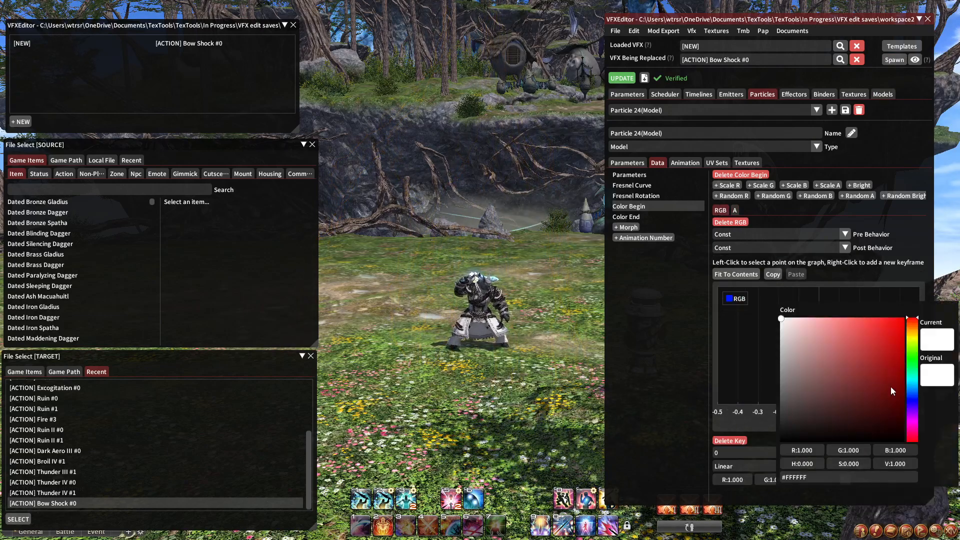
# Set Color End's RGB keyframe to red with R 1.000, G 0.004, B 0.004 and spawn the effect on self
pyautogui.click(661, 216)
pyautogui.click(819, 357)
pyautogui.click(870, 491)
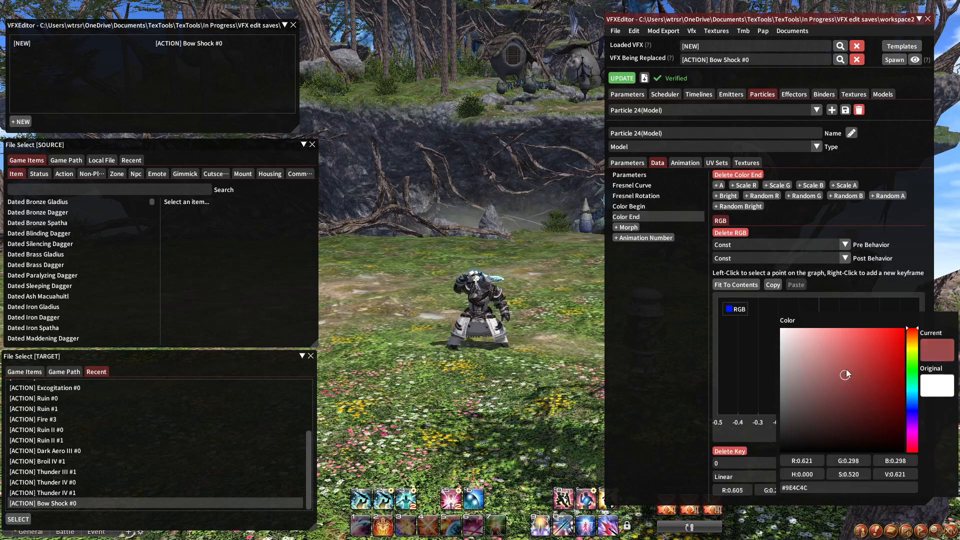
pyautogui.click(904, 252)
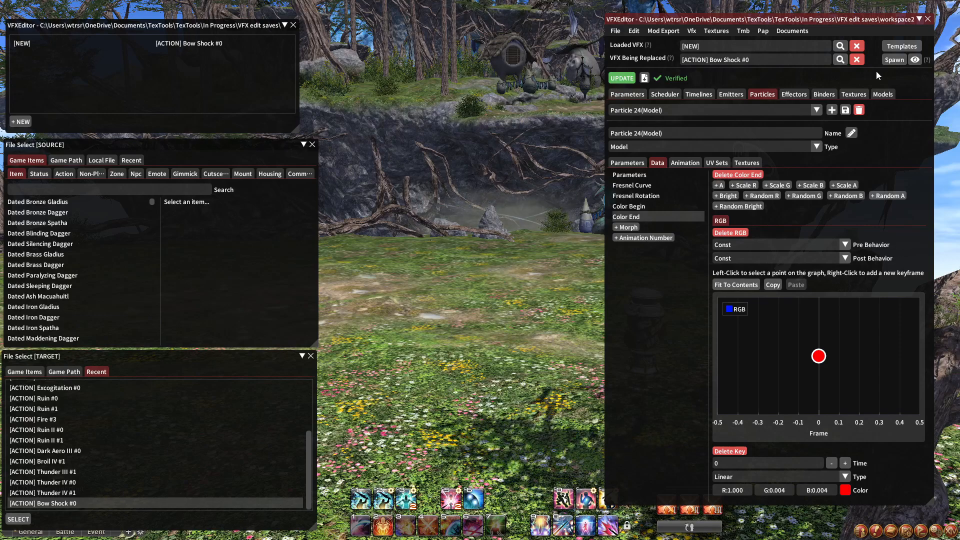
pyautogui.click(895, 61)
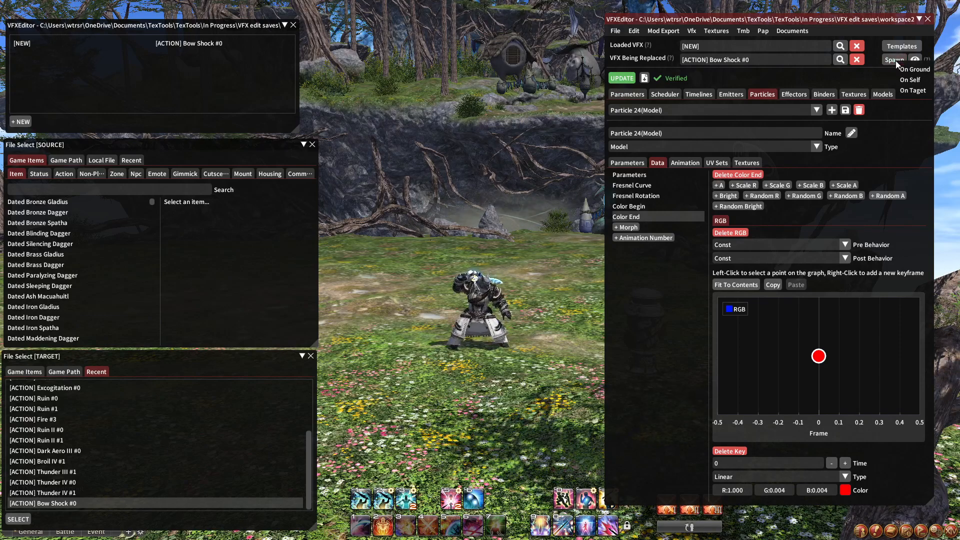
pyautogui.click(904, 80)
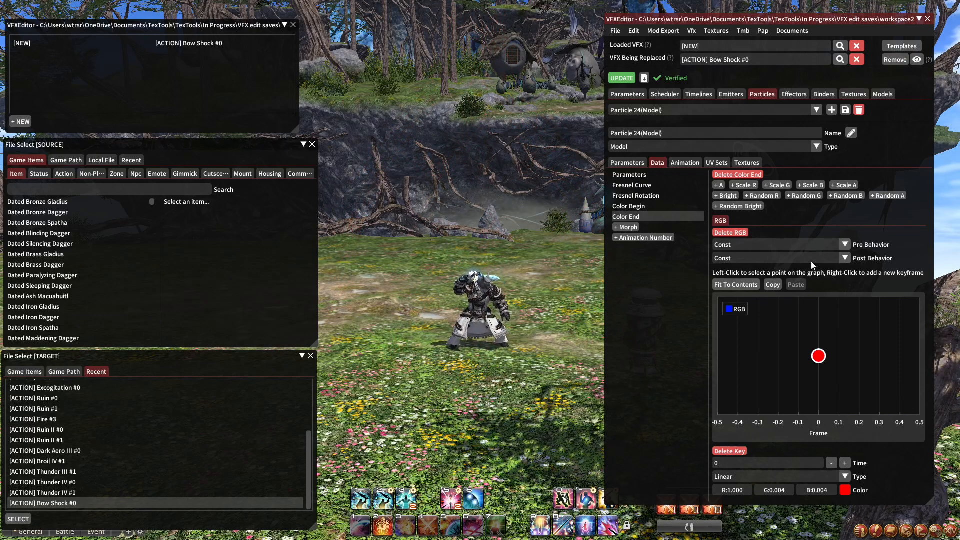
# Restore Color End's RGB keyframe to white with R, G and B at 1.000
pyautogui.click(847, 491)
pyautogui.moveTo(845, 418); pyautogui.dragTo(749, 279)
pyautogui.click(754, 306)
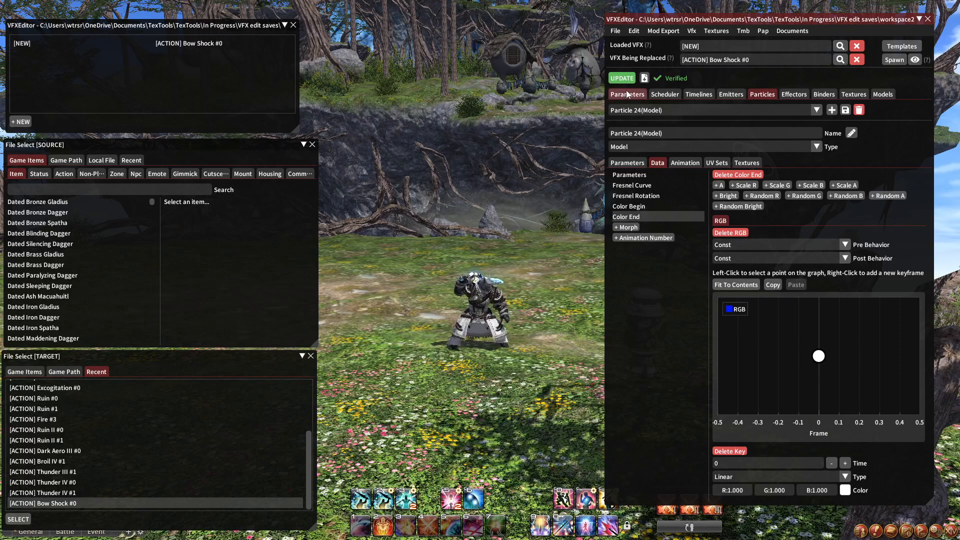
# Respawn the effect on self and inspect its color around the character
pyautogui.click(894, 59)
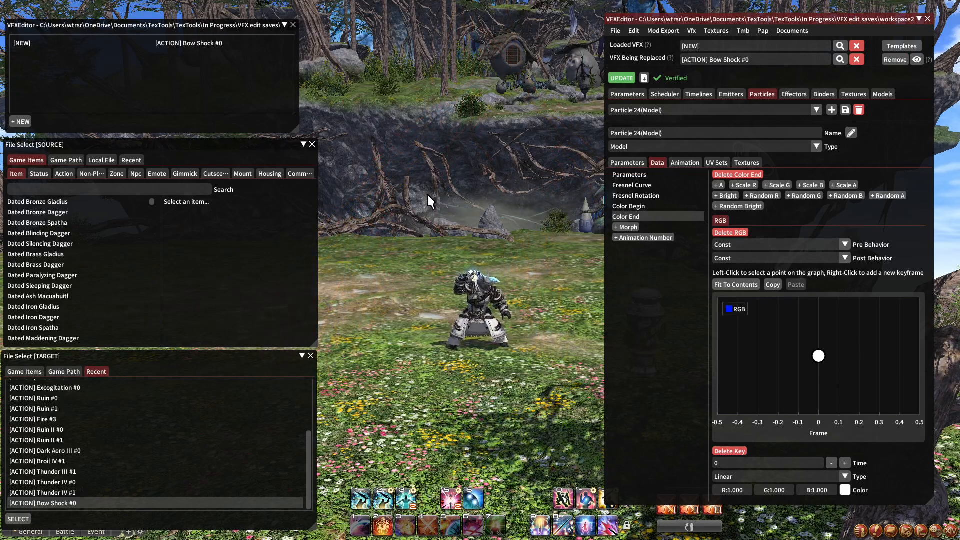
pyautogui.click(895, 60)
pyautogui.click(896, 59)
pyautogui.click(905, 76)
pyautogui.moveTo(532, 247)
pyautogui.mouseDown()
pyautogui.moveTo(580, 248)
pyautogui.moveTo(526, 242)
pyautogui.mouseUp()
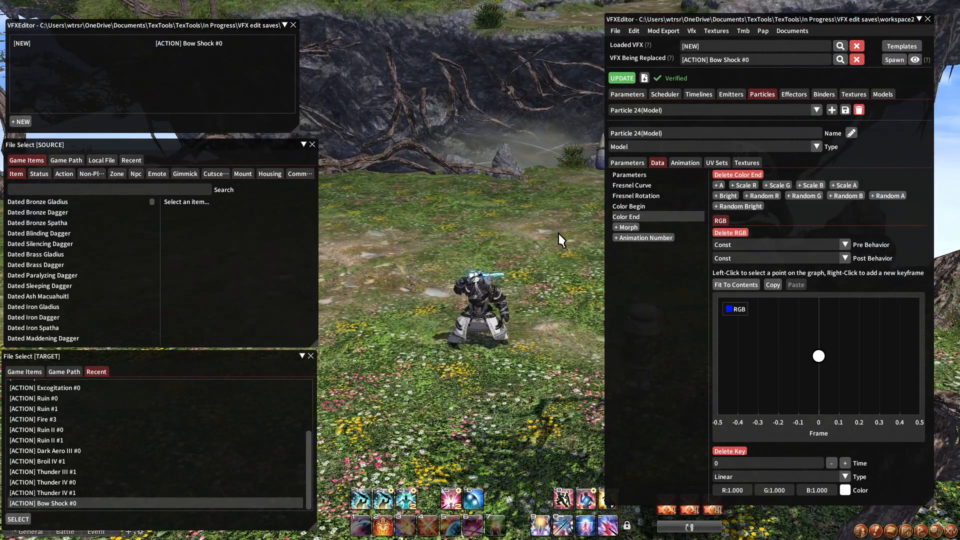
# Restore Color Begin's RGB keyframe to white with R, G and B at 1.000
pyautogui.click(626, 206)
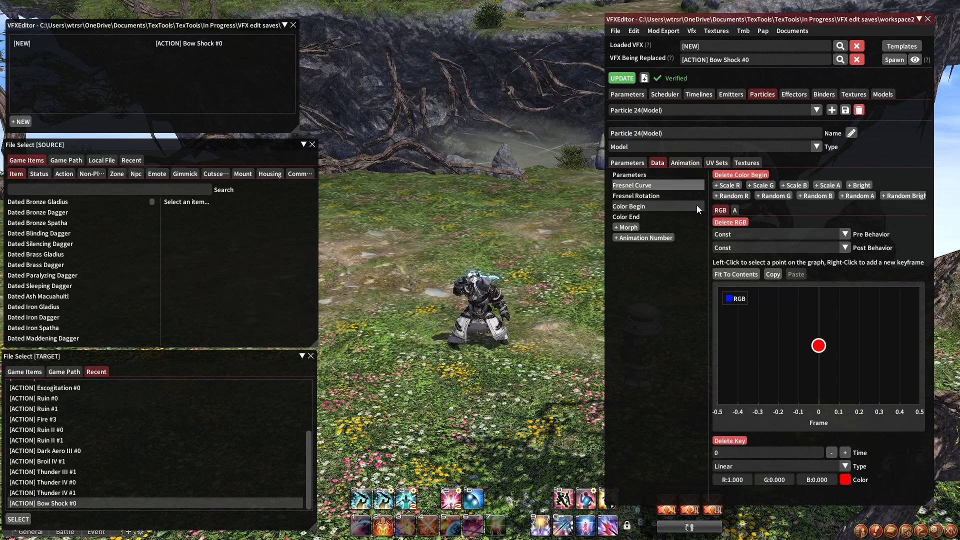
pyautogui.click(846, 480)
pyautogui.moveTo(862, 412); pyautogui.dragTo(736, 265)
pyautogui.click(735, 346)
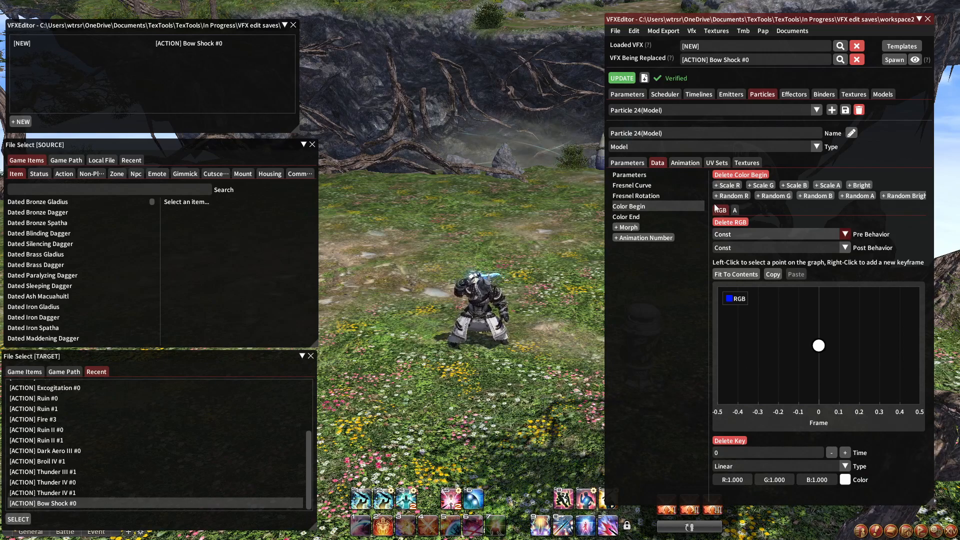
# Update the VFX and spawn it on self to check the restored colors
pyautogui.click(620, 80)
pyautogui.click(900, 60)
pyautogui.click(914, 77)
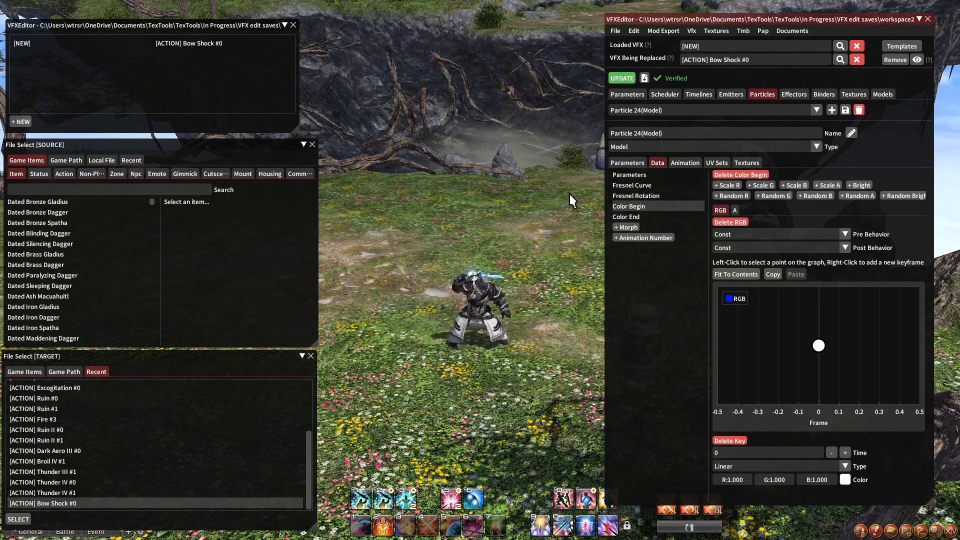
# Examine Particle 24's animated color curves for RGB, alpha and brightness, and update the VFX
pyautogui.click(686, 162)
pyautogui.moveTo(841, 369)
pyautogui.mouseDown()
pyautogui.moveTo(814, 374)
pyautogui.moveTo(834, 373)
pyautogui.mouseUp()
pyautogui.scroll(-3, 818, 373)
pyautogui.click(754, 199)
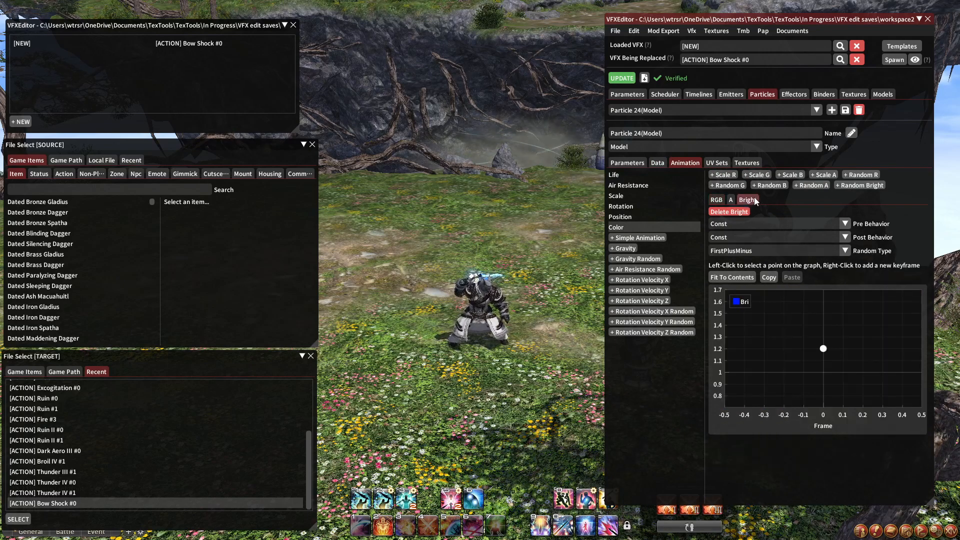
pyautogui.click(656, 162)
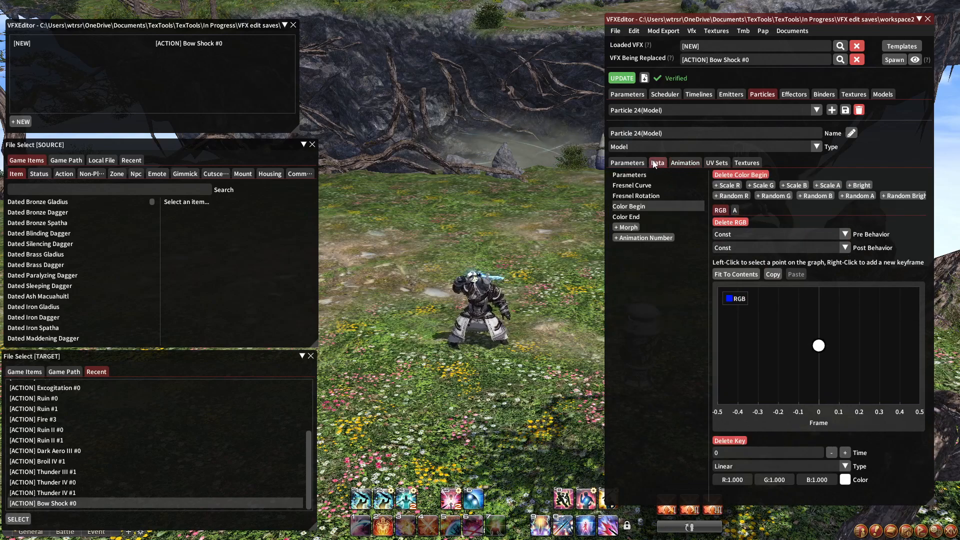
pyautogui.click(678, 164)
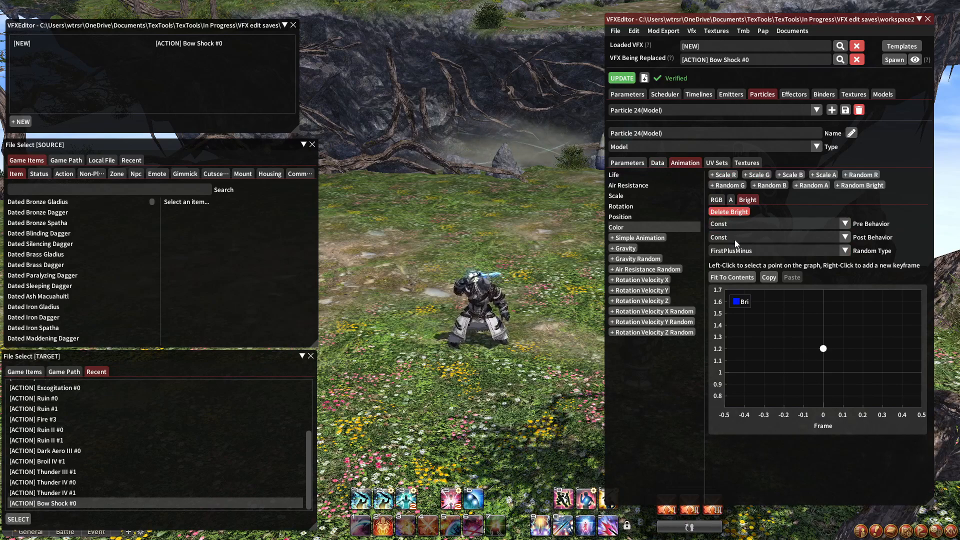
pyautogui.click(722, 199)
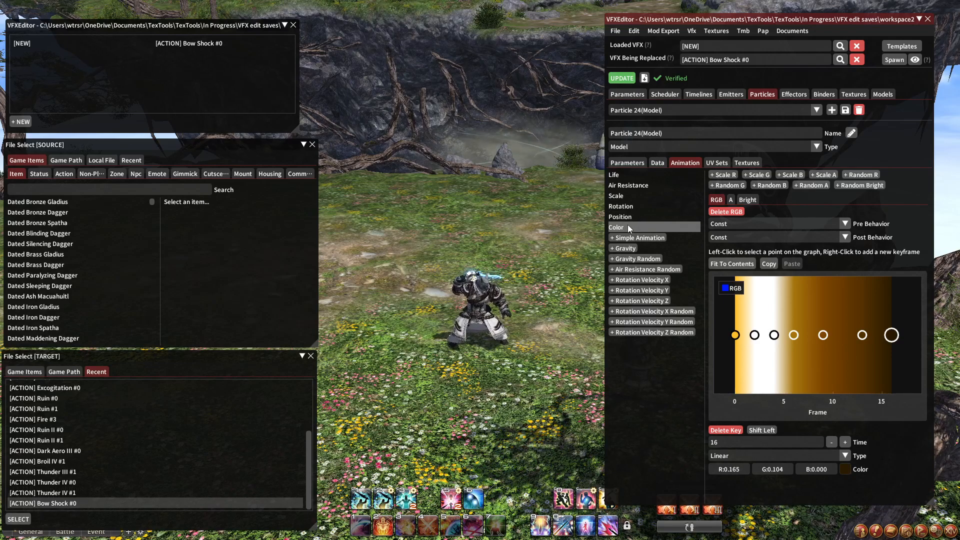
pyautogui.click(755, 200)
pyautogui.click(731, 200)
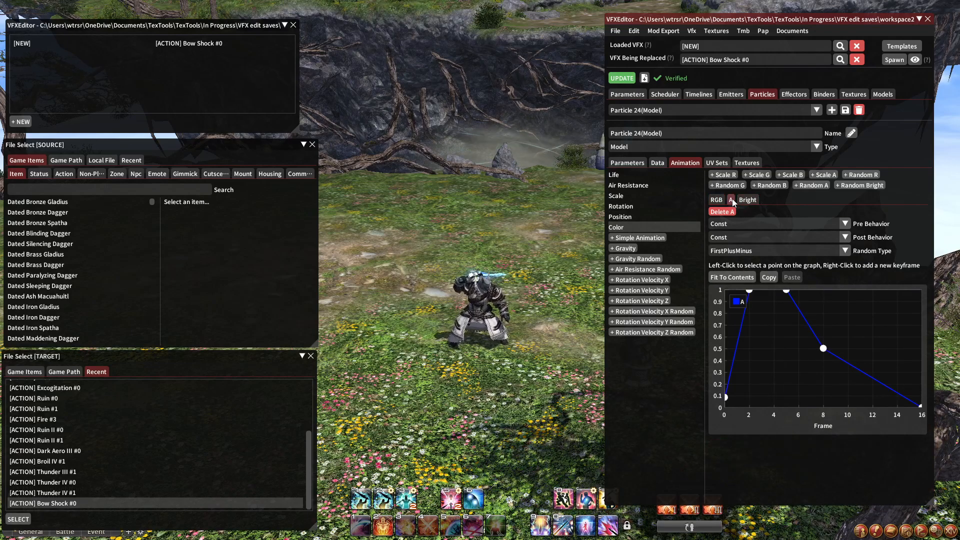
pyautogui.click(623, 78)
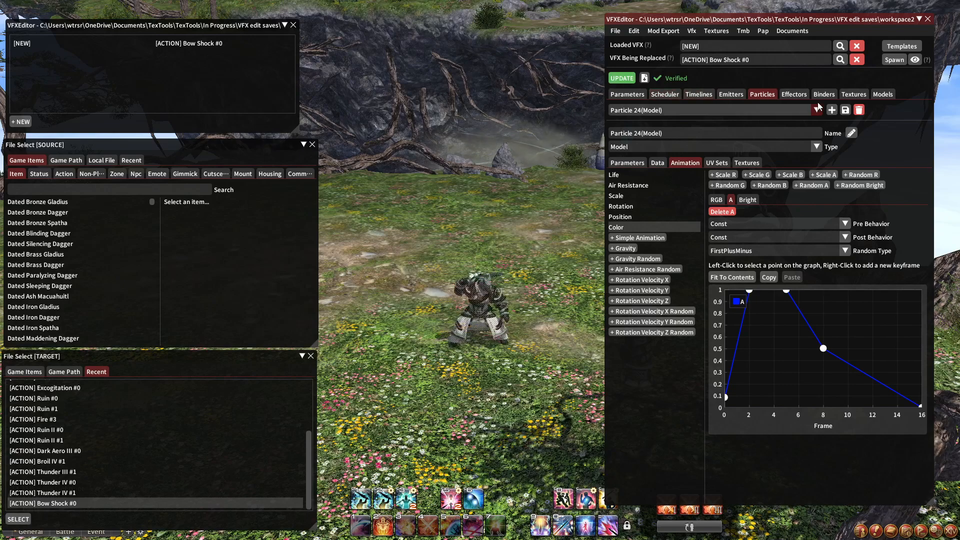
# Remove the imported replacement image from Texture 12
pyautogui.click(633, 94)
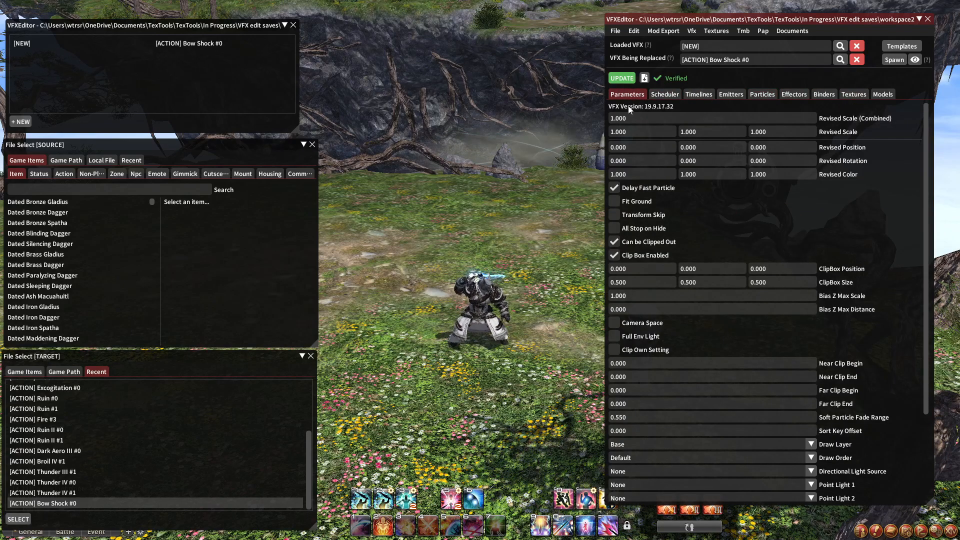
pyautogui.click(722, 94)
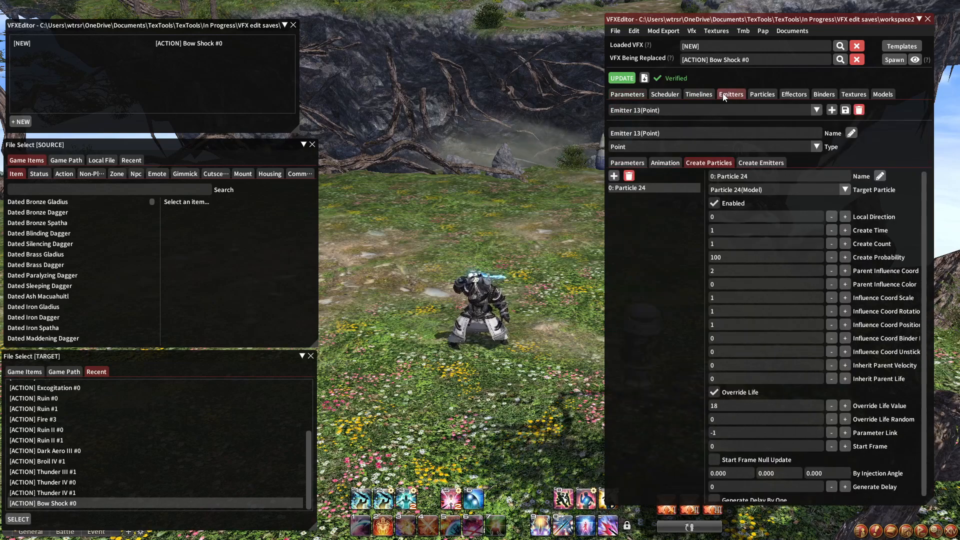
pyautogui.click(763, 94)
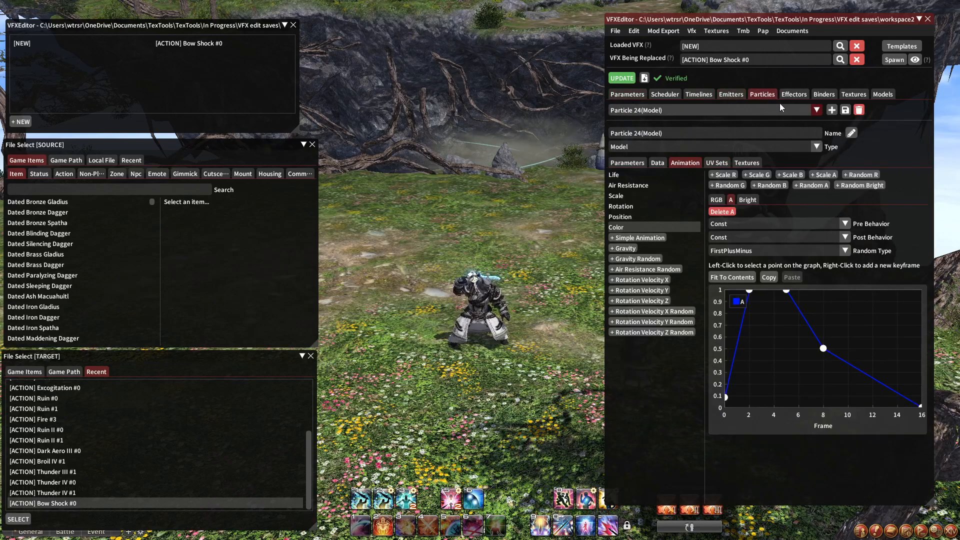
pyautogui.click(852, 95)
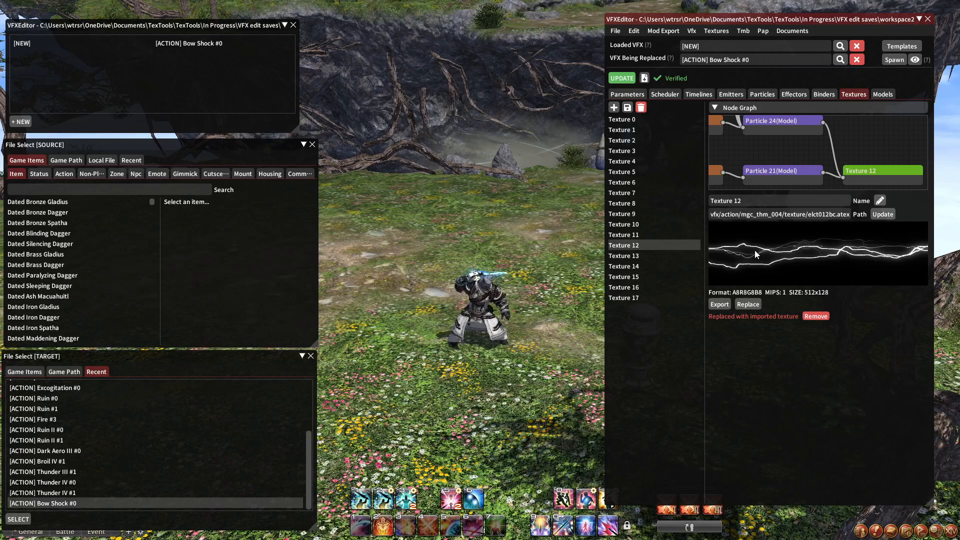
pyautogui.click(816, 316)
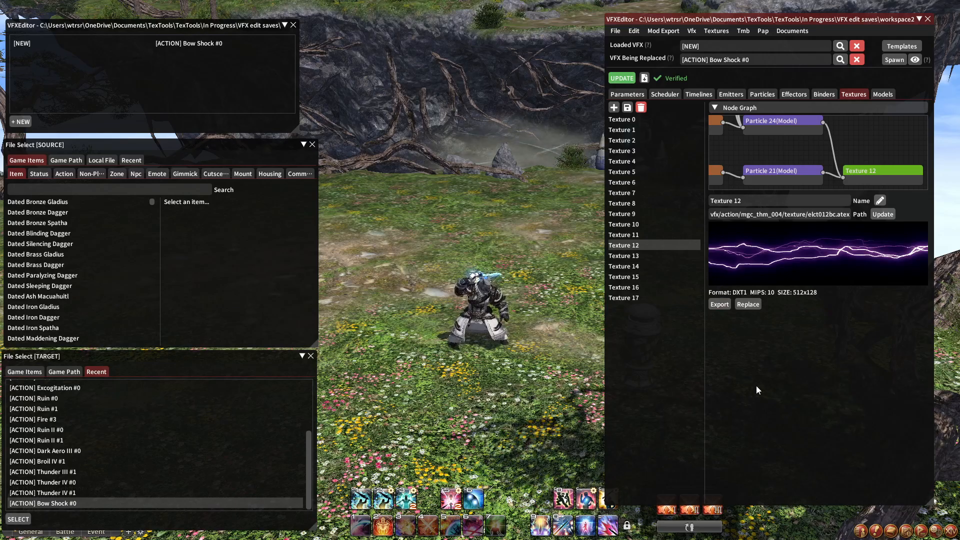
# Switch to the texture path spreadsheet in the browser and copy vfx/monster/d1025/texture/uvelcline03s.atex from cell A1 of the Lightning sheet
pyautogui.hotkey('alt', 'Tab')
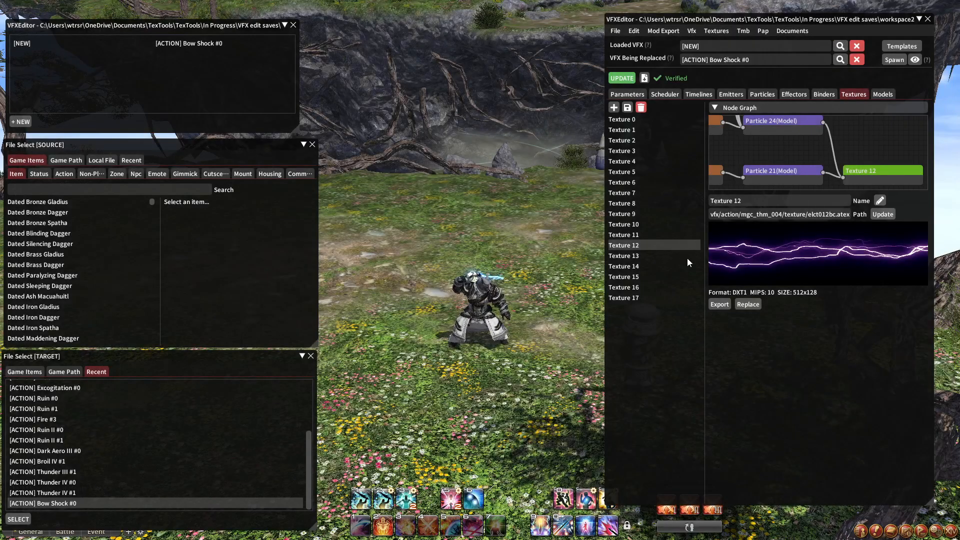
pyautogui.hotkey('alt', 'Tab')
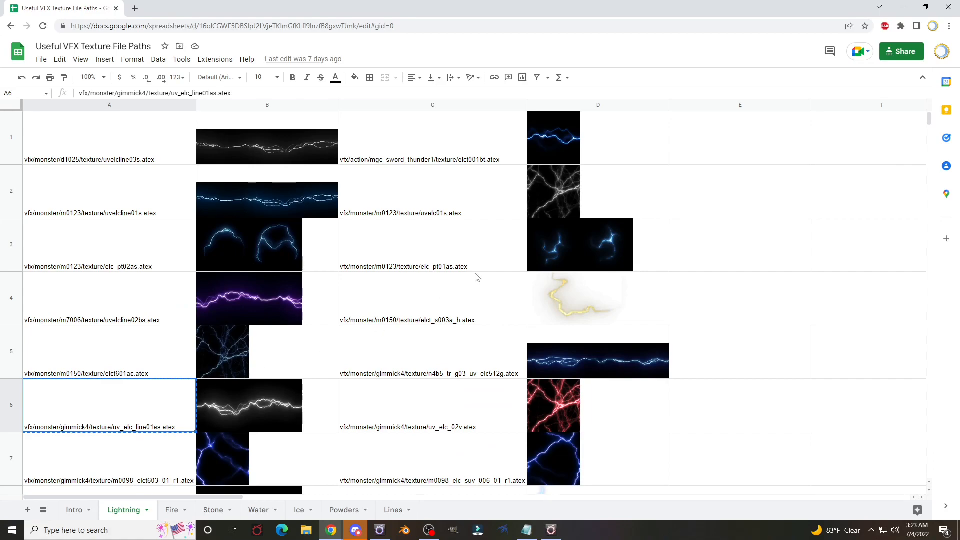
pyautogui.scroll(-2, 476, 277)
pyautogui.scroll(2, 475, 277)
pyautogui.click(148, 154)
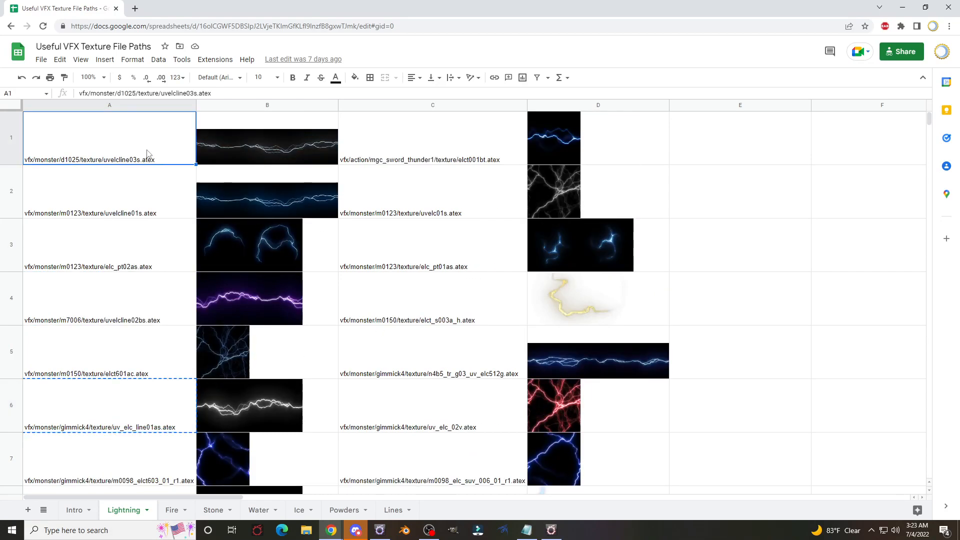
pyautogui.click(101, 421)
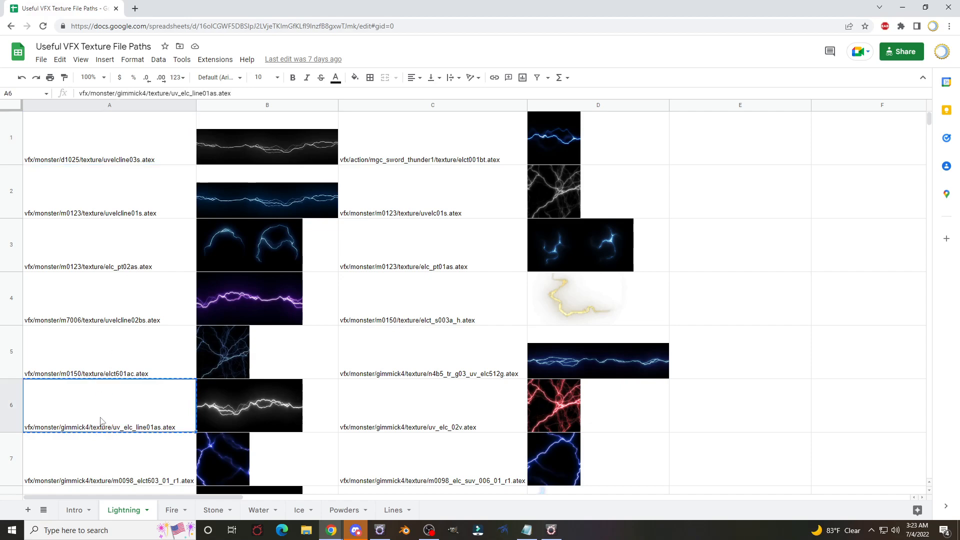
pyautogui.click(128, 158)
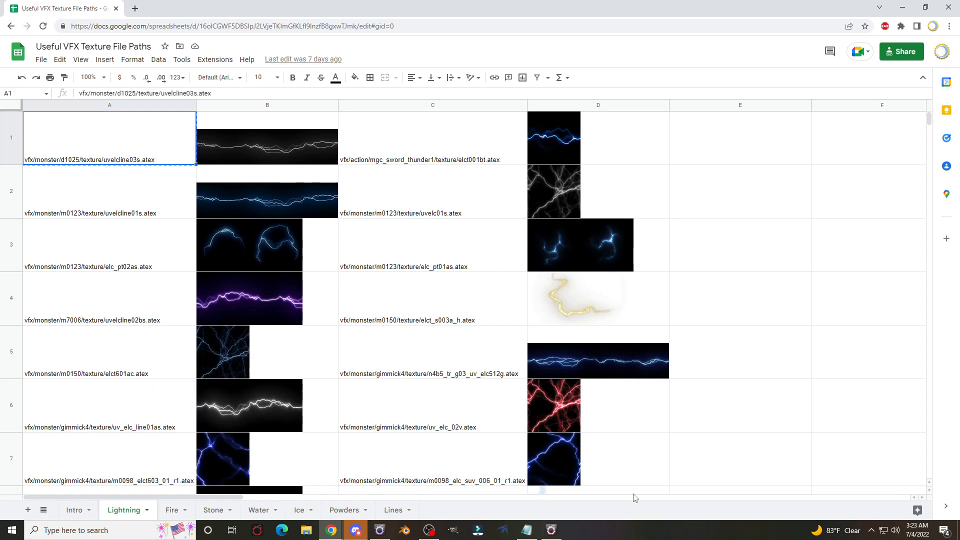
# Back in VFXEditor, set Texture 12's path to vfx/monster/d1025/texture/uvelcline03s.atex and spawn the updated effect
pyautogui.click(559, 533)
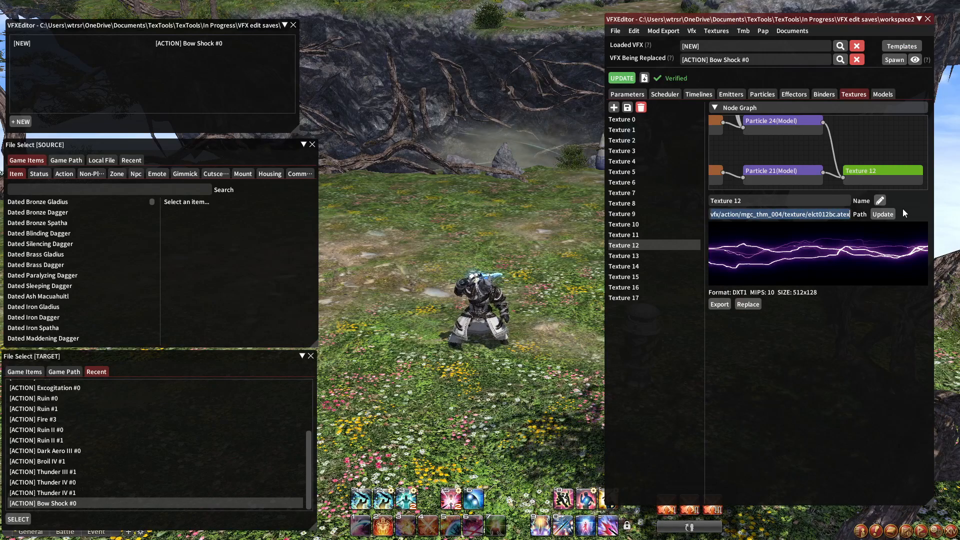
pyautogui.hotkey('ctrl', 'a')
pyautogui.hotkey('ctrl', 'v')
pyautogui.click(883, 215)
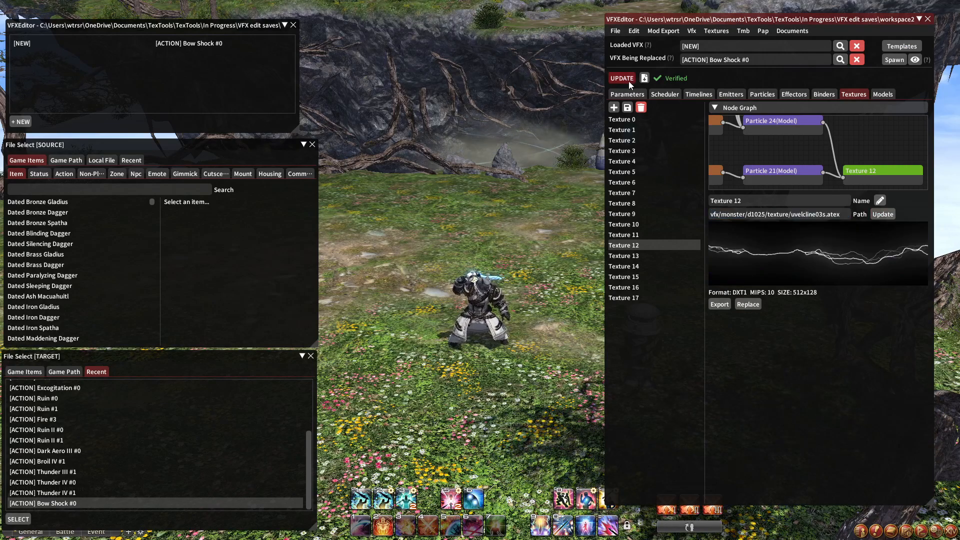
pyautogui.click(895, 59)
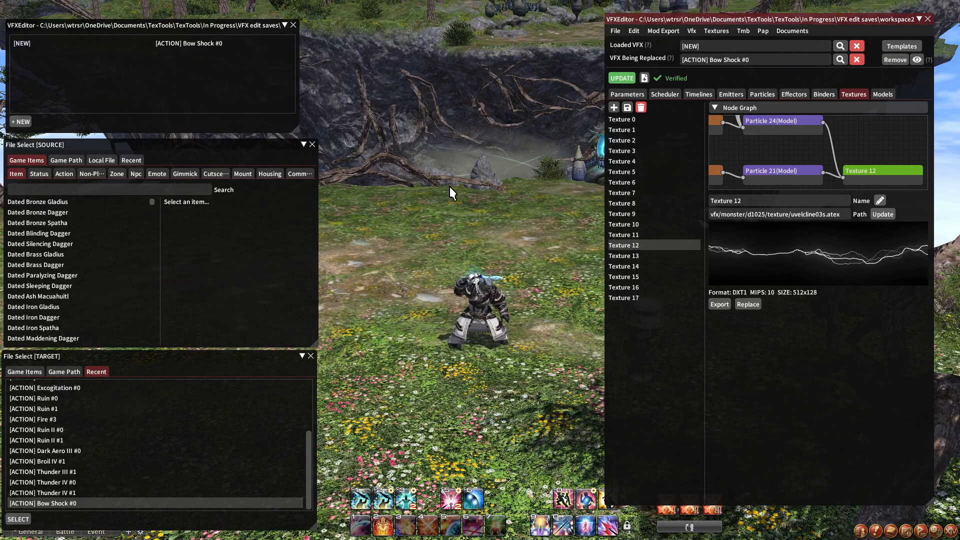
pyautogui.click(763, 95)
pyautogui.click(726, 95)
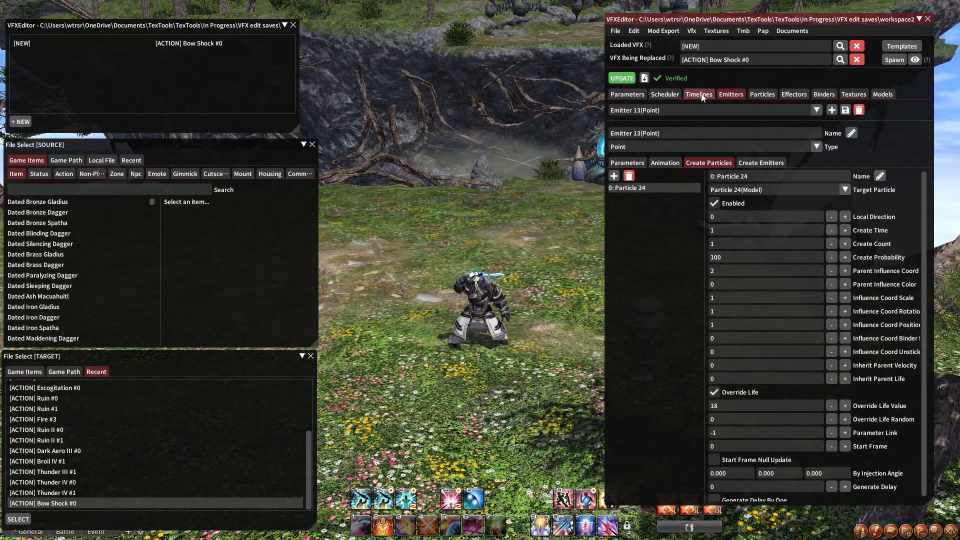
pyautogui.click(701, 95)
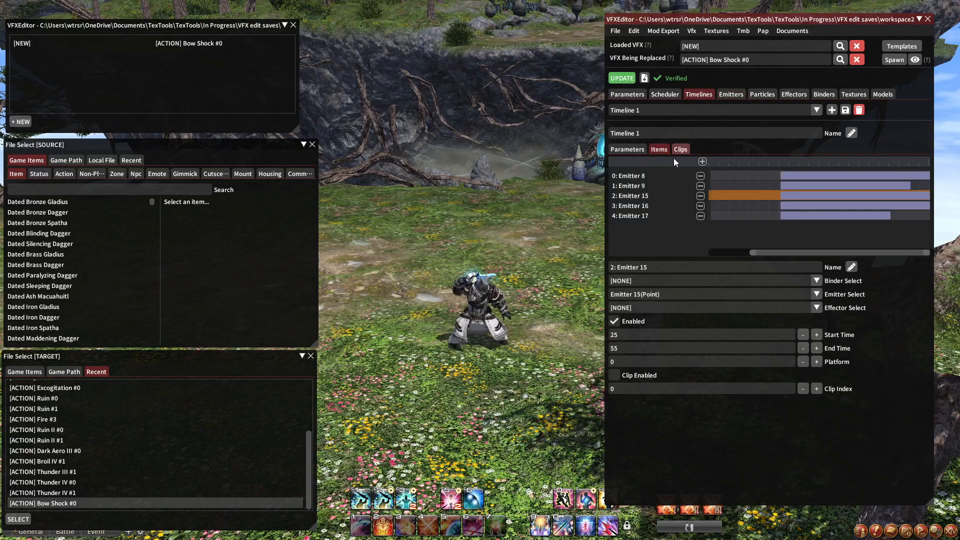
pyautogui.click(762, 95)
pyautogui.click(729, 96)
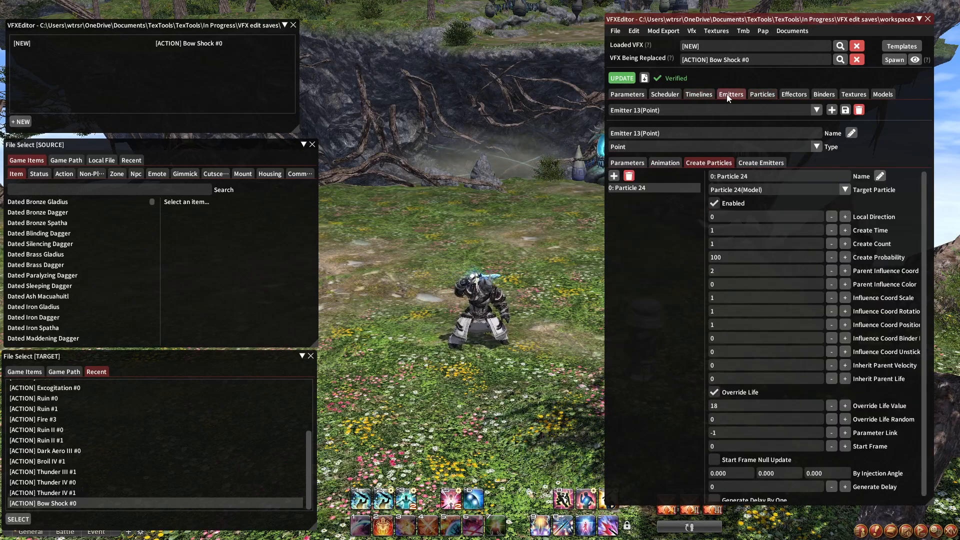
# Enable the Emitter 0 through Emitter 7 items in Timeline 0
pyautogui.click(705, 95)
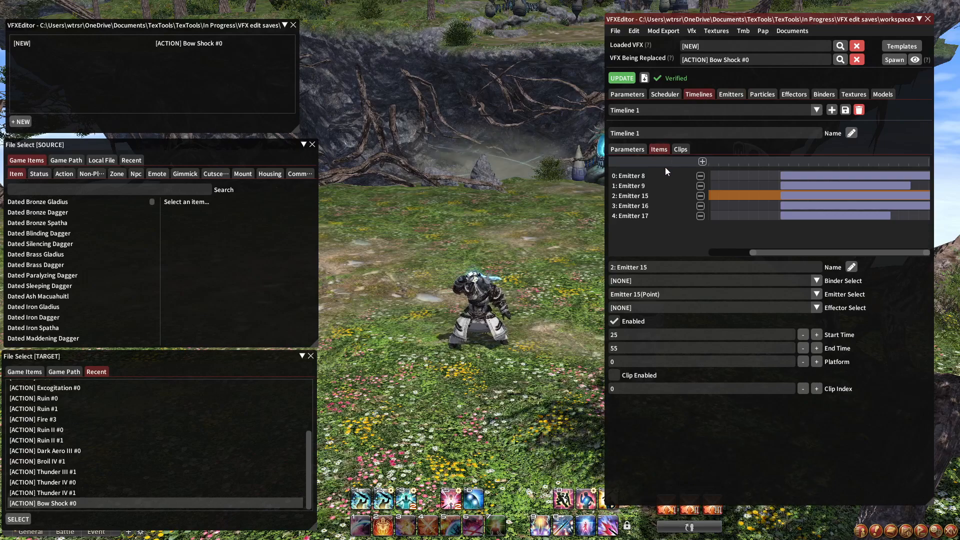
pyautogui.click(680, 108)
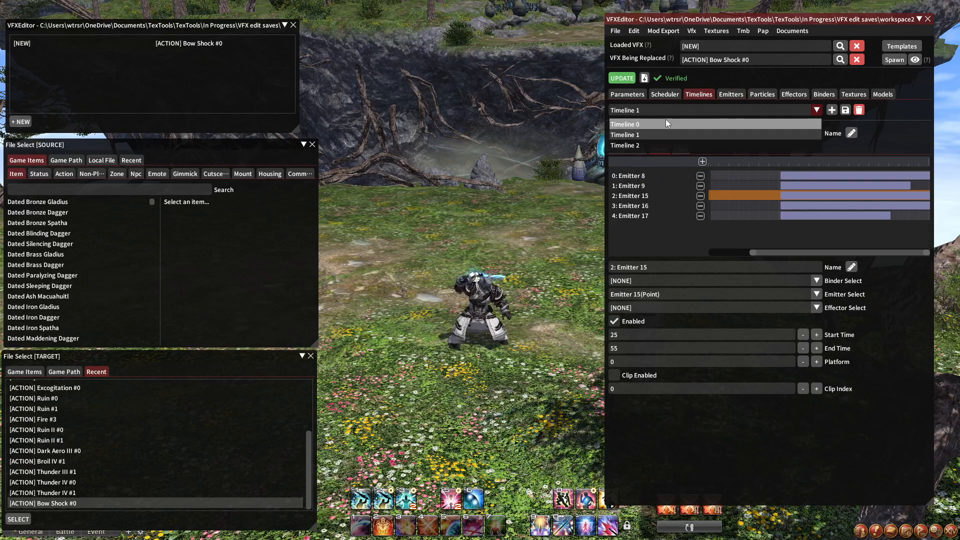
pyautogui.click(665, 120)
pyautogui.click(653, 177)
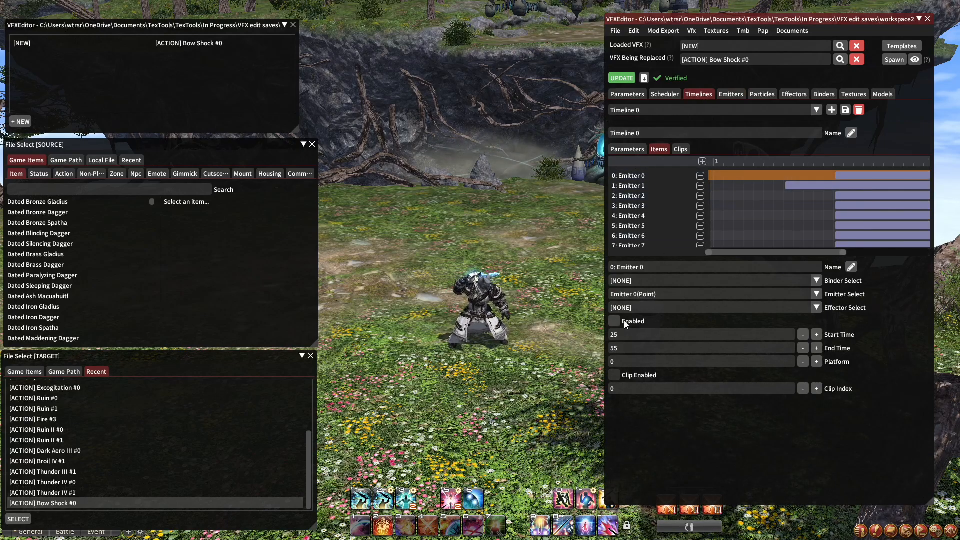
pyautogui.click(632, 186)
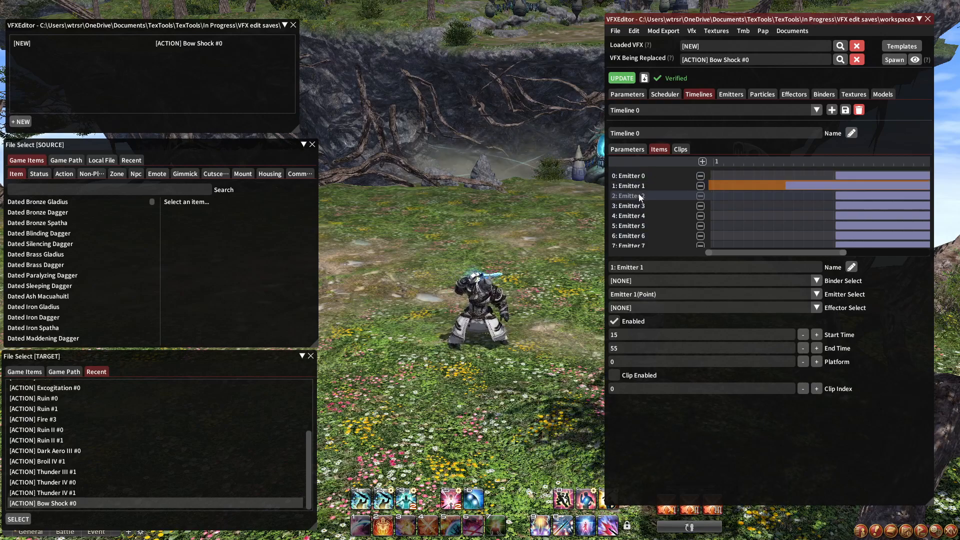
pyautogui.click(638, 195)
pyautogui.click(635, 206)
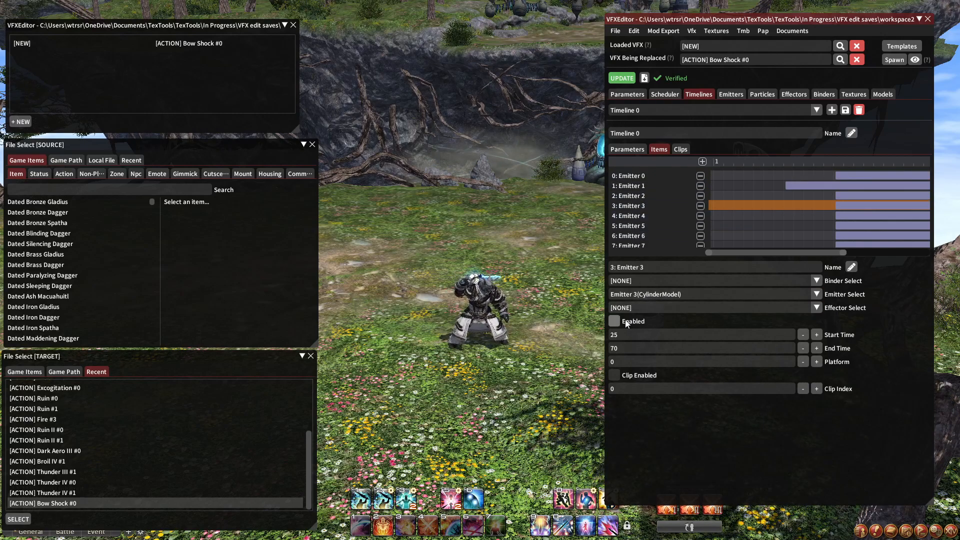
pyautogui.click(636, 216)
pyautogui.click(635, 226)
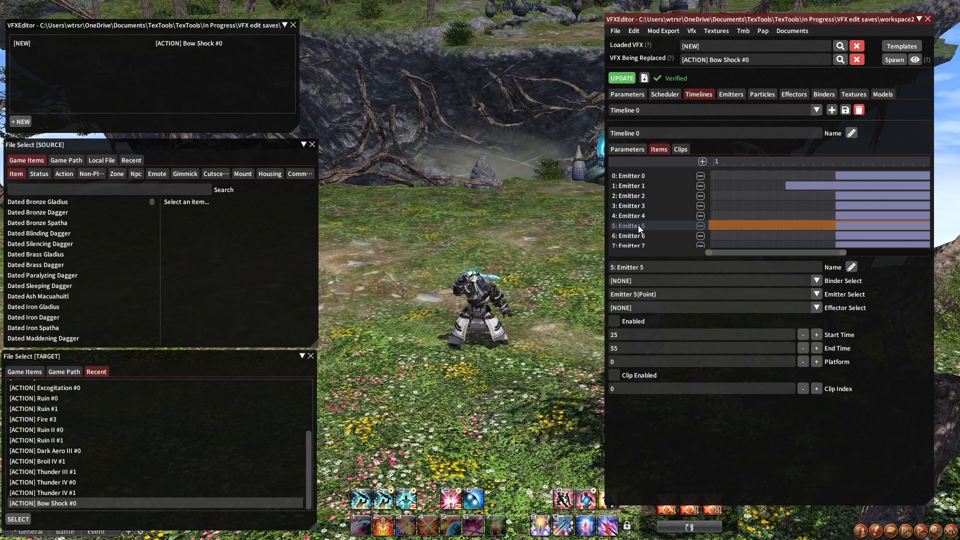
pyautogui.click(635, 236)
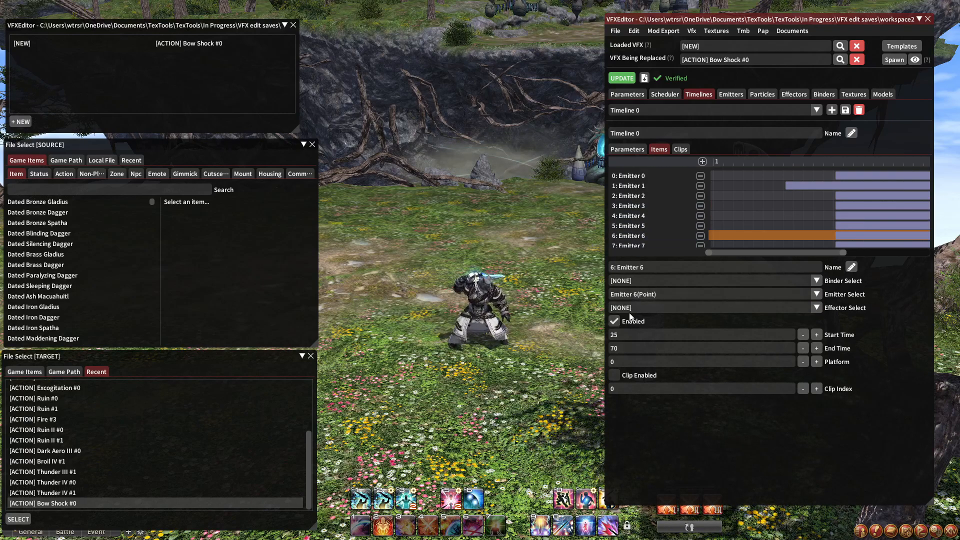
pyautogui.click(629, 321)
pyautogui.scroll(-1, 637, 232)
pyautogui.click(634, 245)
pyautogui.click(631, 322)
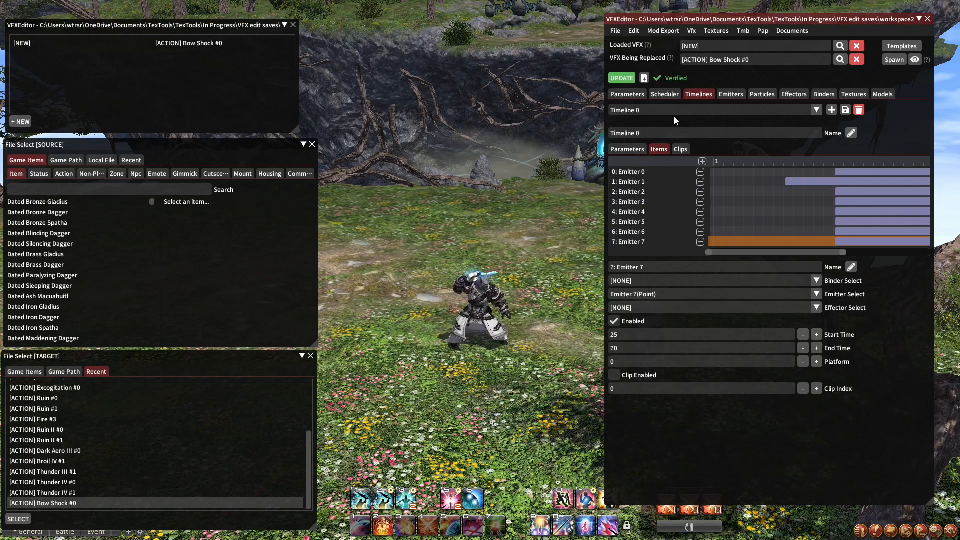
# Enable the disabled Emitter 8, 9, 16 and 17 items in Timeline 1
pyautogui.click(674, 111)
pyautogui.click(659, 133)
pyautogui.click(678, 175)
pyautogui.click(631, 321)
pyautogui.click(641, 186)
pyautogui.click(615, 321)
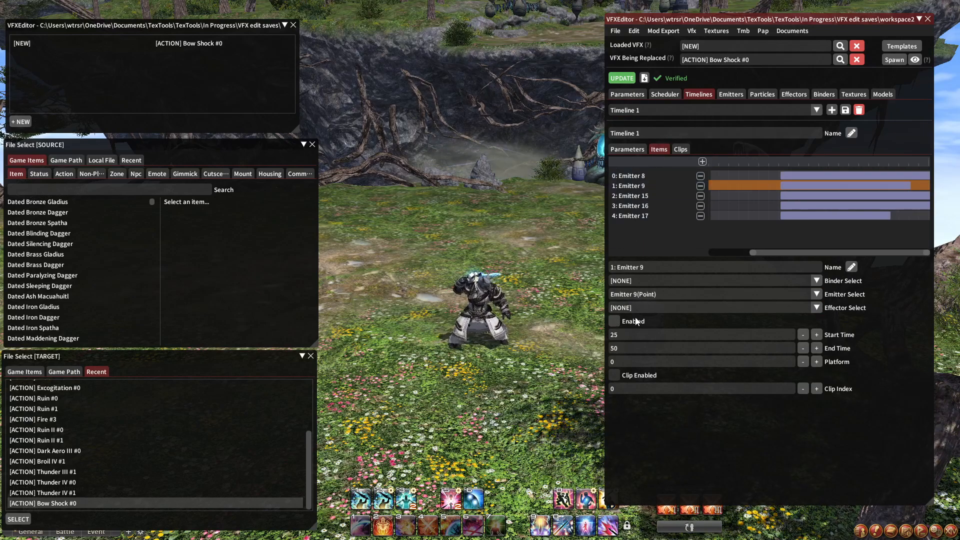
pyautogui.click(643, 196)
pyautogui.click(640, 205)
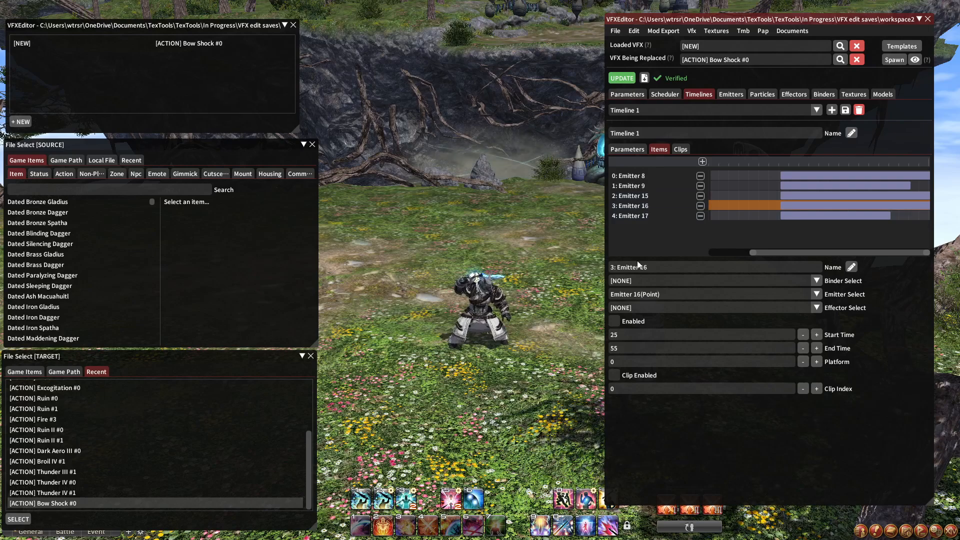
pyautogui.click(643, 215)
pyautogui.click(635, 324)
# Examine the RGB color keyframe in Particle 0's color animation
pyautogui.click(765, 95)
pyautogui.click(738, 110)
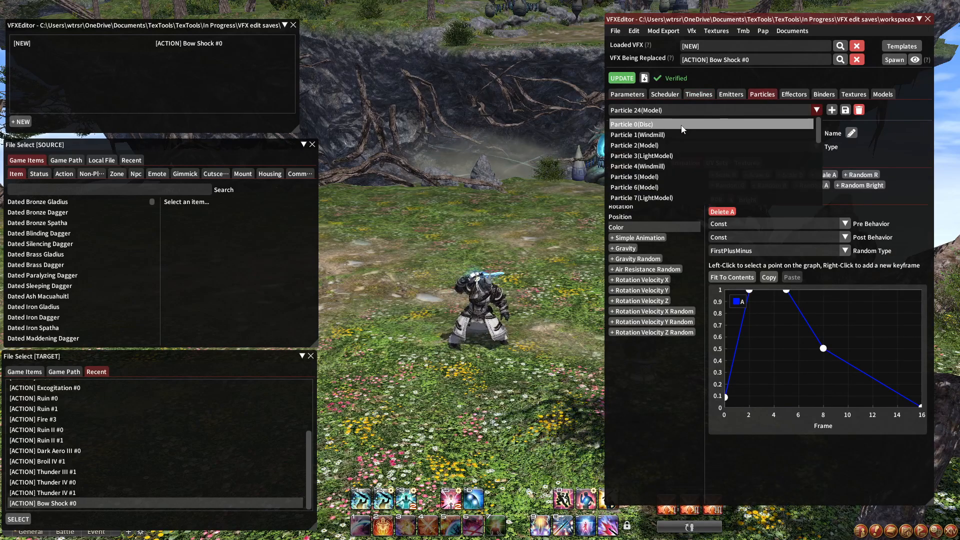
pyautogui.click(651, 124)
pyautogui.click(643, 226)
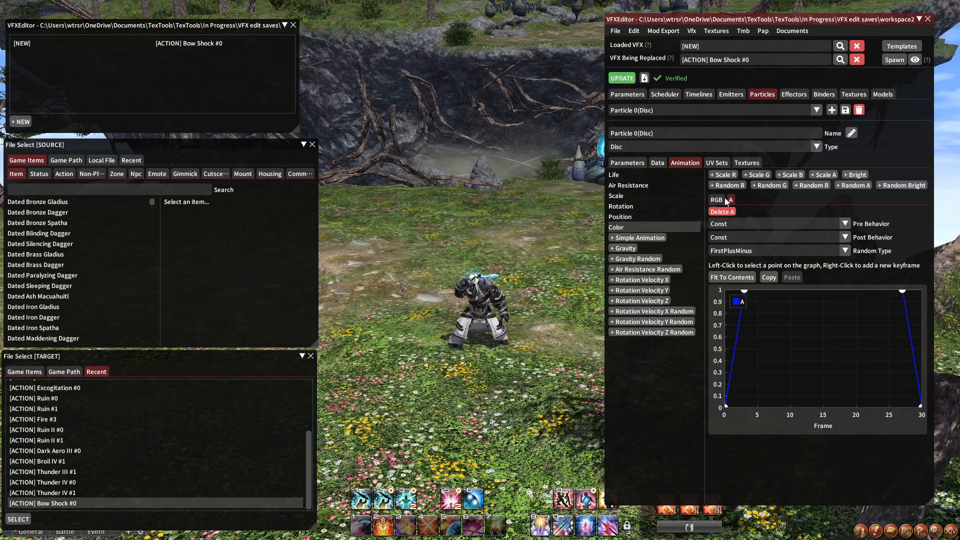
pyautogui.click(717, 200)
pyautogui.click(818, 335)
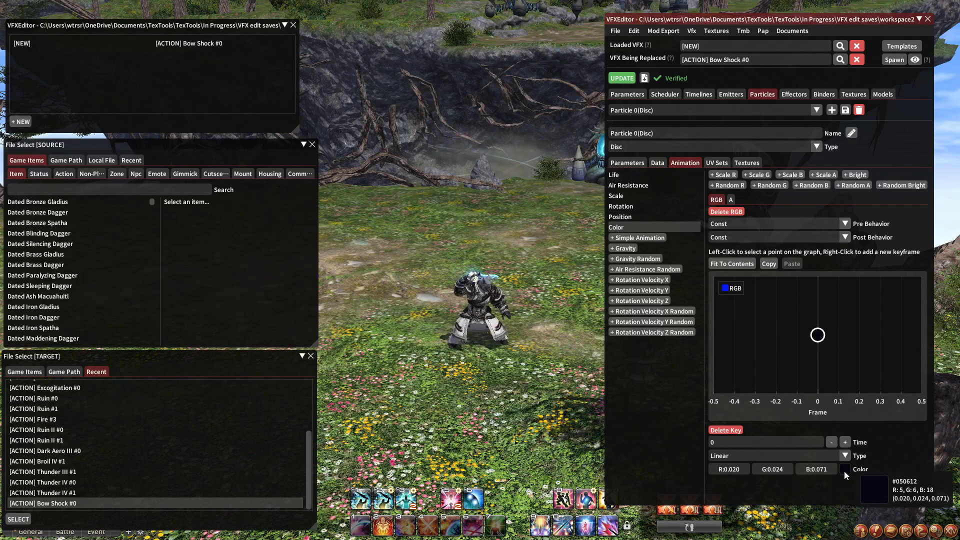
pyautogui.click(844, 470)
pyautogui.click(743, 365)
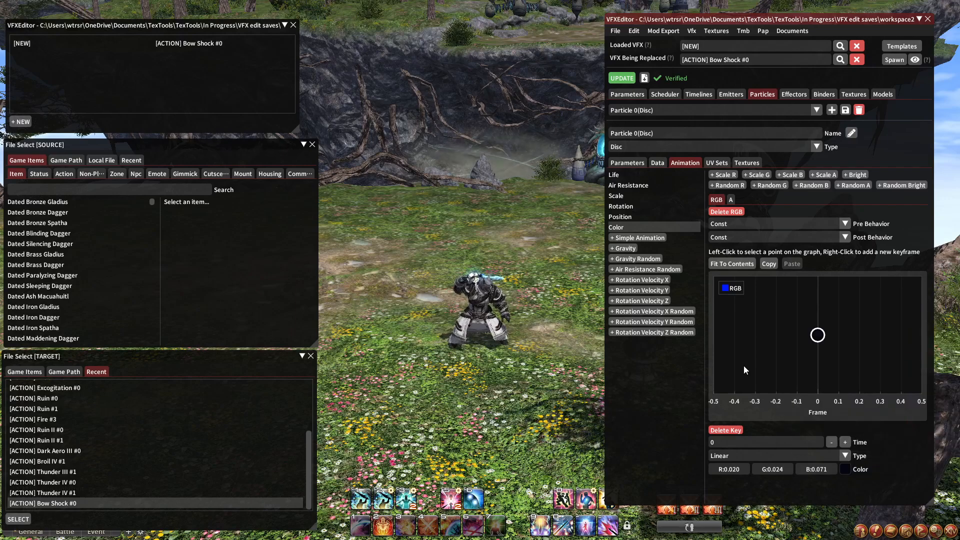
# Check the mask texture assigned to Particle 0's Texture Color 1, and return to its color animation
pyautogui.click(745, 163)
pyautogui.click(652, 176)
pyautogui.click(762, 213)
pyautogui.click(685, 163)
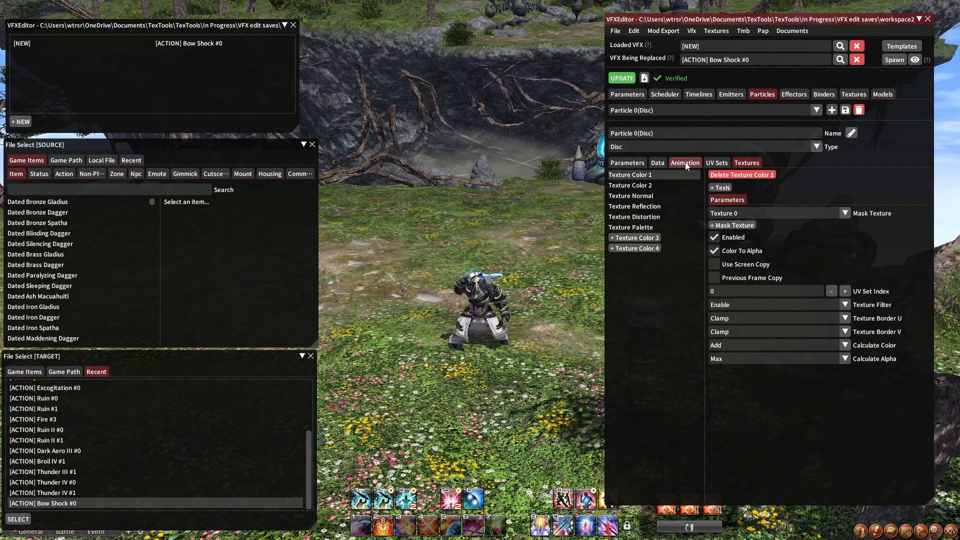
pyautogui.click(685, 163)
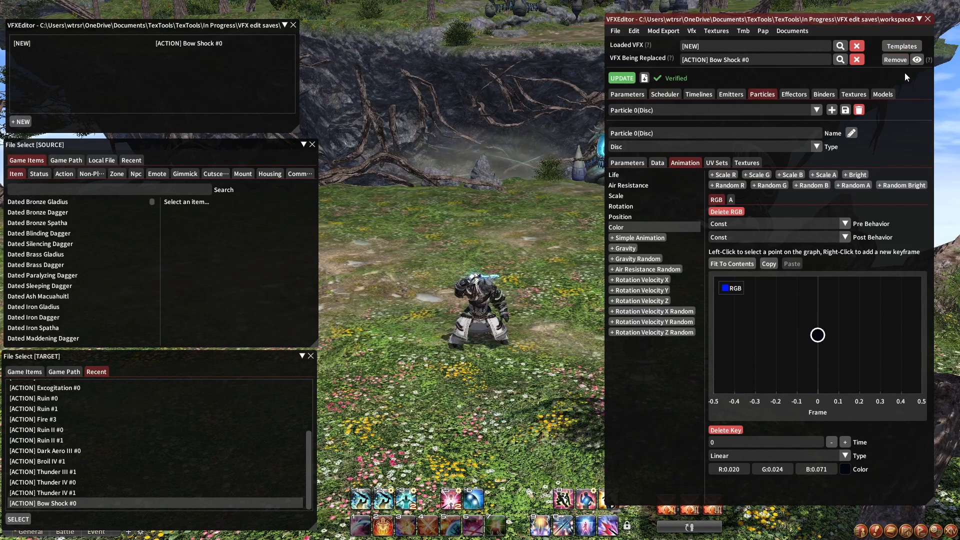
# Enable Timeline 0 in Scheduler 0 and spawn the Bow Shock effect
pyautogui.click(732, 95)
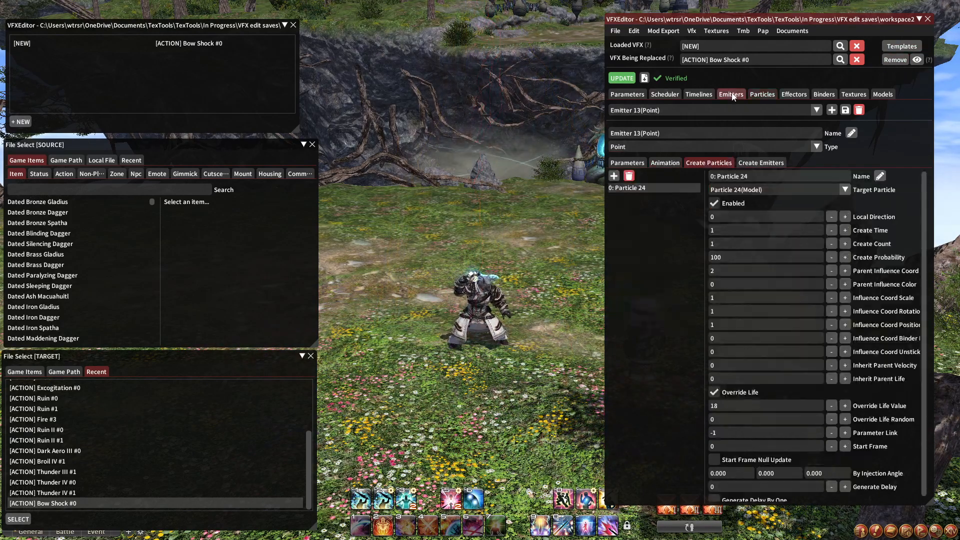
pyautogui.click(693, 97)
pyautogui.click(656, 95)
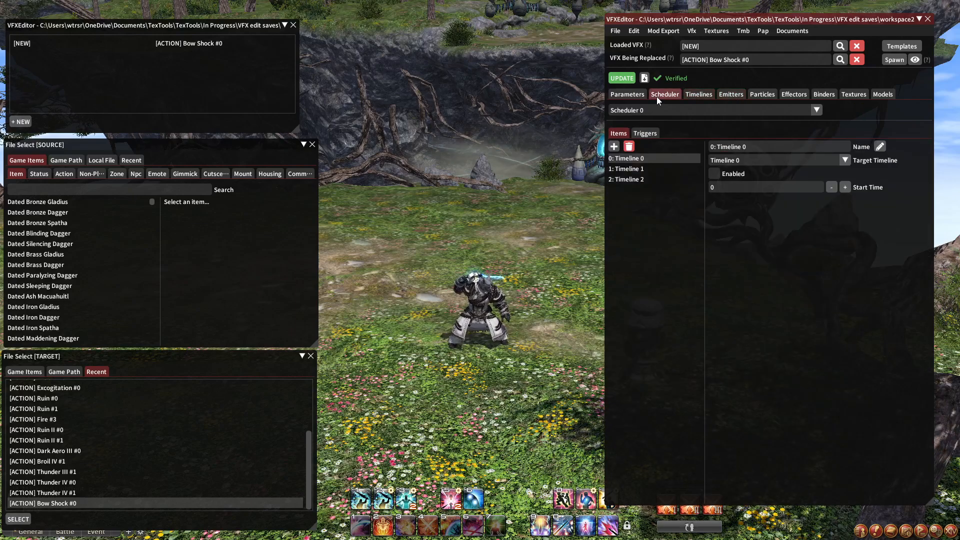
pyautogui.click(721, 176)
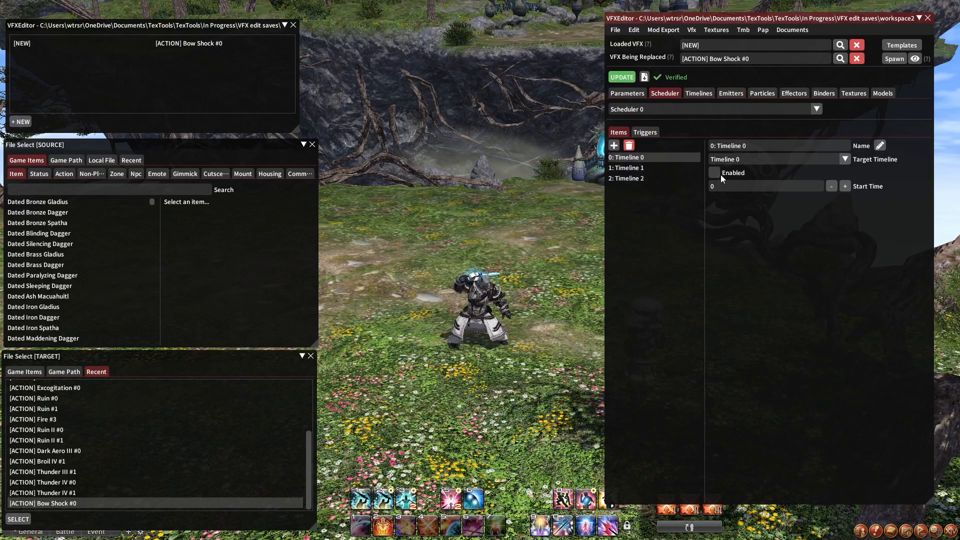
pyautogui.click(895, 59)
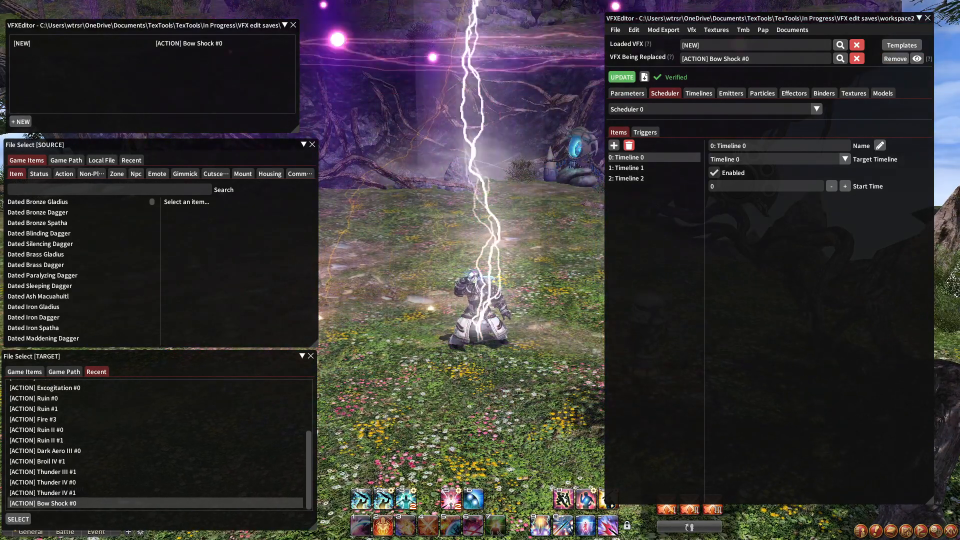
# Look through the effect's textures from Texture 1 to Texture 9 for the purple lightning image
pyautogui.click(762, 93)
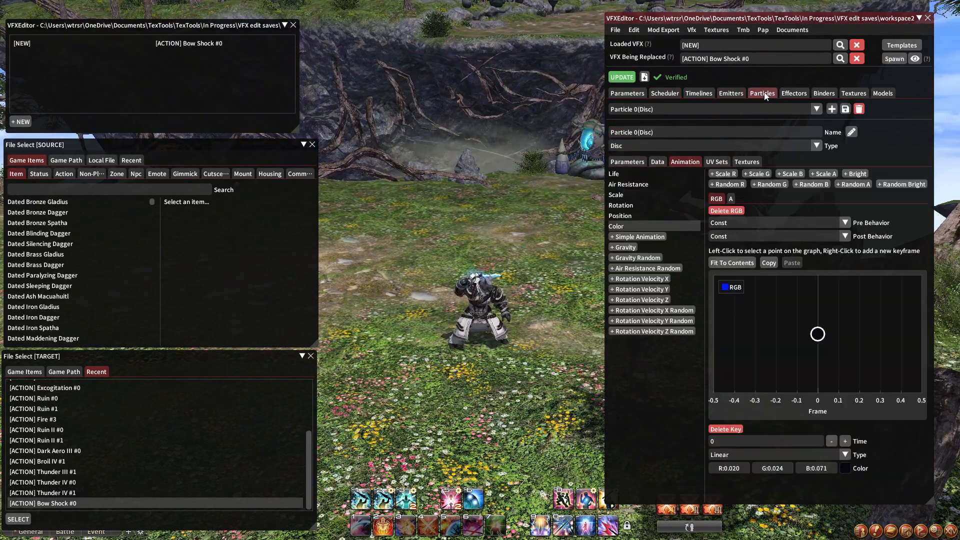
pyautogui.click(853, 94)
pyautogui.click(637, 127)
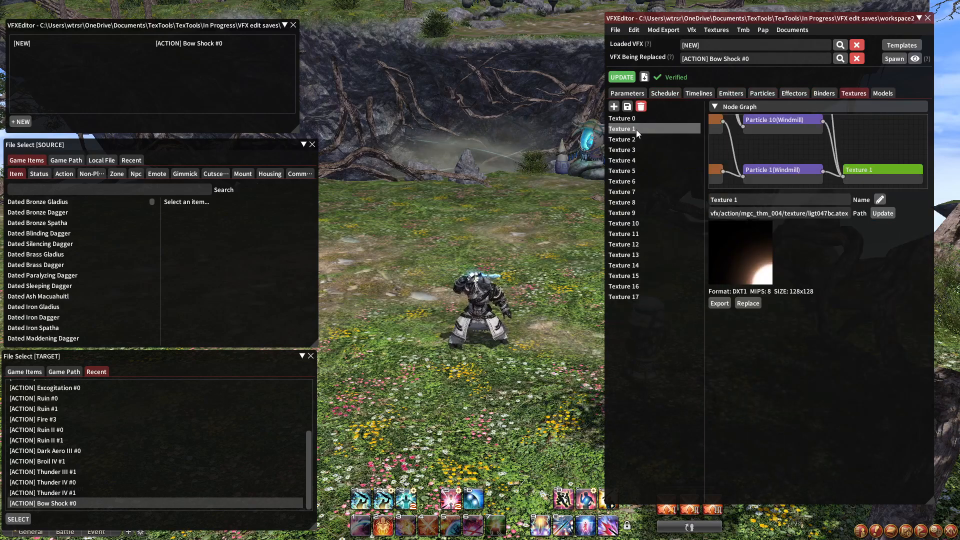
pyautogui.click(633, 140)
pyautogui.click(631, 150)
pyautogui.click(627, 170)
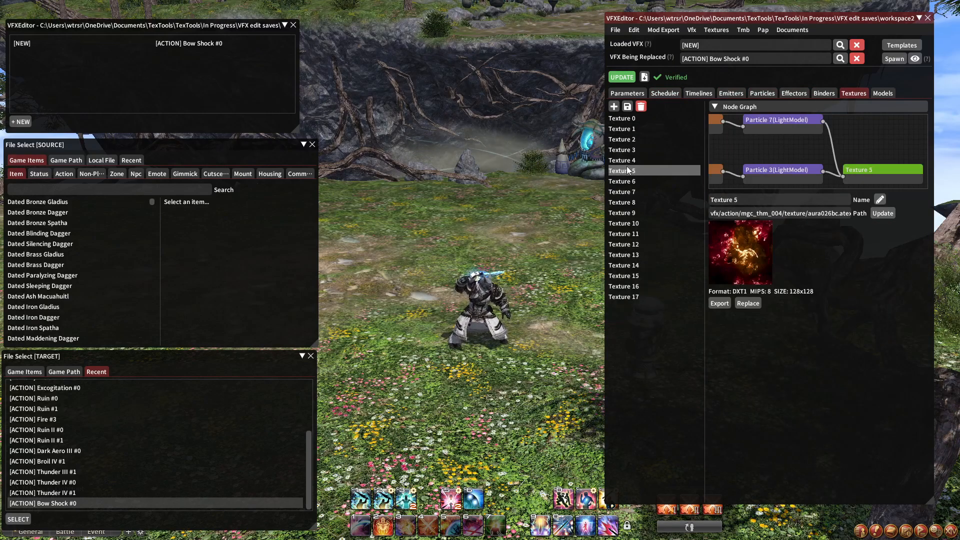
pyautogui.click(632, 162)
pyautogui.click(633, 173)
pyautogui.click(633, 183)
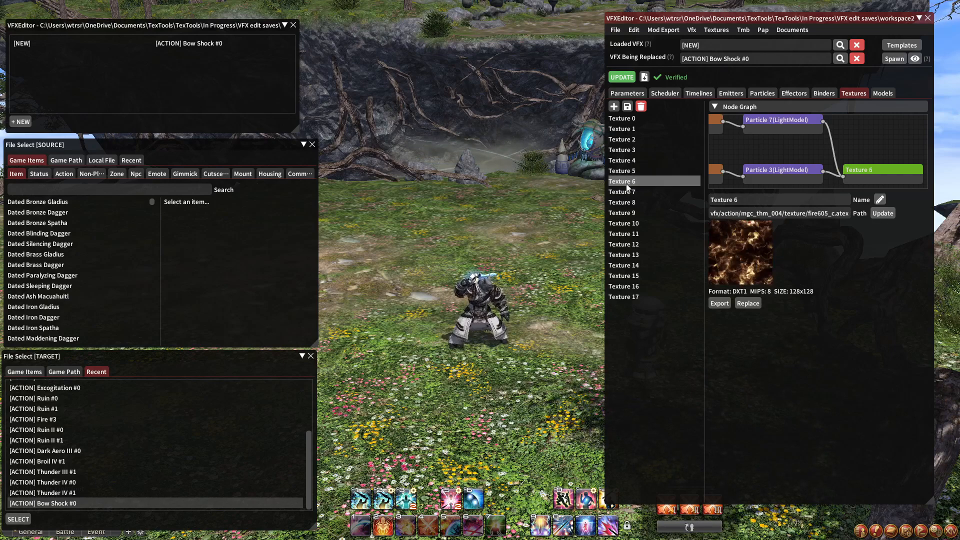
pyautogui.click(633, 194)
pyautogui.click(633, 183)
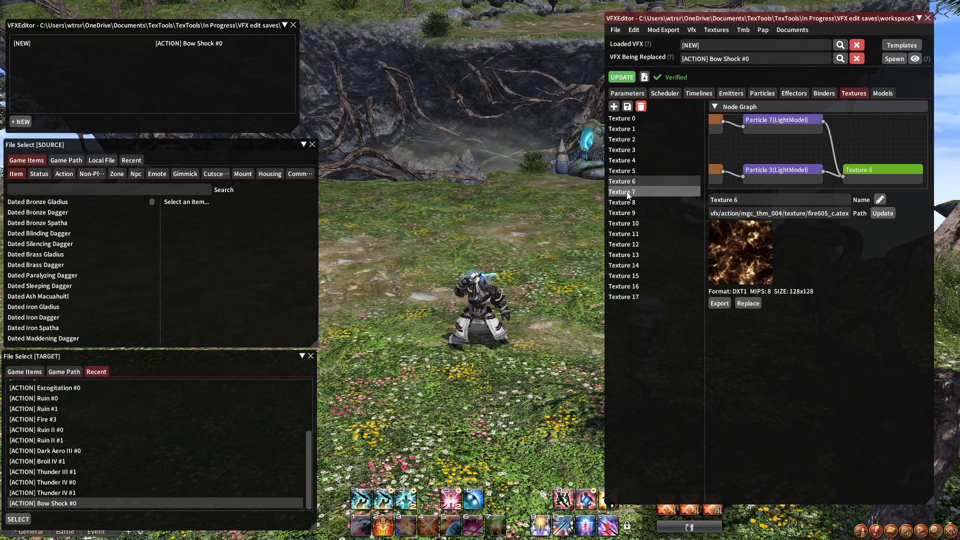
pyautogui.click(629, 193)
pyautogui.click(630, 201)
pyautogui.click(631, 213)
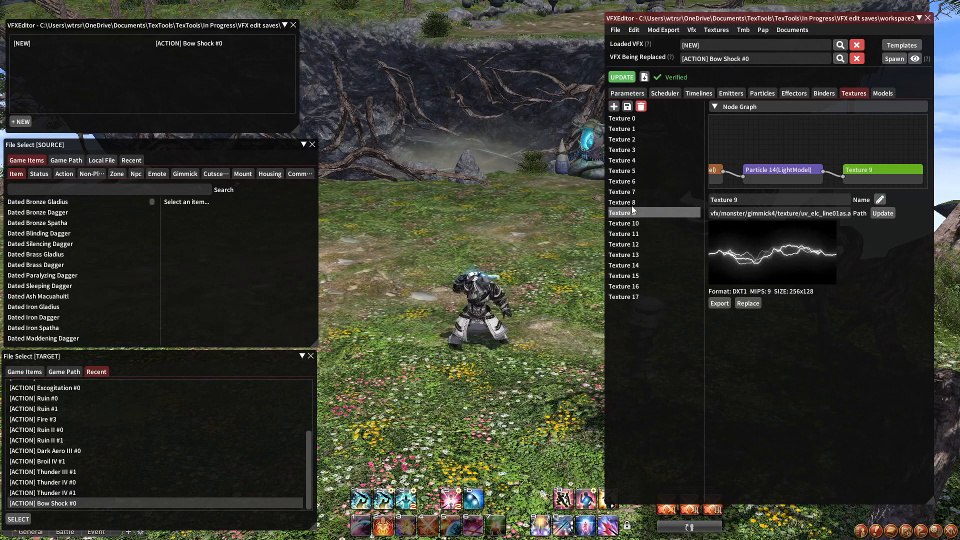
# Replace Texture 7's path with vfx/monster/d1025/texture/uvelcline03s.atex and apply the new path
pyautogui.click(633, 192)
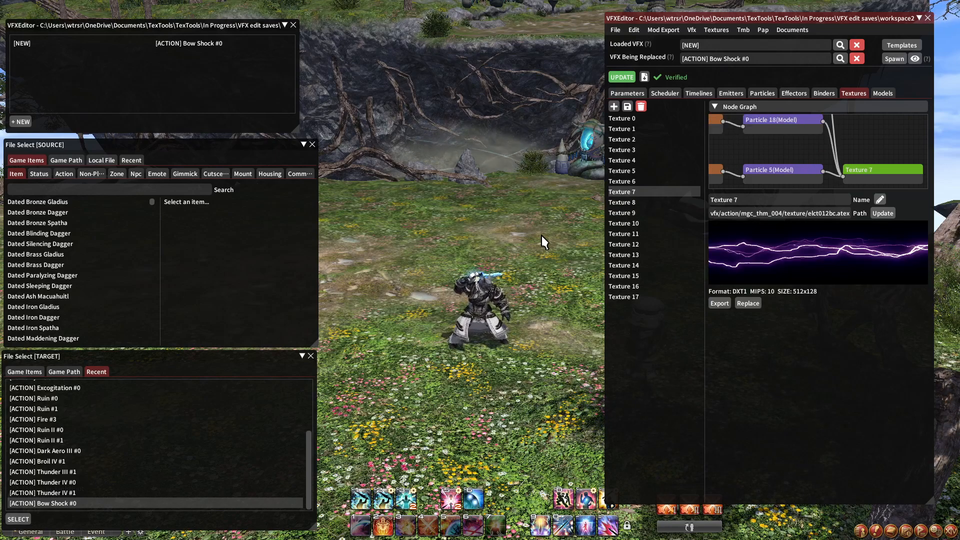
pyautogui.hotkey('alt', 'Tab')
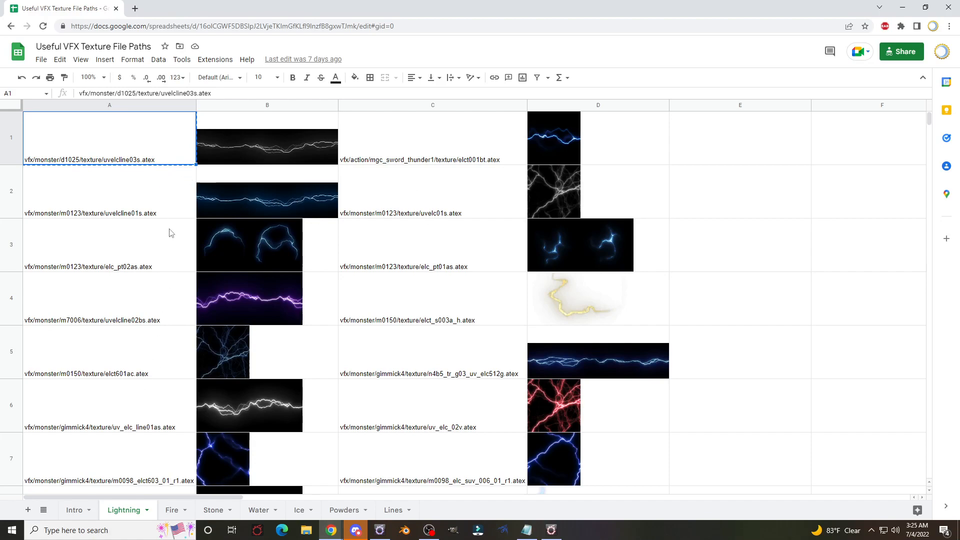
pyautogui.click(549, 533)
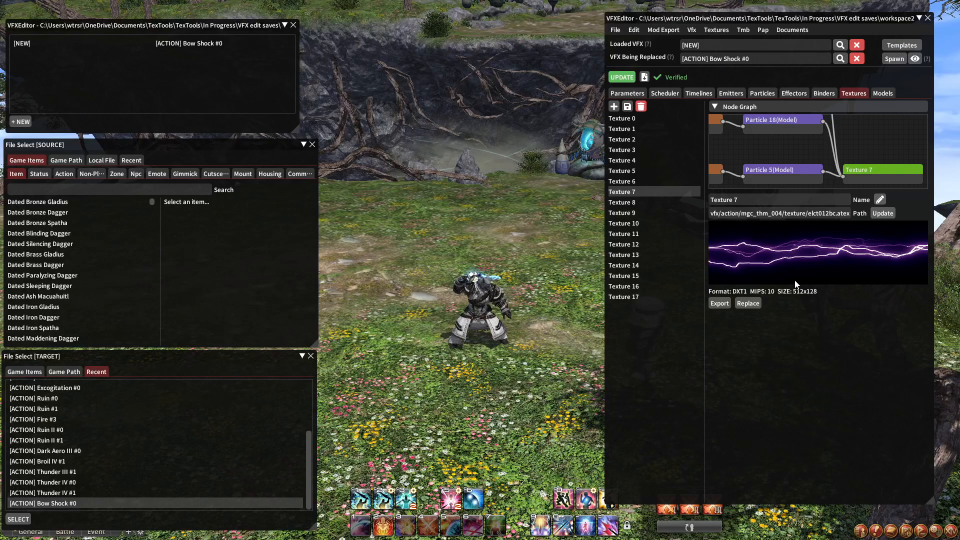
pyautogui.moveTo(712, 216); pyautogui.dragTo(897, 221)
pyautogui.write('vfx/monster/d1025/texture/uvelcline03s.atex')
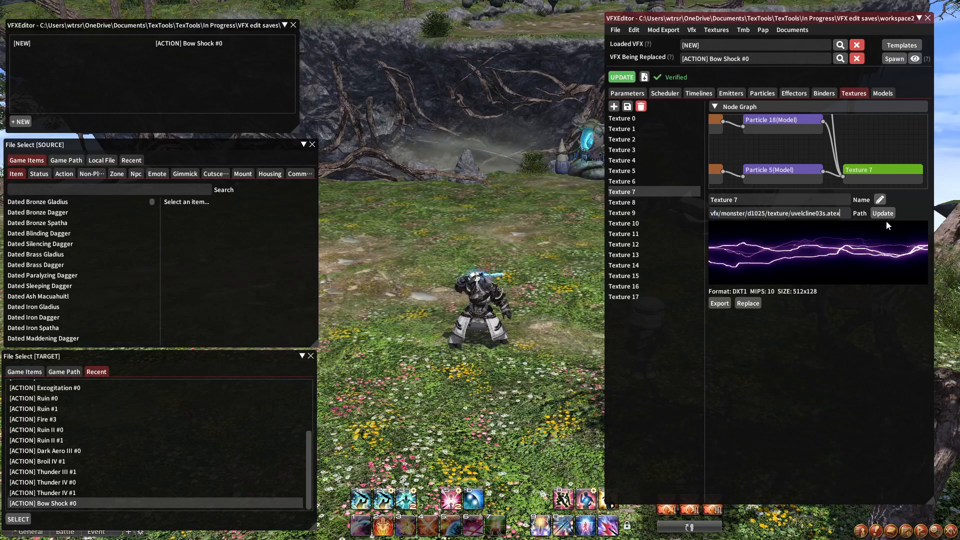
pyautogui.click(882, 214)
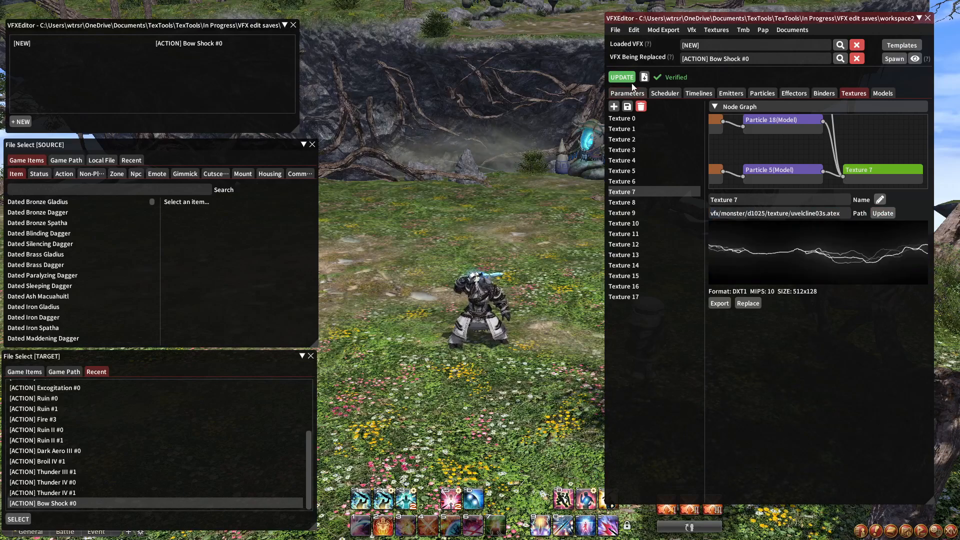
# Look through the remaining textures from Texture 8 to Texture 17 for colored lightning images
pyautogui.click(641, 204)
pyautogui.click(636, 212)
pyautogui.click(630, 223)
pyautogui.click(624, 233)
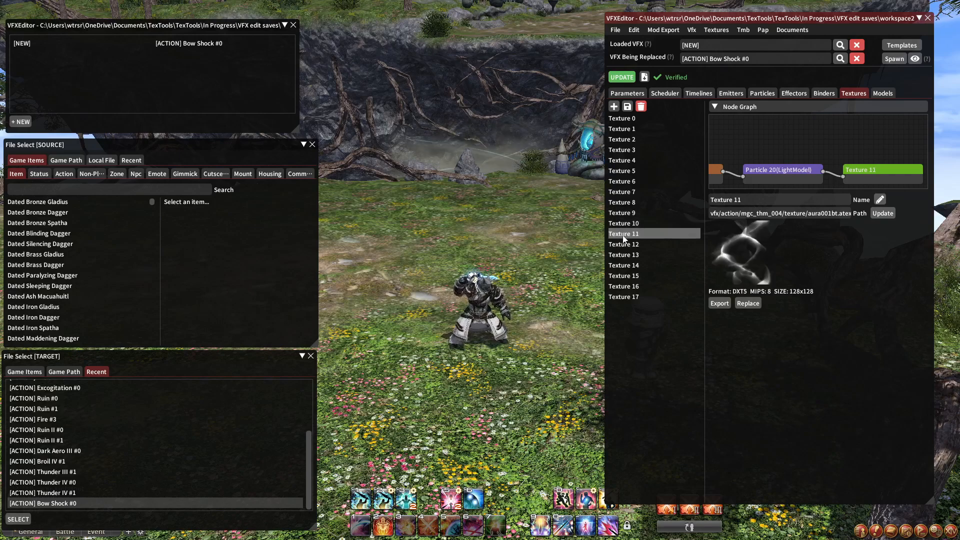
pyautogui.click(625, 244)
pyautogui.click(625, 255)
pyautogui.click(624, 265)
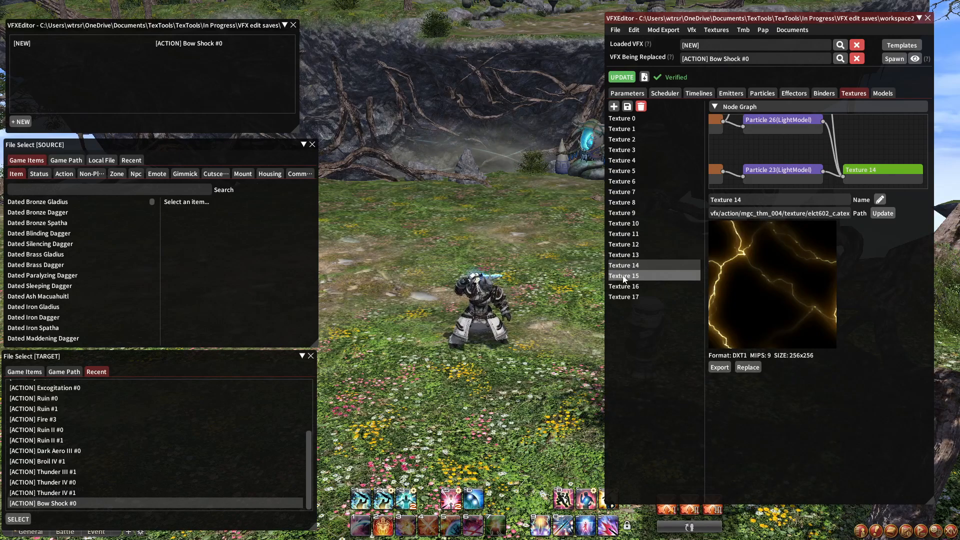
pyautogui.click(625, 276)
pyautogui.click(623, 286)
pyautogui.click(622, 294)
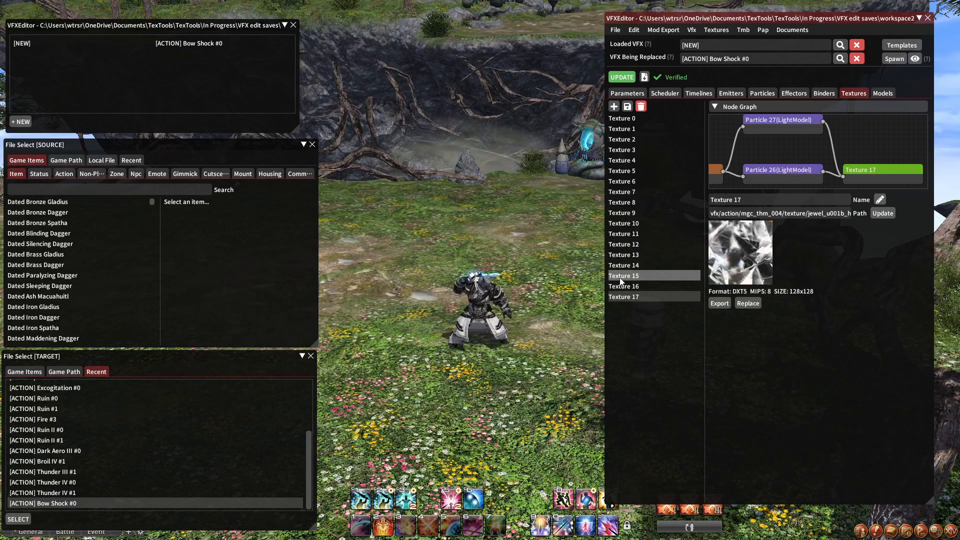
# Examine Particle 1's color animation and the mask texture assigned to its Texture Color 1
pyautogui.click(758, 94)
pyautogui.click(680, 107)
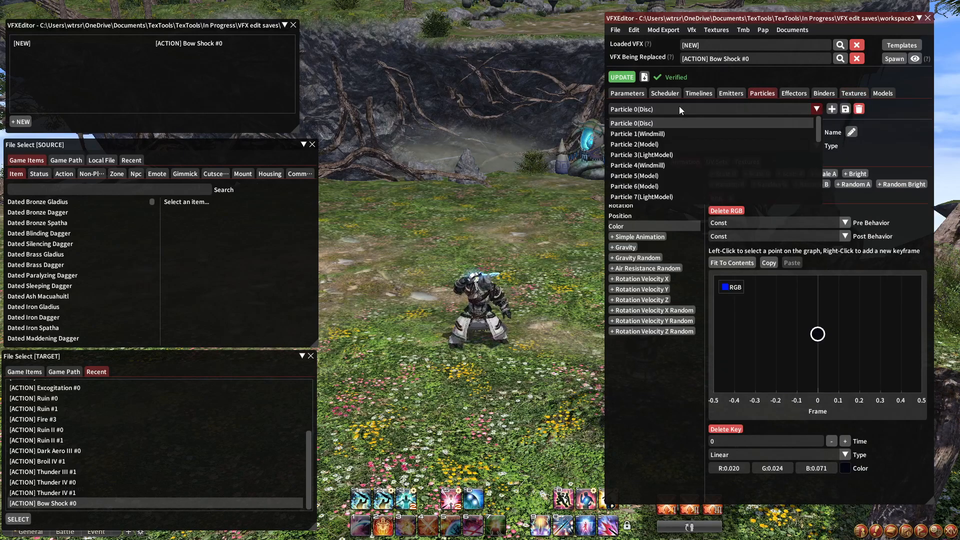
pyautogui.click(658, 134)
pyautogui.click(644, 227)
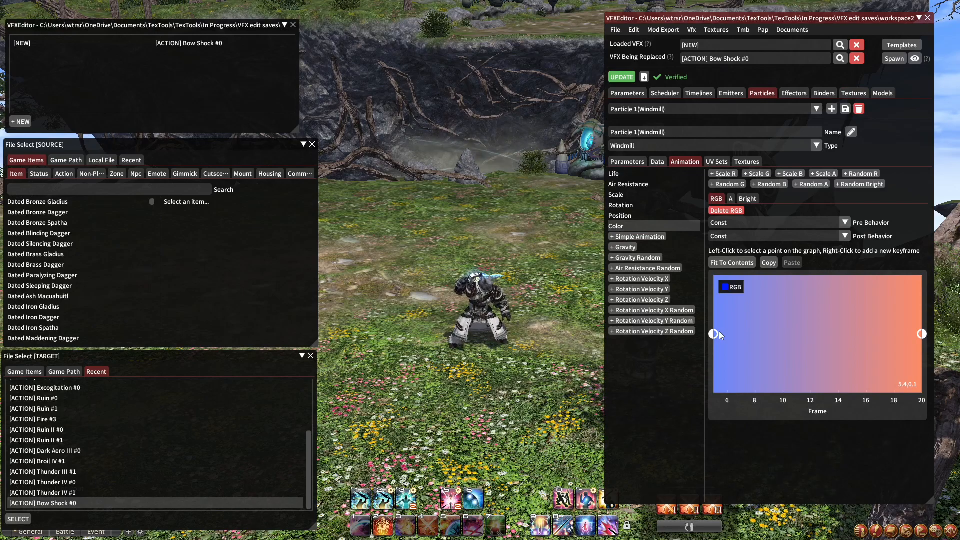
pyautogui.click(745, 162)
pyautogui.click(753, 212)
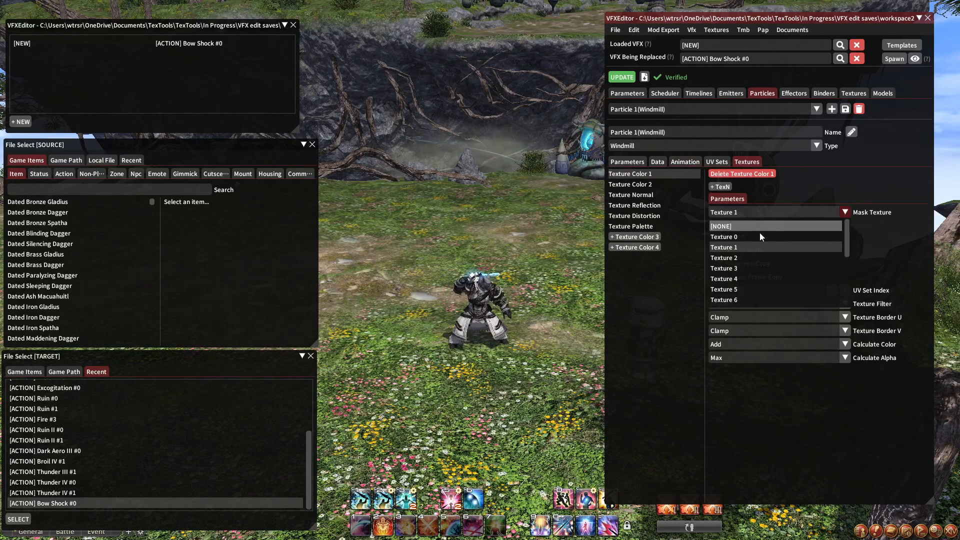
pyautogui.click(678, 168)
pyautogui.click(680, 162)
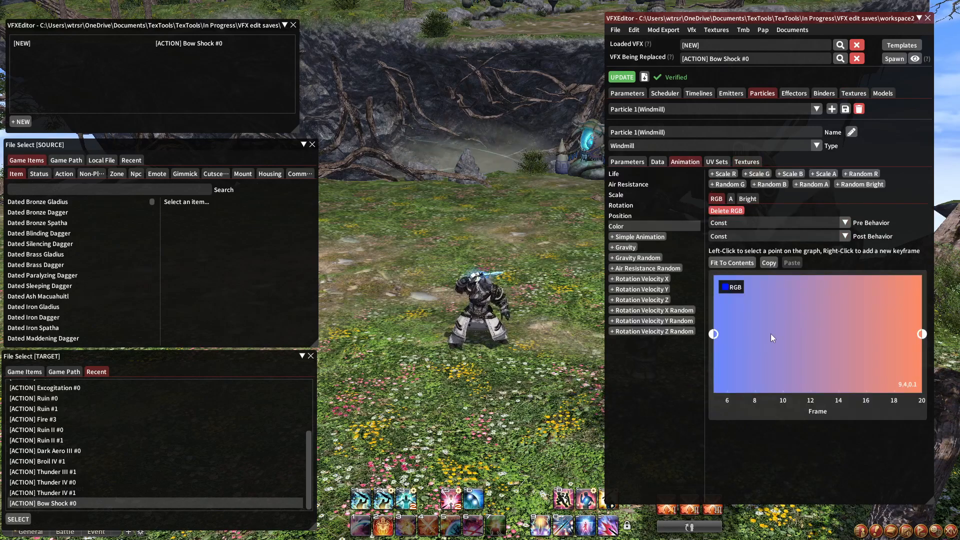
# Change Particle 1's frame 5 color key to yellow-orange (R 1.000, G 0.813, B 0.420) and preview the Bow Shock effect
pyautogui.click(714, 335)
pyautogui.click(850, 466)
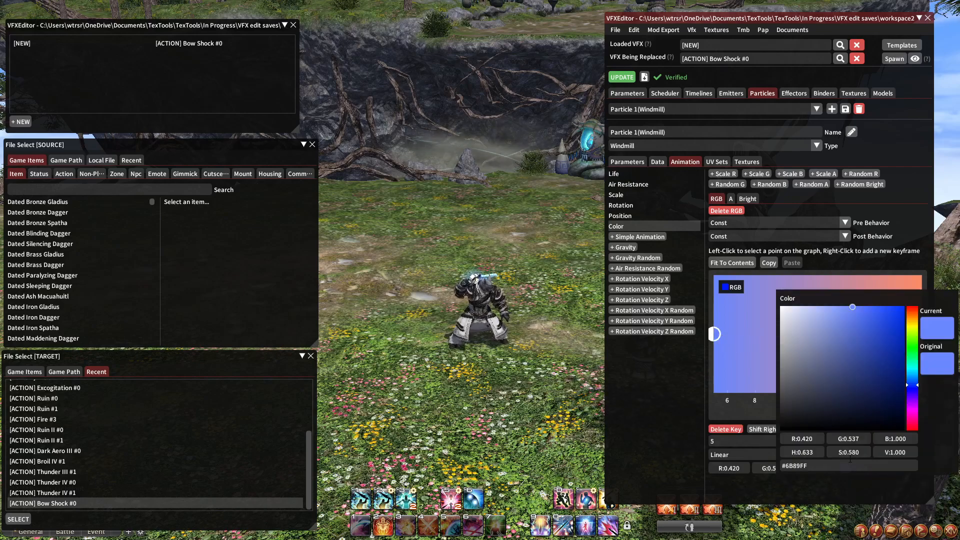
pyautogui.click(912, 320)
pyautogui.click(908, 285)
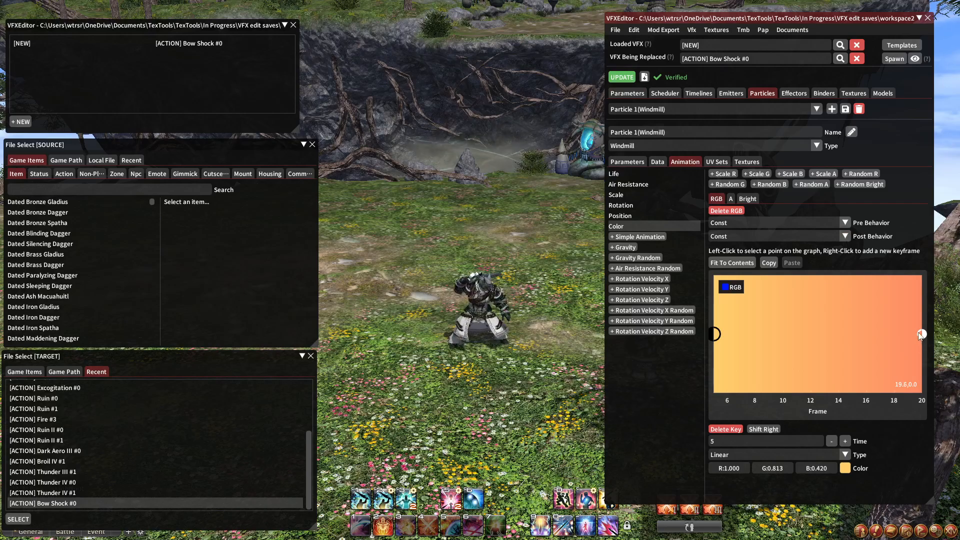
pyautogui.click(894, 59)
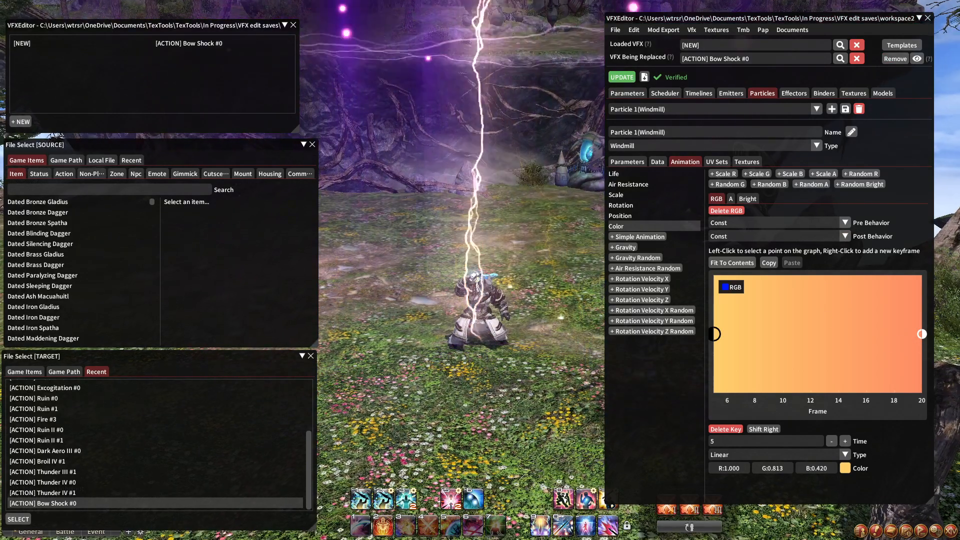
pyautogui.click(895, 59)
# Recolor the RGB key of Particle 2's color animation to yellow-orange (R 1.000, G 0.793, B 0.404)
pyautogui.click(689, 107)
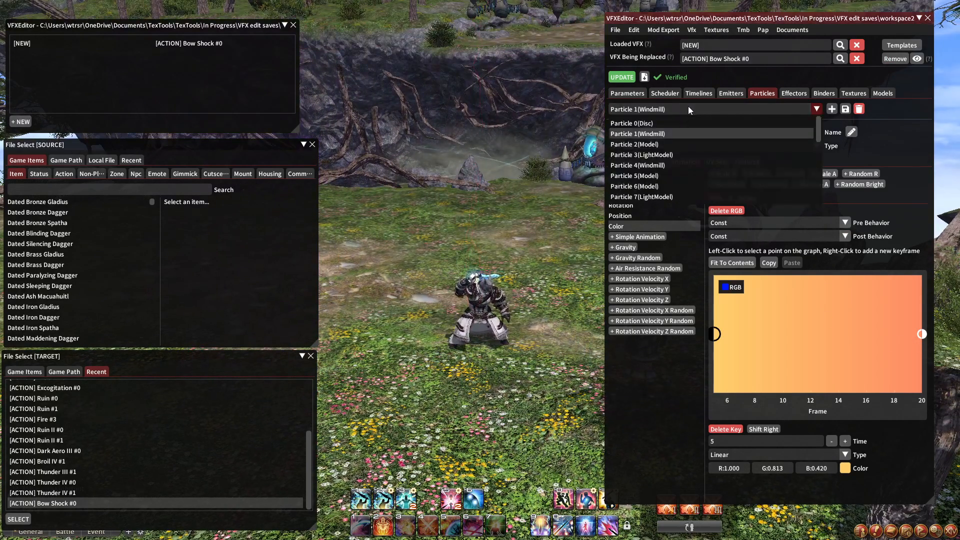
pyautogui.click(653, 140)
pyautogui.click(660, 226)
pyautogui.click(818, 333)
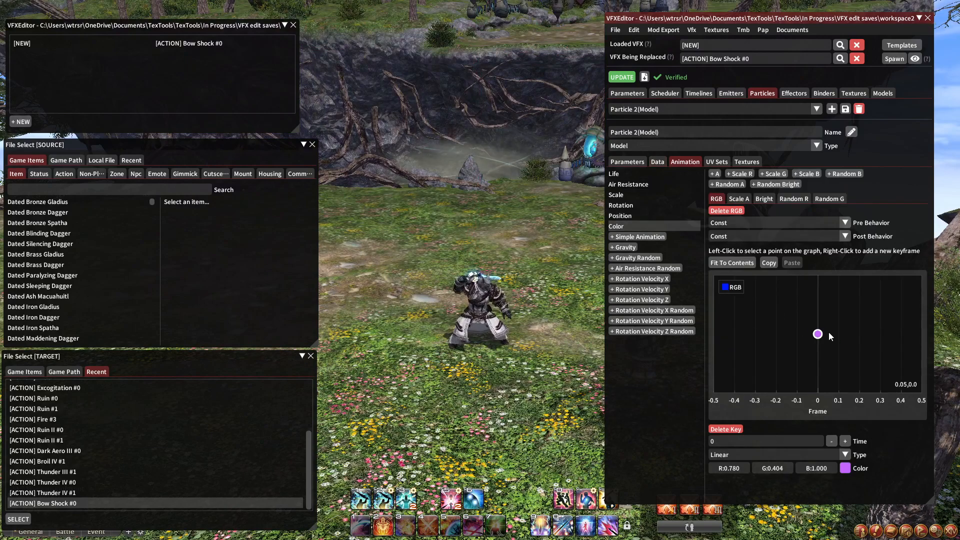
pyautogui.click(846, 468)
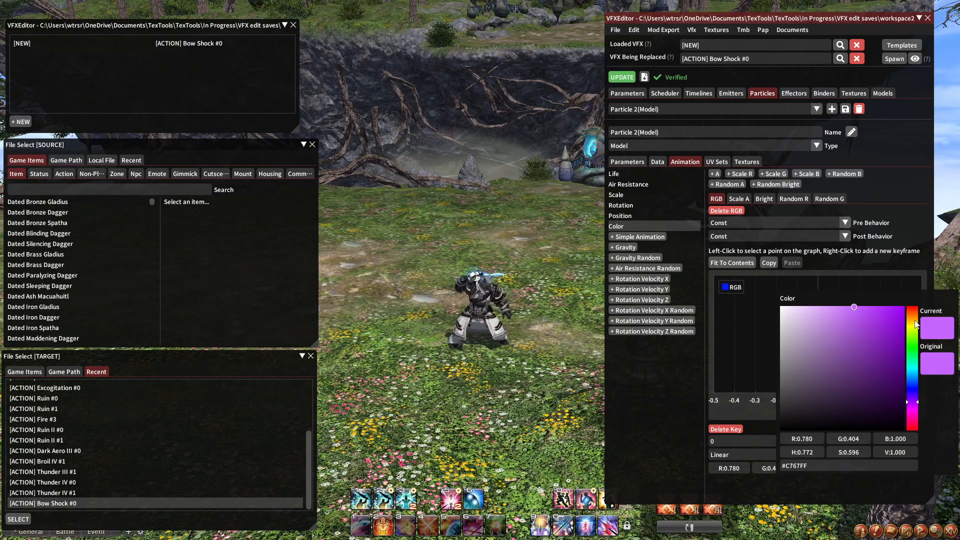
pyautogui.click(912, 320)
pyautogui.click(908, 287)
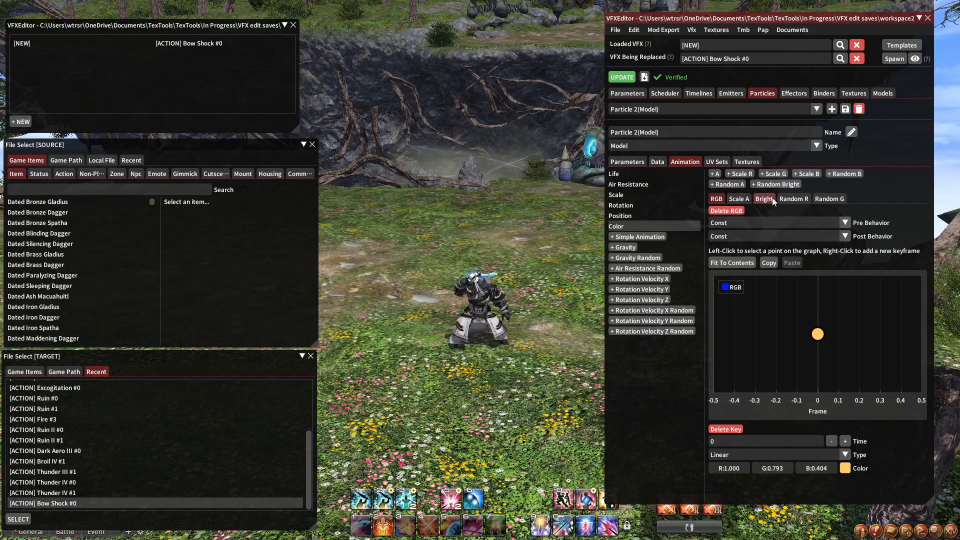
# Inspect Particle 2's Random R, Random G and Scale A color curves, and spawn the effect to preview it
pyautogui.click(789, 199)
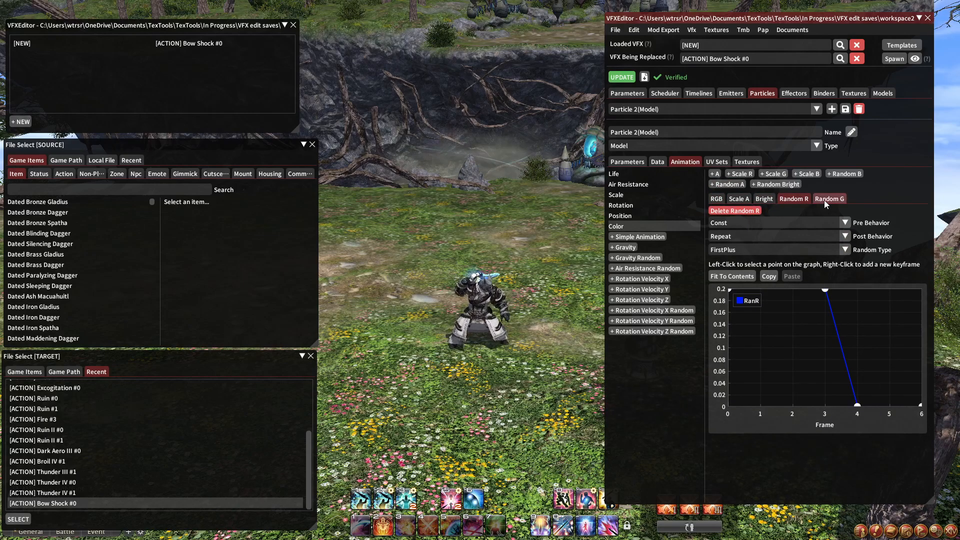
pyautogui.scroll(-4, 777, 325)
pyautogui.moveTo(776, 324); pyautogui.dragTo(806, 344)
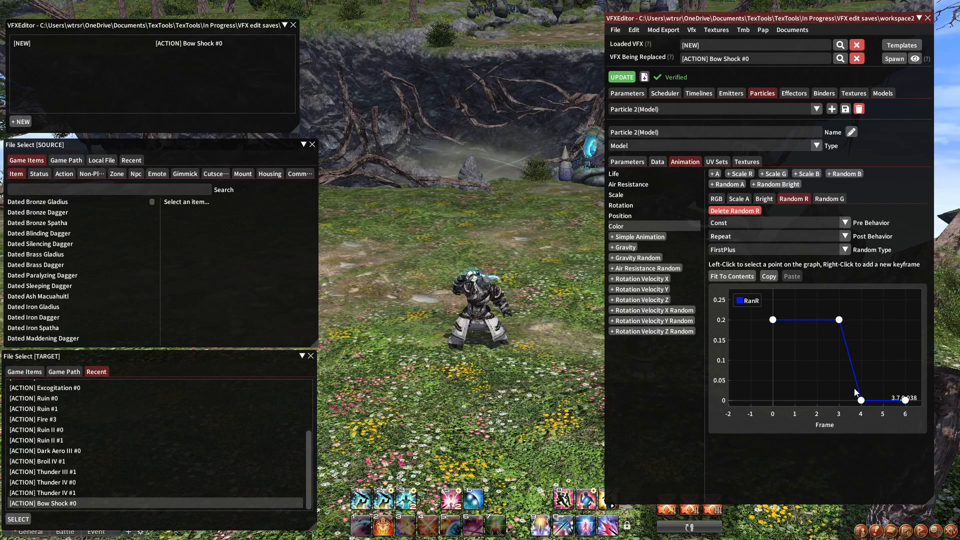
pyautogui.click(830, 199)
pyautogui.click(794, 199)
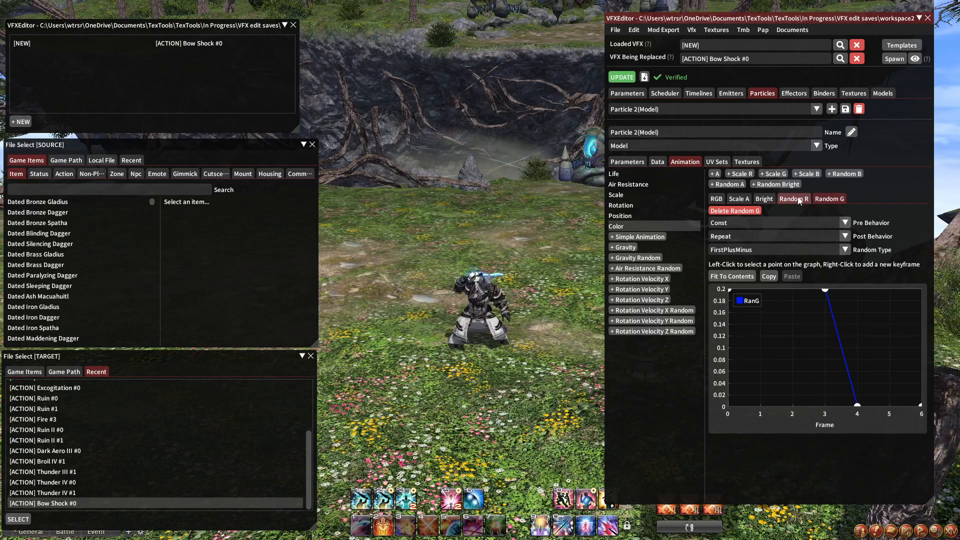
pyautogui.click(738, 201)
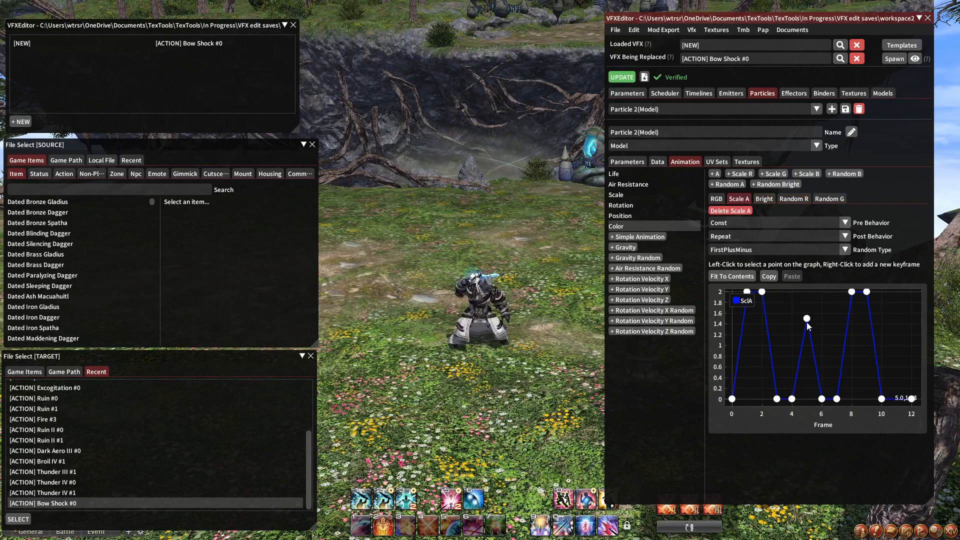
pyautogui.click(894, 58)
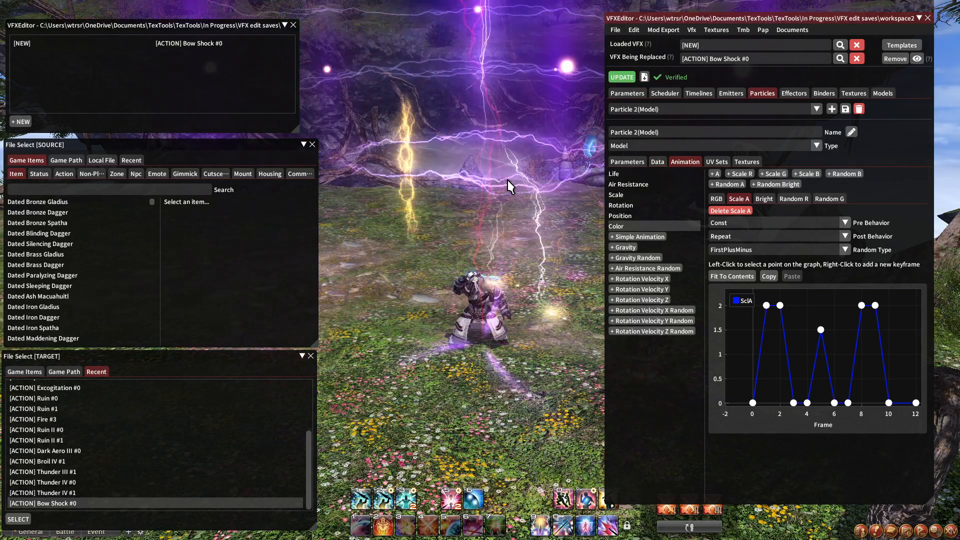
# Delete the Scale B curve from Particle 3's color animation
pyautogui.click(682, 107)
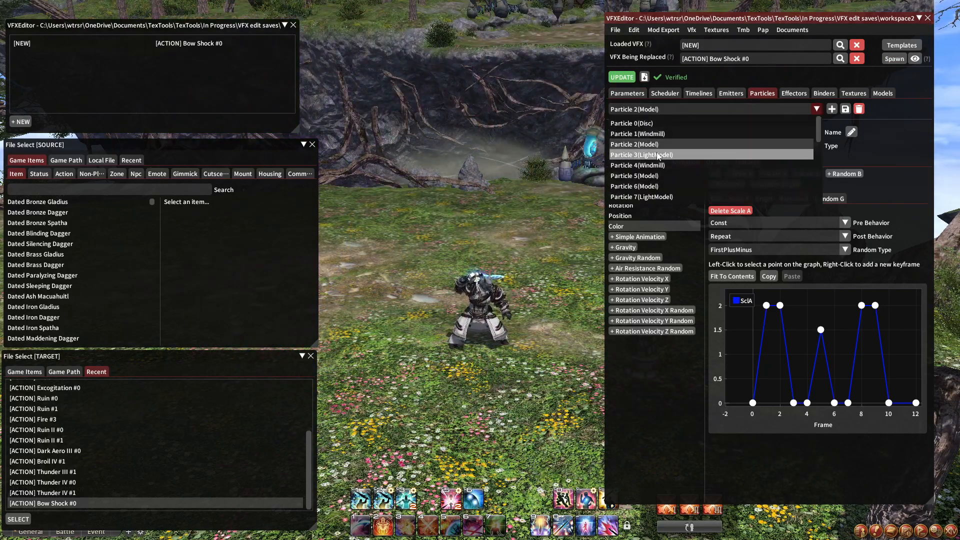
pyautogui.click(650, 154)
pyautogui.click(637, 228)
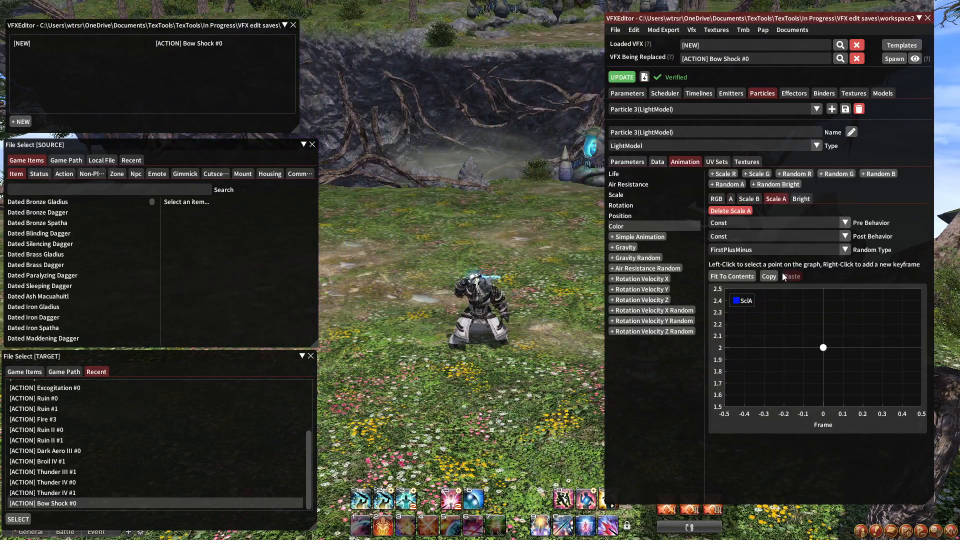
pyautogui.click(750, 213)
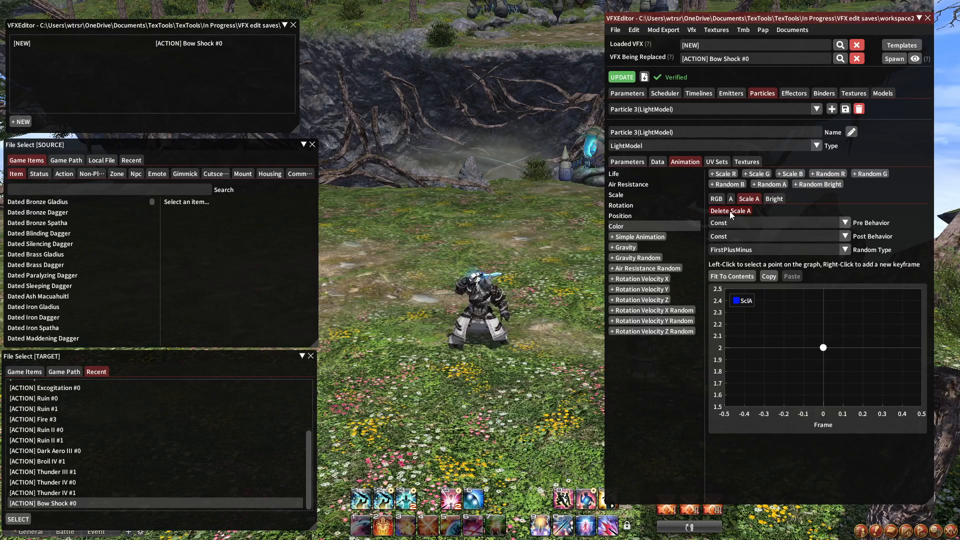
# Set Particle 3's RGB key to yellow-orange (R 1.000, G 0.771, B 0.420) and update the VFX
pyautogui.click(821, 328)
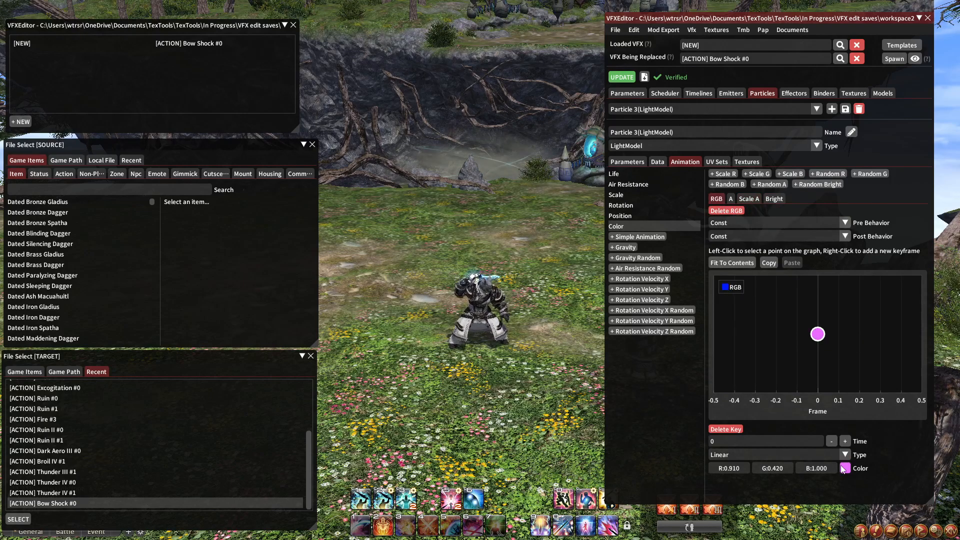
pyautogui.click(873, 468)
pyautogui.moveTo(911, 329); pyautogui.dragTo(910, 319)
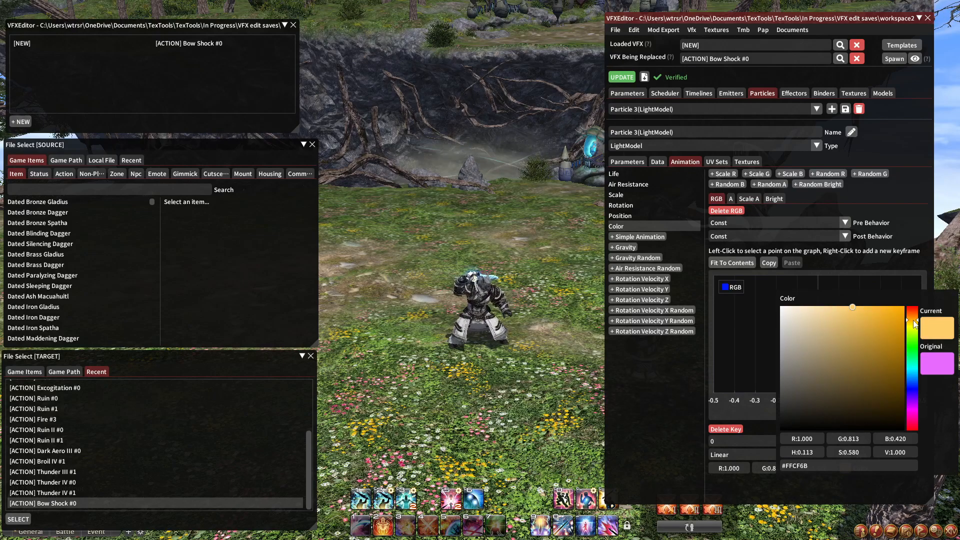
pyautogui.click(896, 282)
pyautogui.click(622, 79)
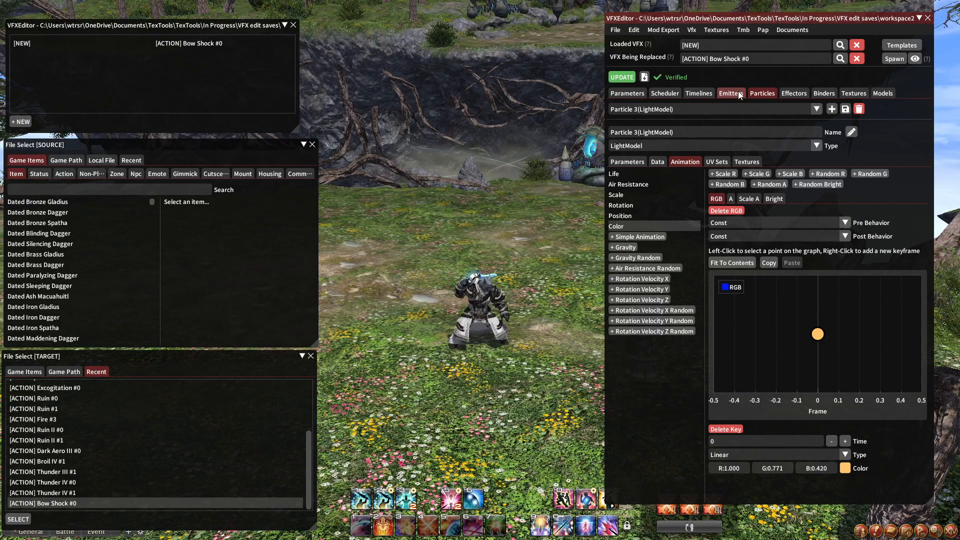
# Recolor Particle 4's RGB key to dark gold (R 0.635, G 0.497, B 0.129) and update the VFX
pyautogui.click(739, 93)
pyautogui.click(757, 93)
pyautogui.click(690, 109)
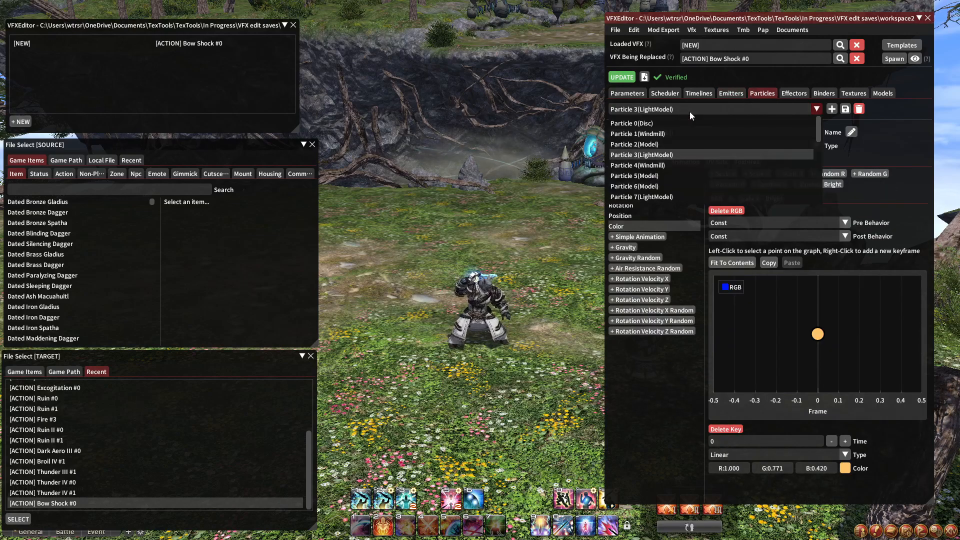
pyautogui.click(655, 165)
pyautogui.click(638, 225)
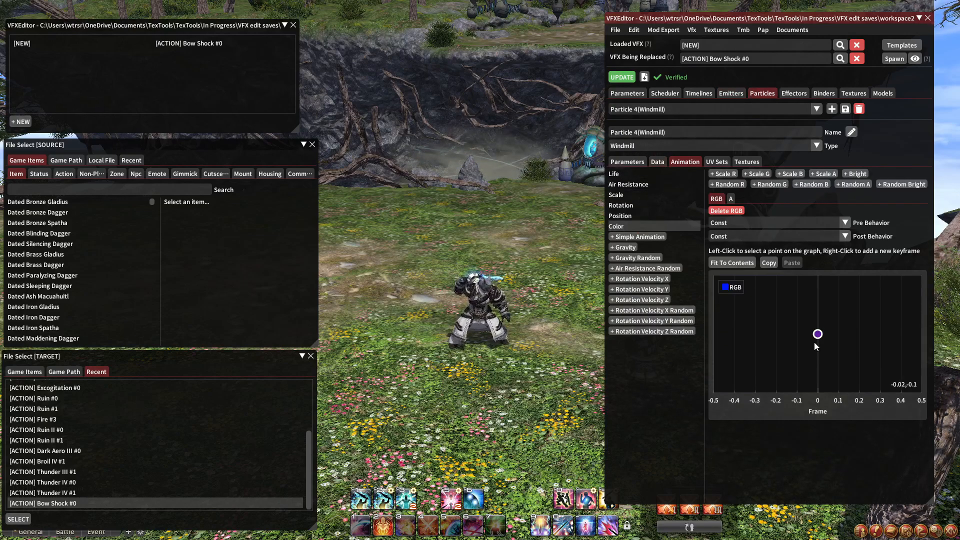
pyautogui.click(824, 337)
pyautogui.click(845, 468)
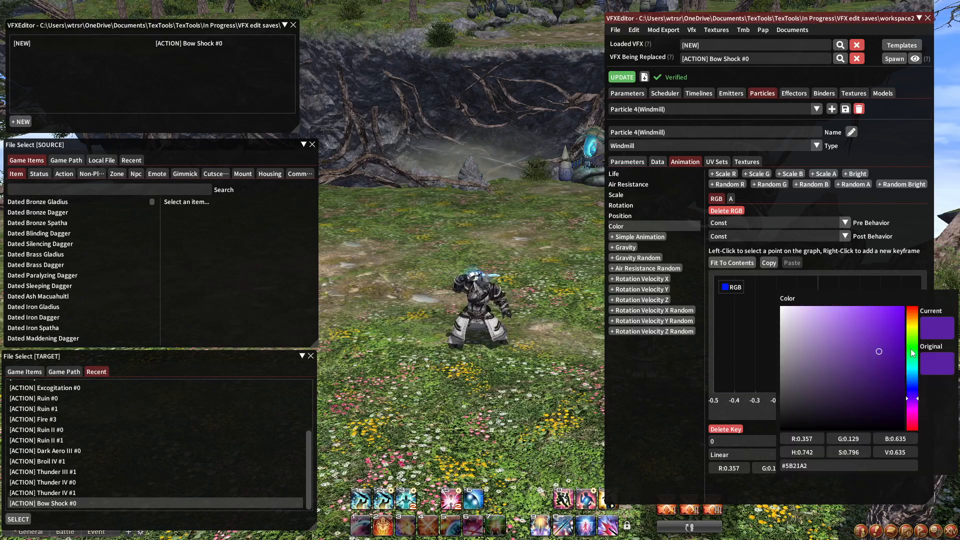
pyautogui.click(913, 323)
pyautogui.click(835, 238)
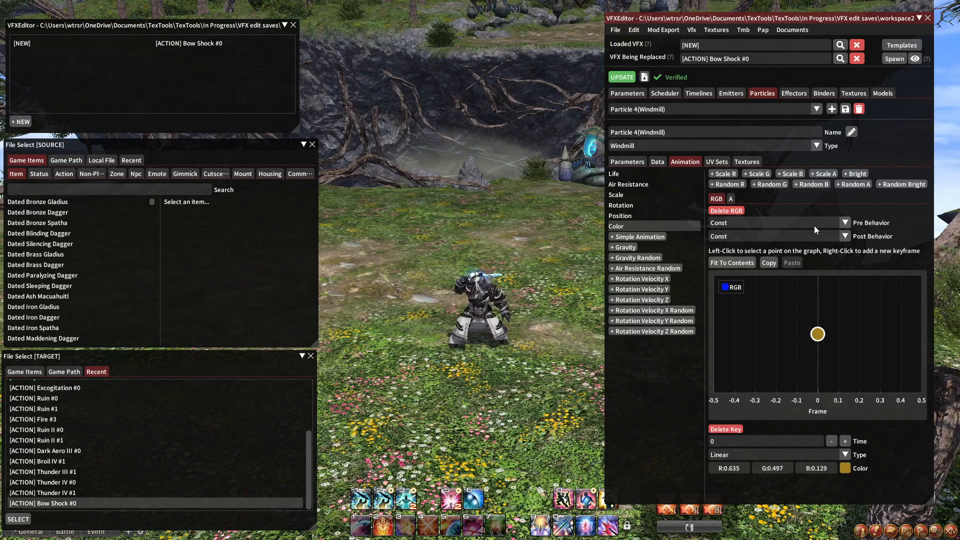
pyautogui.click(623, 80)
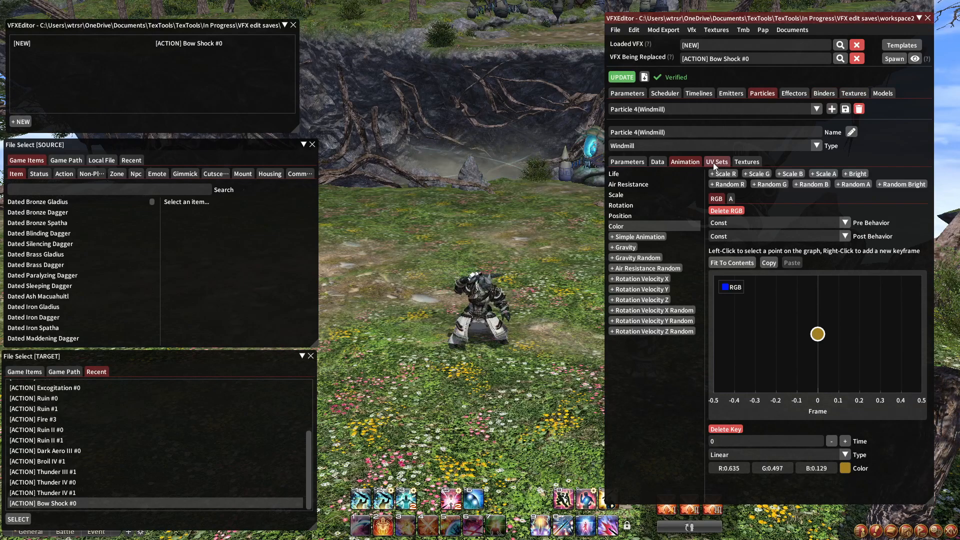
# Check the Color Begin data of Particle 2 and return to its color animation
pyautogui.click(660, 109)
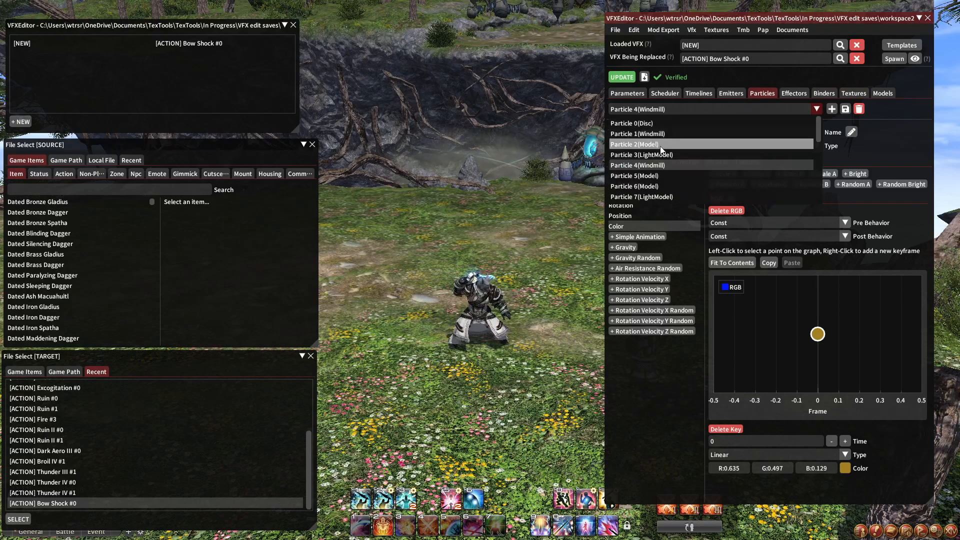
pyautogui.click(661, 141)
pyautogui.click(676, 161)
pyautogui.click(640, 205)
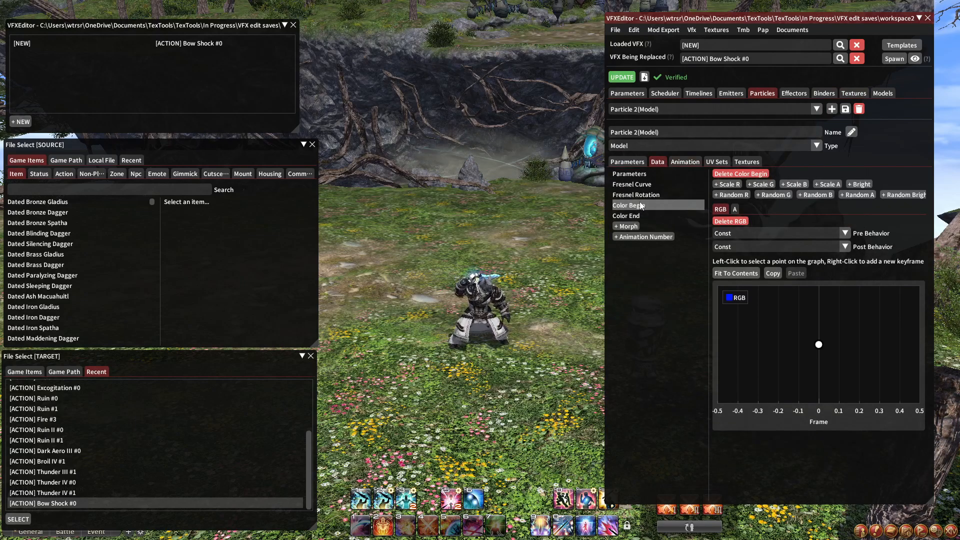
pyautogui.click(677, 159)
# Recolor the frame 0 RGB key in Particle 5's color animation from purple to dark orange
pyautogui.click(660, 109)
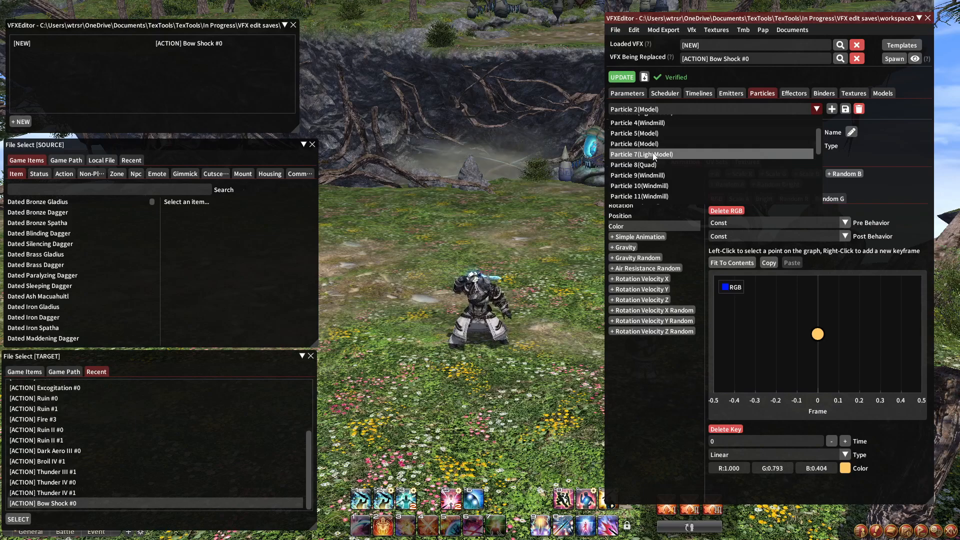
pyautogui.click(650, 133)
pyautogui.click(639, 228)
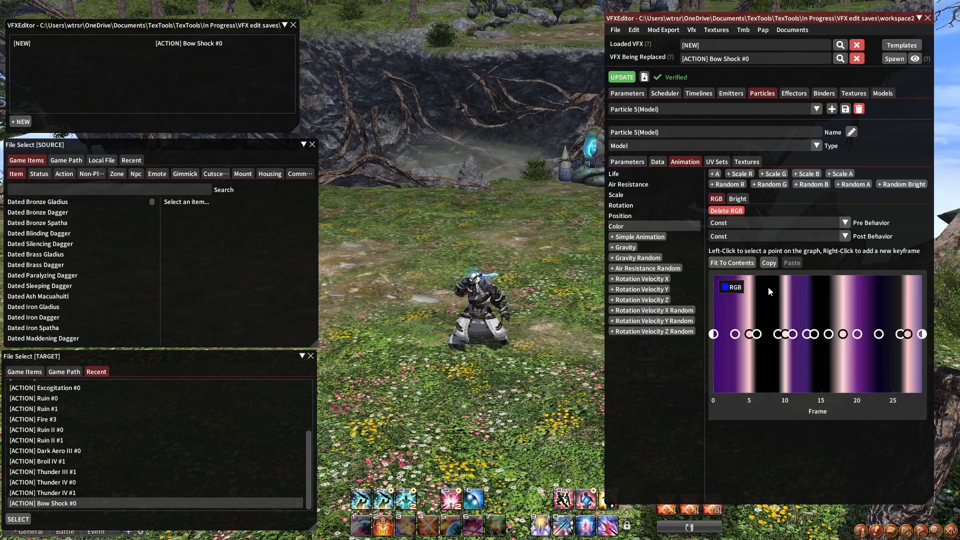
pyautogui.click(720, 336)
pyautogui.click(850, 469)
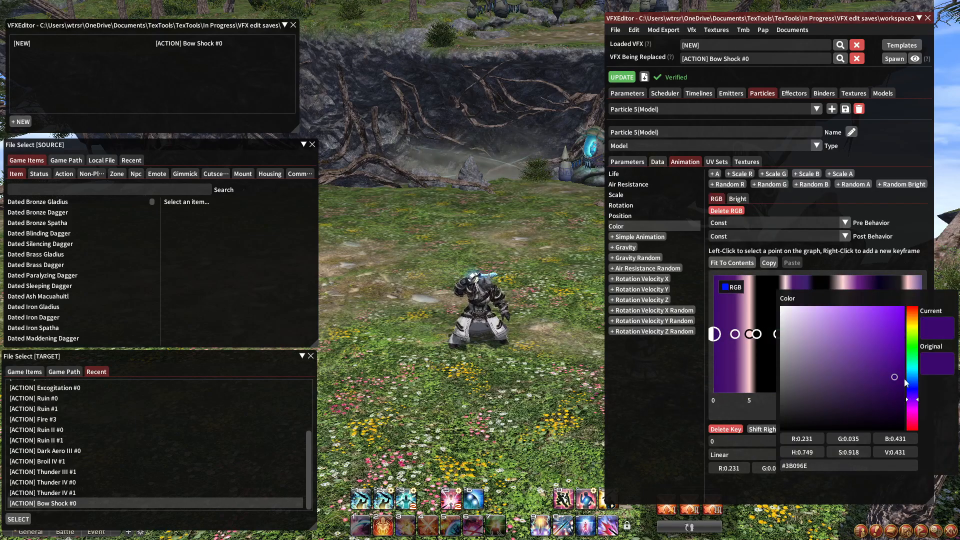
pyautogui.click(912, 320)
# Set Particle 5's RGB keys at frame 3 to R 0.431, G 0.308, B 0.098 and at frame 5 to R 1.000, G 0.910, B 0.808
pyautogui.click(735, 333)
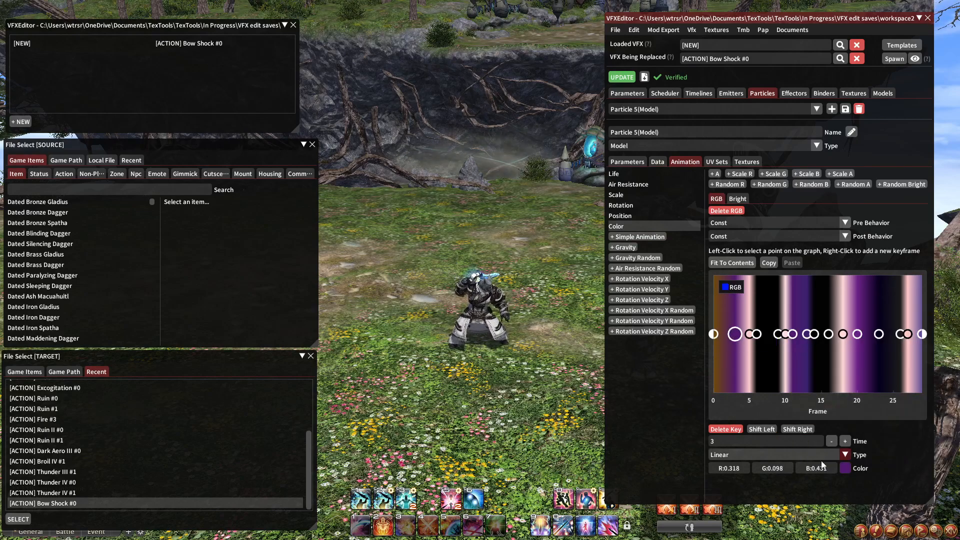
pyautogui.click(845, 468)
pyautogui.click(912, 320)
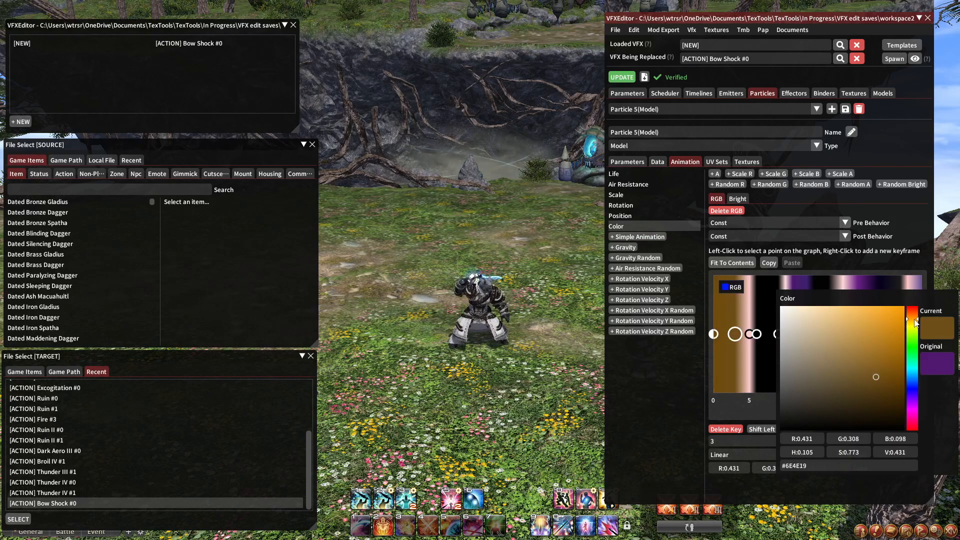
pyautogui.click(749, 335)
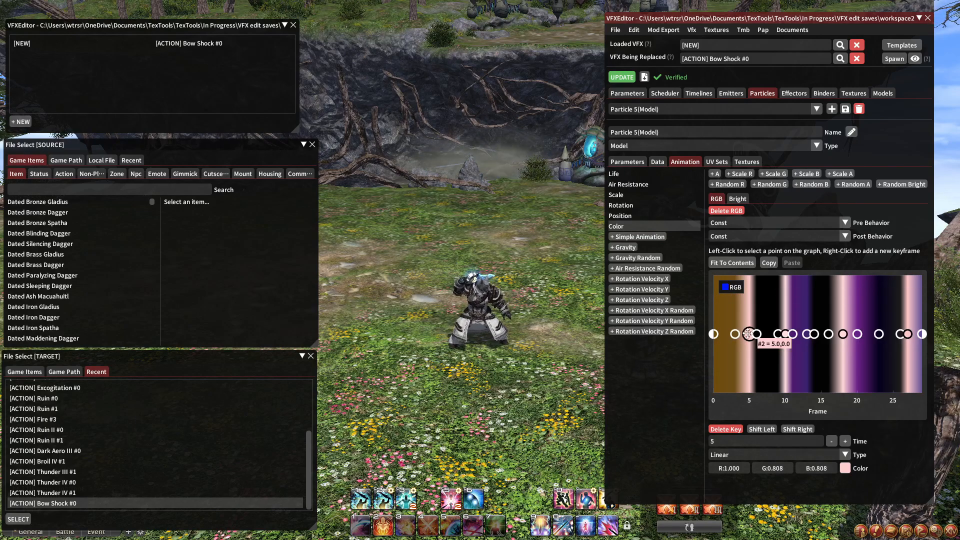
pyautogui.click(851, 470)
pyautogui.moveTo(913, 324); pyautogui.dragTo(912, 317)
pyautogui.click(774, 276)
# Recolor Particle 5's frame 10 RGB key to pale cream (R 1.000, G 0.946, B 0.871)
pyautogui.click(784, 334)
pyautogui.scroll(5, 777, 345)
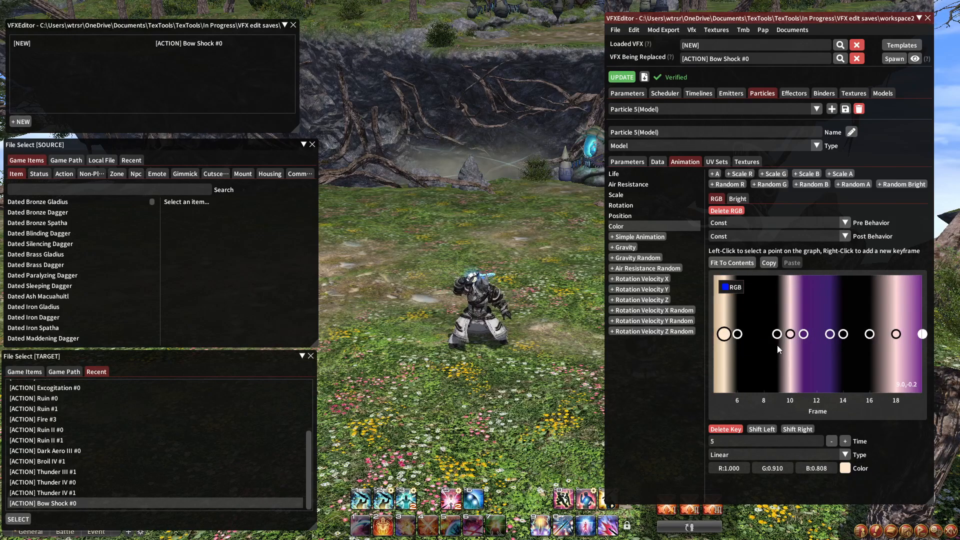
pyautogui.click(845, 470)
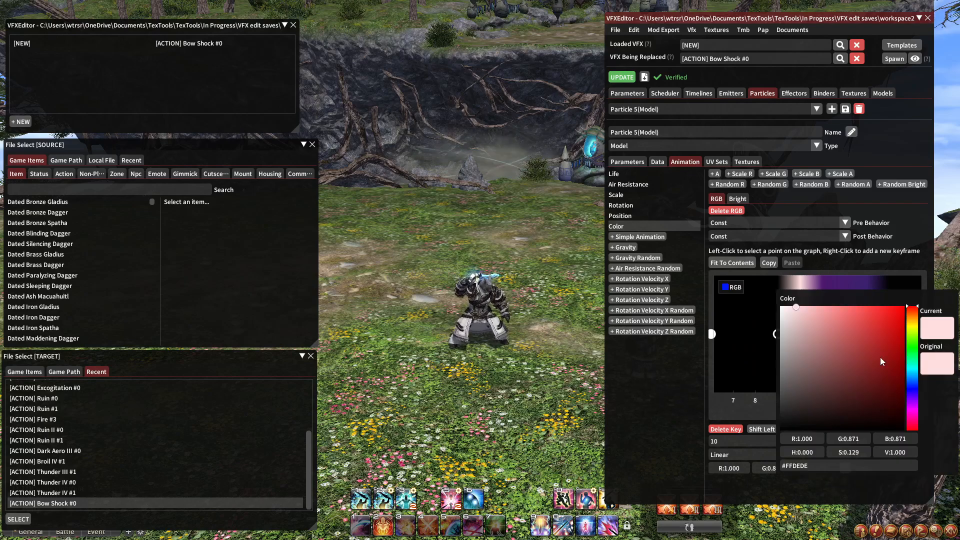
pyautogui.click(914, 318)
pyautogui.click(862, 282)
# Shift the hue of Particle 5's frame 11 RGB key from purple to dark orange-brown
pyautogui.moveTo(831, 320); pyautogui.dragTo(784, 335)
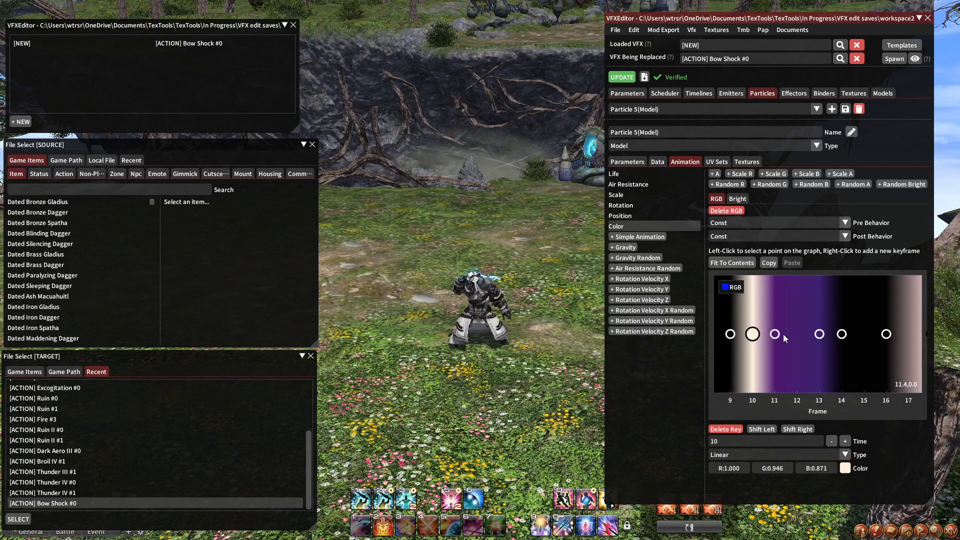
pyautogui.click(845, 470)
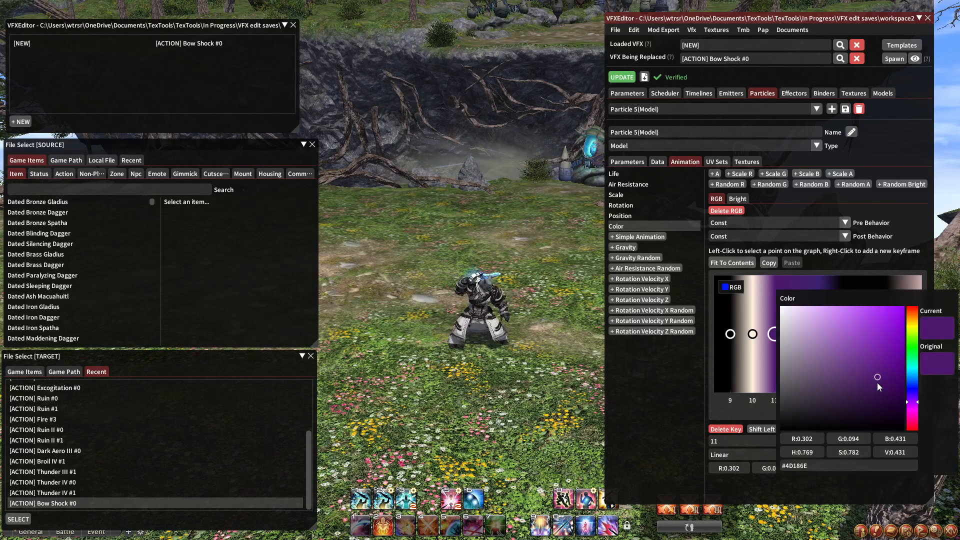
pyautogui.click(912, 319)
pyautogui.moveTo(908, 316); pyautogui.dragTo(907, 318)
pyautogui.click(839, 281)
# Recolor Particle 5's frame 13 RGB key to dark orange-brown (R 0.431, G 0.314, B 0.133)
pyautogui.moveTo(834, 285); pyautogui.dragTo(798, 303)
pyautogui.click(784, 335)
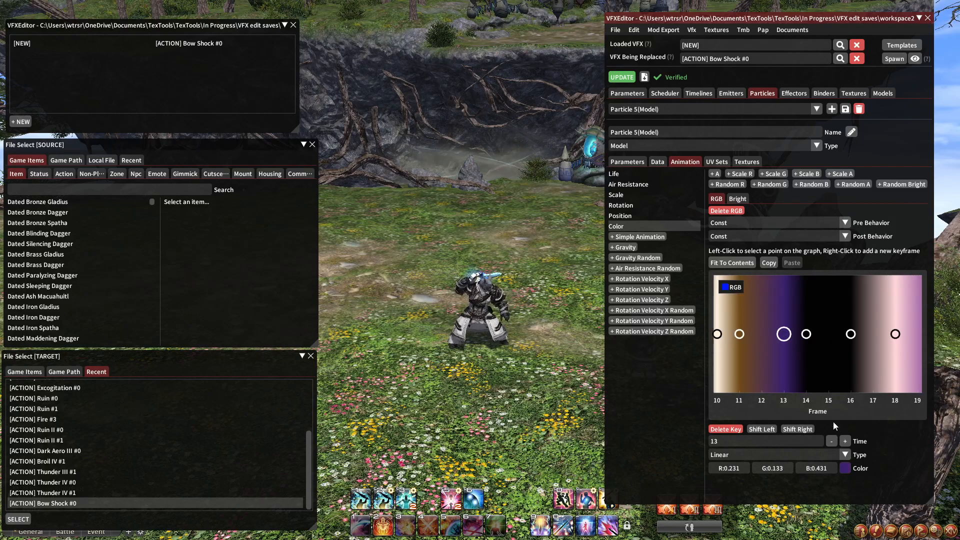
pyautogui.click(845, 469)
pyautogui.click(913, 319)
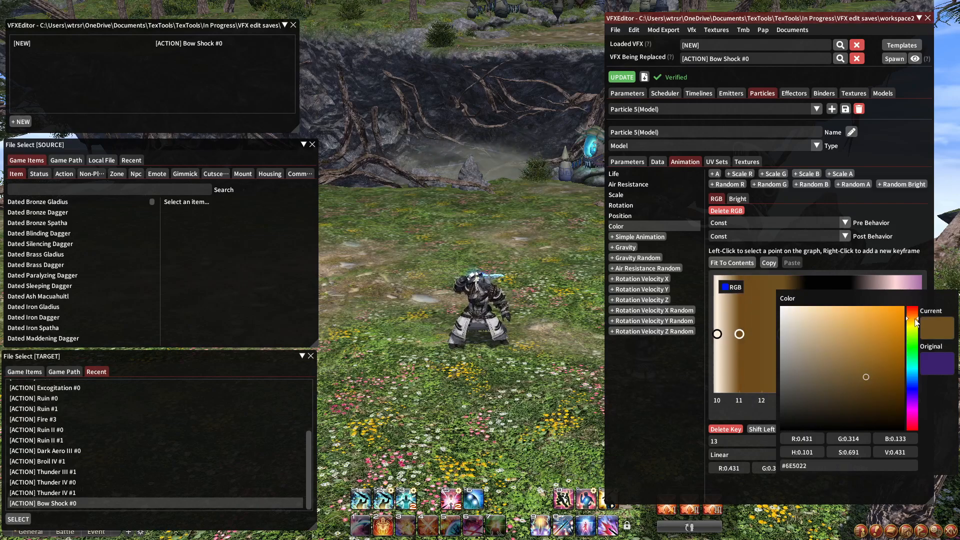
pyautogui.click(868, 289)
# Set Particle 5's RGB keys at frame 18 to R 1.000, G 0.940, B 0.847 and at frame 20 to R 0.533, G 0.395, B 0.133
pyautogui.moveTo(875, 293); pyautogui.dragTo(776, 326)
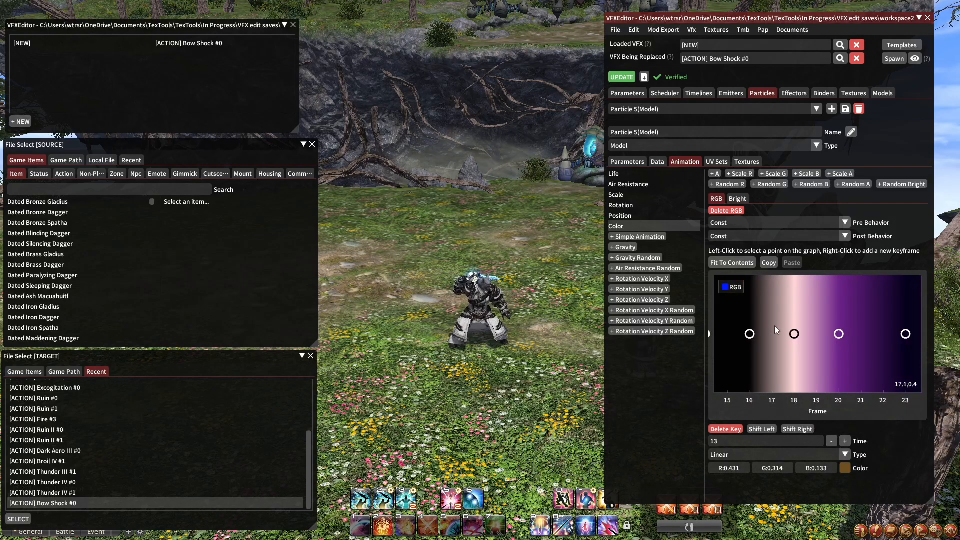
pyautogui.click(845, 468)
pyautogui.click(917, 324)
pyautogui.click(851, 274)
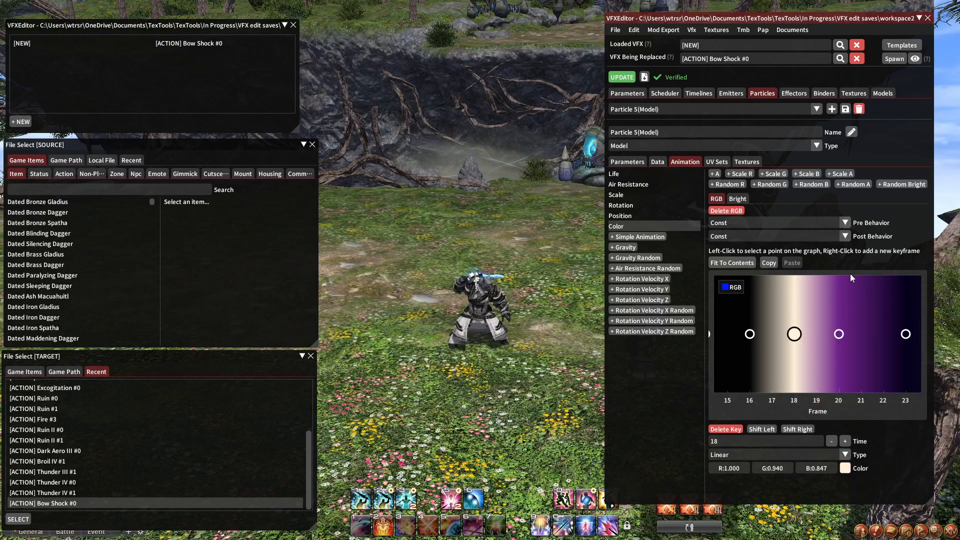
pyautogui.moveTo(790, 278); pyautogui.dragTo(772, 301)
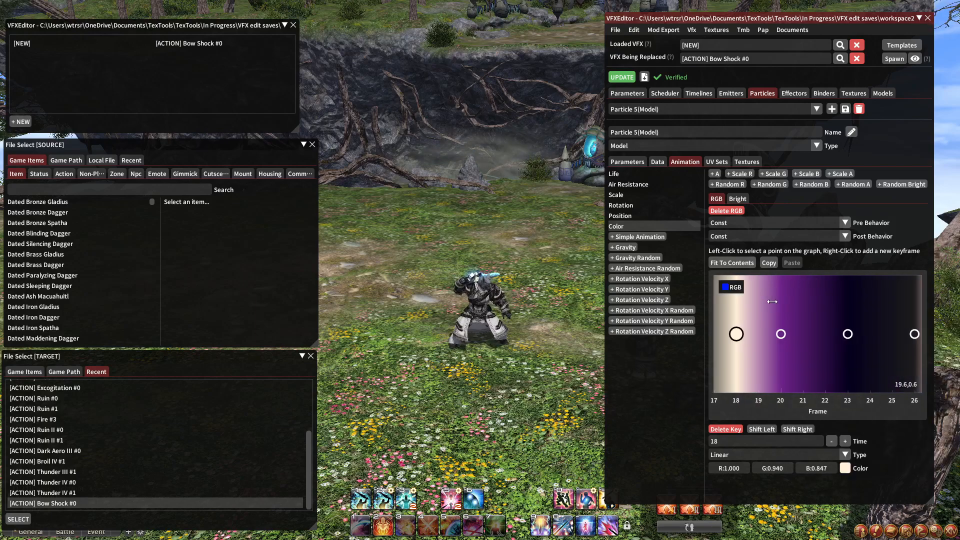
pyautogui.click(844, 469)
pyautogui.click(913, 320)
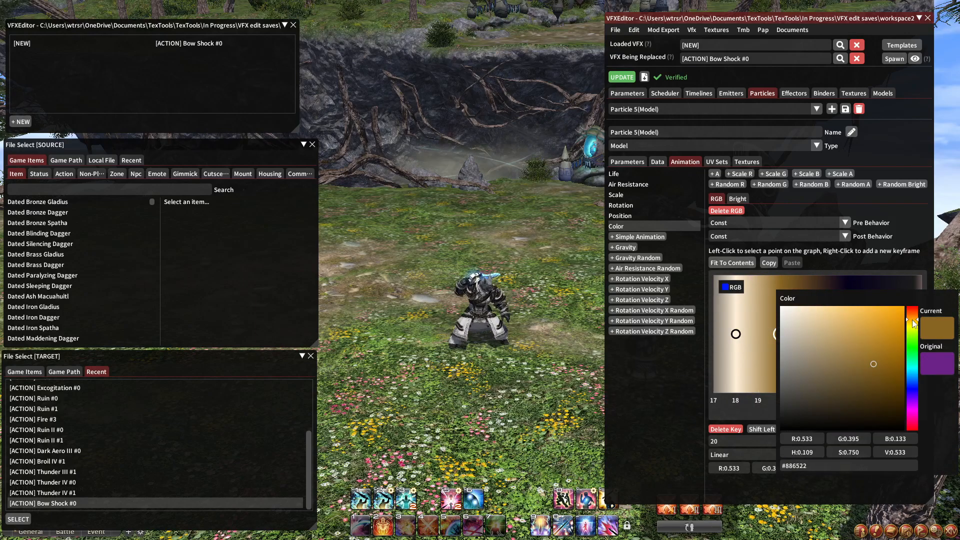
pyautogui.click(884, 300)
# Recolor Particle 5's frame 23 RGB key to very dark brown (R 0.110, G 0.072, B 0.000)
pyautogui.moveTo(884, 302); pyautogui.dragTo(803, 316)
pyautogui.click(767, 334)
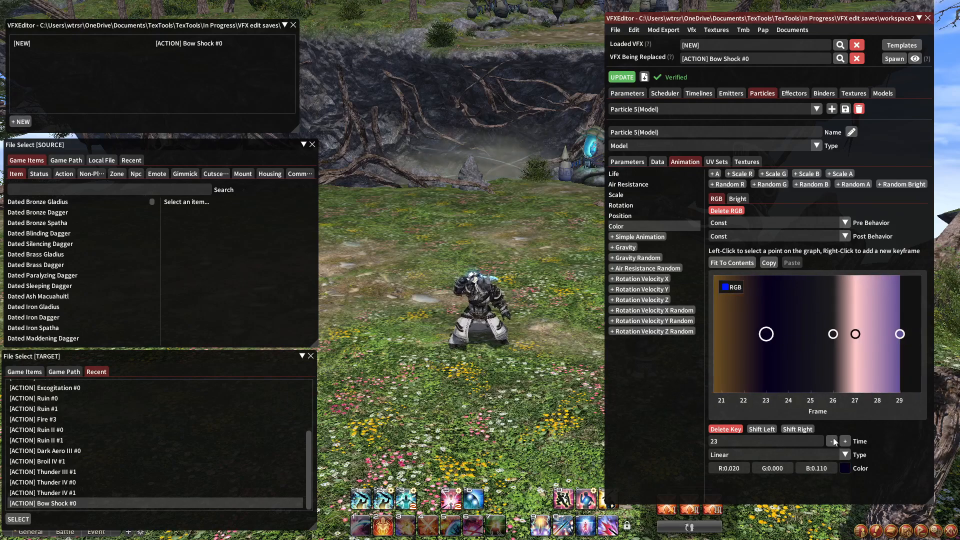
pyautogui.click(845, 468)
pyautogui.click(911, 317)
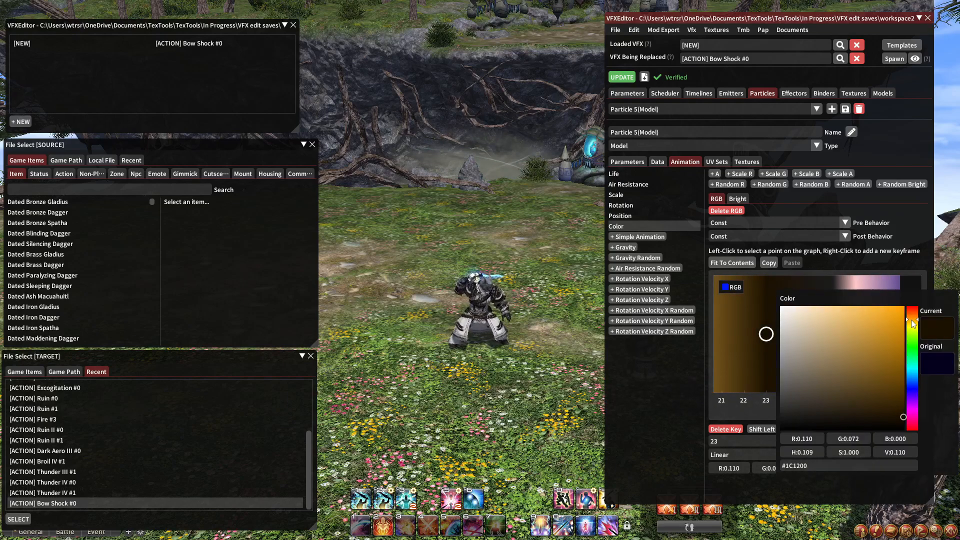
pyautogui.click(835, 280)
# Recolor Particle 5's frame 27 RGB key to light cream (R 1.000, G 0.910, B 0.784)
pyautogui.moveTo(850, 295); pyautogui.dragTo(825, 304)
pyautogui.click(818, 334)
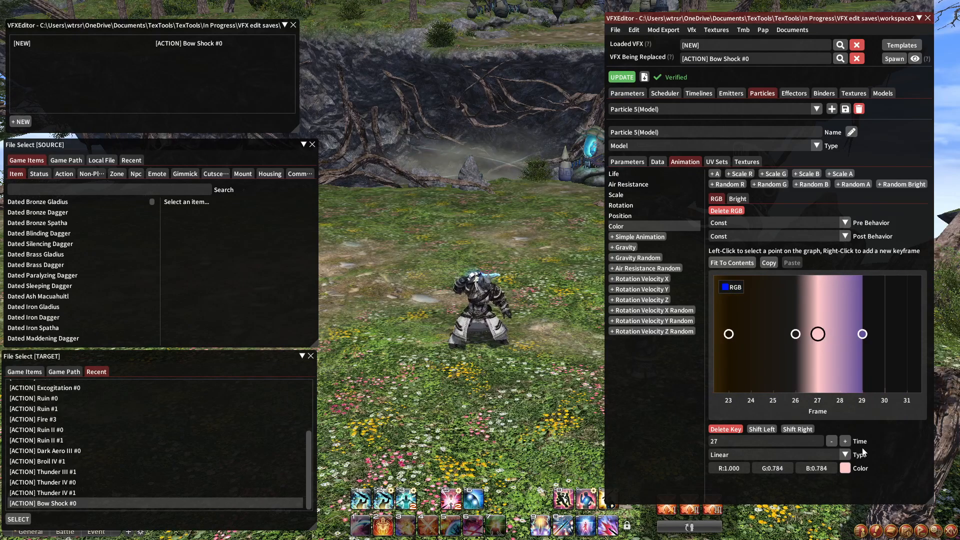
pyautogui.click(845, 468)
pyautogui.click(911, 319)
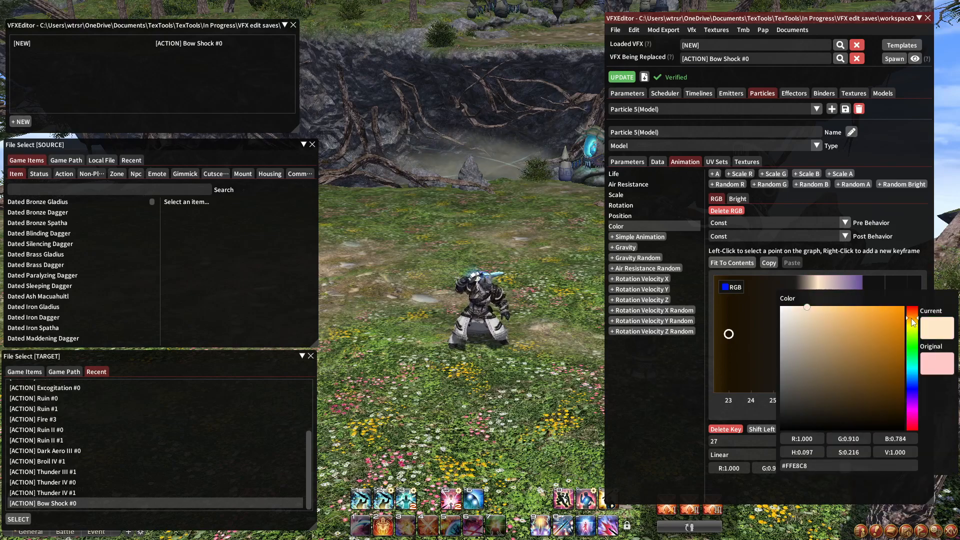
pyautogui.click(851, 283)
# Recolor Particle 5's frame 29 RGB key to tan (R 0.588, G 0.498, B 0.310) and spawn the VFX
pyautogui.click(862, 334)
pyautogui.click(846, 468)
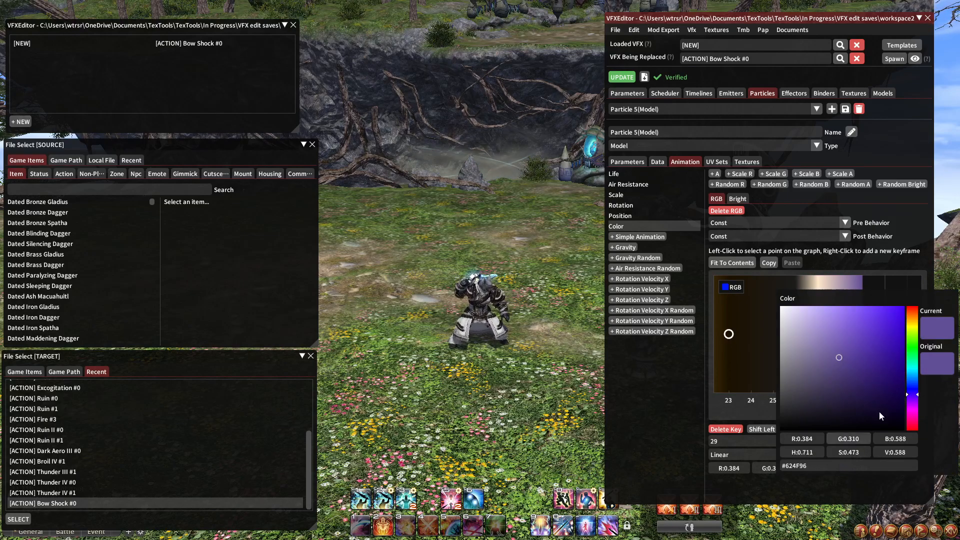
pyautogui.click(911, 320)
pyautogui.click(882, 270)
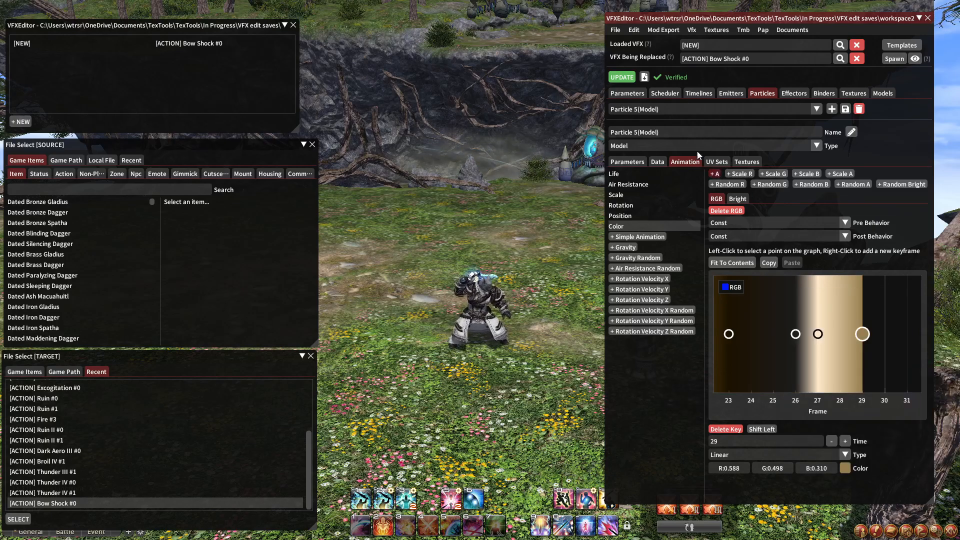
pyautogui.click(895, 59)
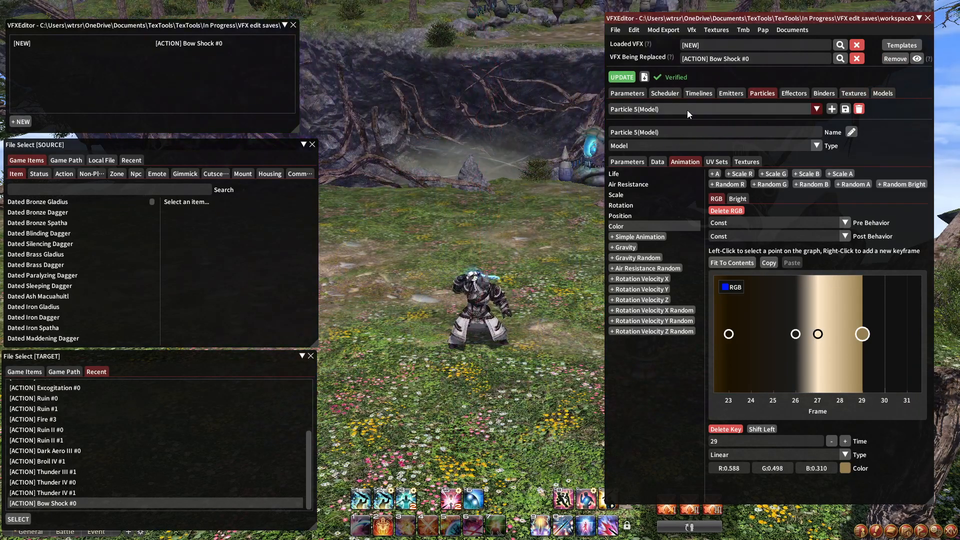
# Check the Color End data of Particle 5
pyautogui.click(687, 110)
pyautogui.click(659, 172)
pyautogui.click(658, 162)
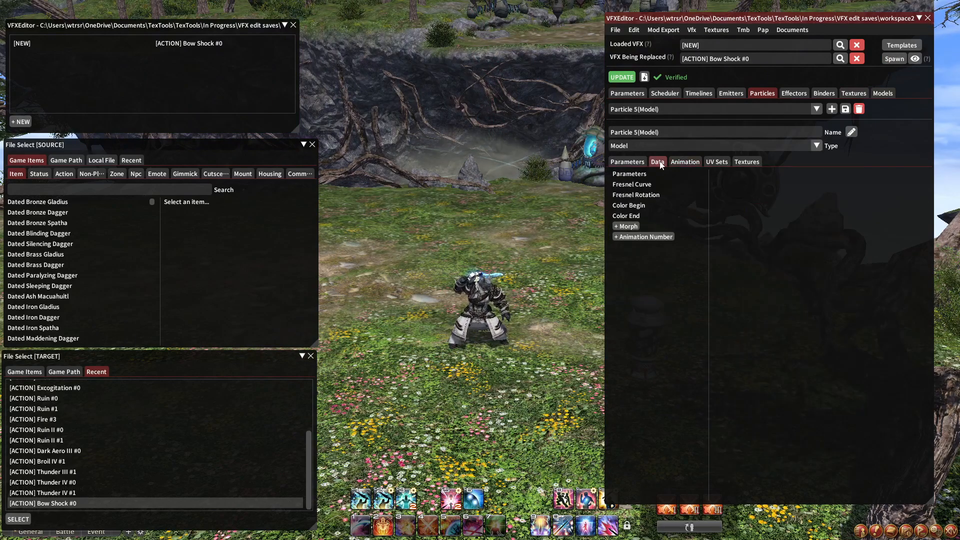
pyautogui.click(628, 215)
# Check the Color Begin and Color End data of Particle 6
pyautogui.click(680, 110)
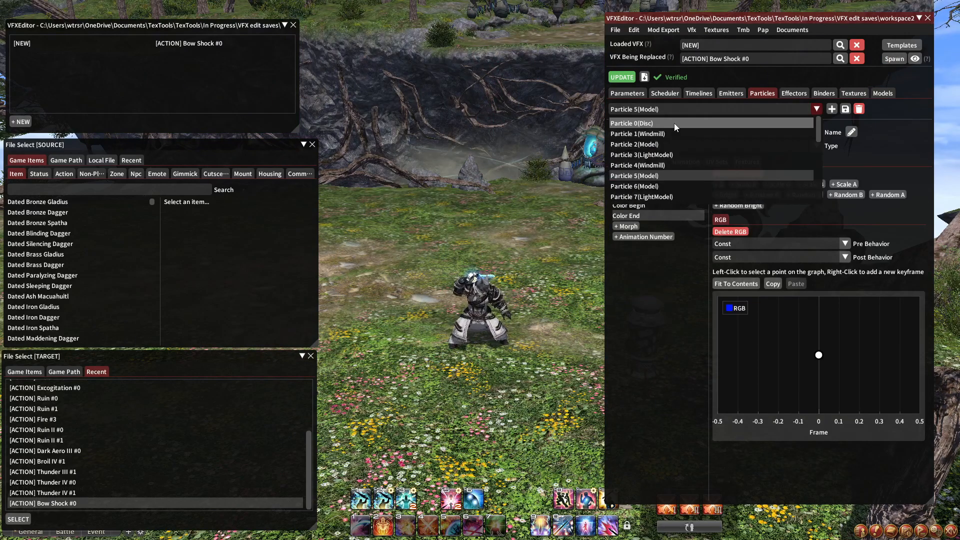
pyautogui.click(650, 185)
pyautogui.click(643, 206)
pyautogui.click(638, 216)
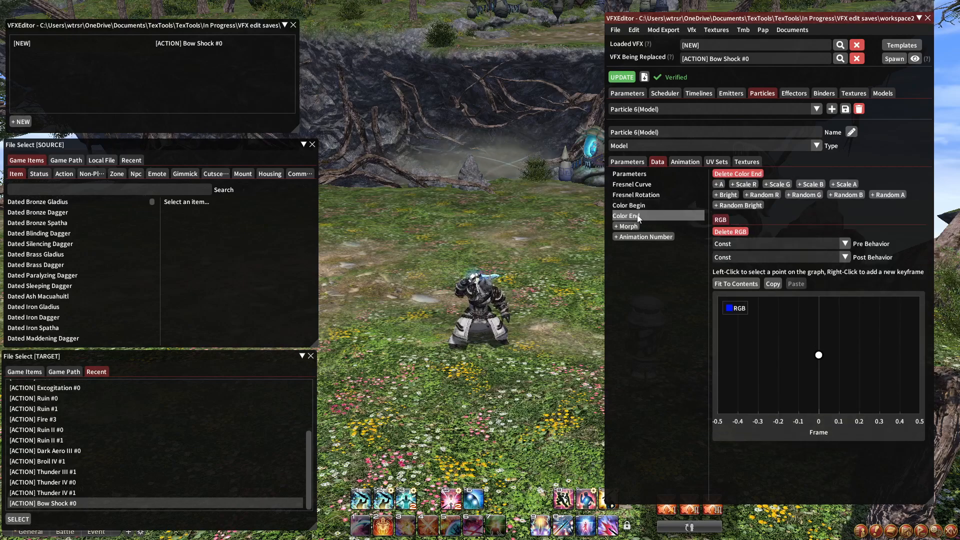
# Recolor the RGB key in Particle 6's color animation to yellow-orange (R 1.000, G 0.793, B 0.404)
pyautogui.click(685, 161)
pyautogui.click(661, 226)
pyautogui.click(818, 335)
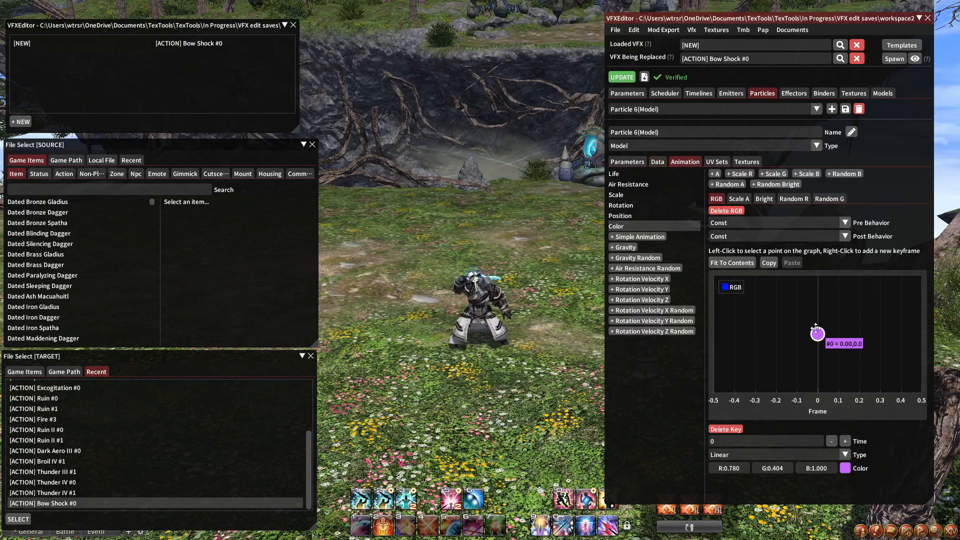
pyautogui.click(845, 469)
pyautogui.moveTo(915, 325); pyautogui.dragTo(909, 317)
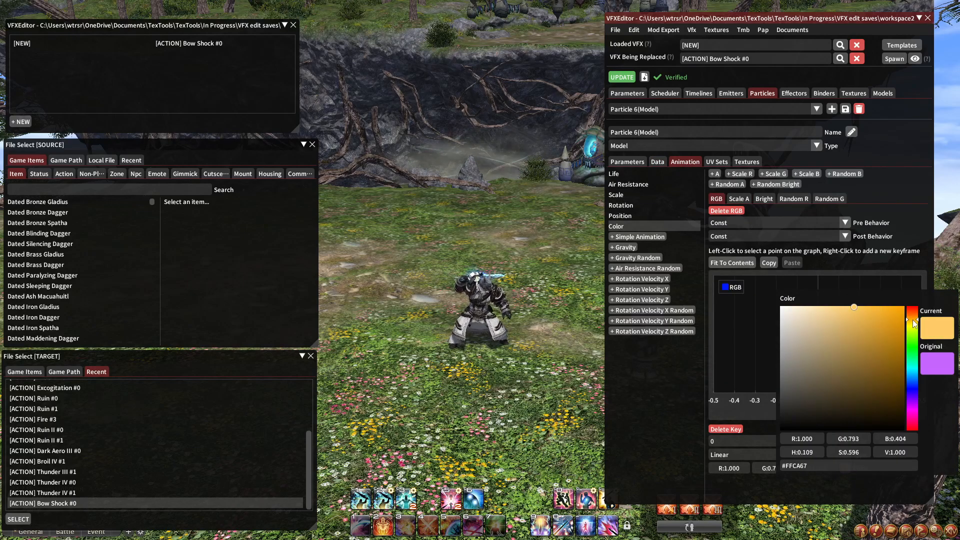
# Inspect the Scale A and Random G curves of Particle 6's color animation
pyautogui.click(773, 205)
pyautogui.click(742, 199)
pyautogui.click(829, 199)
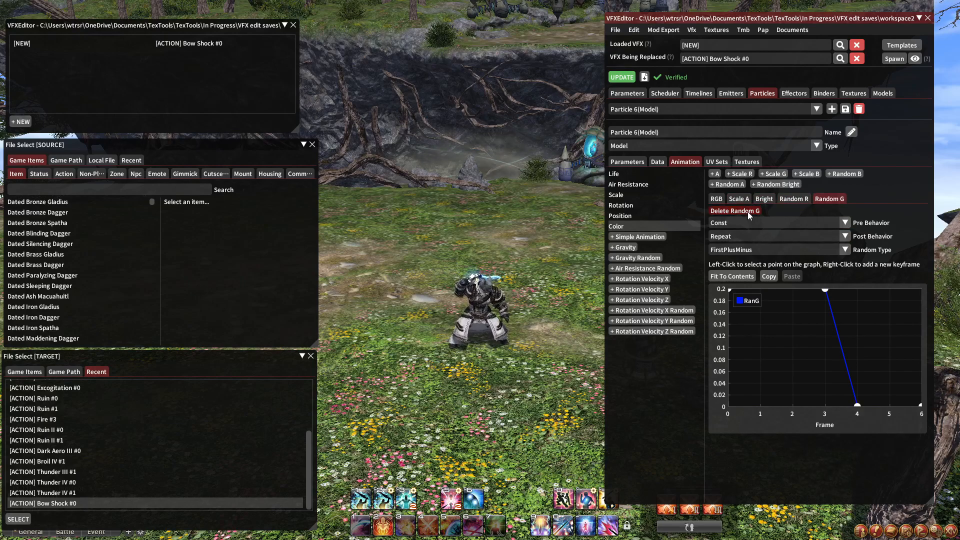
# Open Particle 7's color animation and check its Scale A curve
pyautogui.click(681, 108)
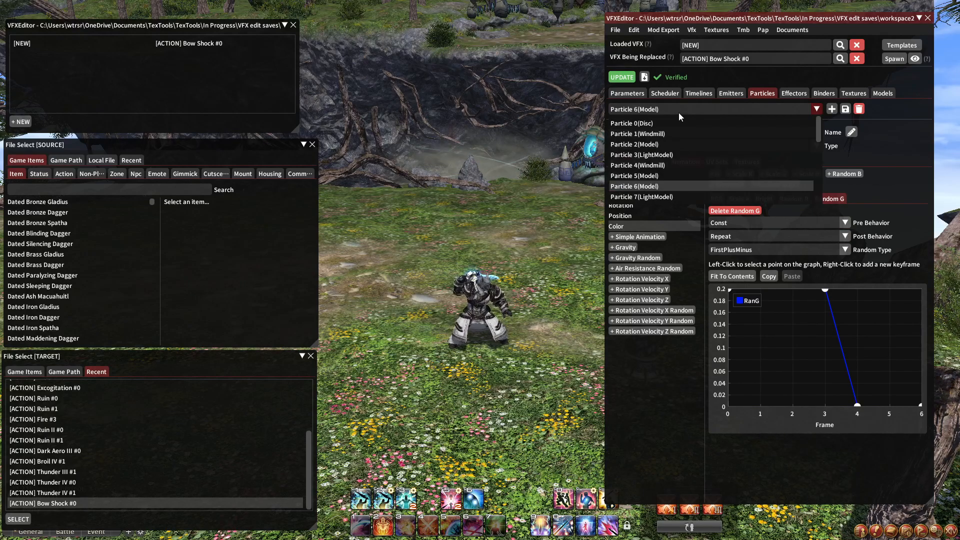
pyautogui.click(658, 196)
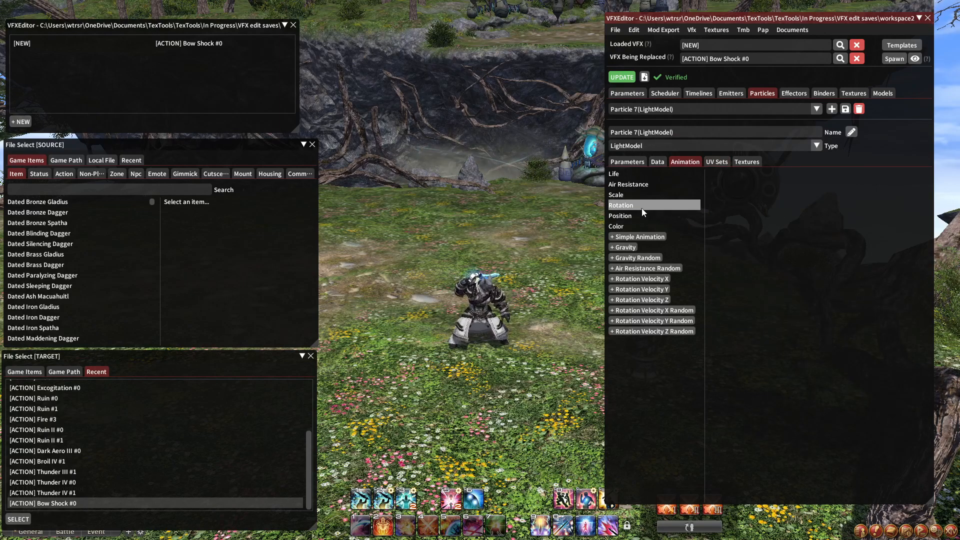
pyautogui.click(643, 208)
pyautogui.click(634, 216)
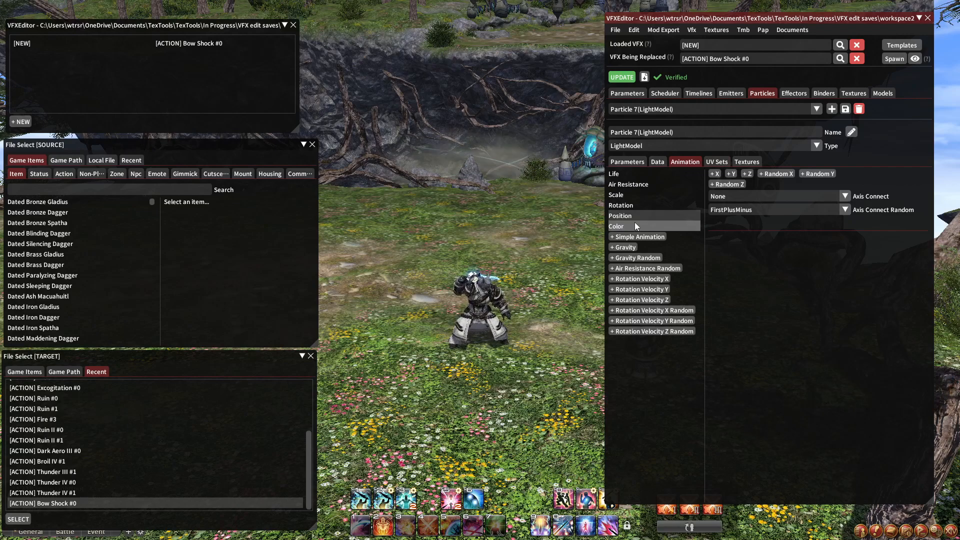
pyautogui.click(634, 223)
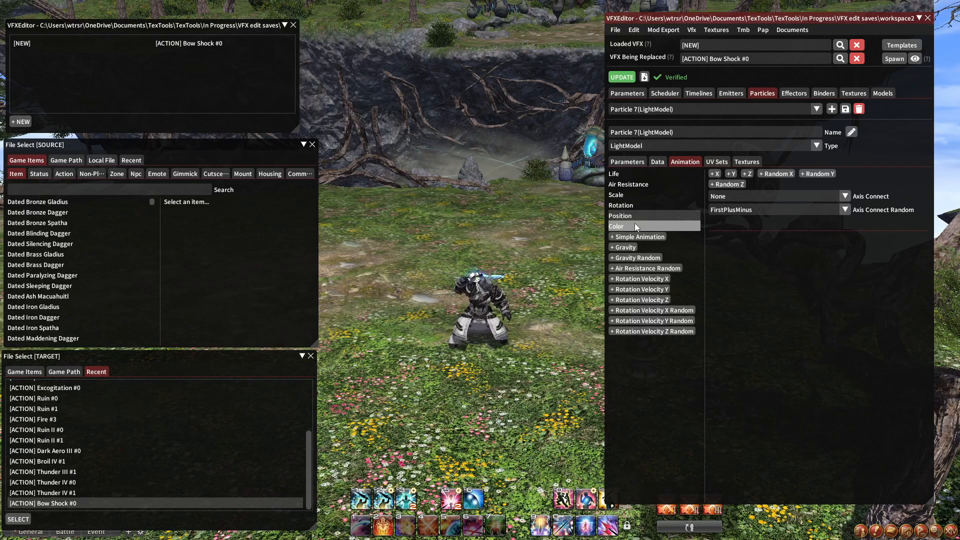
pyautogui.click(745, 210)
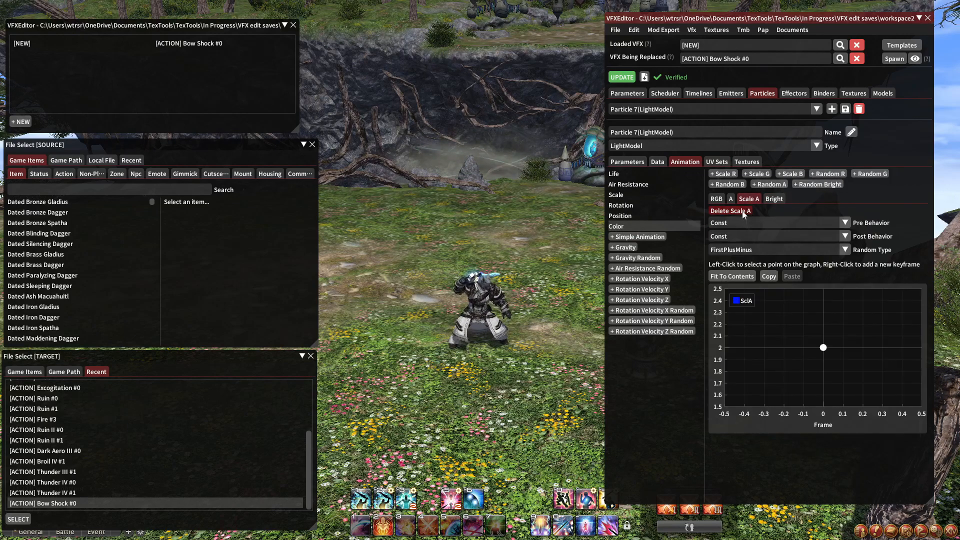
# Recolor the RGB key in Particle 7's color animation to yellow-orange (R 1.000, G 0.827, B 0.420)
pyautogui.click(818, 333)
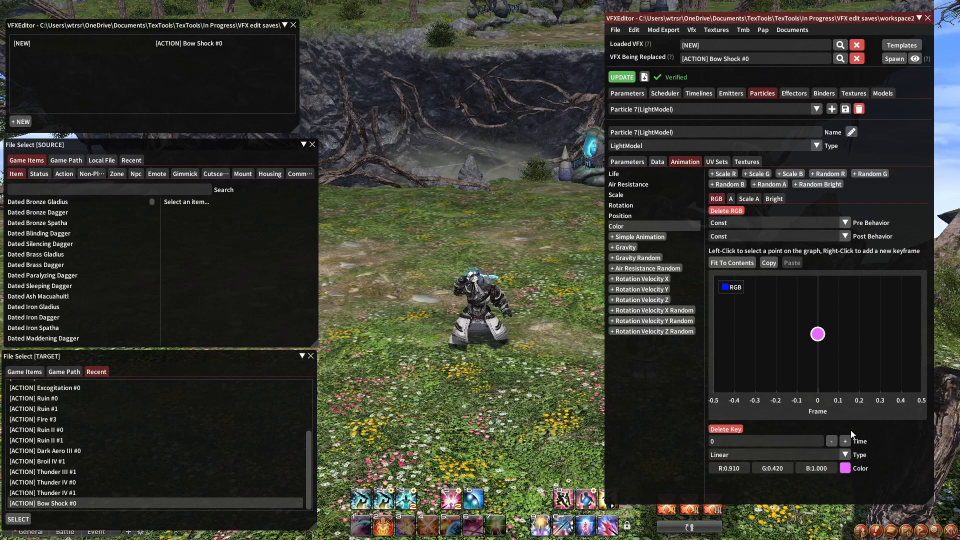
pyautogui.click(845, 469)
pyautogui.click(915, 324)
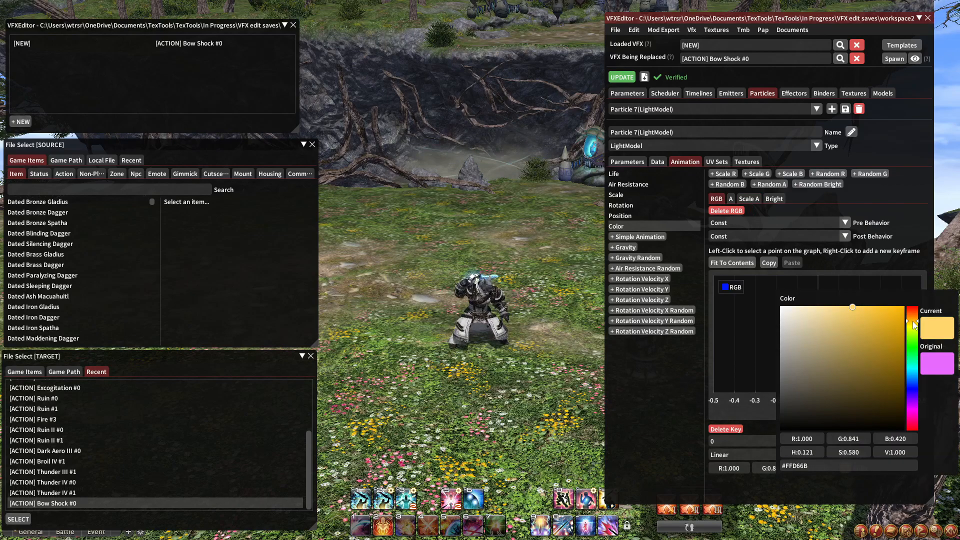
pyautogui.moveTo(913, 324); pyautogui.dragTo(912, 321)
pyautogui.click(875, 276)
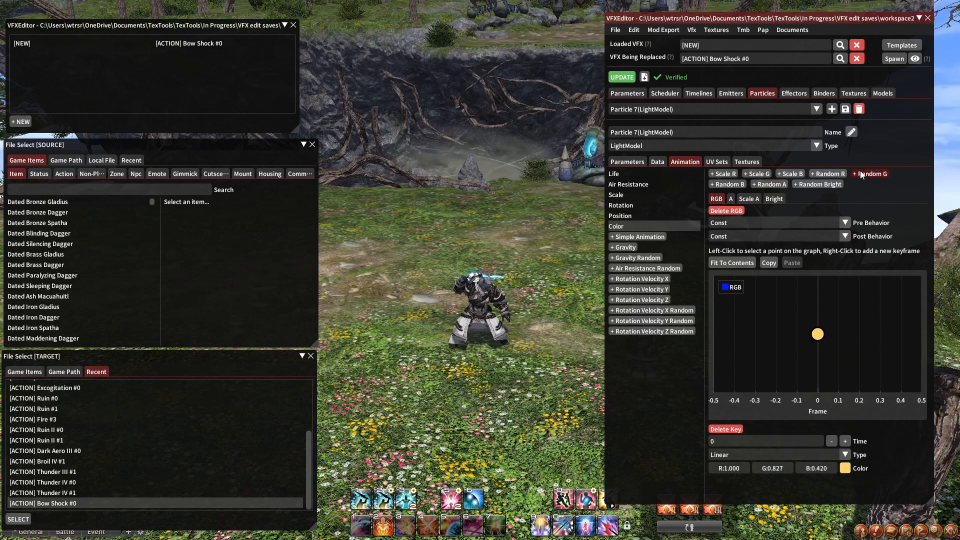
pyautogui.click(845, 469)
pyautogui.click(915, 257)
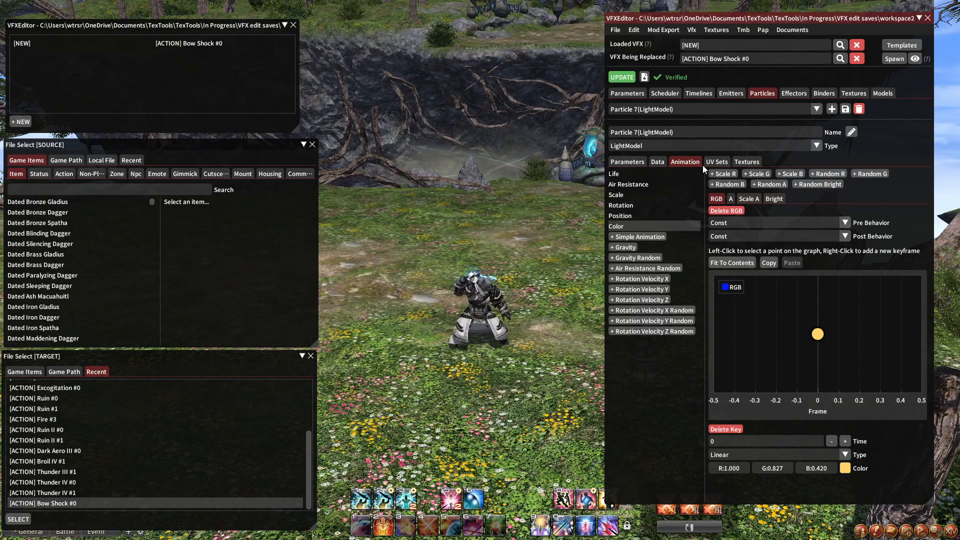
# Recolor Particle 8's RGB key at frame 0 to dark orange-brown (R 0.314, G 0.221, B 0.027)
pyautogui.click(698, 109)
pyautogui.click(663, 167)
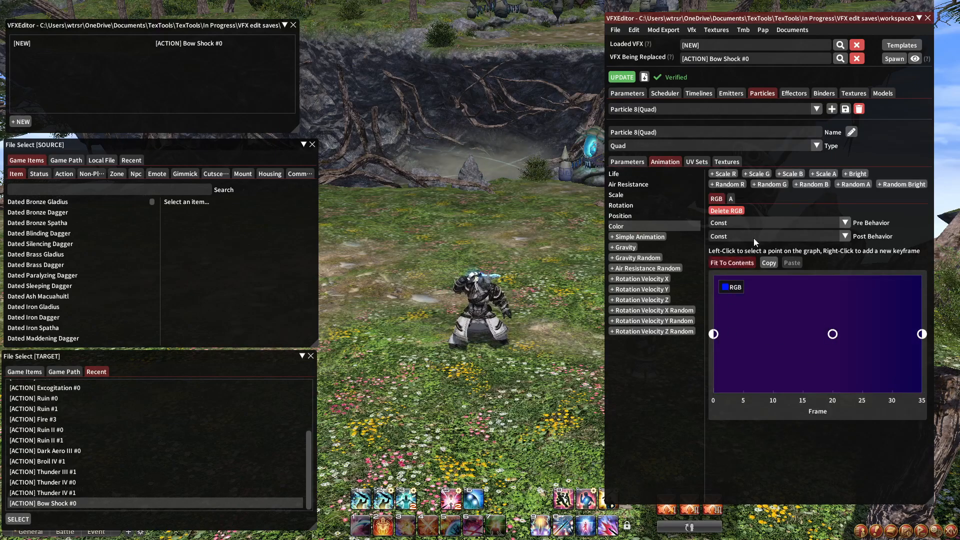
pyautogui.click(714, 334)
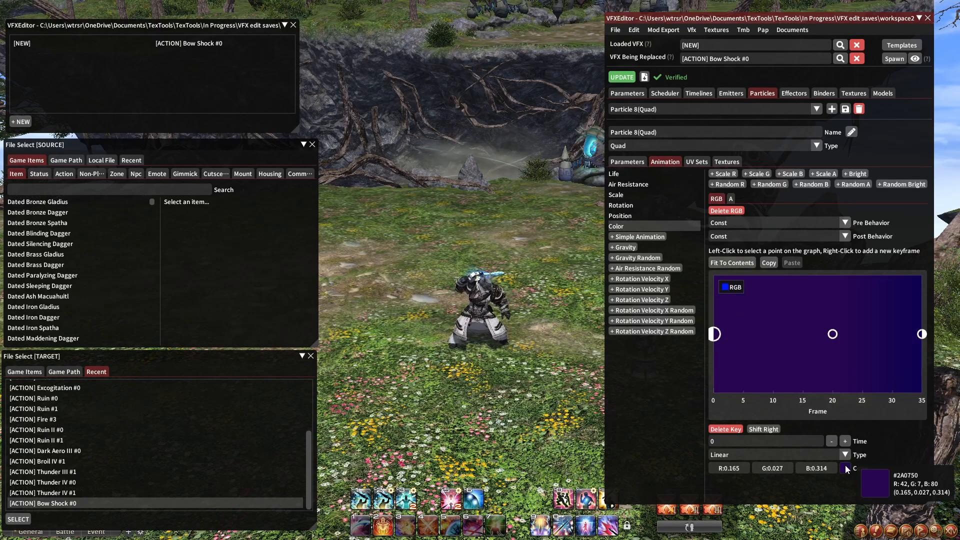
pyautogui.click(845, 469)
pyautogui.moveTo(915, 320); pyautogui.dragTo(914, 320)
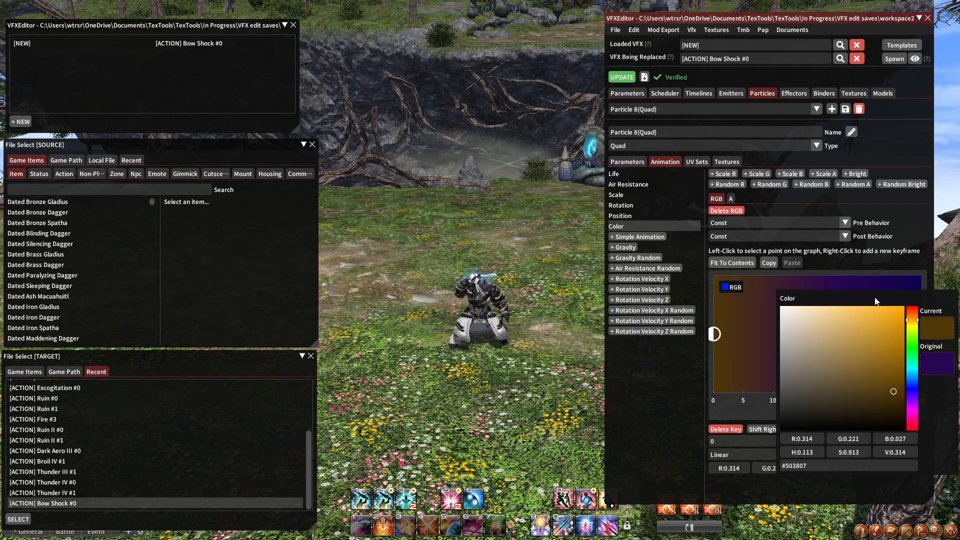
pyautogui.click(858, 283)
# Recolor Particle 8's RGB keys at frames 20 and 35 to dark orange-brown, with frame 35 at R 0.314, G 0.171, B 0.008
pyautogui.click(833, 333)
pyautogui.click(845, 469)
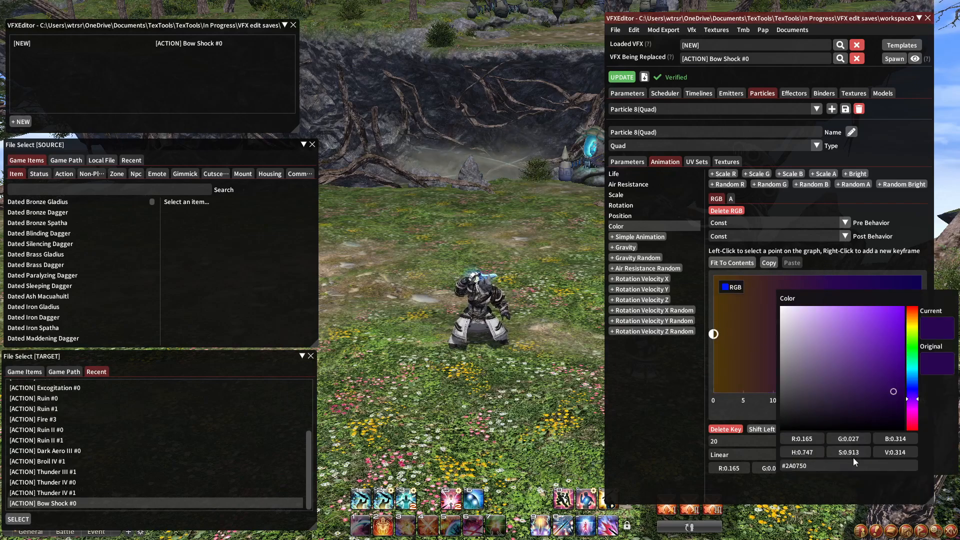
pyautogui.moveTo(919, 330); pyautogui.dragTo(912, 317)
pyautogui.click(945, 275)
pyautogui.click(922, 334)
pyautogui.click(845, 468)
pyautogui.click(877, 272)
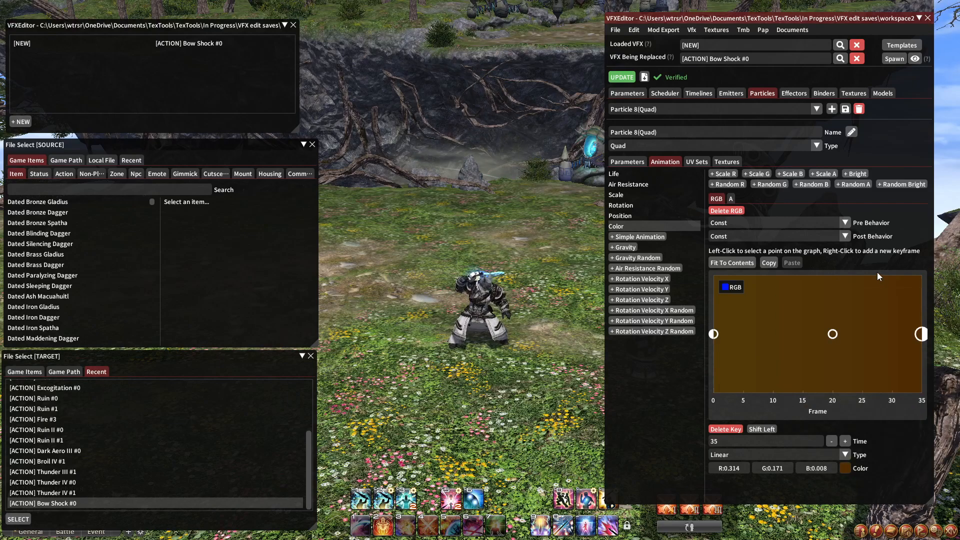
# Check the RGB key color in Particle 9's color animation
pyautogui.click(696, 109)
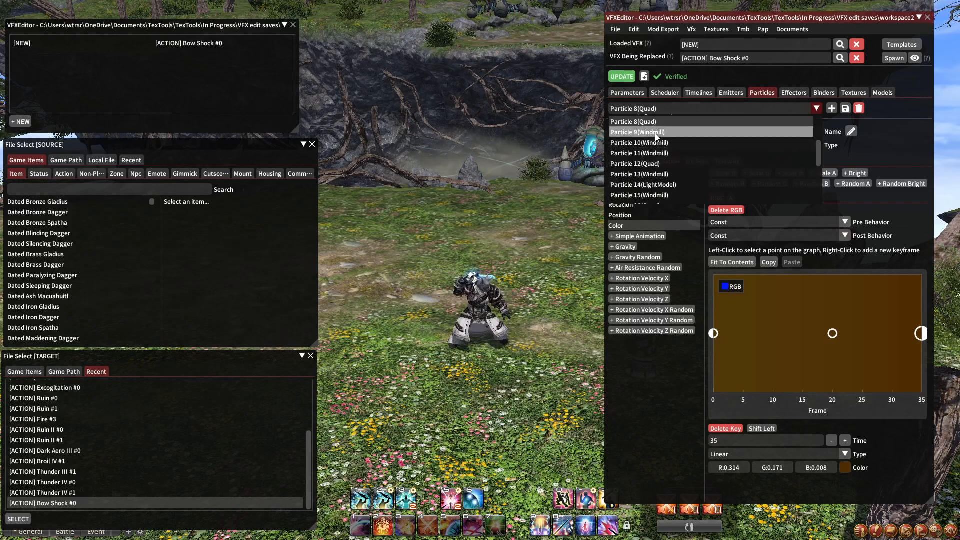
pyautogui.click(657, 133)
pyautogui.click(818, 334)
pyautogui.click(845, 467)
pyautogui.press('Escape')
# Recolor the RGB key at frame 20 in Particle 10's color animation to a pale orange
pyautogui.click(676, 107)
pyautogui.click(676, 107)
pyautogui.click(675, 107)
pyautogui.scroll(-1, 670, 136)
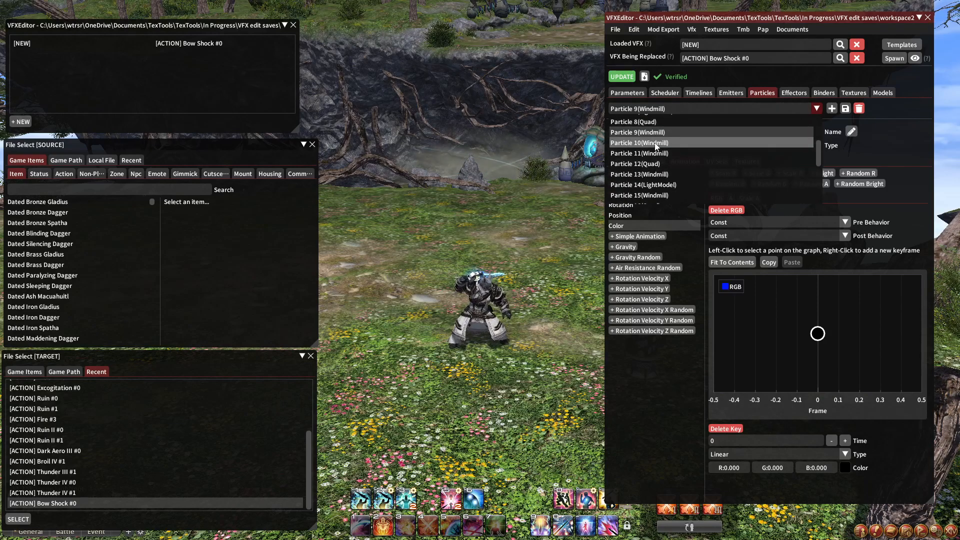
pyautogui.click(661, 142)
pyautogui.click(632, 226)
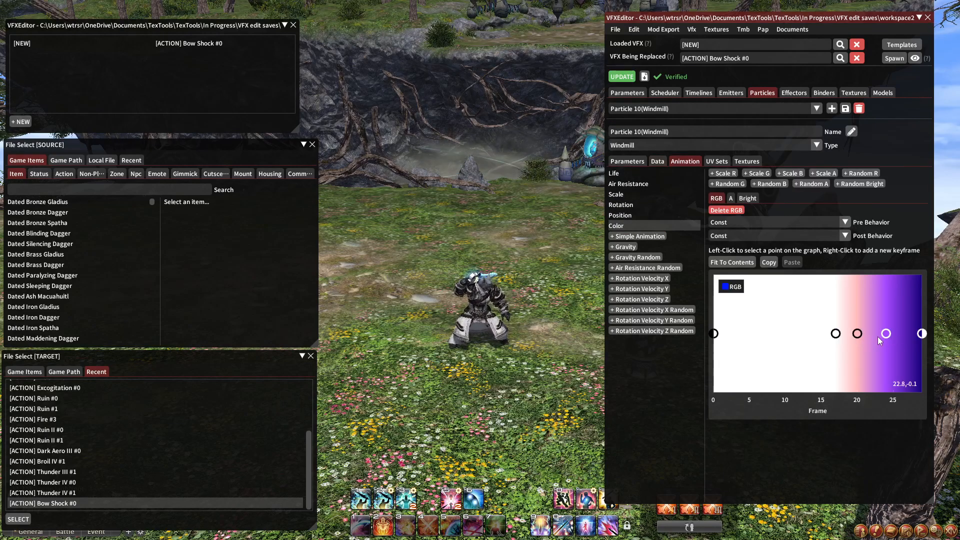
pyautogui.click(858, 333)
pyautogui.click(845, 468)
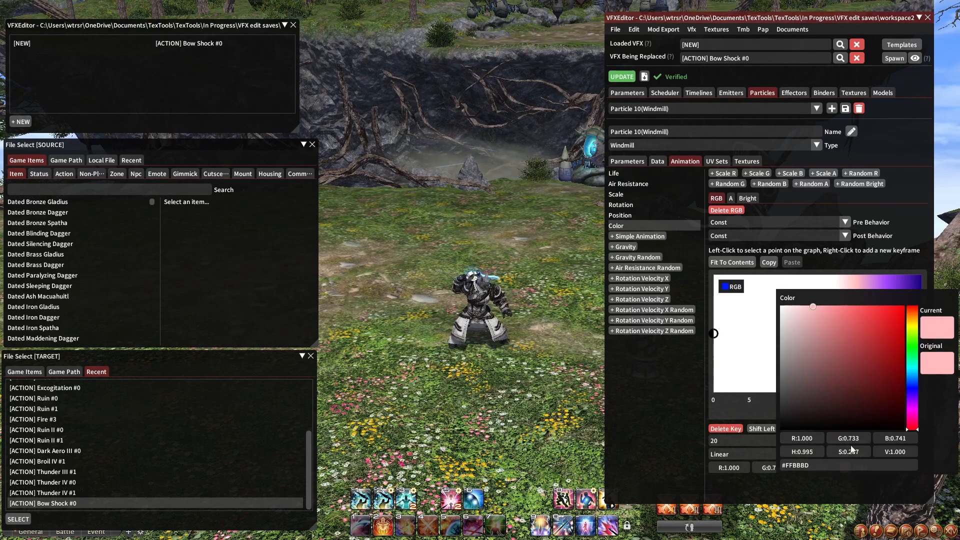
pyautogui.click(918, 318)
pyautogui.click(891, 289)
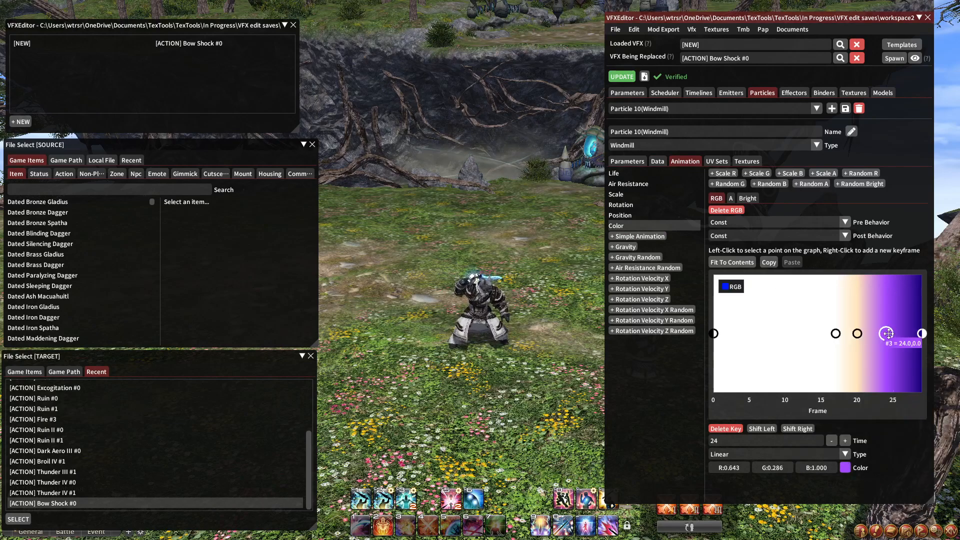
# Recolor Particle 10's RGB keys to orange at frame 24 (R 1.000, G 0.718, B 0.286) and frame 29 (R 0.471, G 0.262, B 0.000)
pyautogui.click(845, 467)
pyautogui.click(916, 320)
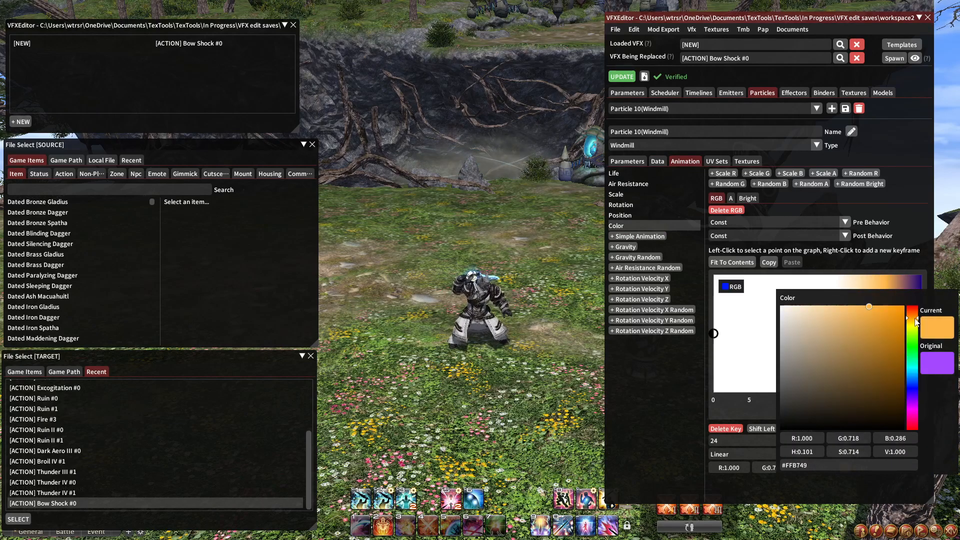
pyautogui.click(904, 289)
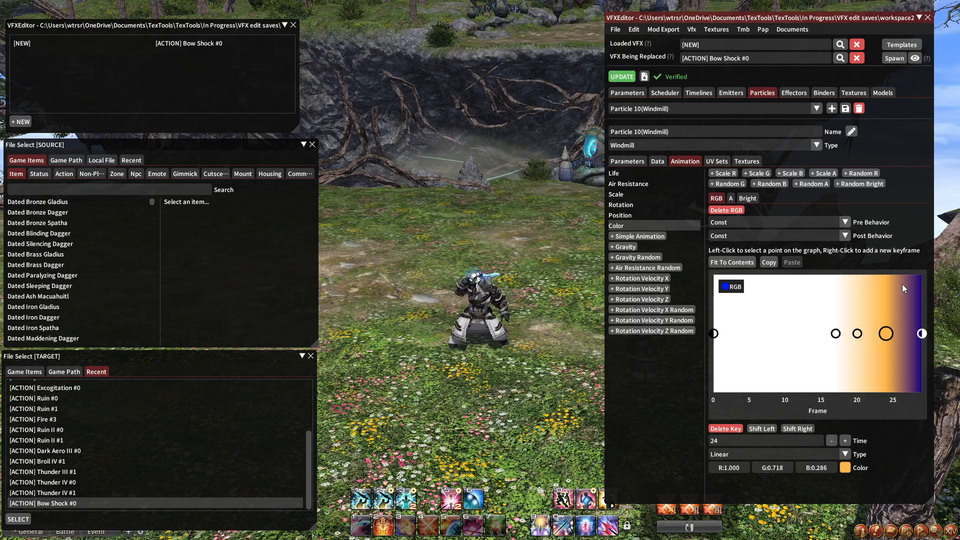
pyautogui.click(846, 468)
pyautogui.click(911, 317)
pyautogui.click(806, 255)
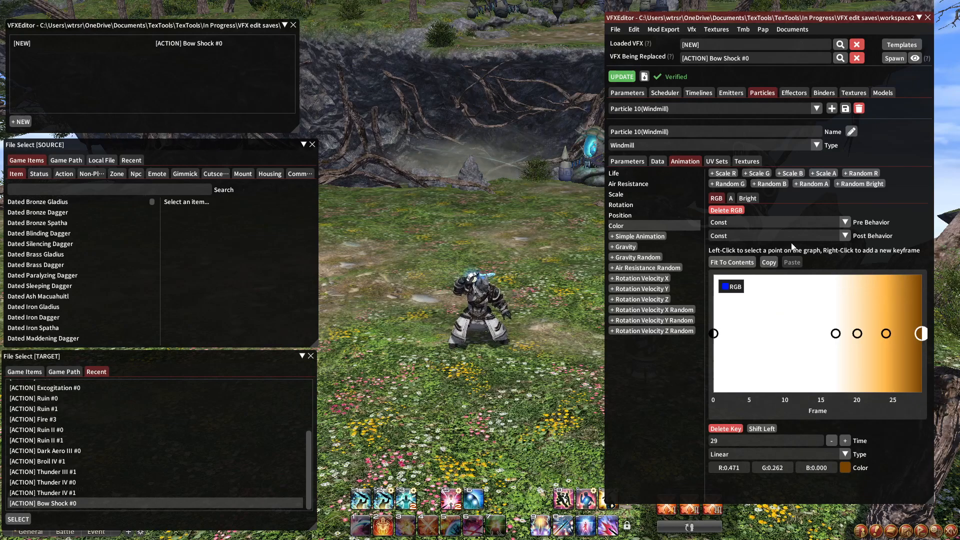
# Recolor the RGB key at frame 0 in Particle 11's color animation to a pale orange
pyautogui.click(742, 112)
pyautogui.click(650, 164)
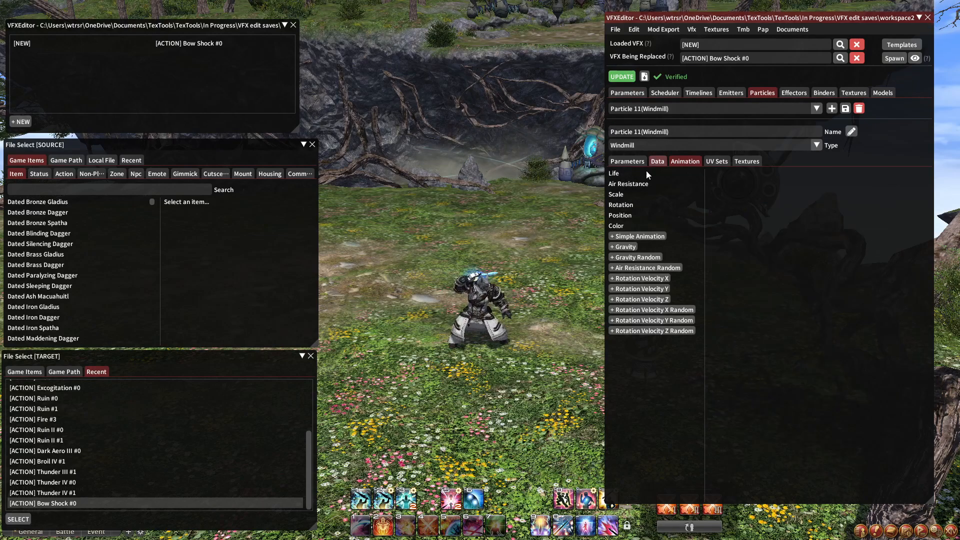
pyautogui.click(656, 165)
pyautogui.click(677, 163)
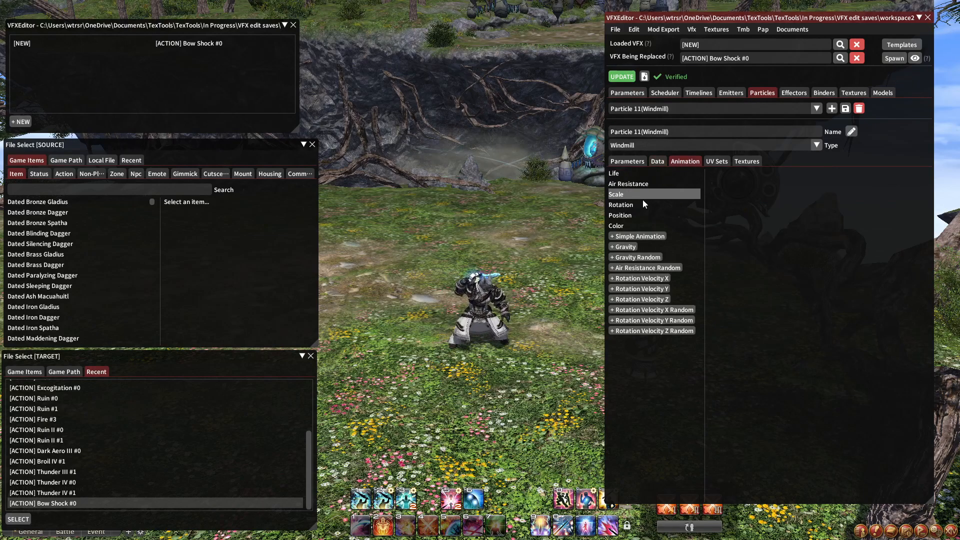
pyautogui.click(627, 225)
pyautogui.click(715, 332)
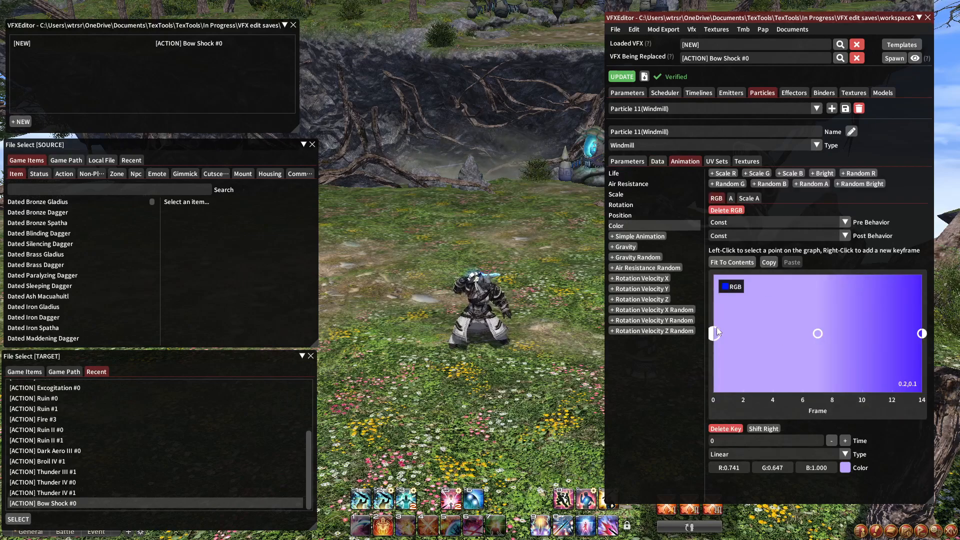
pyautogui.click(845, 468)
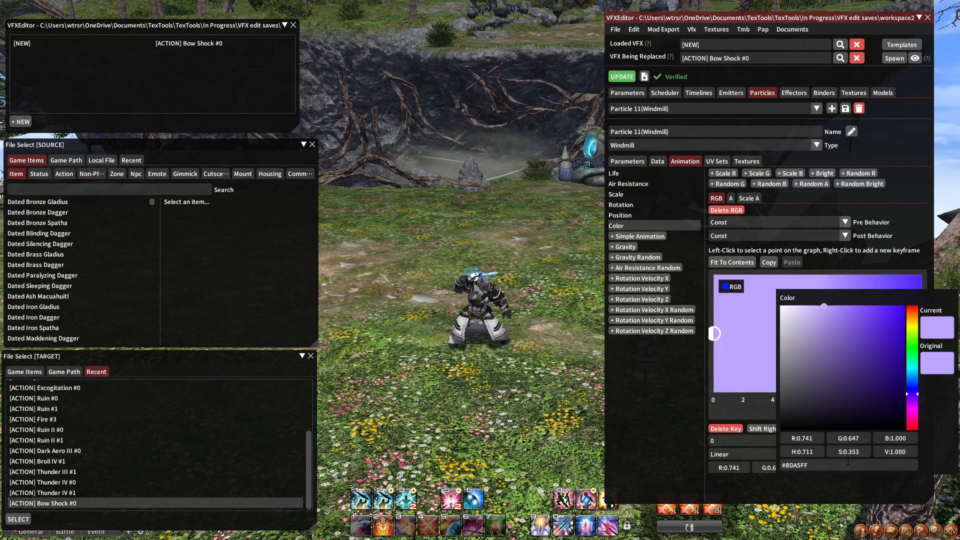
pyautogui.click(911, 317)
pyautogui.click(825, 324)
# Recolor Particle 11's RGB keys to orange at frame 7 (R 1.000, G 0.852, B 0.647) and frame 14 (R 1.000, G 0.701, B 0.137)
pyautogui.click(824, 326)
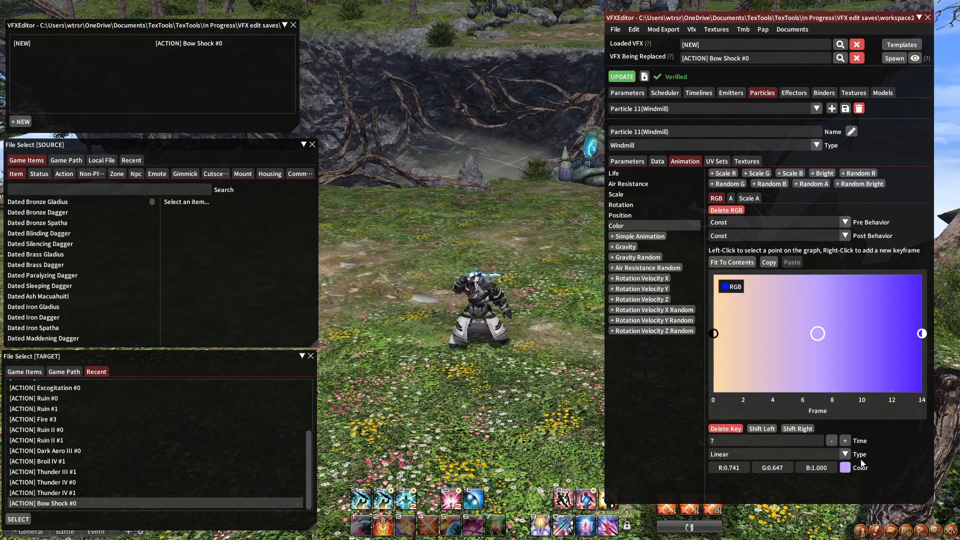
pyautogui.click(846, 468)
pyautogui.click(911, 315)
pyautogui.click(911, 282)
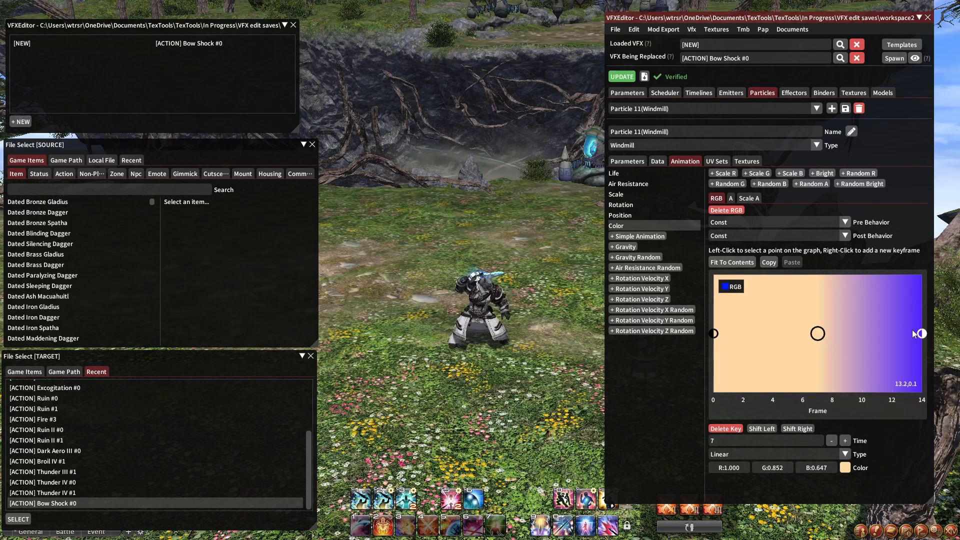
pyautogui.click(845, 468)
pyautogui.click(911, 319)
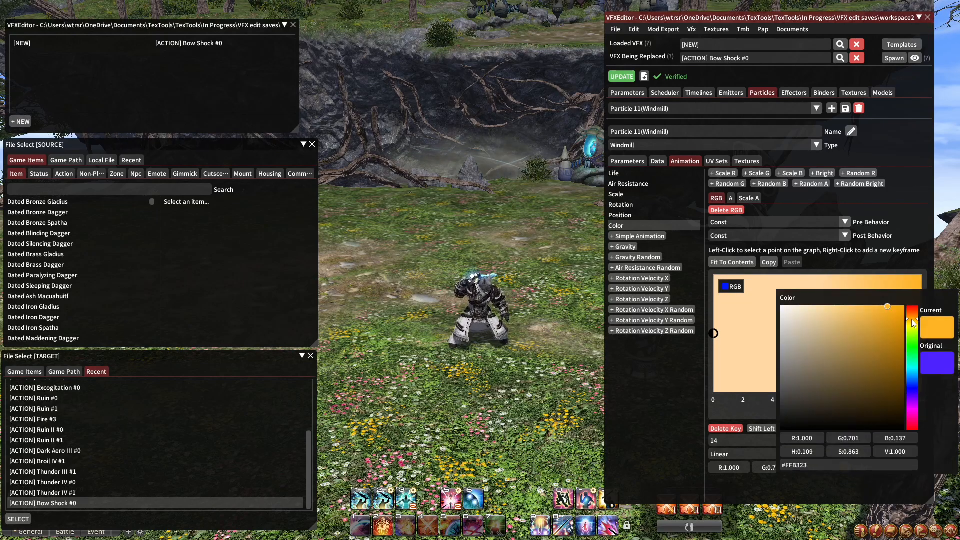
pyautogui.click(913, 283)
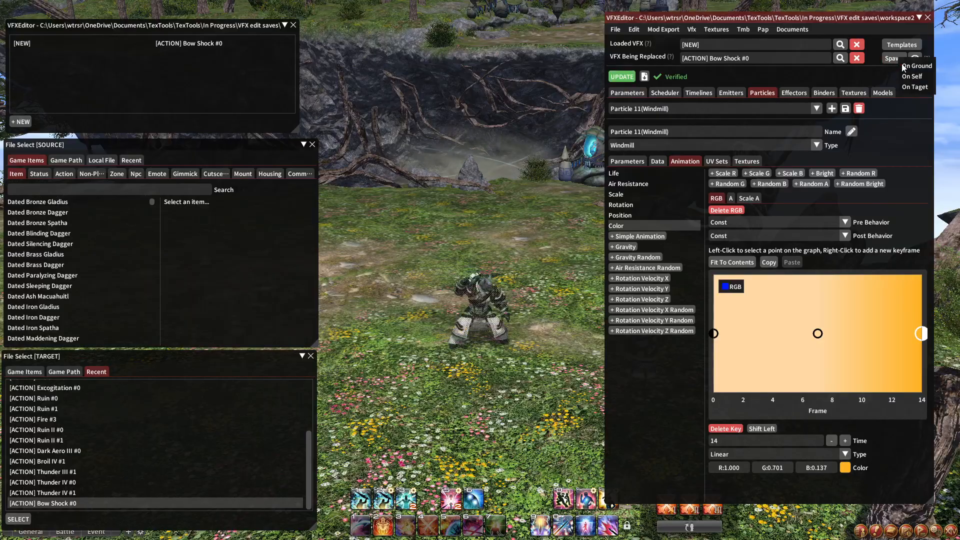
# Spawn the Bow Shock effect on the character itself to preview the recolored particles
pyautogui.moveTo(553, 149); pyautogui.dragTo(509, 141)
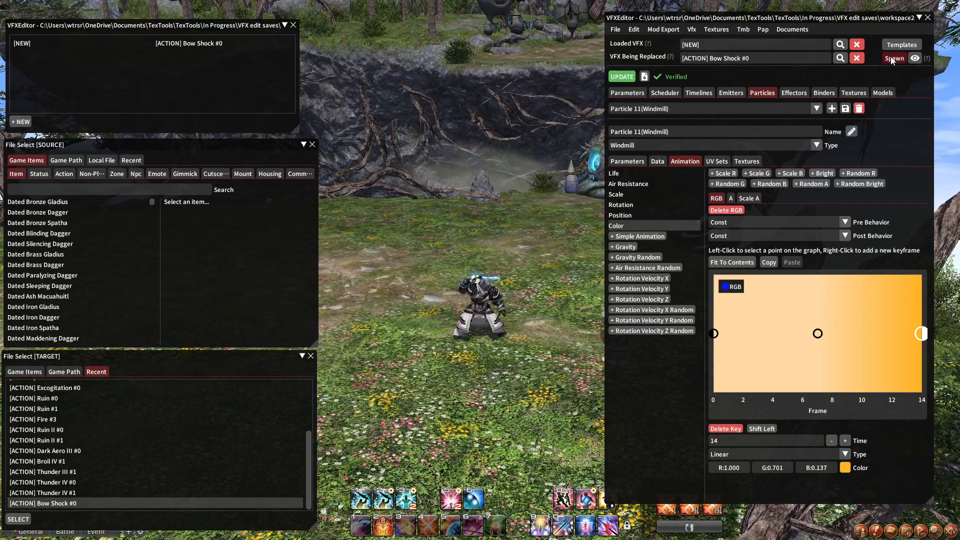
pyautogui.click(895, 58)
pyautogui.click(911, 76)
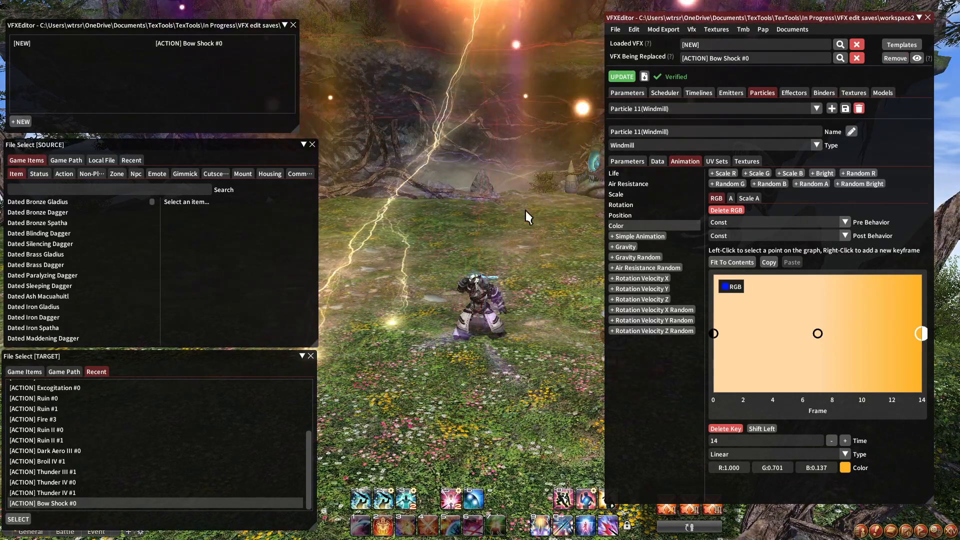
# Recolor the RGB key at frame 0 in Particle 12's color animation to a dark orange-brown
pyautogui.click(709, 111)
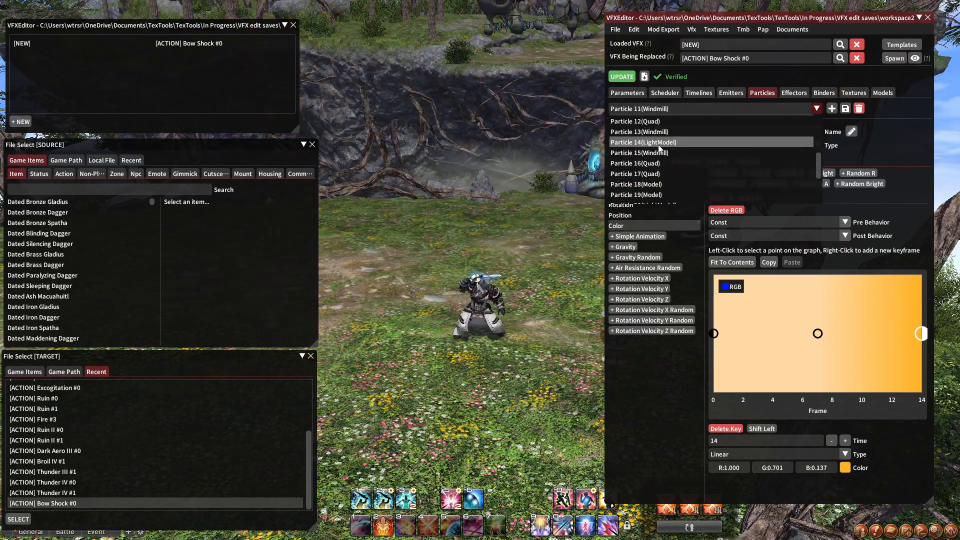
pyautogui.click(638, 163)
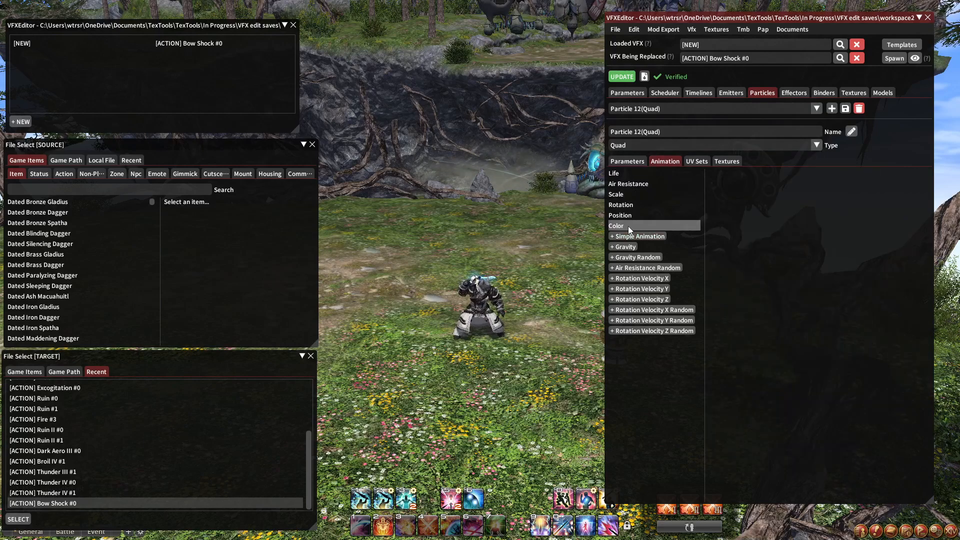
pyautogui.click(629, 225)
pyautogui.click(717, 335)
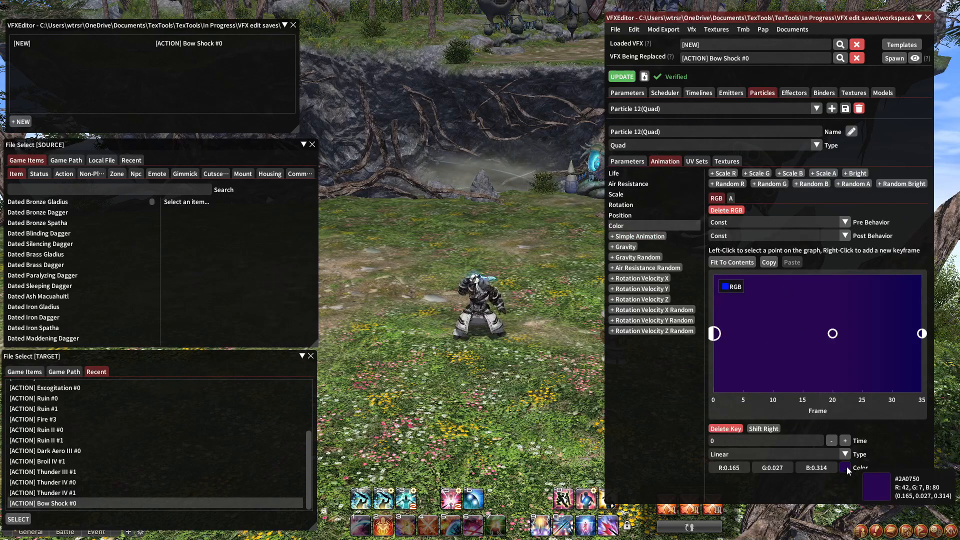
pyautogui.click(846, 469)
pyautogui.click(912, 317)
pyautogui.click(889, 283)
# Recolor Particle 12's RGB keys to dark orange at frame 20 (R 0.314, G 0.208, B 0.027) and frame 35 (R 0.314, G 0.215, B 0.008)
pyautogui.click(832, 333)
pyautogui.click(846, 469)
pyautogui.click(912, 320)
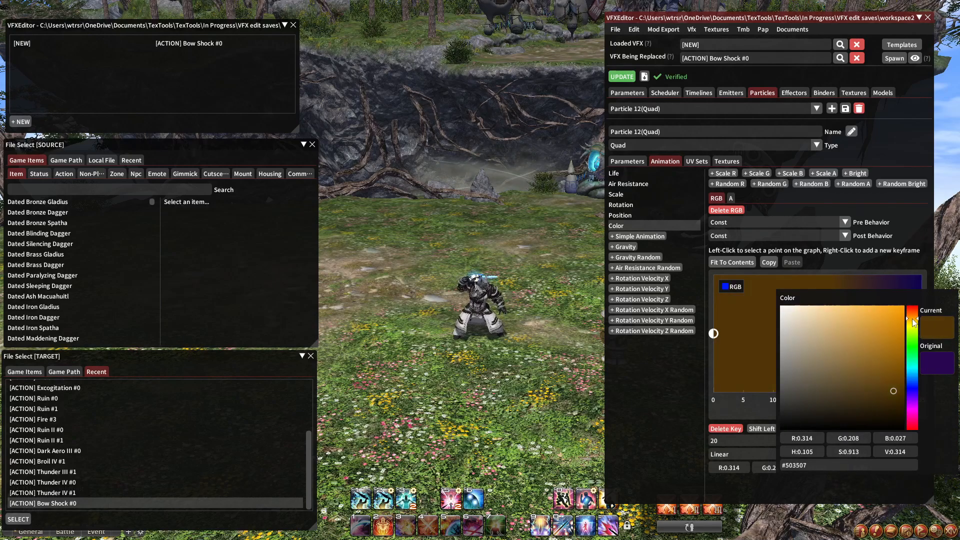
pyautogui.click(890, 268)
pyautogui.click(921, 334)
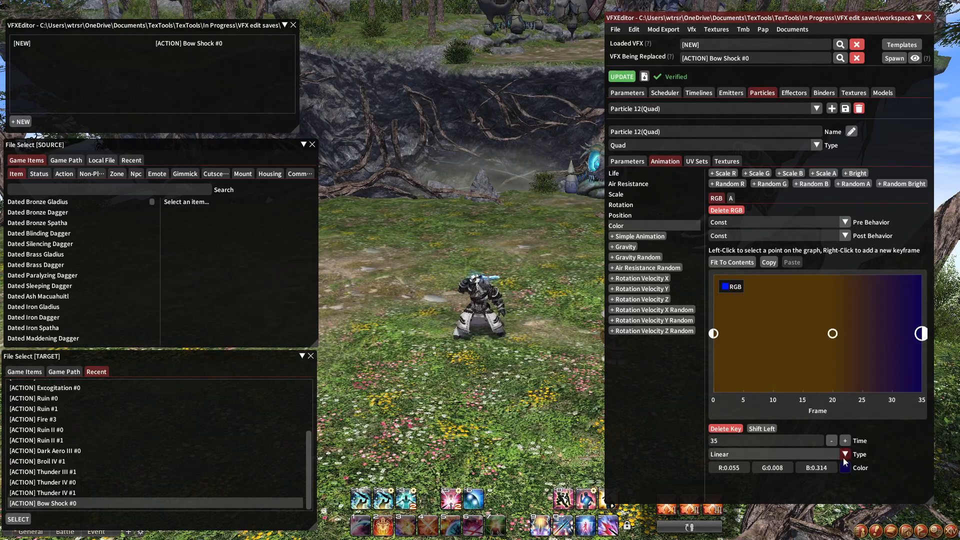
pyautogui.click(846, 468)
pyautogui.click(912, 320)
pyautogui.click(863, 254)
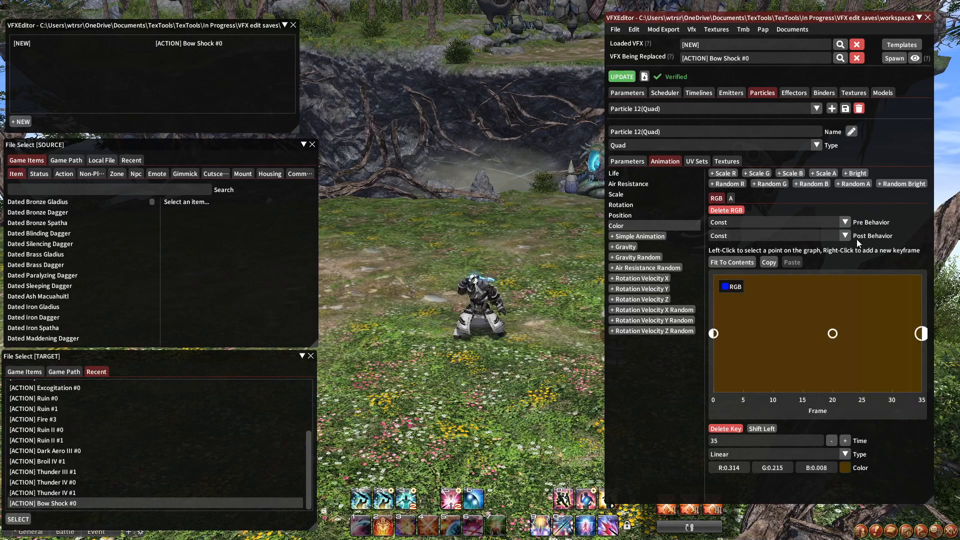
# Check the color of the RGB key at frame 0 in Particle 13's color animation
pyautogui.click(712, 109)
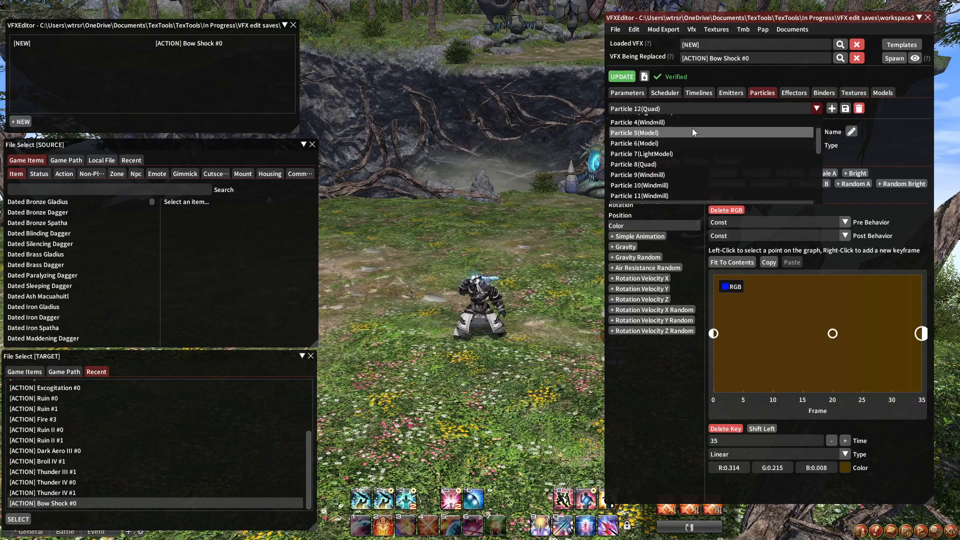
pyautogui.click(654, 173)
pyautogui.click(620, 221)
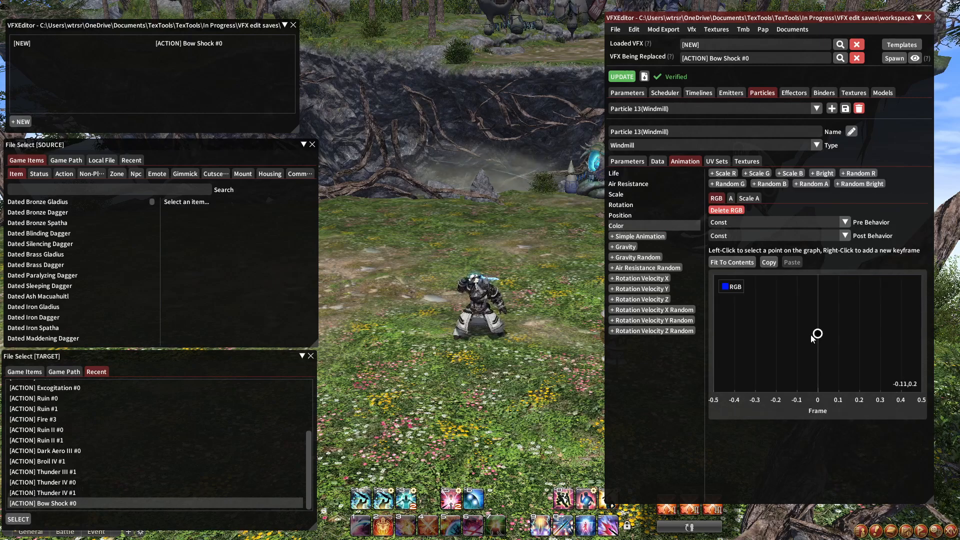
pyautogui.click(818, 334)
pyautogui.click(846, 468)
pyautogui.click(750, 272)
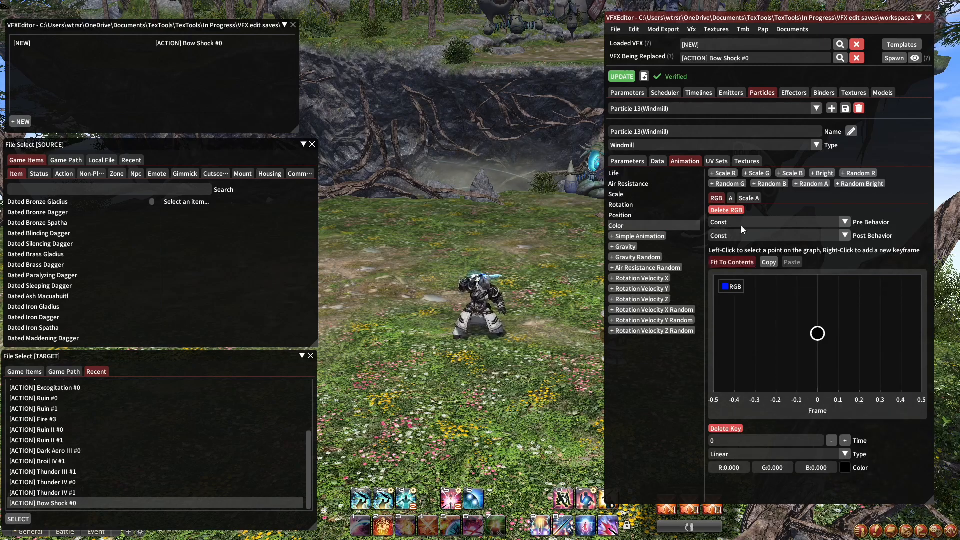
# Check the RGB color keys of Particle 14 and Particle 15
pyautogui.click(705, 110)
pyautogui.scroll(-3, 682, 177)
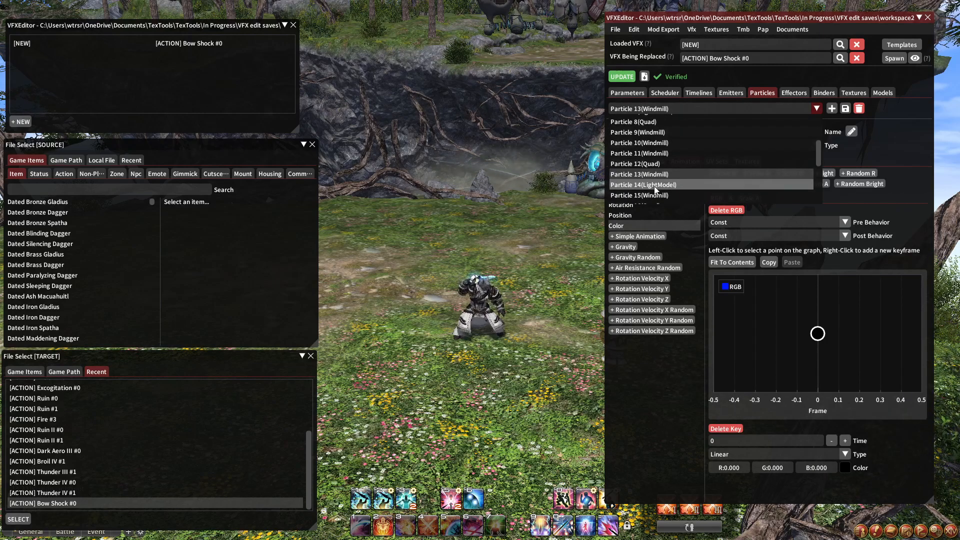
pyautogui.click(650, 186)
pyautogui.click(685, 110)
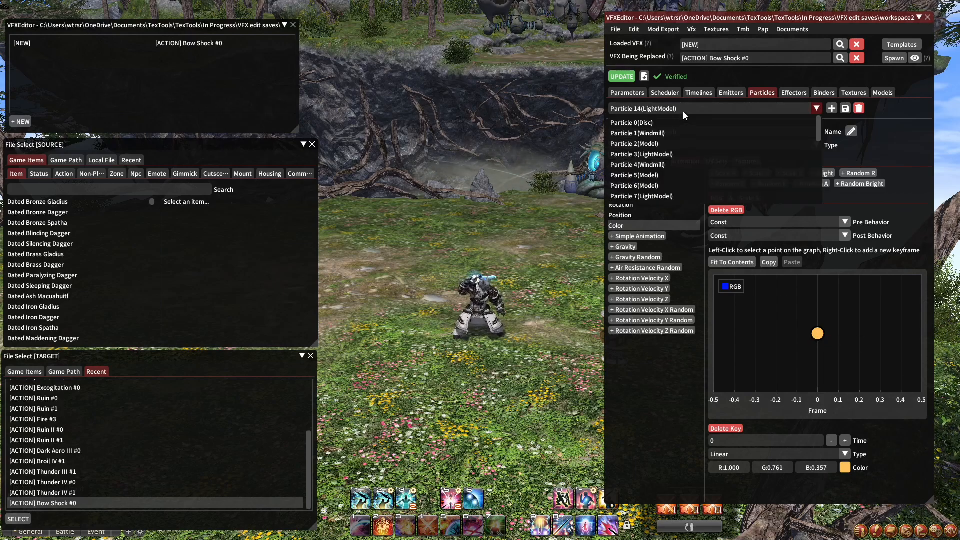
pyautogui.click(668, 154)
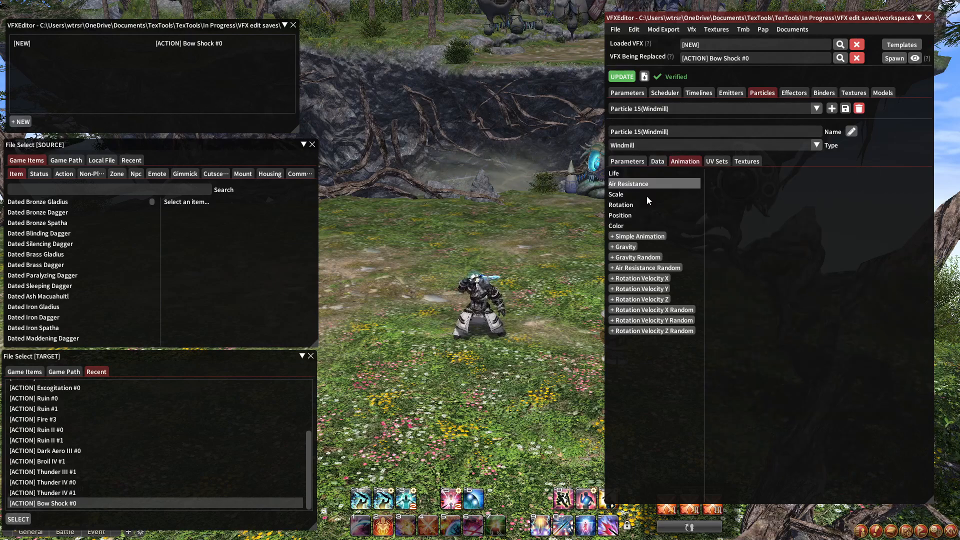
pyautogui.click(626, 224)
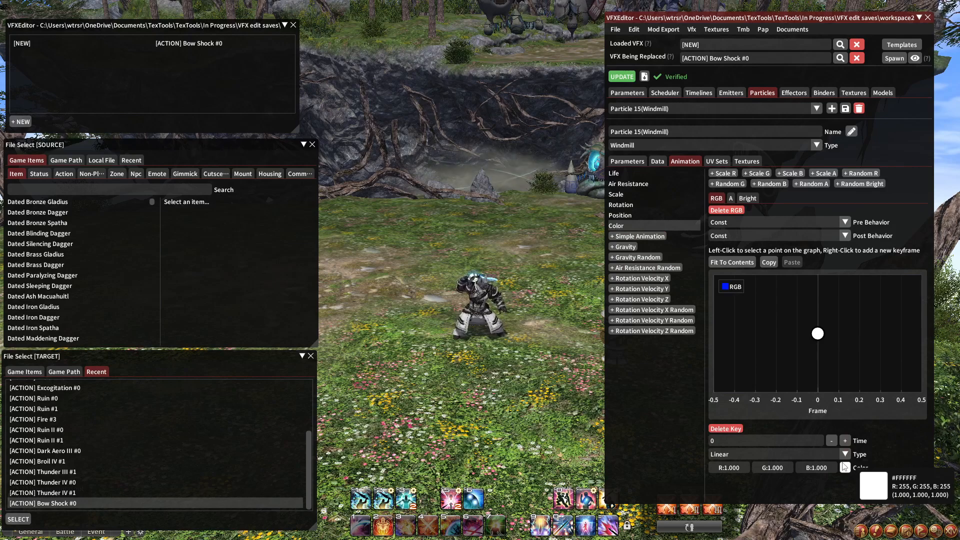
# Recolor Particle 16's RGB key at frame 0 to dark orange (R 0.314, G 0.220, B 0.000)
pyautogui.click(688, 111)
pyautogui.scroll(-3, 683, 124)
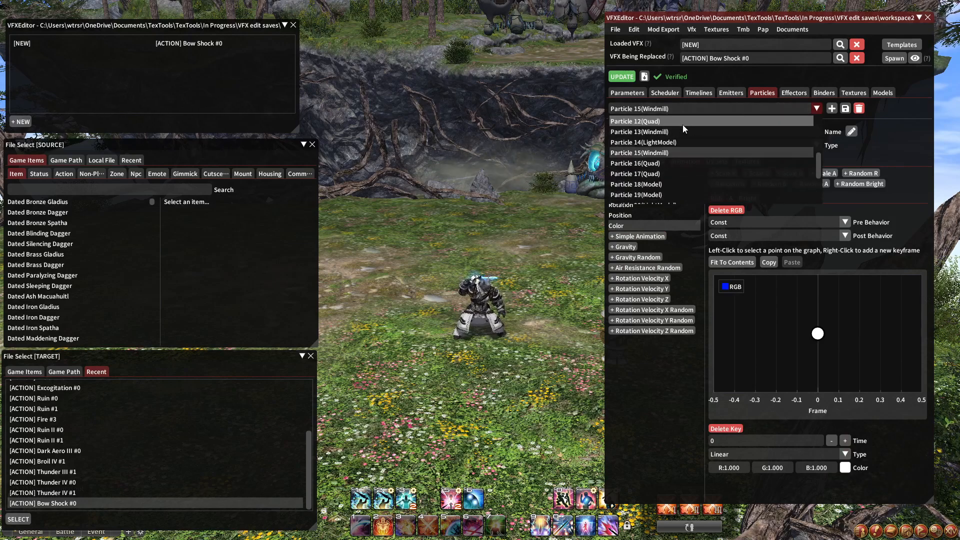
pyautogui.click(661, 162)
pyautogui.click(822, 345)
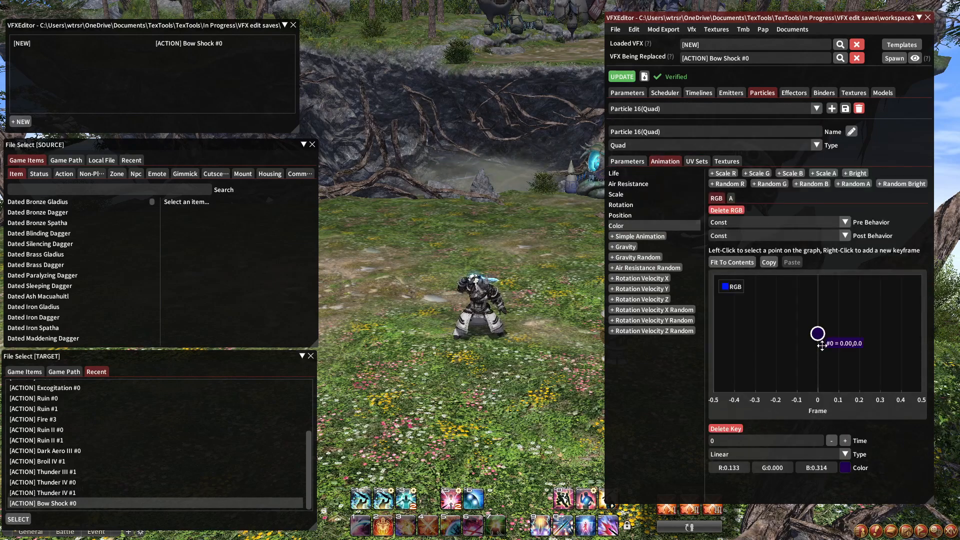
pyautogui.click(845, 468)
pyautogui.click(912, 320)
pyautogui.click(905, 275)
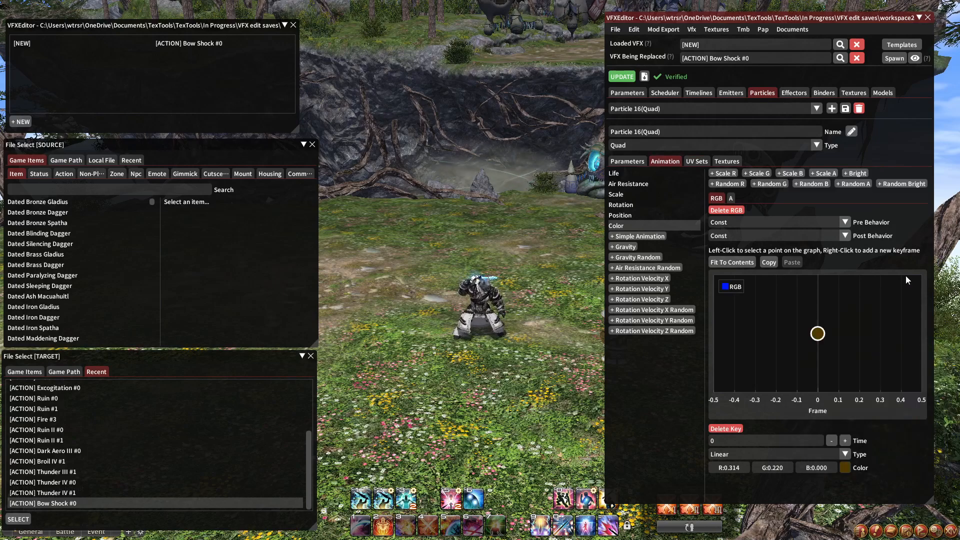
# Recolor the RGB key at frame 9 in Particle 17's color animation to light orange and inspect the frame 0 key
pyautogui.click(705, 109)
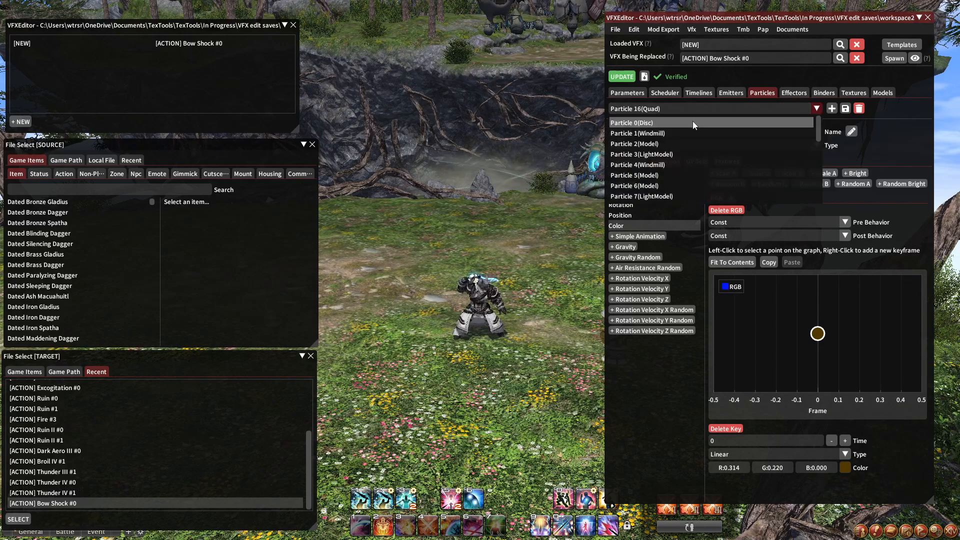
pyautogui.click(635, 131)
pyautogui.click(629, 225)
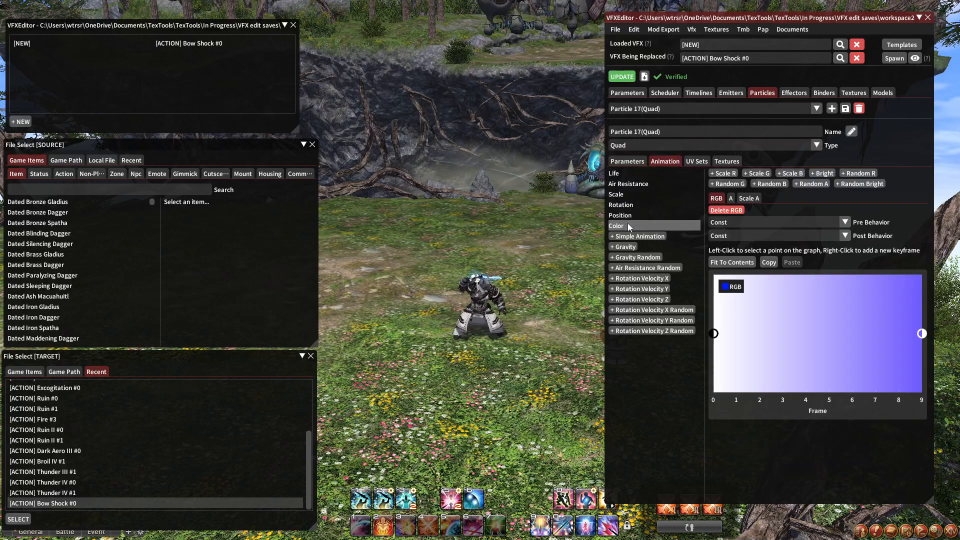
pyautogui.click(921, 333)
pyautogui.click(845, 468)
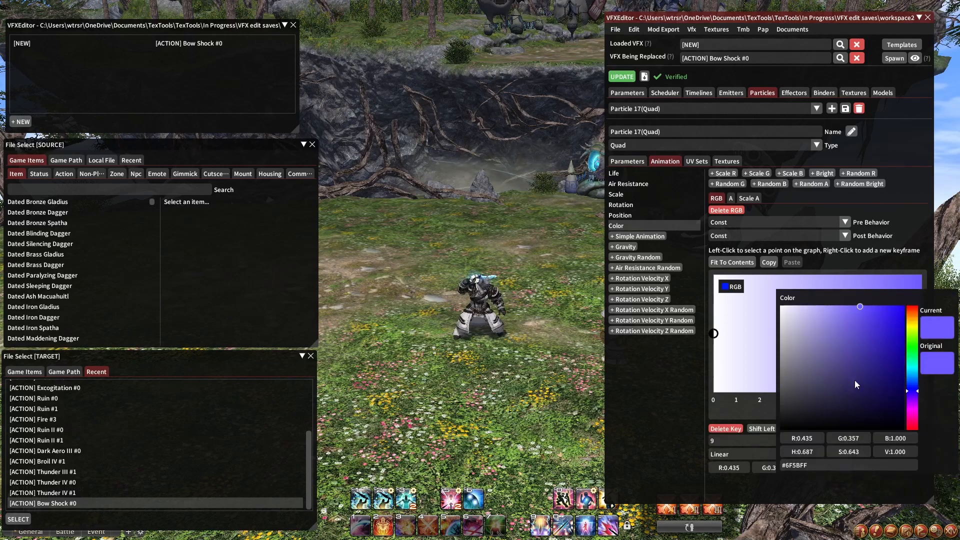
pyautogui.click(913, 319)
pyautogui.click(716, 332)
pyautogui.click(846, 468)
pyautogui.click(742, 349)
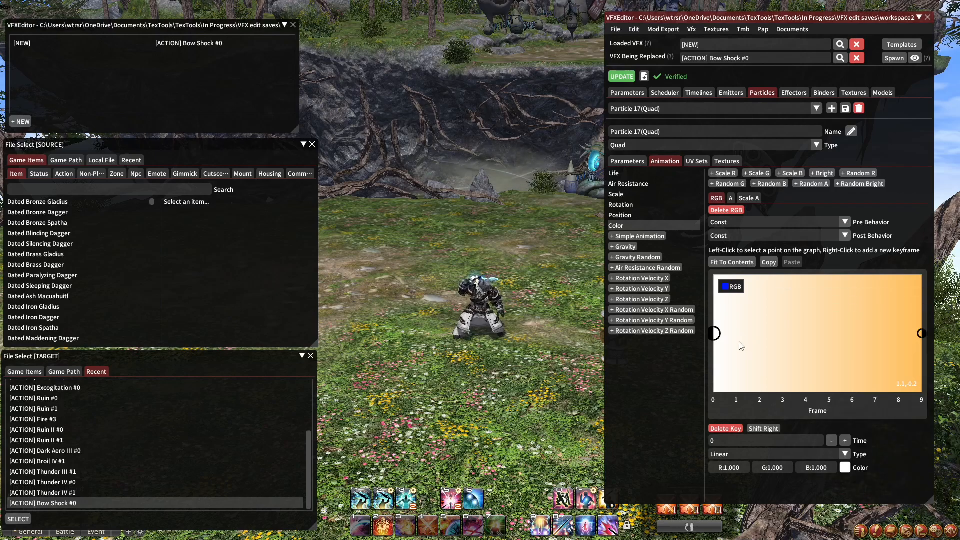
# Recolor the RGB key at frame 0 in Particle 18's color animation to dark orange (R 0.329, G 0.183, B 0.000)
pyautogui.click(689, 110)
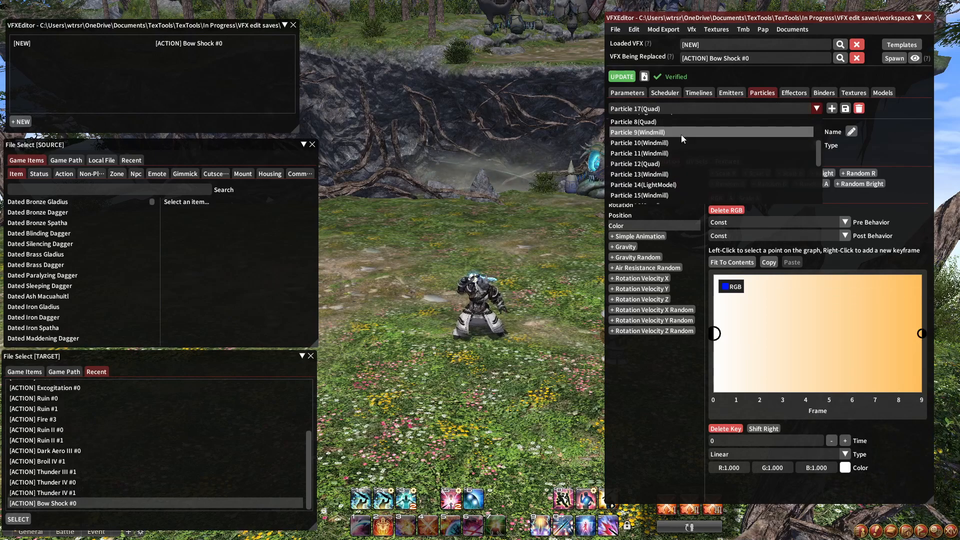
pyautogui.click(665, 184)
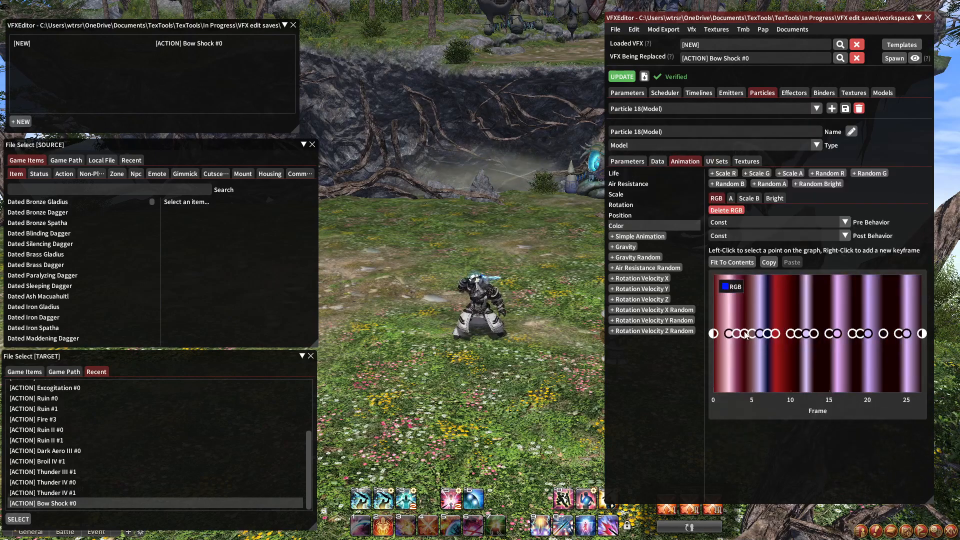
pyautogui.scroll(4, 746, 313)
pyautogui.moveTo(745, 313); pyautogui.dragTo(836, 321)
pyautogui.click(787, 335)
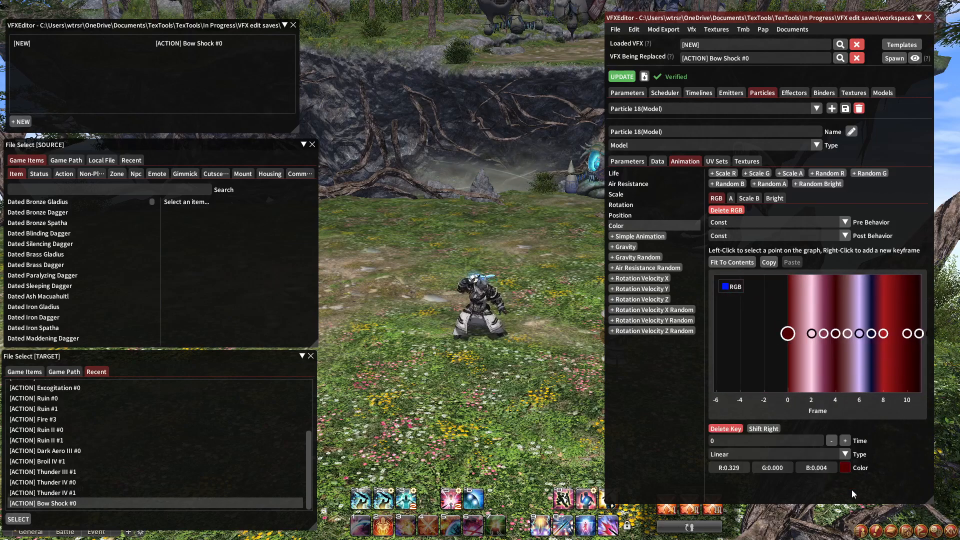
pyautogui.click(846, 468)
pyautogui.click(911, 318)
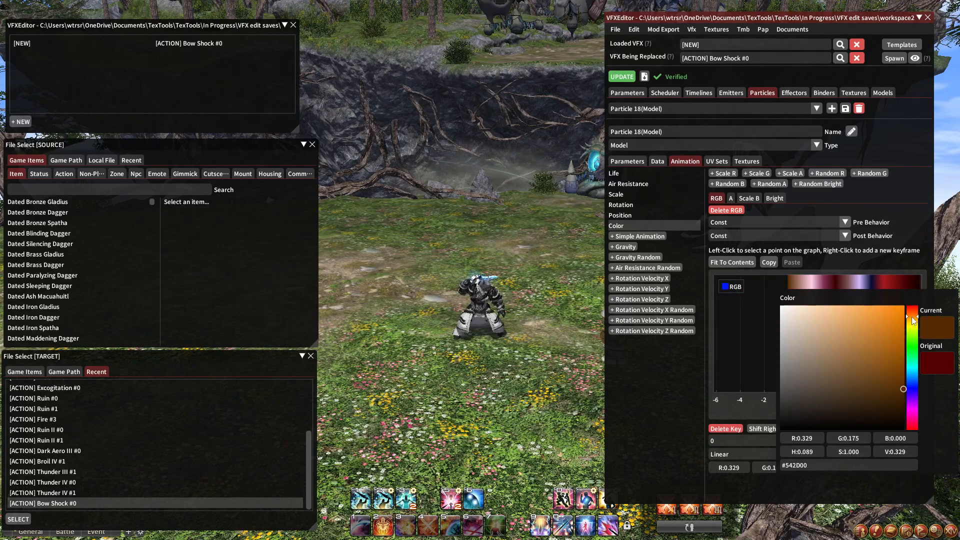
# Delete the Scale B curve from Particle 18's color animation
pyautogui.click(754, 197)
pyautogui.click(749, 198)
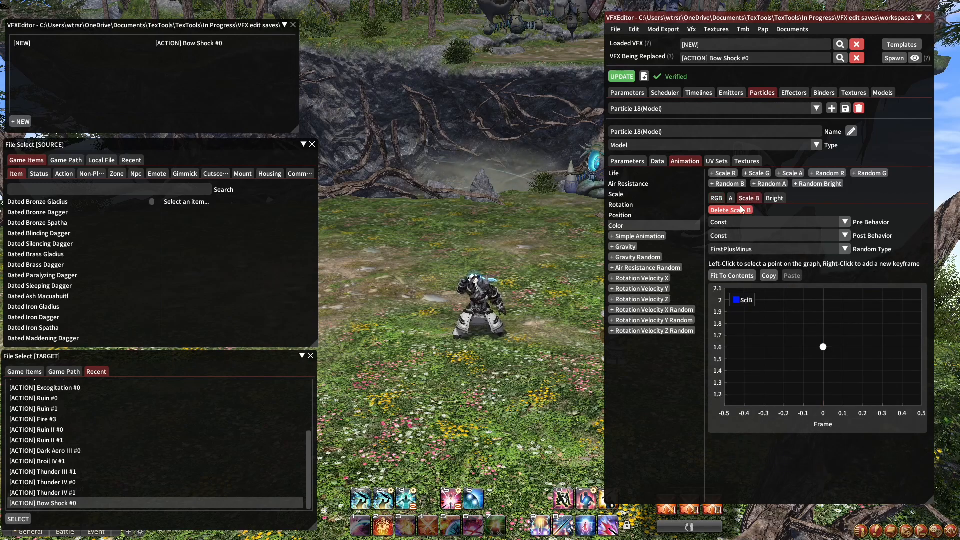
pyautogui.click(718, 209)
# Recolor Particle 18's RGB keys at frame 2 (R 1.000, G 0.935, B 0.824) and frame 3 (R 0.502, G 0.368, B 0.200)
pyautogui.moveTo(767, 299); pyautogui.dragTo(721, 301)
pyautogui.scroll(3, 748, 314)
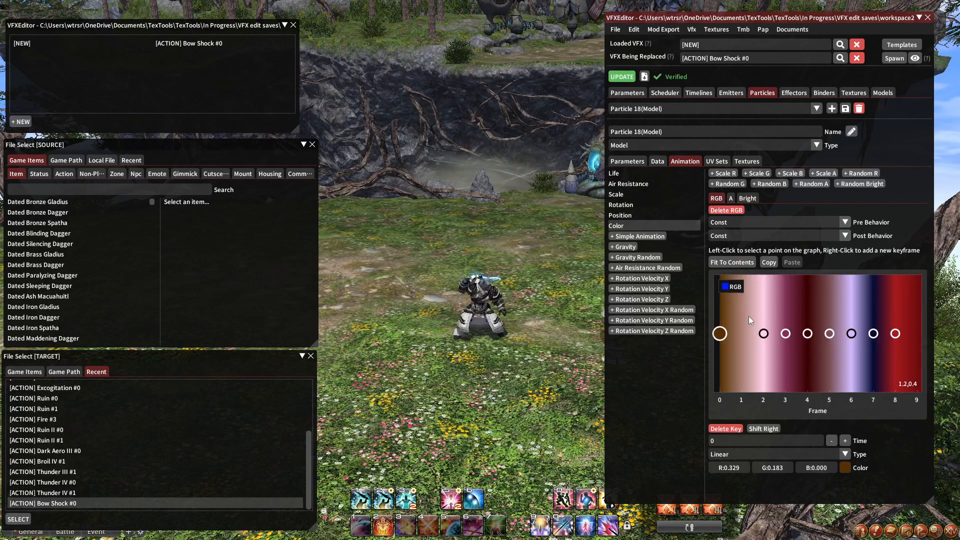
pyautogui.click(764, 334)
pyautogui.click(845, 468)
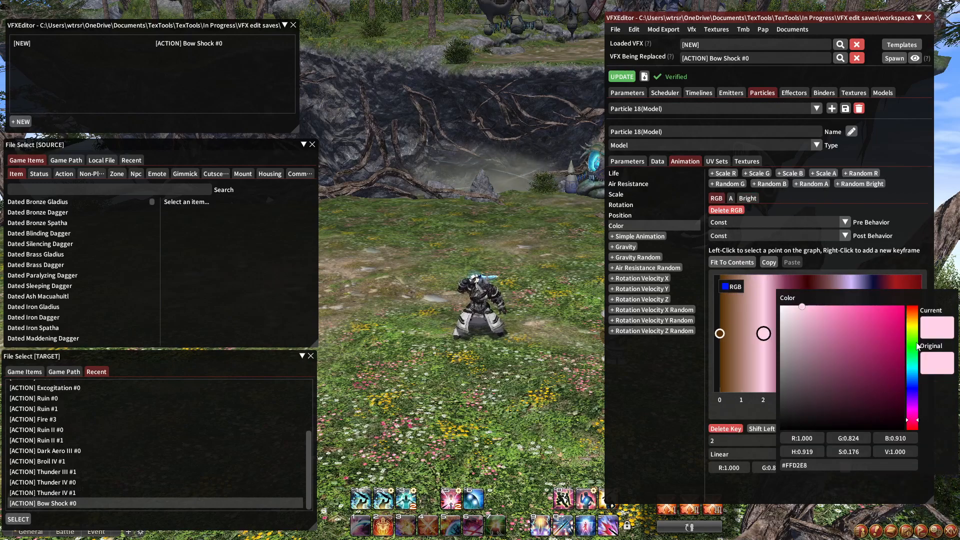
pyautogui.click(913, 320)
pyautogui.click(850, 273)
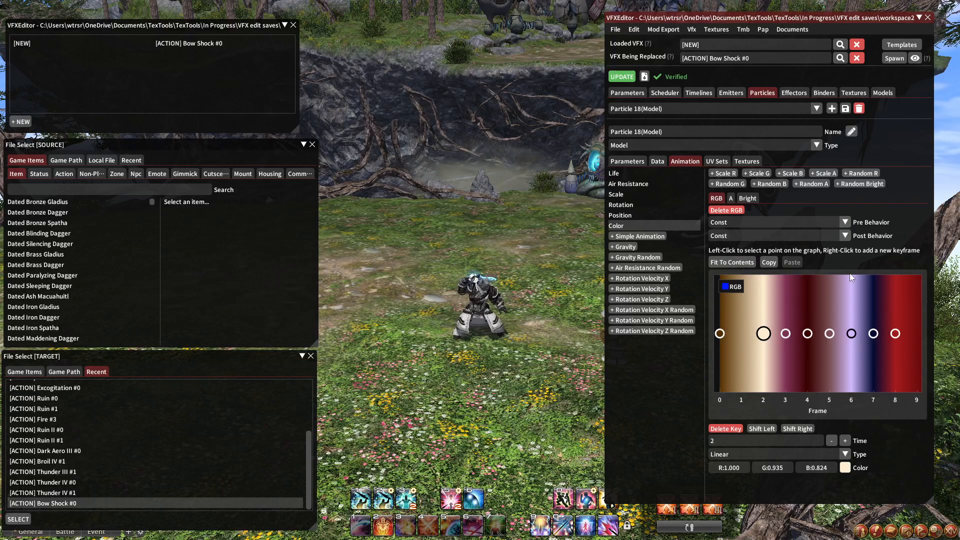
pyautogui.click(785, 333)
pyautogui.click(845, 468)
pyautogui.click(913, 317)
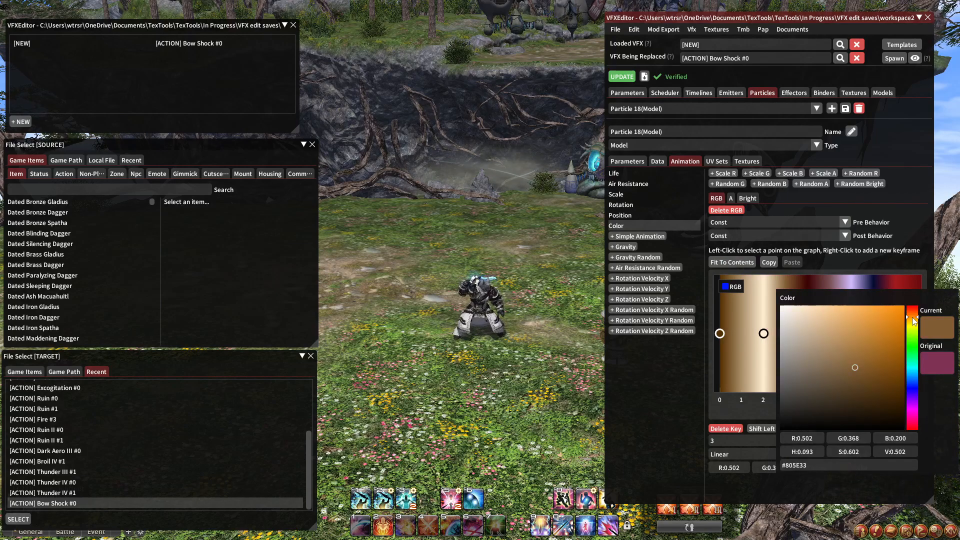
pyautogui.click(829, 266)
# Recolor Particle 18's RGB keys at frame 4 to dark orange (R 0.220, G 0.117, B 0.000) and at frame 5 to a muted orange-brown
pyautogui.moveTo(806, 328); pyautogui.dragTo(745, 331)
pyautogui.click(747, 334)
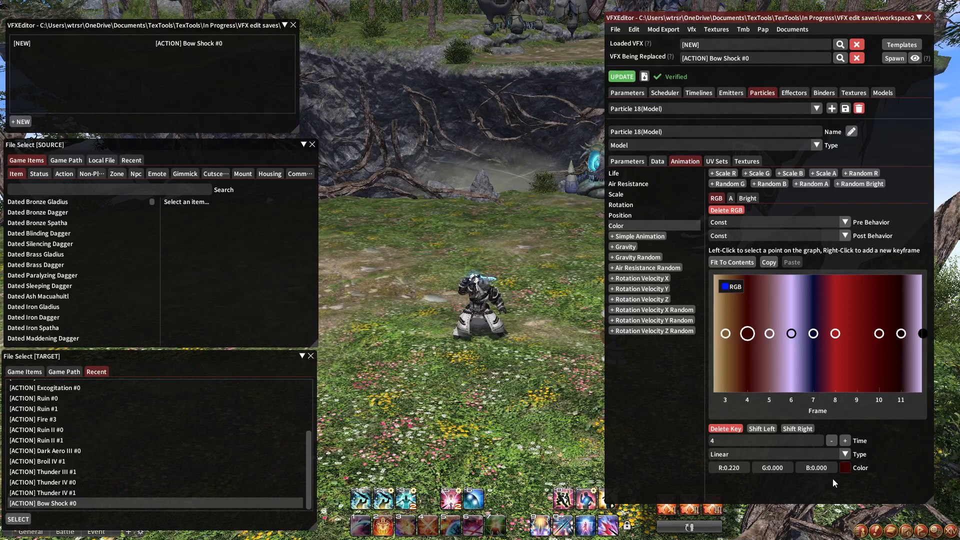
pyautogui.click(844, 468)
pyautogui.click(915, 319)
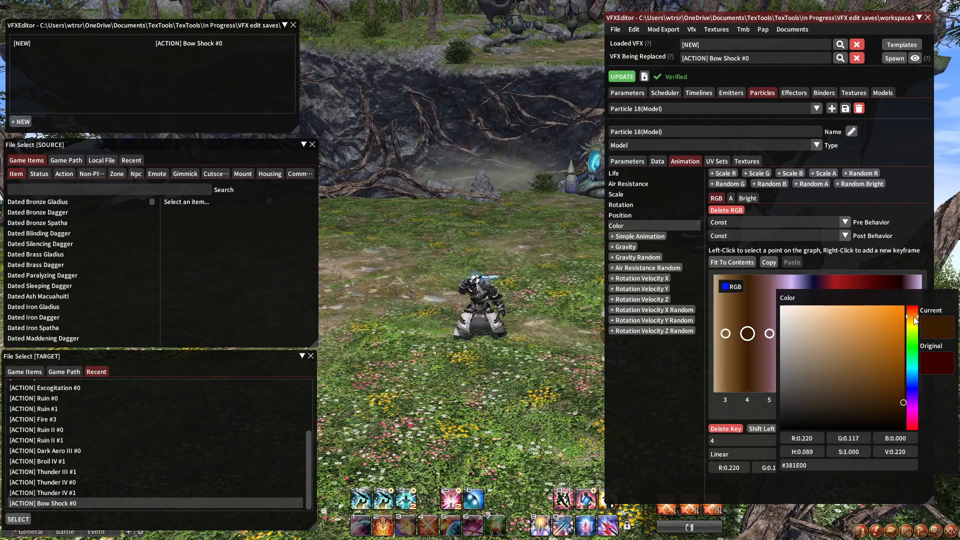
pyautogui.click(812, 272)
pyautogui.click(769, 333)
pyautogui.click(850, 467)
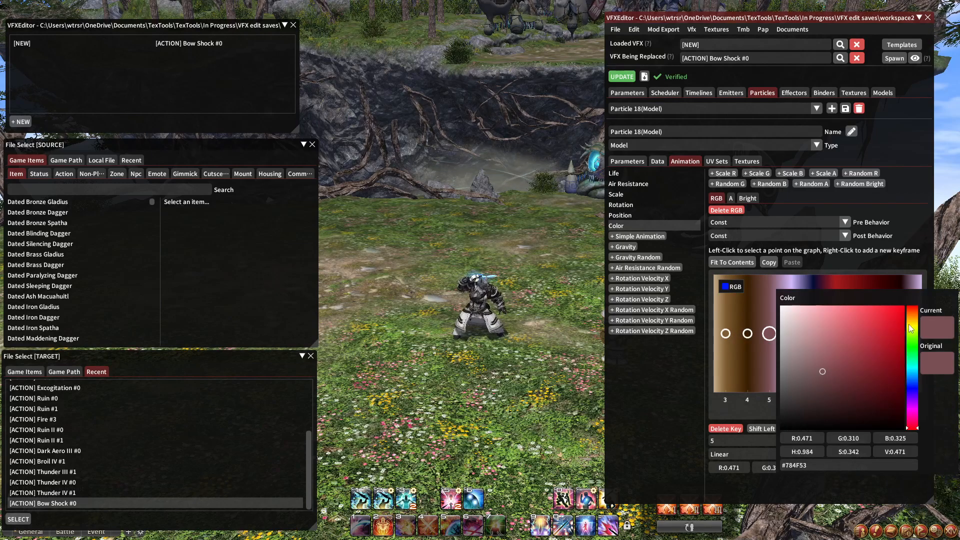
pyautogui.click(913, 318)
pyautogui.click(830, 271)
# Recolor Particle 18's RGB key at frame 6 to pale orange (R 1.000, G 0.901, B 0.733)
pyautogui.moveTo(843, 297); pyautogui.dragTo(794, 299)
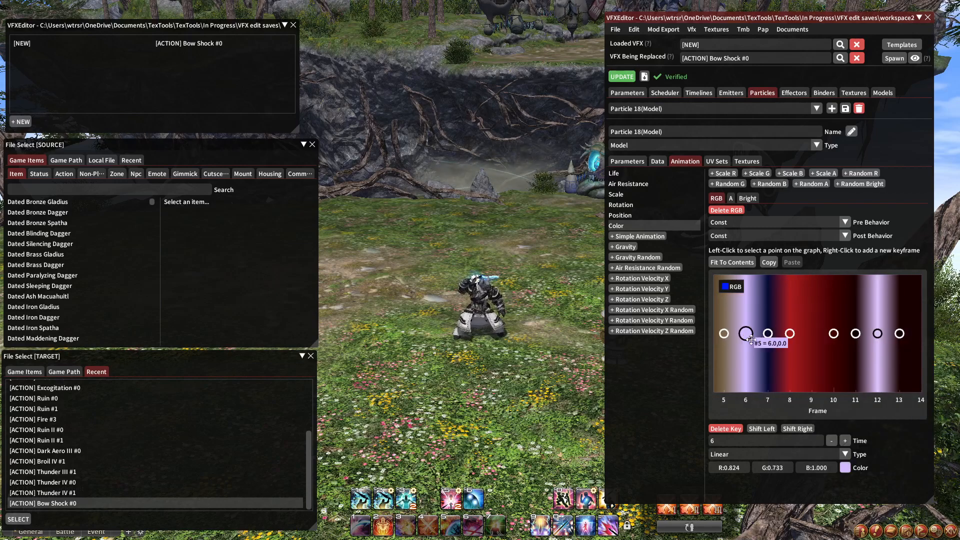
pyautogui.click(846, 468)
pyautogui.click(912, 318)
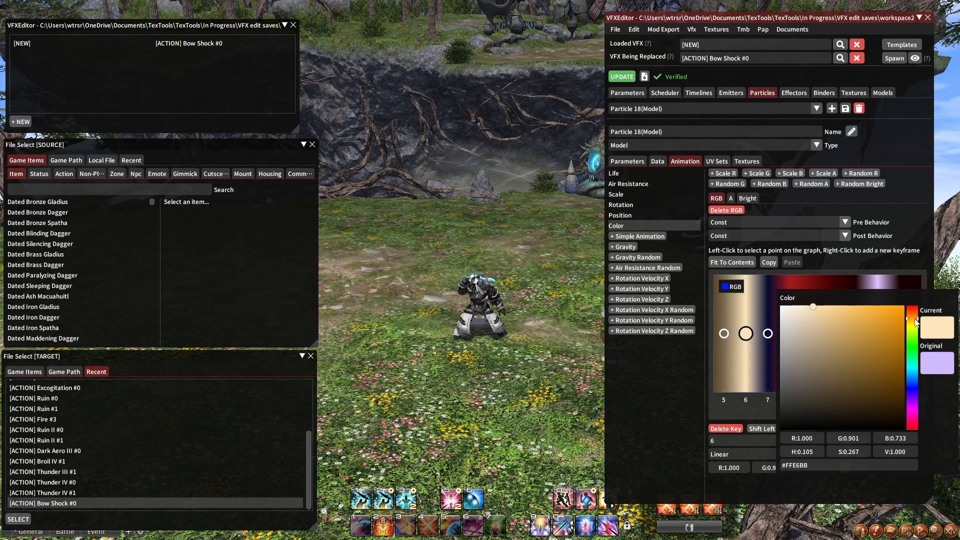
pyautogui.click(847, 287)
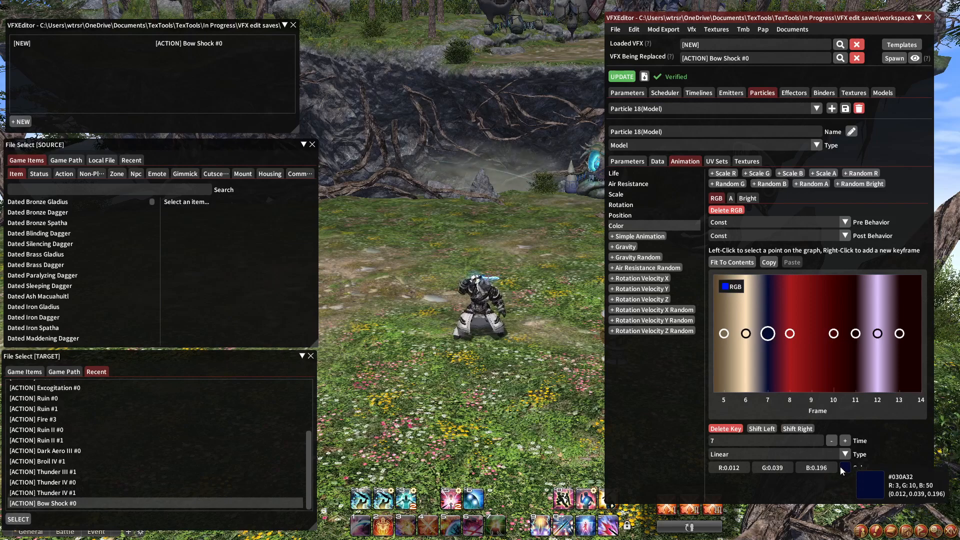
# Recolor Particle 18's RGB keys at frame 7 to dark brown and at frame 8 to burnt orange
pyautogui.click(845, 468)
pyautogui.click(914, 321)
pyautogui.click(831, 278)
pyautogui.moveTo(835, 285); pyautogui.dragTo(798, 296)
pyautogui.click(755, 334)
pyautogui.click(848, 471)
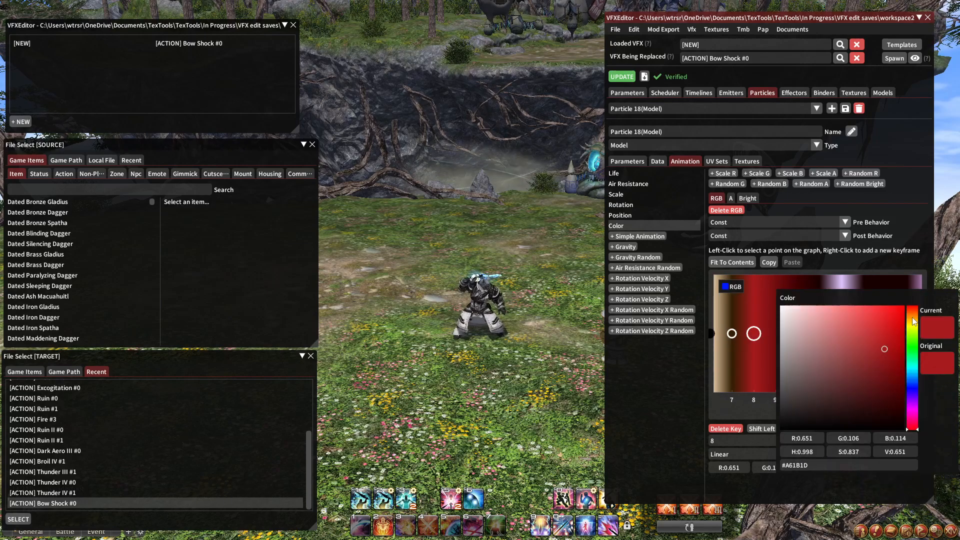
pyautogui.click(913, 316)
pyautogui.click(824, 269)
pyautogui.moveTo(853, 294); pyautogui.dragTo(802, 297)
# Recolor Particle 18's RGB keys at frame 10 (R 0.243, G 0.165, B 0.000) and at frame 11 to very dark brown
pyautogui.click(749, 334)
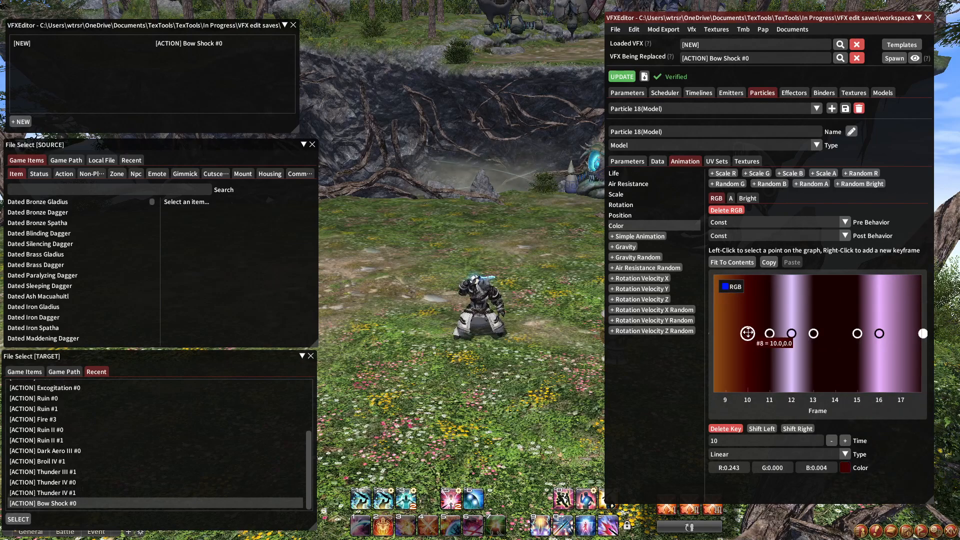
pyautogui.click(847, 469)
pyautogui.click(913, 320)
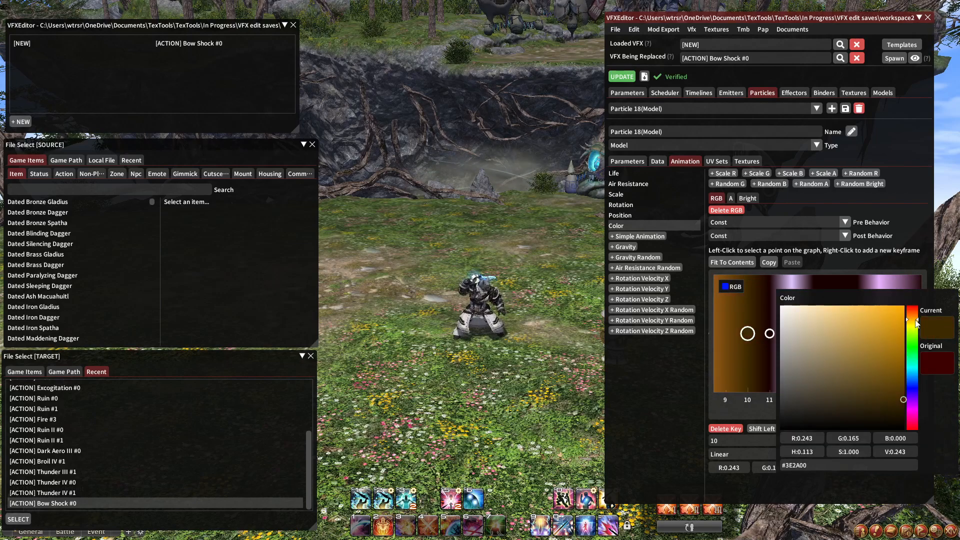
pyautogui.click(807, 281)
pyautogui.moveTo(807, 281); pyautogui.dragTo(785, 282)
pyautogui.click(748, 334)
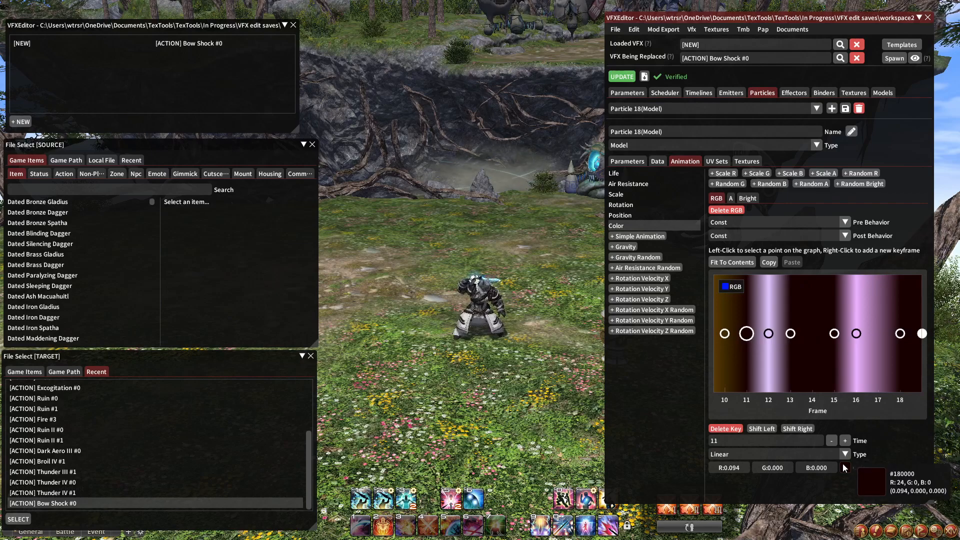
pyautogui.click(845, 468)
pyautogui.click(912, 319)
pyautogui.click(847, 276)
# Recolor Particle 18's RGB keys at frame 12 to pale yellow-orange and at frame 13 to very dark brown
pyautogui.click(768, 333)
pyautogui.click(832, 467)
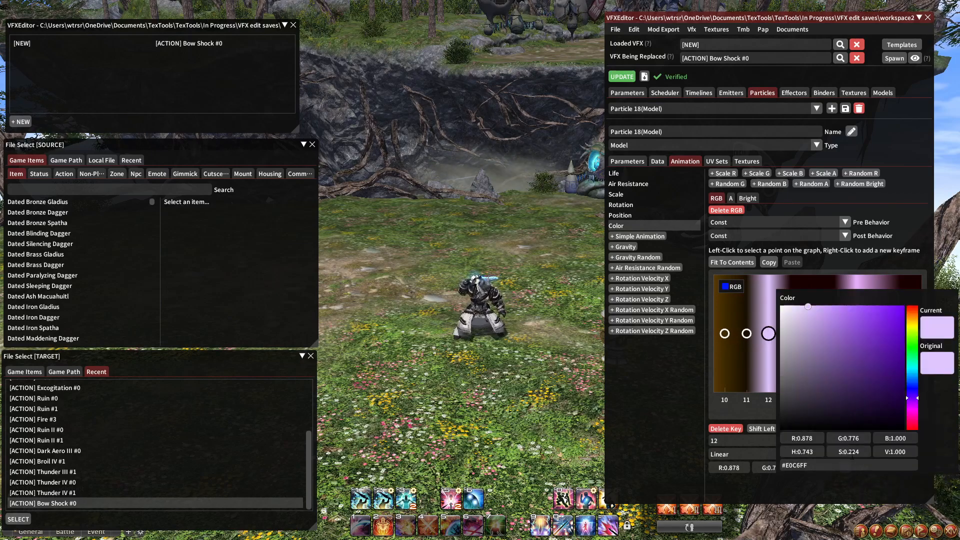
pyautogui.click(913, 323)
pyautogui.click(836, 271)
pyautogui.moveTo(836, 271); pyautogui.dragTo(828, 298)
pyautogui.click(756, 334)
pyautogui.click(846, 468)
pyautogui.click(915, 322)
pyautogui.click(851, 284)
pyautogui.moveTo(851, 284); pyautogui.dragTo(810, 305)
# Recolor Particle 18's RGB keys at frame 15 (R 0.094, G 0.066, B 0.000) and at frame 16 to pale orange
pyautogui.click(758, 334)
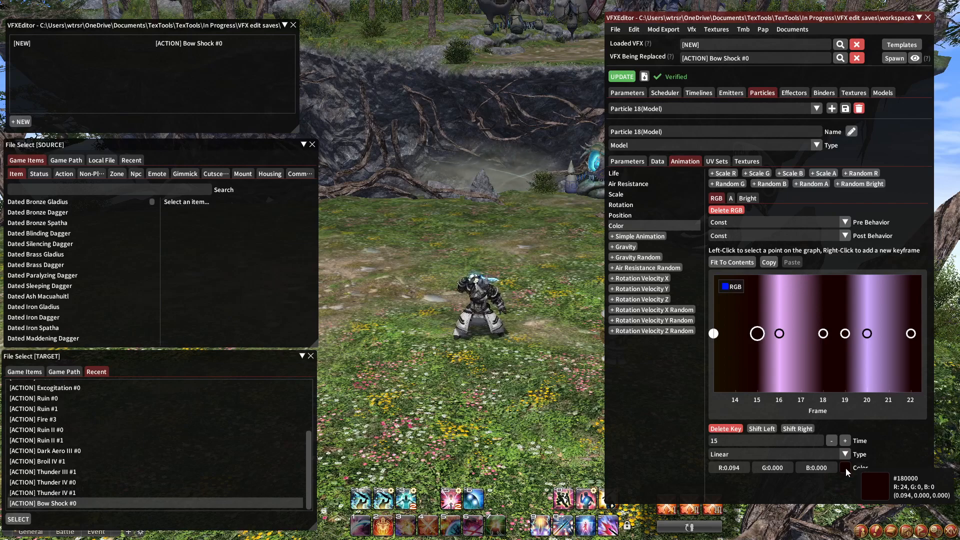
pyautogui.click(845, 468)
pyautogui.click(915, 323)
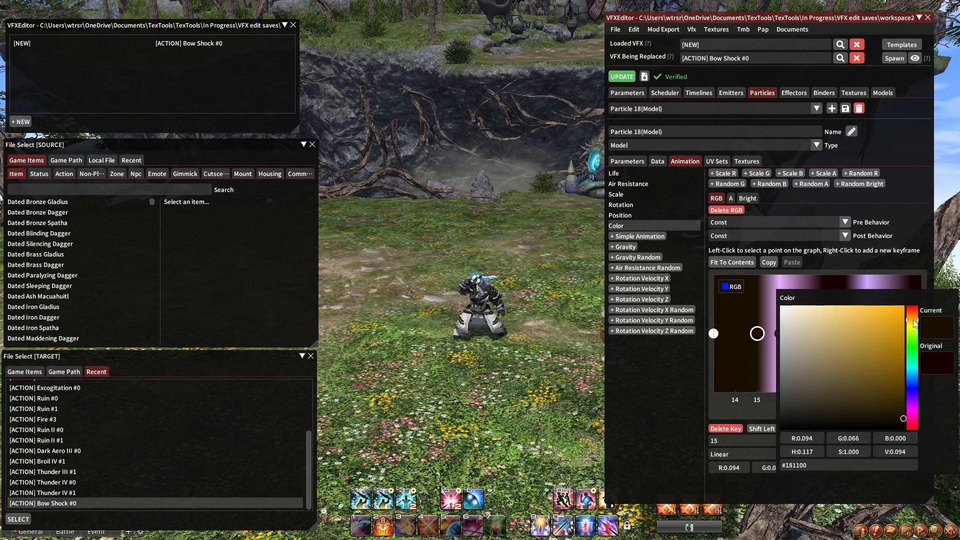
pyautogui.click(827, 284)
pyautogui.moveTo(828, 297); pyautogui.dragTo(784, 313)
pyautogui.click(735, 333)
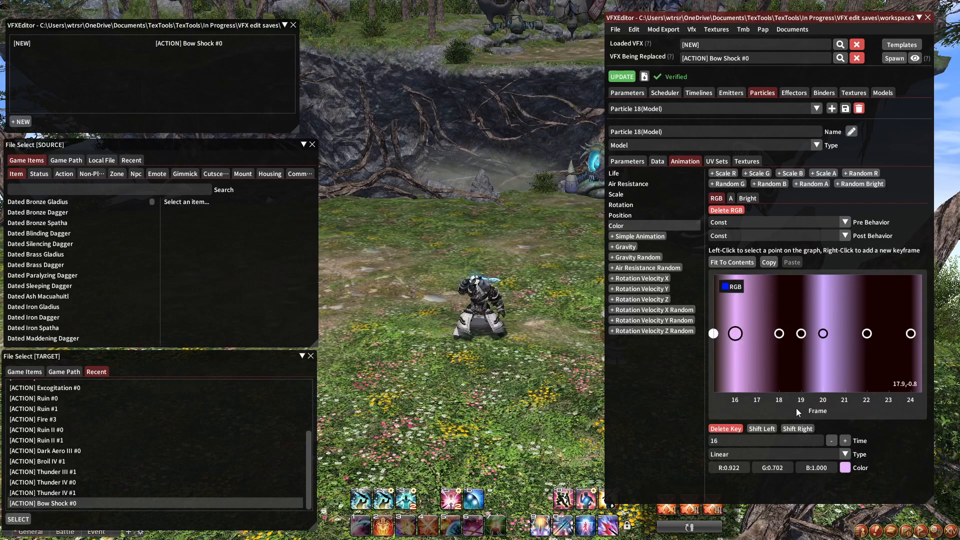
pyautogui.click(846, 469)
pyautogui.click(911, 320)
pyautogui.click(842, 283)
pyautogui.moveTo(840, 295); pyautogui.dragTo(802, 301)
# Recolor Particle 18's RGB keys at frames 18 and 19 to a very dark orange-brown
pyautogui.click(741, 334)
pyautogui.click(846, 468)
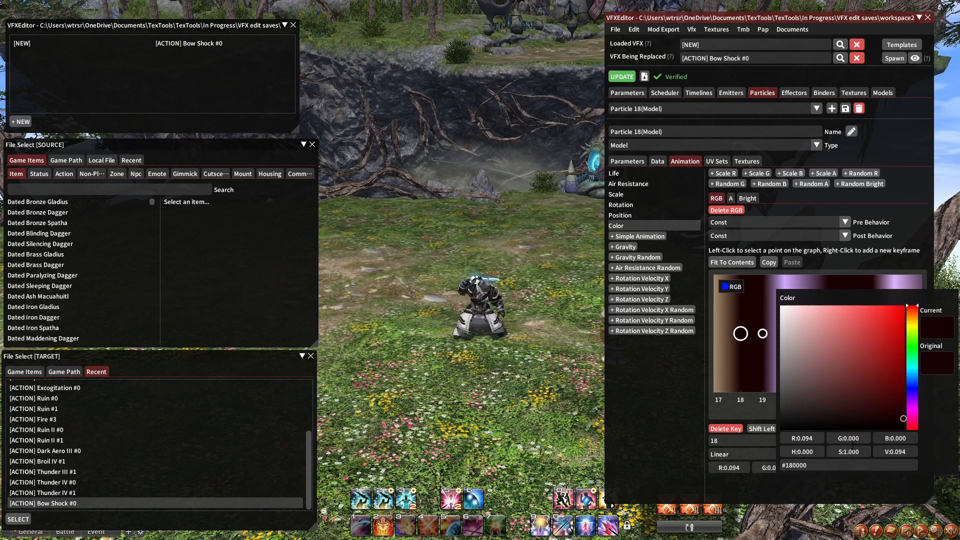
pyautogui.click(911, 320)
pyautogui.click(845, 288)
pyautogui.moveTo(846, 287); pyautogui.dragTo(806, 289)
pyautogui.click(724, 333)
pyautogui.click(845, 467)
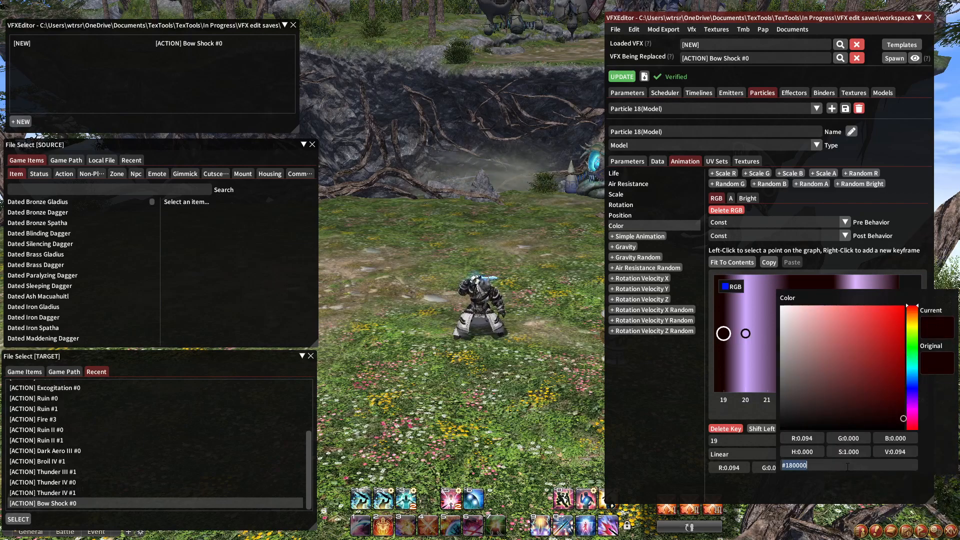
pyautogui.click(911, 320)
pyautogui.click(792, 287)
# Recolor Particle 18's RGB keys at frame 20 (R 1.000, G 0.871, B 0.675) and at frame 22 to very dark brown
pyautogui.click(746, 334)
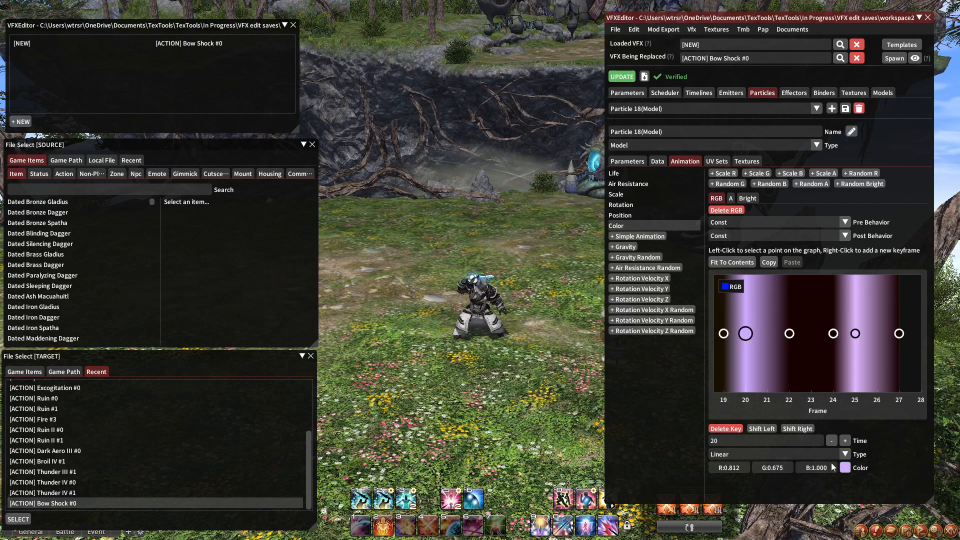
pyautogui.click(846, 468)
pyautogui.click(916, 320)
pyautogui.click(817, 280)
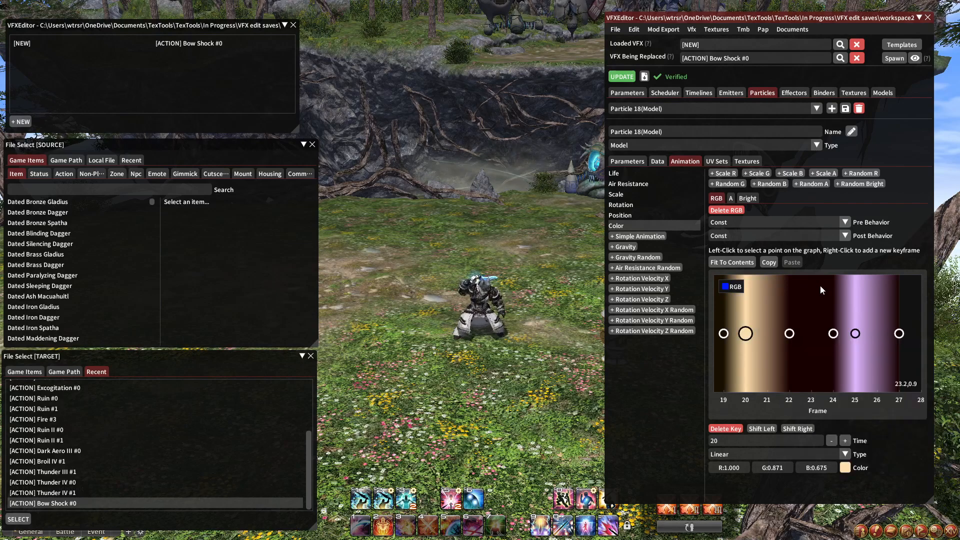
pyautogui.moveTo(818, 280); pyautogui.dragTo(799, 308)
pyautogui.click(755, 334)
pyautogui.click(846, 469)
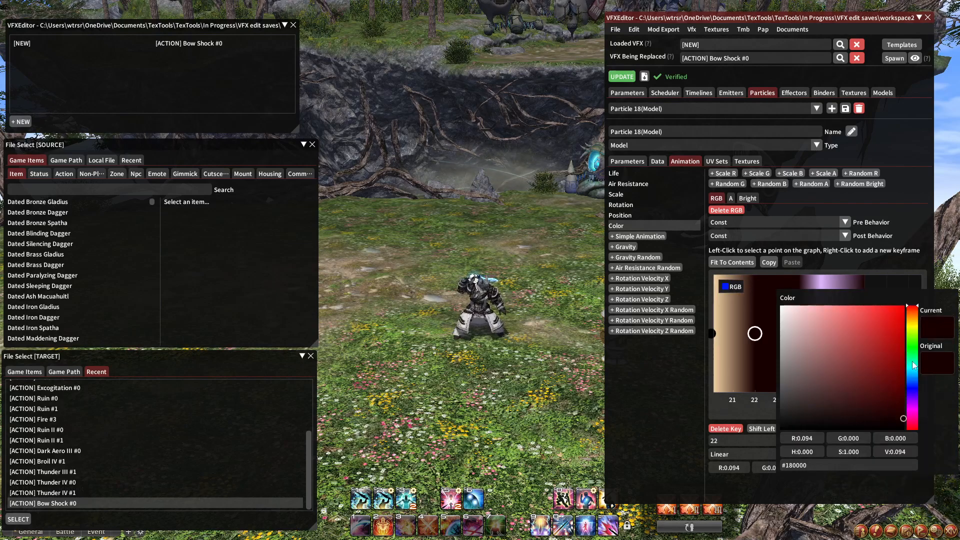
pyautogui.click(912, 317)
pyautogui.click(781, 283)
# Recolor Particle 18's RGB keys at frame 24 (R 0.094, G 0.064, B 0.000) and at frame 25 to pale orange
pyautogui.click(799, 333)
pyautogui.click(845, 468)
pyautogui.click(913, 318)
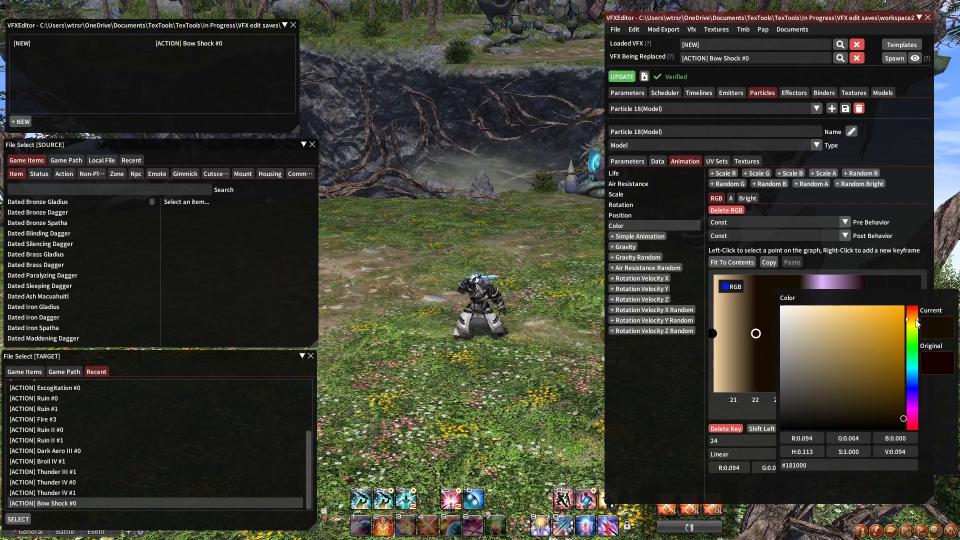
pyautogui.click(860, 287)
pyautogui.moveTo(859, 287); pyautogui.dragTo(785, 330)
pyautogui.click(780, 334)
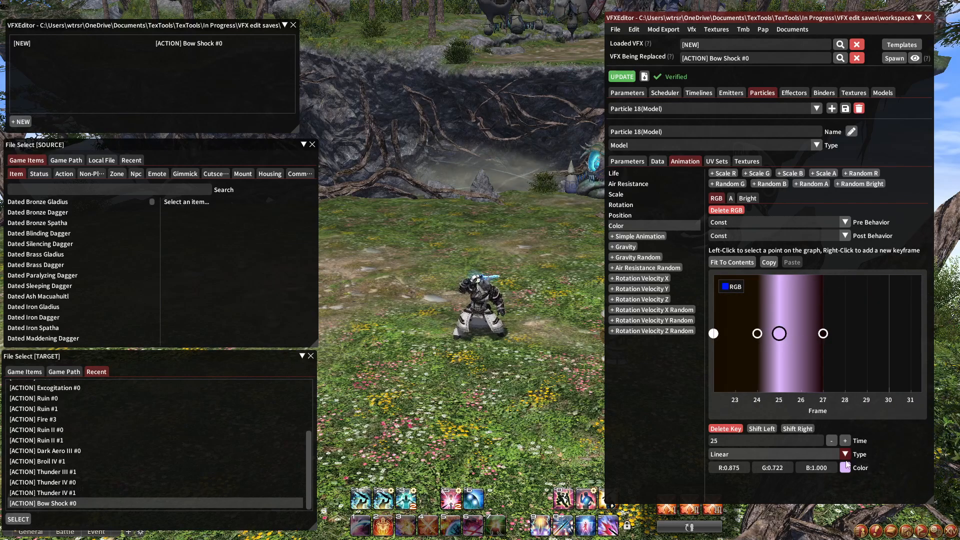
pyautogui.click(845, 468)
pyautogui.click(916, 320)
pyautogui.click(829, 315)
# Recolor Particle 18's last RGB key at frame 27 to near-black brown (R 0.086, G 0.042, B 0.000)
pyautogui.click(821, 334)
pyautogui.click(845, 468)
pyautogui.click(912, 316)
pyautogui.click(855, 283)
pyautogui.moveTo(789, 298); pyautogui.dragTo(885, 298)
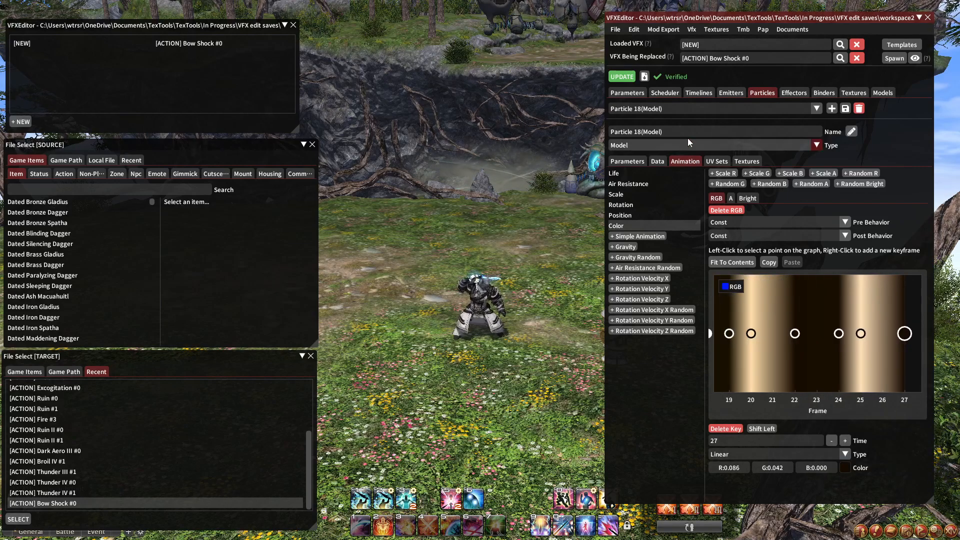
# Switch to Particle 19(Model) and shift its color animation's RGB key at frame 0 from dark red to an orange hue
pyautogui.click(671, 107)
pyautogui.scroll(-2, 666, 138)
pyautogui.scroll(2, 645, 146)
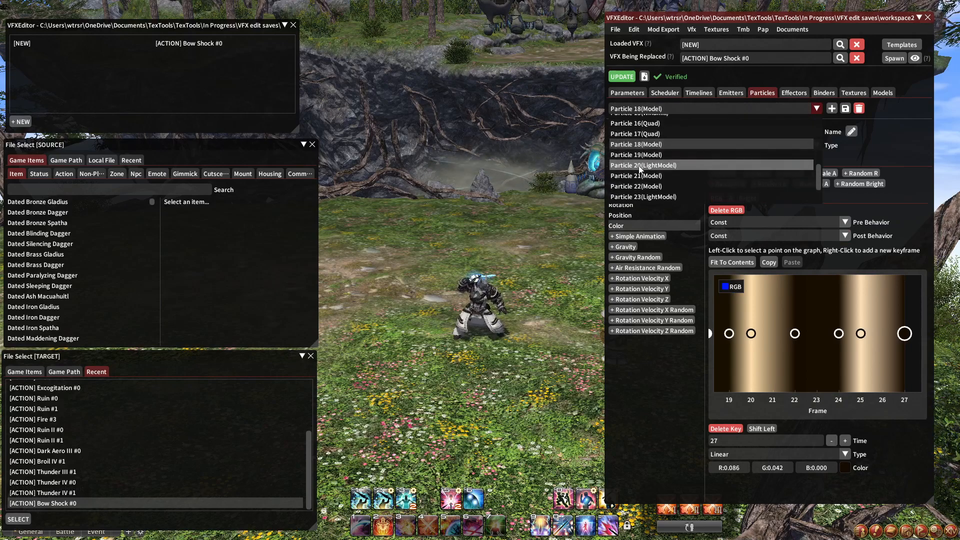
pyautogui.click(648, 154)
pyautogui.click(715, 334)
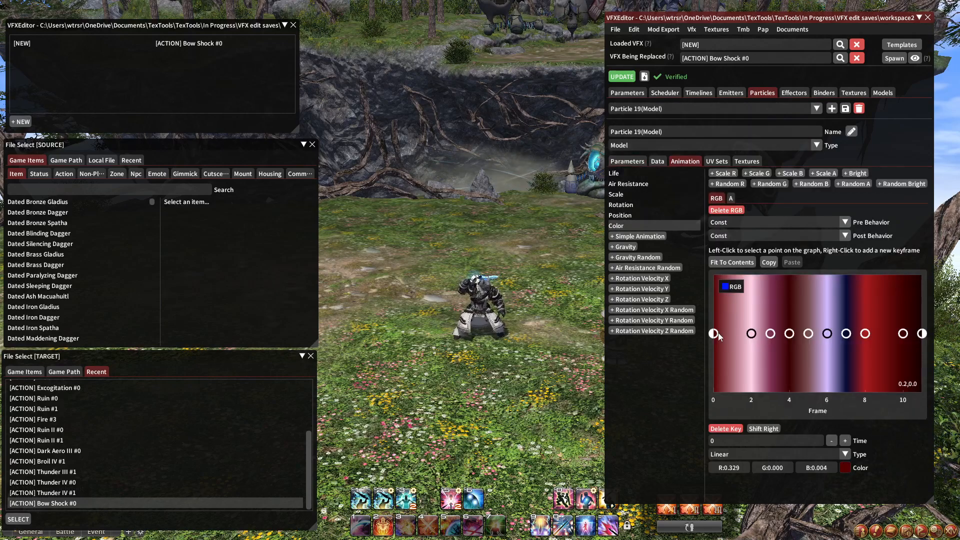
pyautogui.click(838, 470)
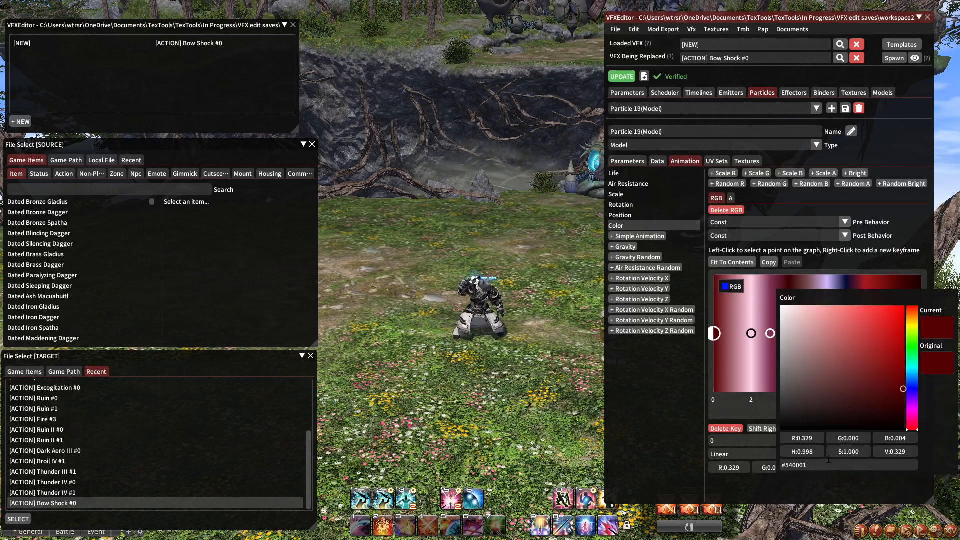
pyautogui.click(912, 318)
pyautogui.click(790, 309)
pyautogui.moveTo(890, 316); pyautogui.dragTo(853, 306)
pyautogui.click(773, 292)
# Recolor Particle 19's RGB key at frame 2 to pale orange
pyautogui.click(751, 333)
pyautogui.click(862, 470)
pyautogui.click(912, 318)
pyautogui.click(856, 288)
pyautogui.moveTo(857, 290); pyautogui.dragTo(814, 293)
# Recolor Particle 19's RGB keys at frame 3 (R 0.502, G 0.383, B 0.200) and frame 4 (R 0.220, G 0.106, B 0.000)
pyautogui.click(728, 334)
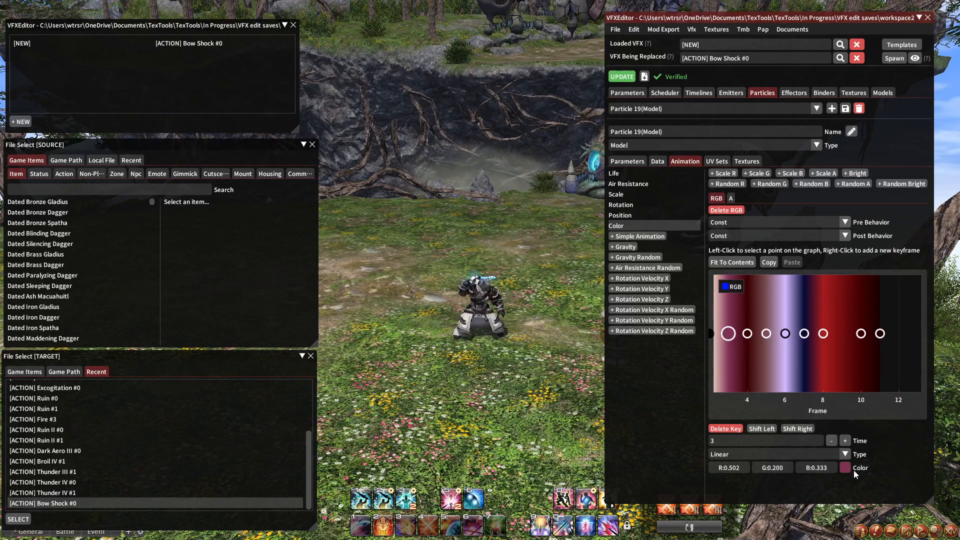
pyautogui.click(847, 468)
pyautogui.click(915, 320)
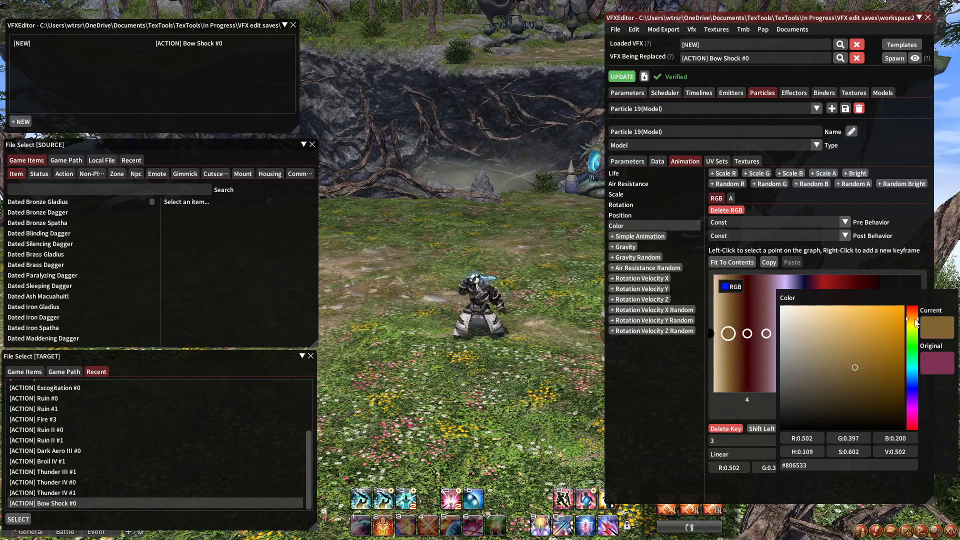
pyautogui.click(748, 333)
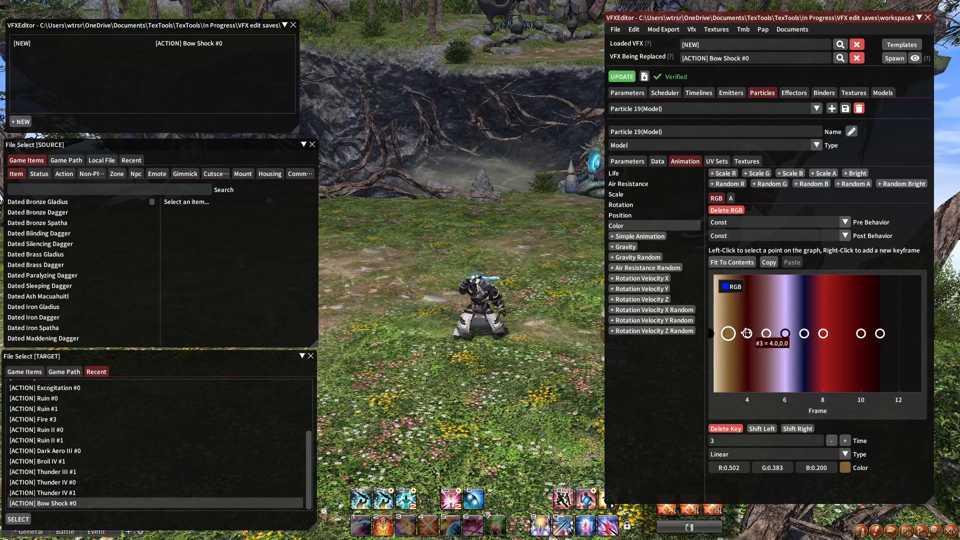
pyautogui.click(845, 468)
pyautogui.click(916, 320)
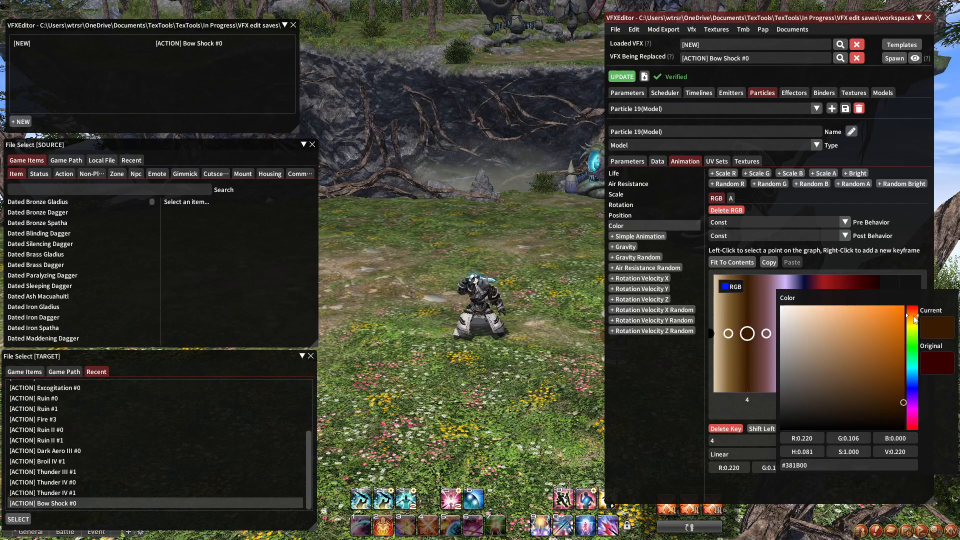
pyautogui.click(764, 313)
# Recolor Particle 19's RGB keys at frame 5 (R 0.471, G 0.407, B 0.310) and at frame 6 to pale yellow-orange
pyautogui.click(767, 333)
pyautogui.click(844, 468)
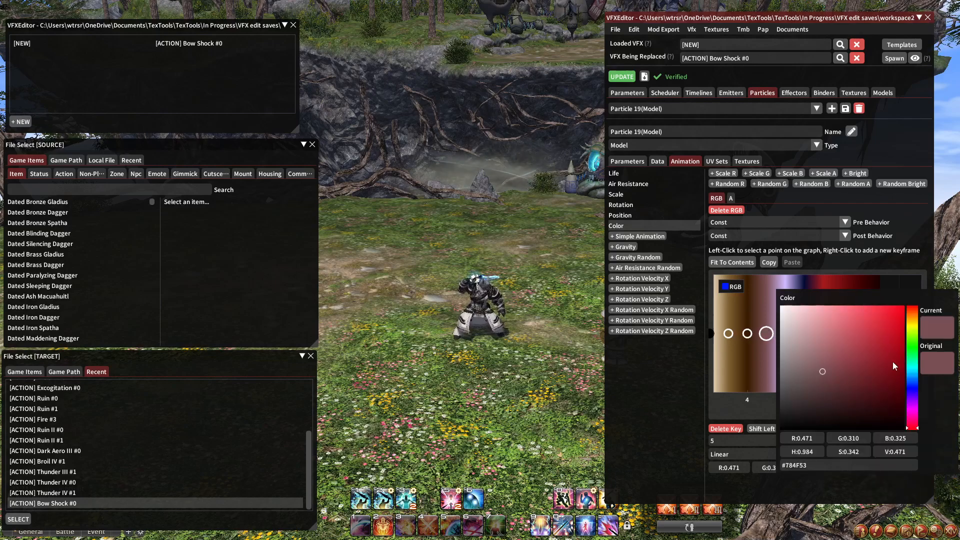
pyautogui.click(915, 322)
pyautogui.click(834, 274)
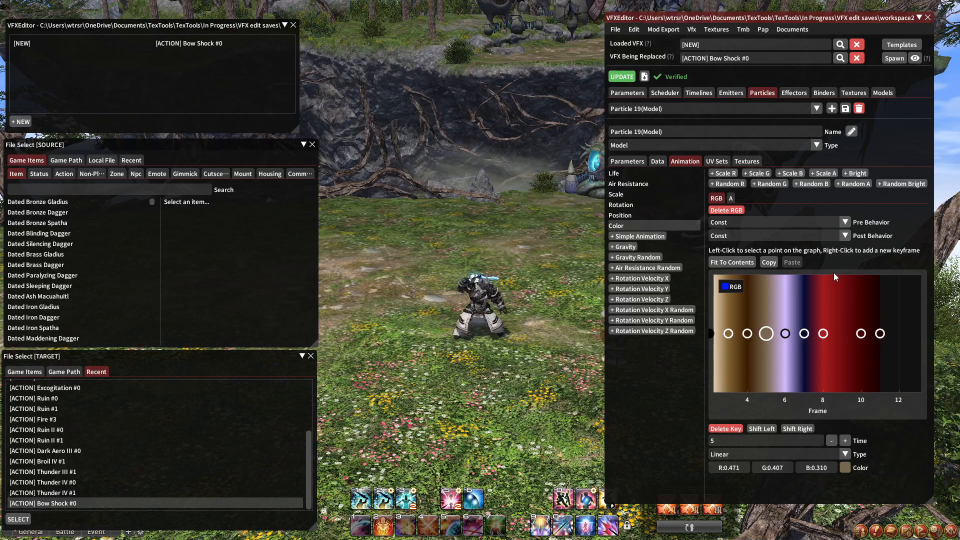
pyautogui.click(785, 334)
pyautogui.click(845, 469)
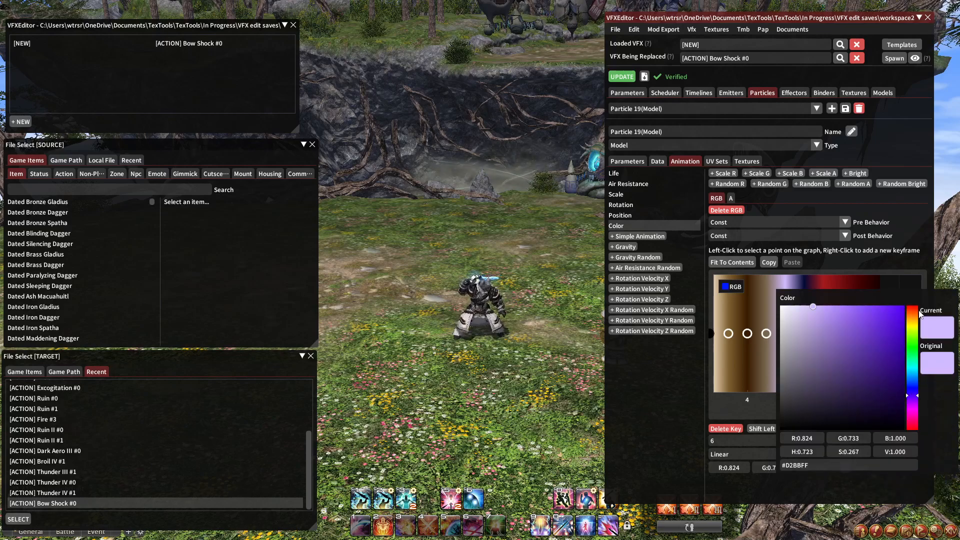
pyautogui.click(915, 320)
pyautogui.click(826, 284)
# Recolor Particle 19's RGB keys at frame 7 (R 0.196, G 0.128, B 0.012) and frame 8 (R 0.651, G 0.436, B 0.106)
pyautogui.click(805, 334)
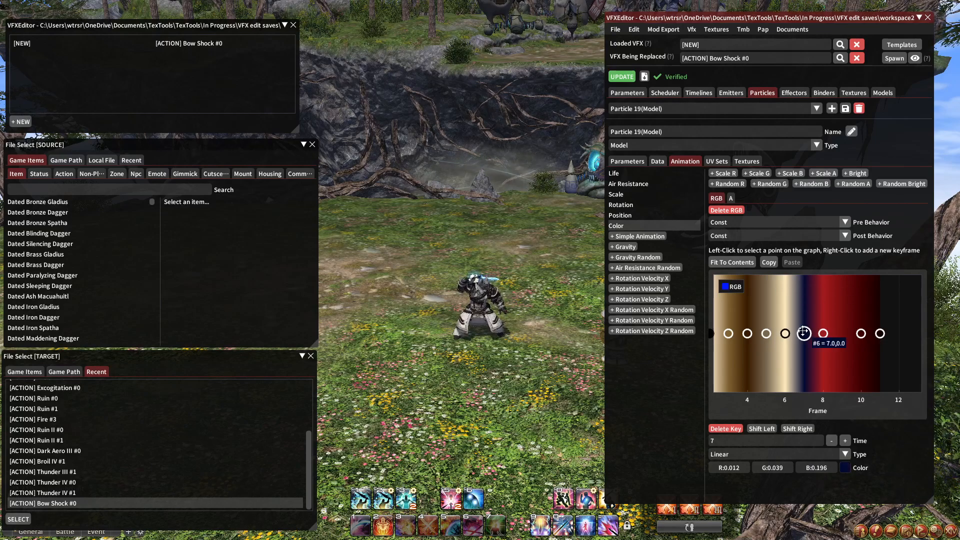
pyautogui.click(846, 467)
pyautogui.click(915, 324)
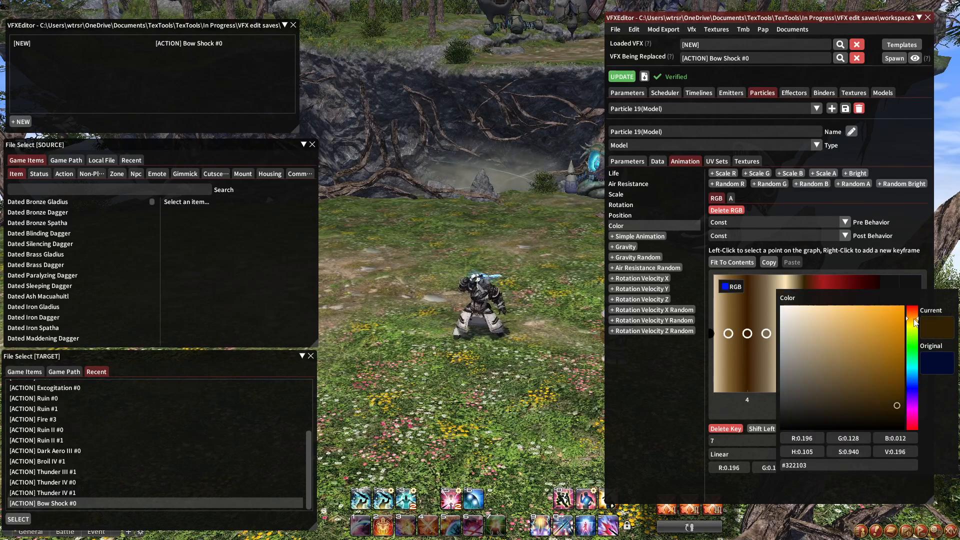
pyautogui.click(841, 288)
pyautogui.click(823, 334)
pyautogui.click(845, 468)
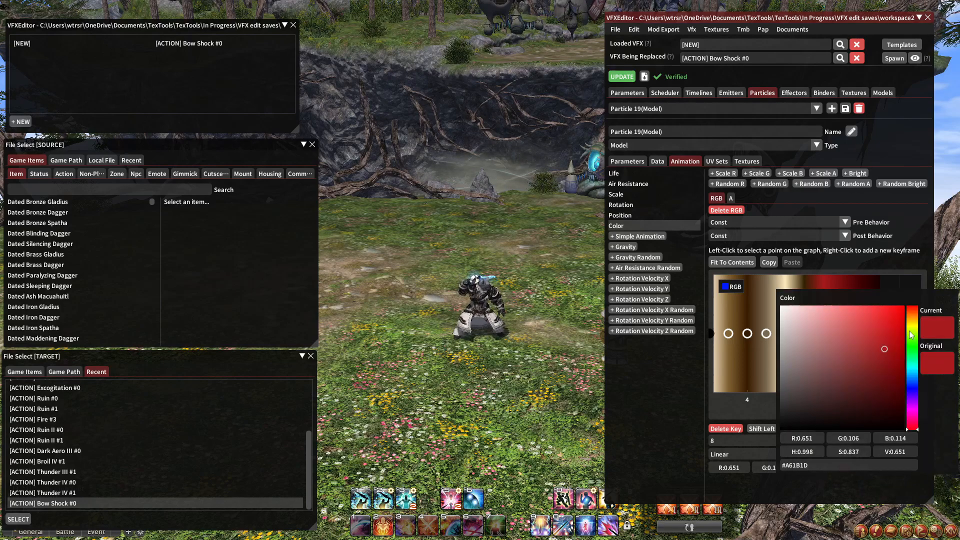
pyautogui.click(915, 320)
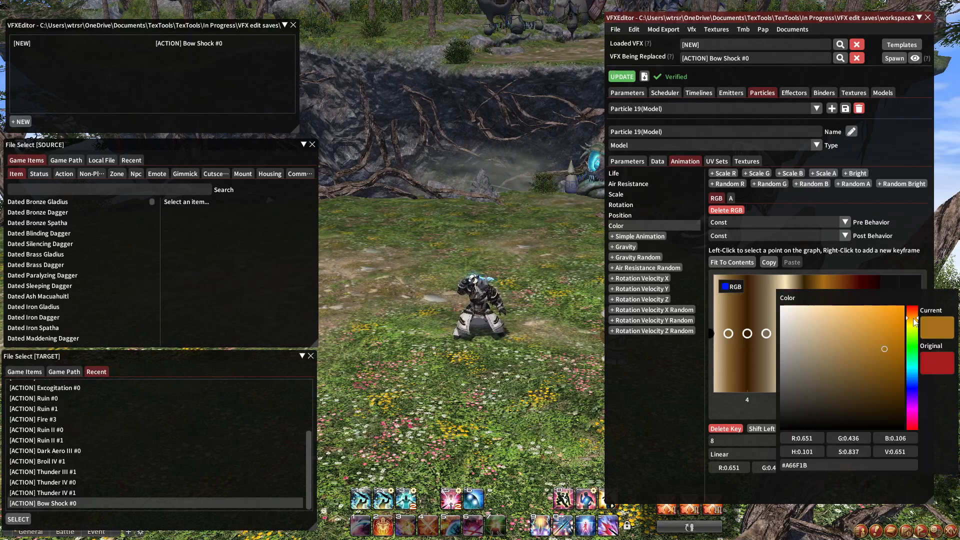
pyautogui.click(854, 284)
# Recolor Particle 19's RGB keys at frame 10 to dark brown and at frame 11 (R 0.094, G 0.064, B 0.000)
pyautogui.click(860, 333)
pyautogui.click(846, 469)
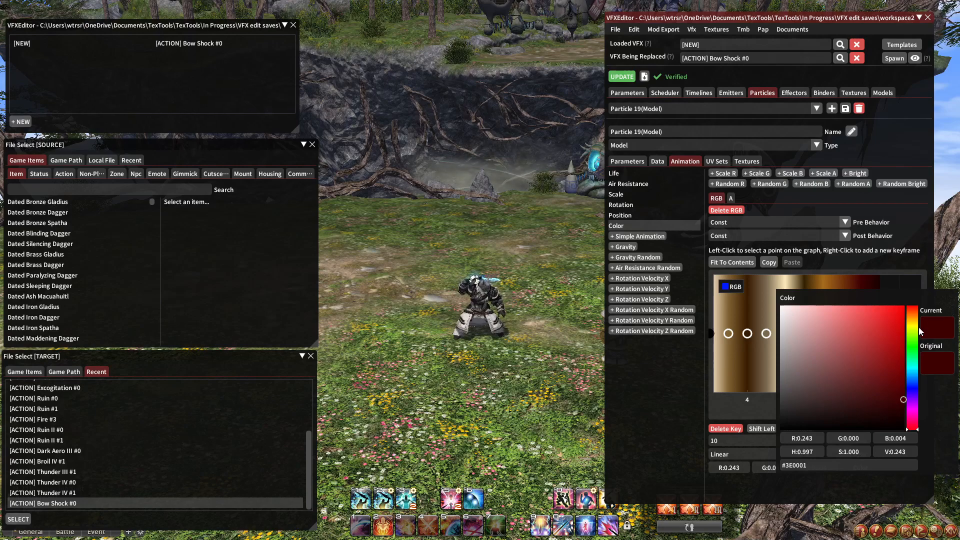
pyautogui.click(919, 329)
pyautogui.click(876, 281)
pyautogui.click(880, 334)
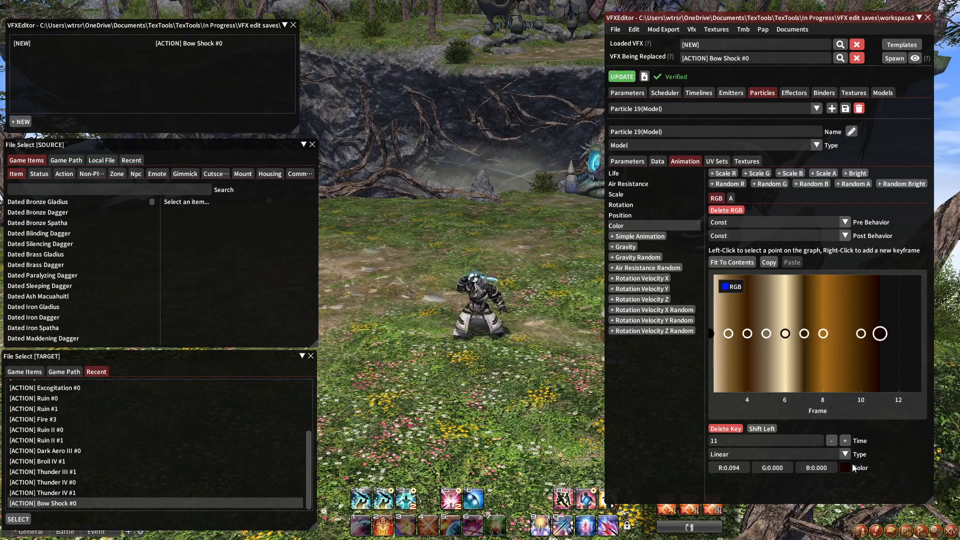
pyautogui.click(845, 468)
pyautogui.click(913, 321)
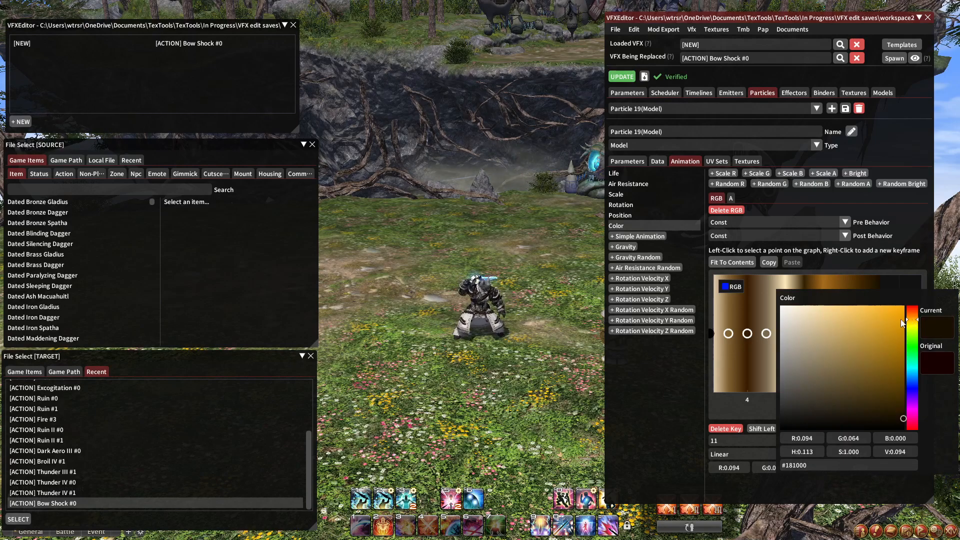
# Check the color keys in Particle 19's Color Begin data and Particle 18's Color End data
pyautogui.click(658, 161)
pyautogui.click(635, 206)
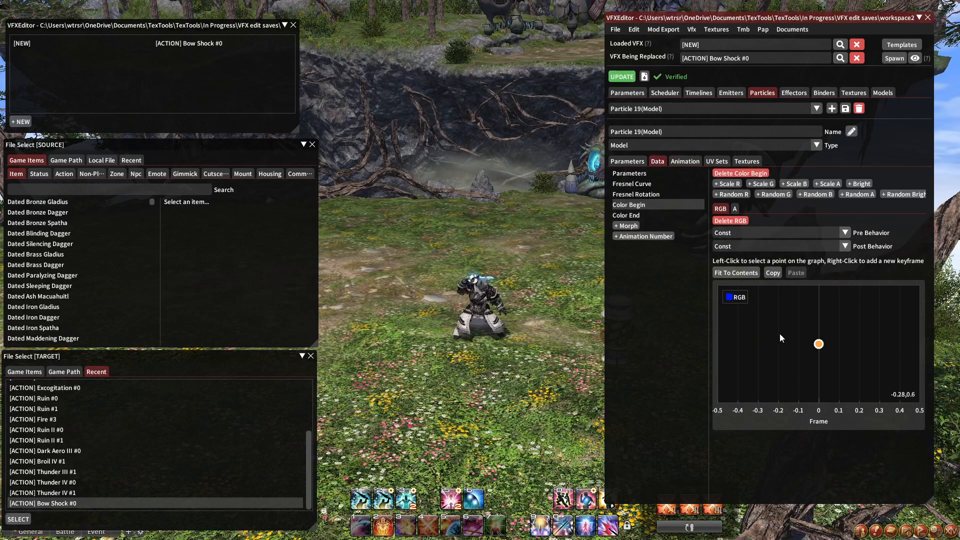
pyautogui.click(819, 344)
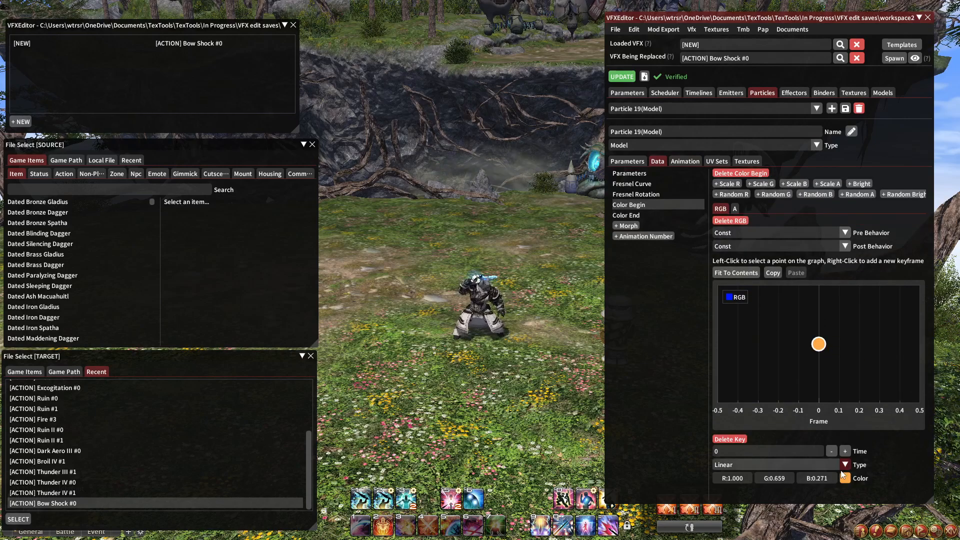
pyautogui.click(710, 112)
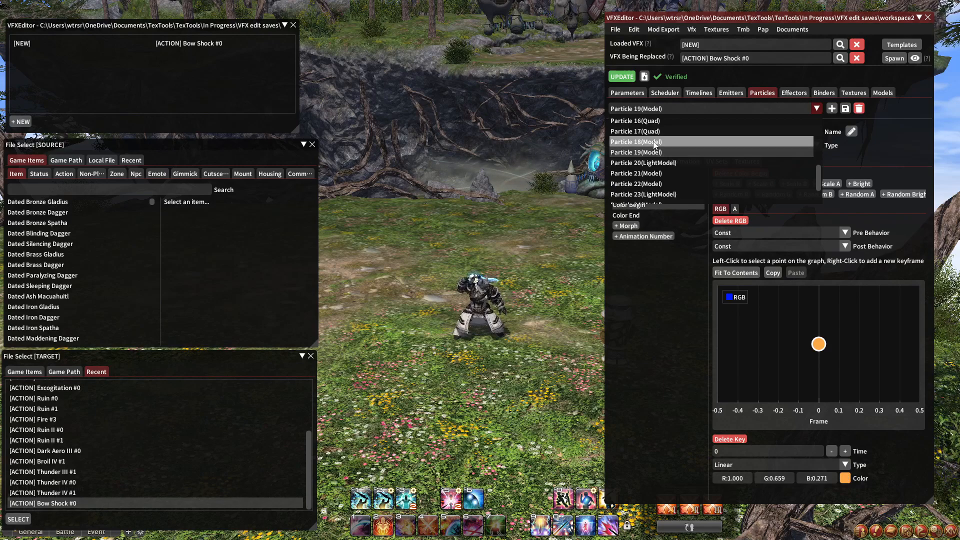
pyautogui.click(636, 141)
pyautogui.click(633, 214)
# Recolor Particle 20's RGB keys at frame 10 to light orange and at frame 20 (R 1.000, G 0.765, B 0.271)
pyautogui.click(670, 109)
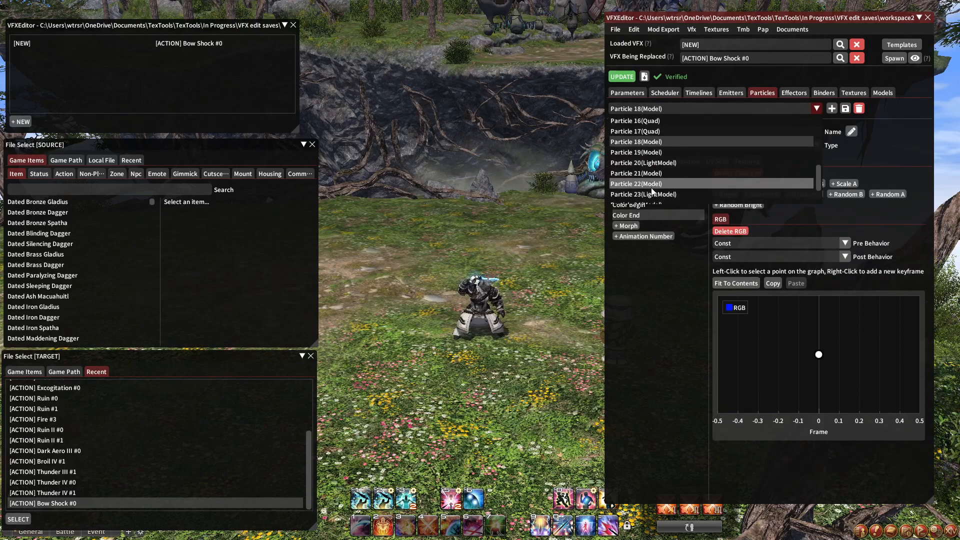
pyautogui.click(645, 162)
pyautogui.click(685, 161)
pyautogui.click(636, 228)
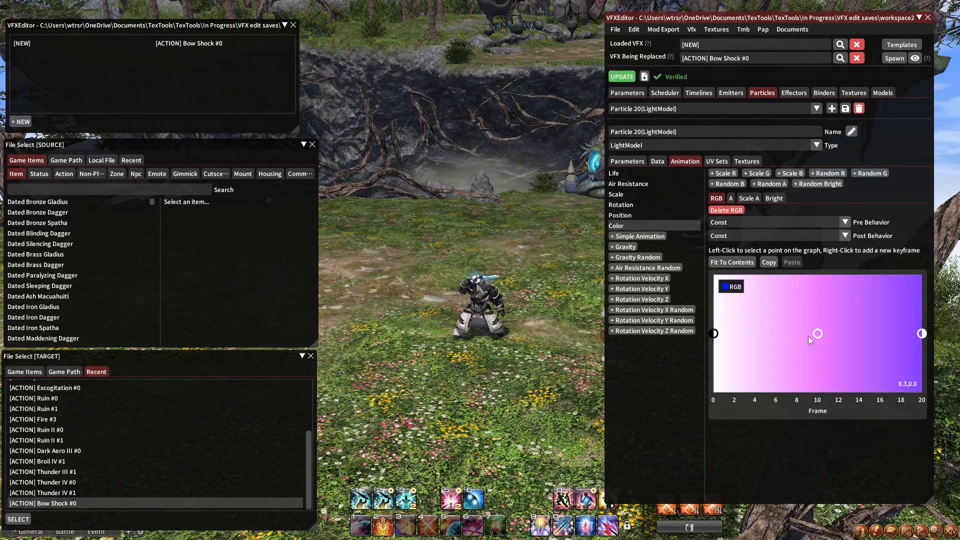
pyautogui.click(818, 334)
pyautogui.click(845, 467)
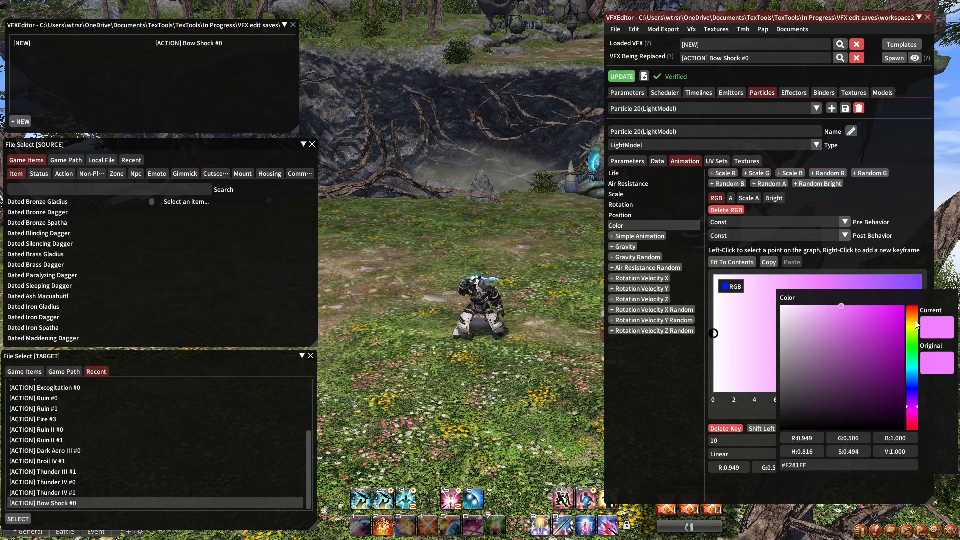
pyautogui.click(913, 319)
pyautogui.moveTo(897, 278); pyautogui.dragTo(819, 290)
pyautogui.click(846, 333)
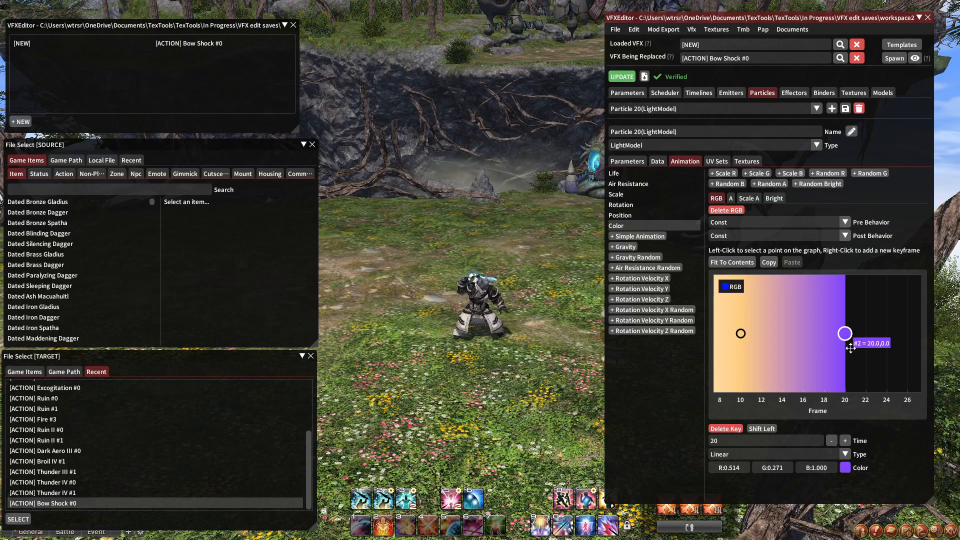
pyautogui.click(845, 468)
pyautogui.click(912, 320)
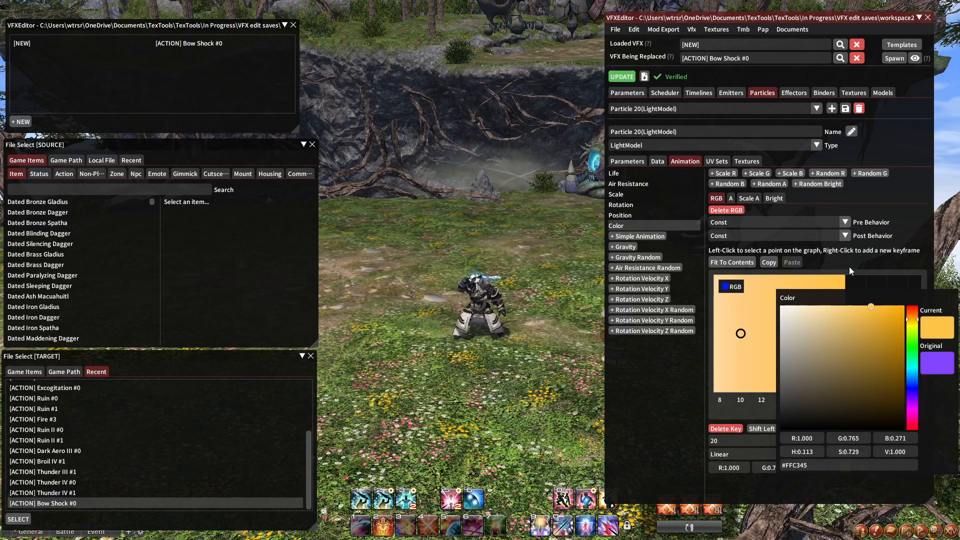
pyautogui.click(850, 269)
# Recolor Particle 21's RGB keys at frame 0 to yellow-orange and at frame 5 (R 0.655, G 0.489, B 0.051)
pyautogui.click(695, 106)
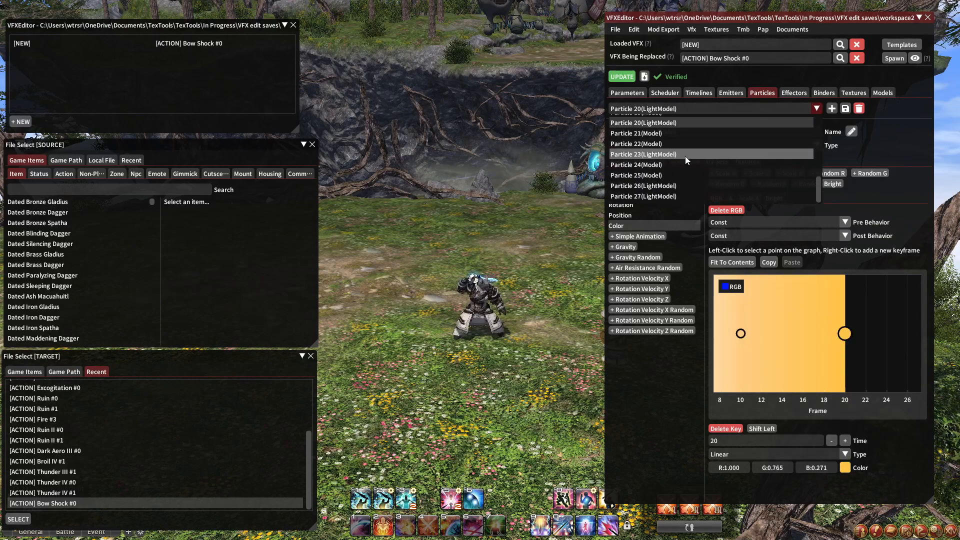
pyautogui.click(651, 133)
pyautogui.click(716, 333)
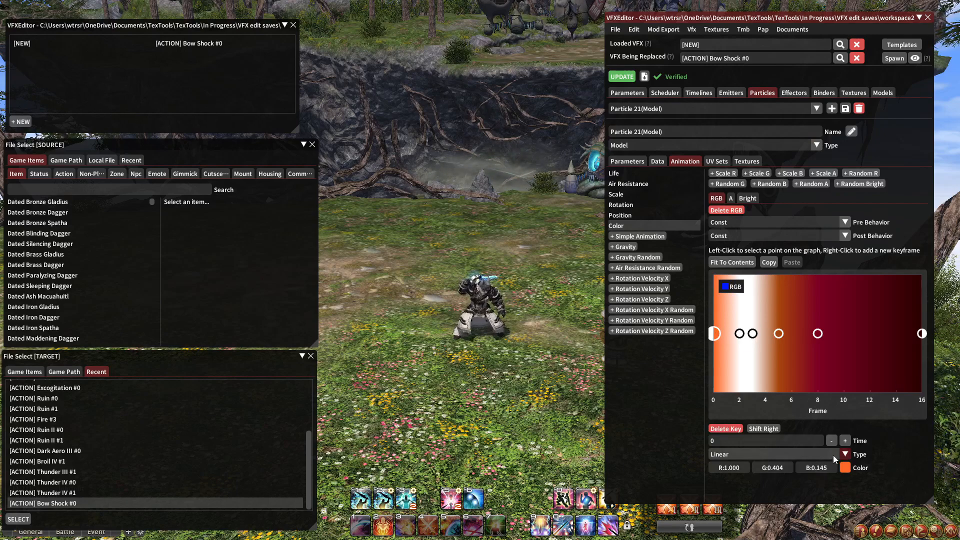
pyautogui.click(842, 470)
pyautogui.moveTo(913, 318); pyautogui.dragTo(913, 319)
pyautogui.click(770, 308)
pyautogui.click(779, 334)
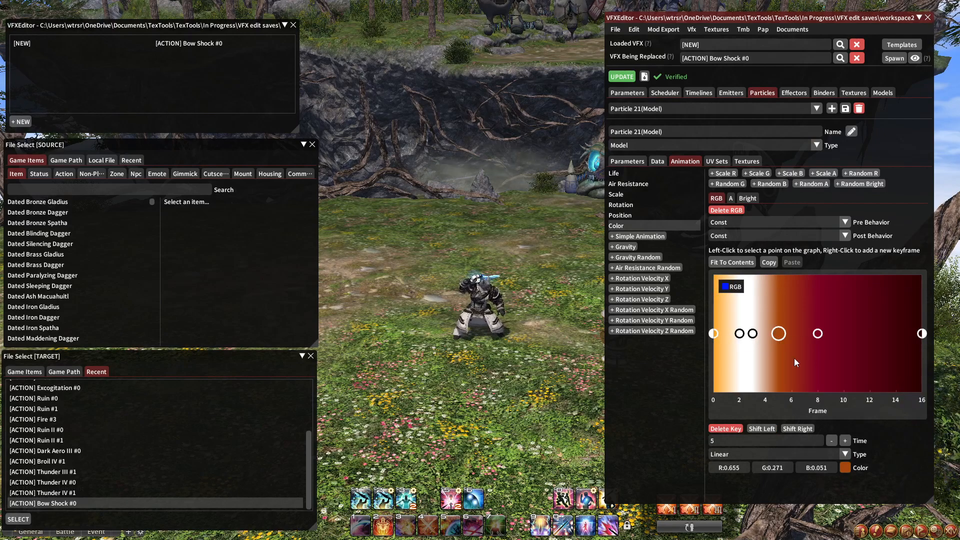
pyautogui.click(845, 468)
pyautogui.moveTo(913, 314); pyautogui.dragTo(914, 323)
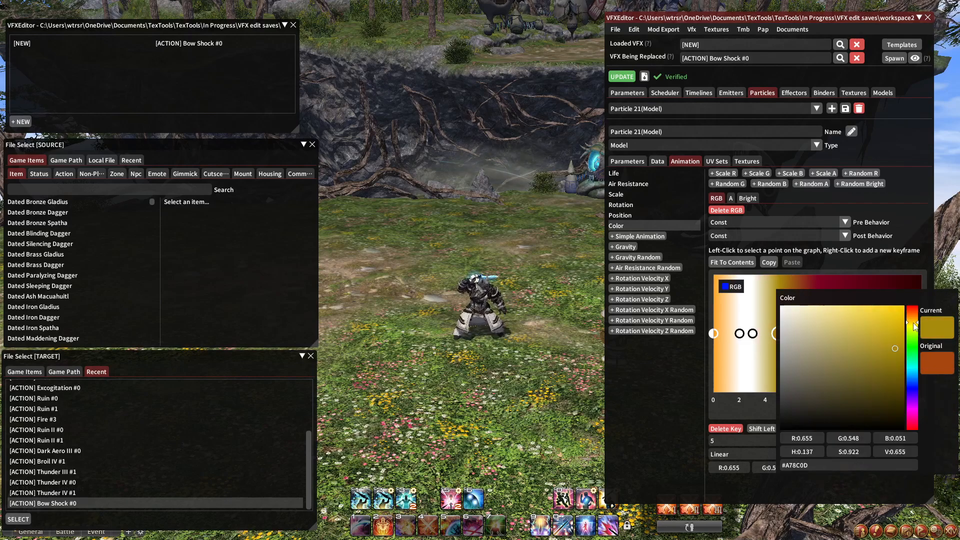
pyautogui.click(834, 284)
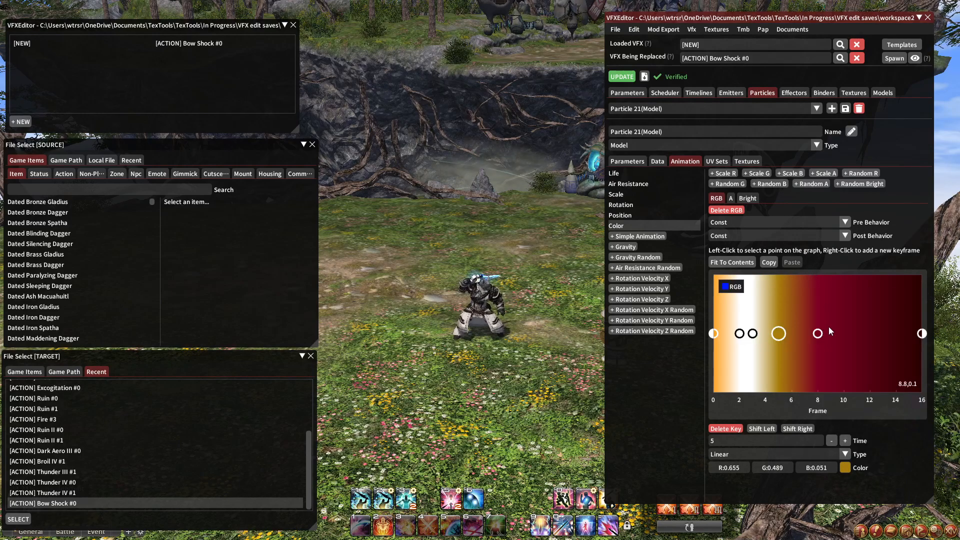
# Recolor Particle 21's RGB keys at frame 8 to dark gold and at frame 16 (R 0.165, G 0.104, B 0.000)
pyautogui.click(824, 331)
pyautogui.click(853, 468)
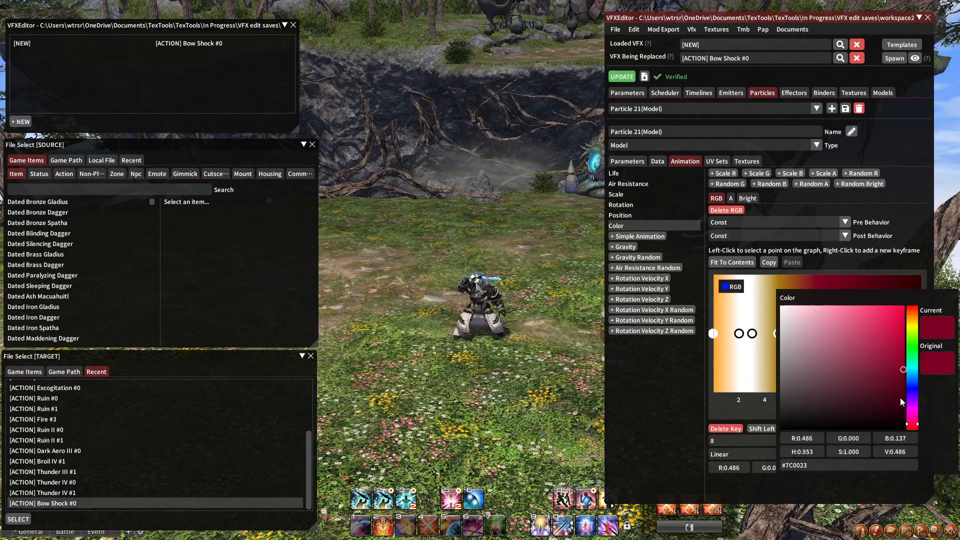
pyautogui.click(914, 319)
pyautogui.click(898, 283)
pyautogui.moveTo(900, 311); pyautogui.dragTo(848, 327)
pyautogui.click(871, 333)
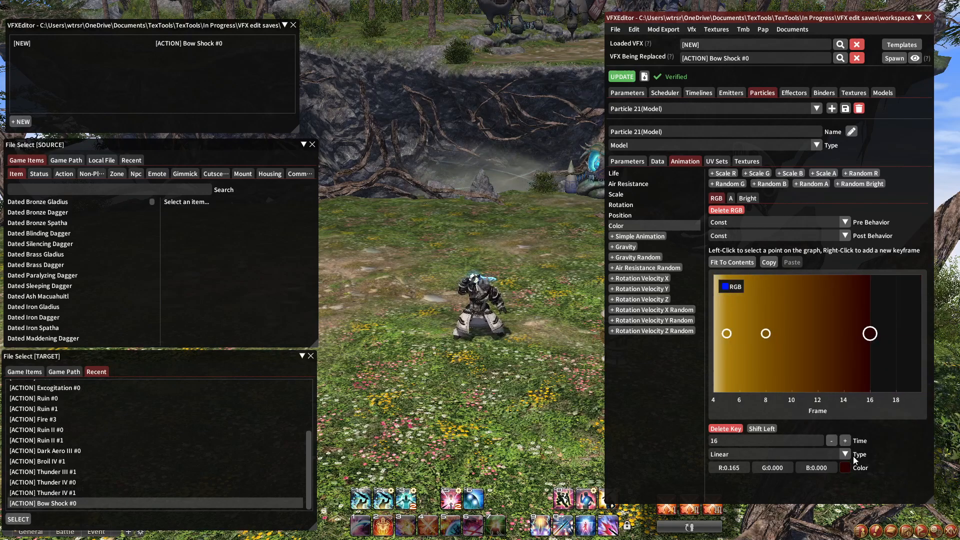
pyautogui.click(845, 468)
pyautogui.click(915, 320)
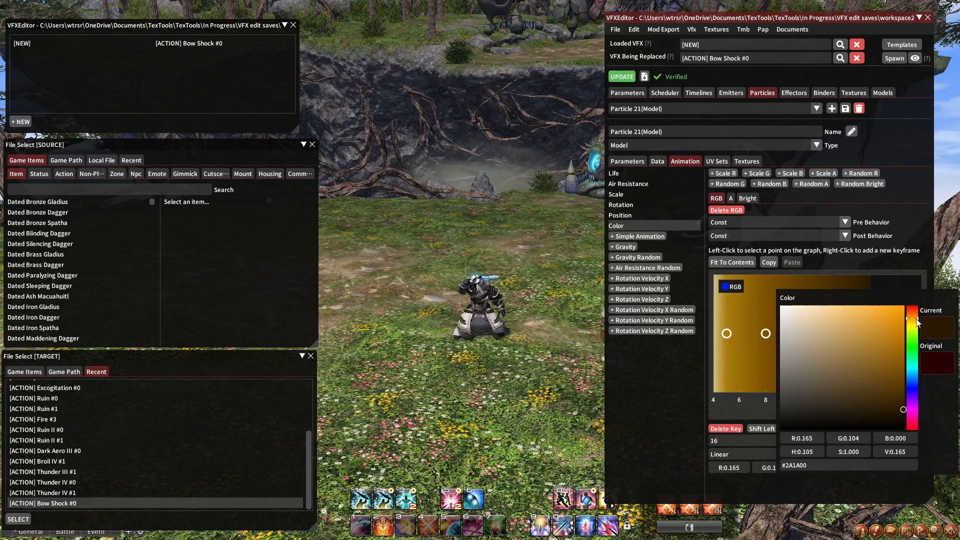
pyautogui.click(871, 271)
# Recolor Particle 22's single RGB key at frame 0 to pale orange (R 1.000, G 0.882, B 0.761)
pyautogui.click(666, 110)
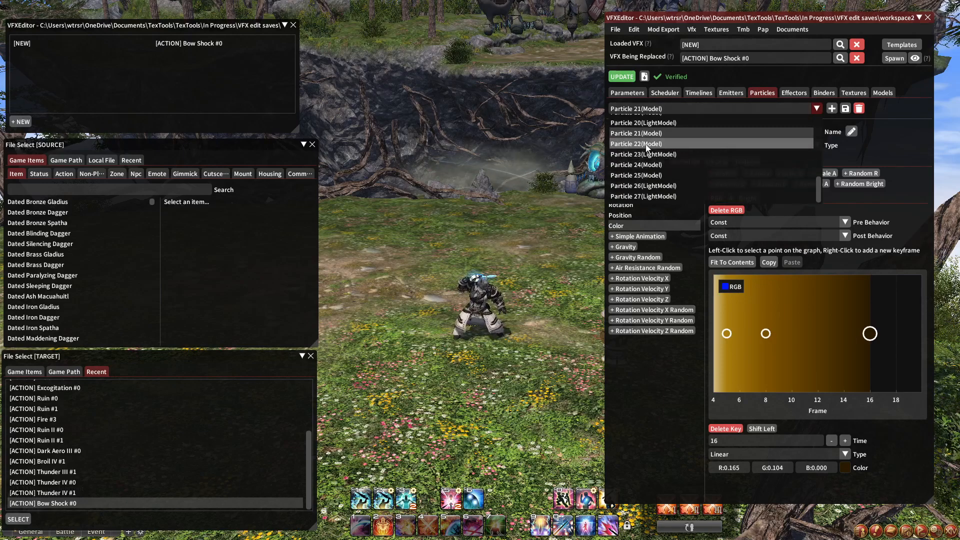
pyautogui.click(650, 144)
pyautogui.click(814, 342)
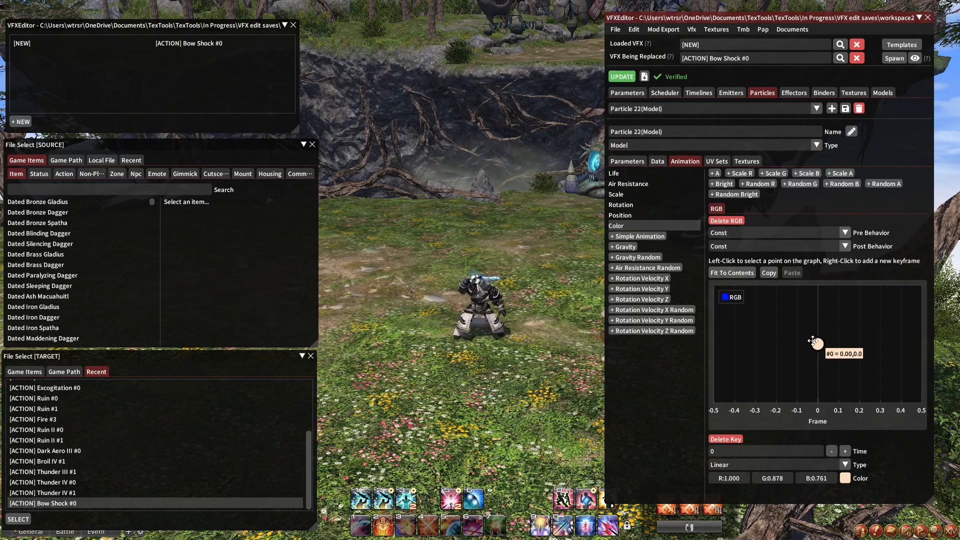
pyautogui.click(846, 478)
pyautogui.click(913, 326)
pyautogui.click(819, 276)
# Check the RGB color keys of Particle 23 and Particle 24 for colors that still need changing
pyautogui.click(684, 109)
pyautogui.scroll(-4, 670, 150)
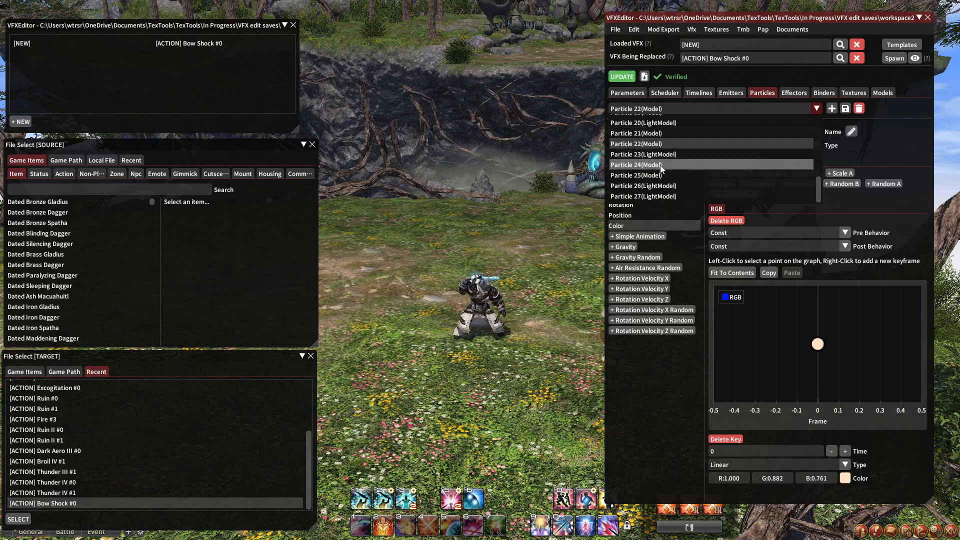
pyautogui.click(650, 164)
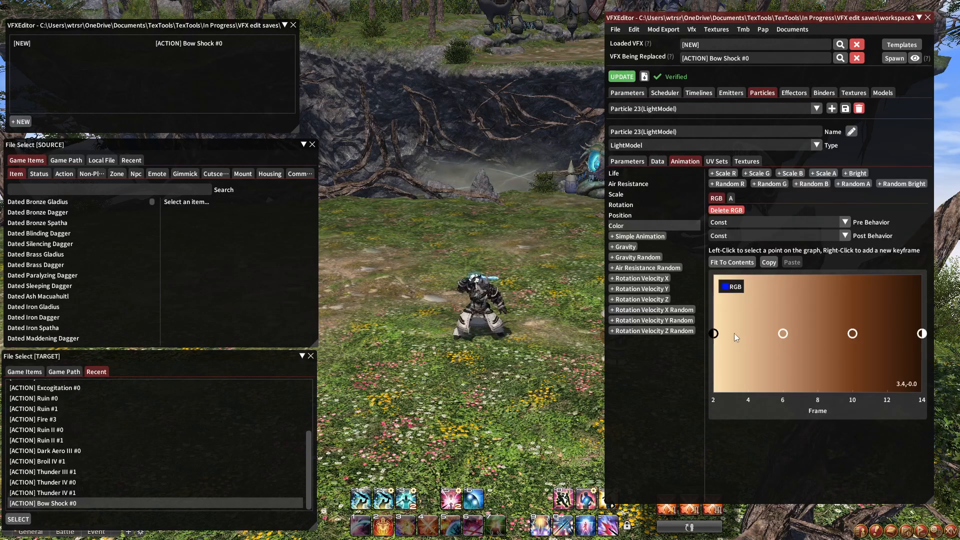
pyautogui.click(714, 334)
pyautogui.moveTo(889, 368); pyautogui.dragTo(881, 368)
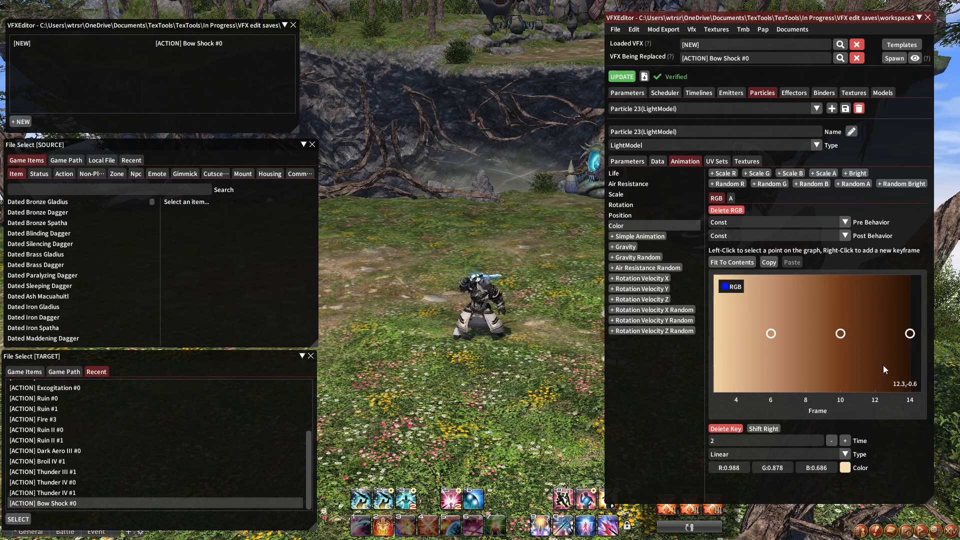
pyautogui.click(657, 110)
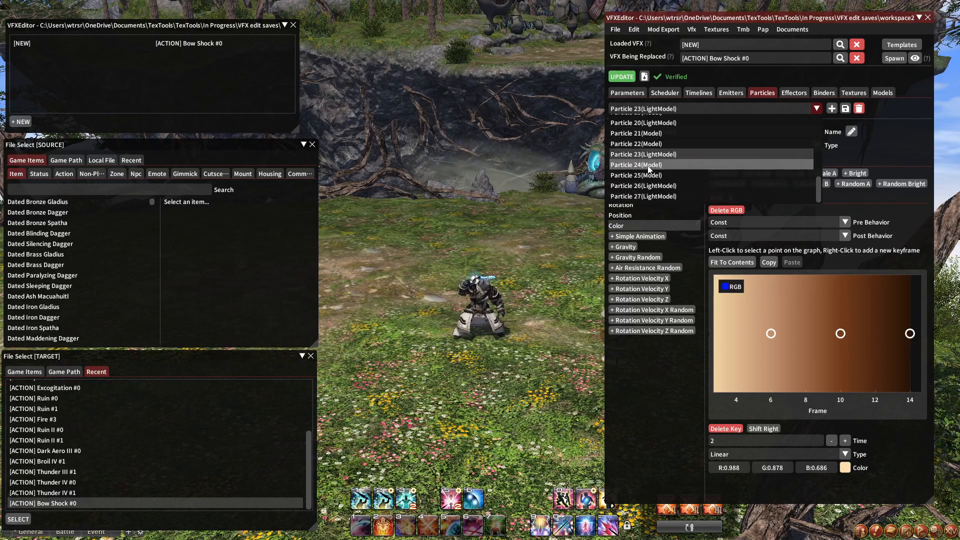
pyautogui.click(650, 165)
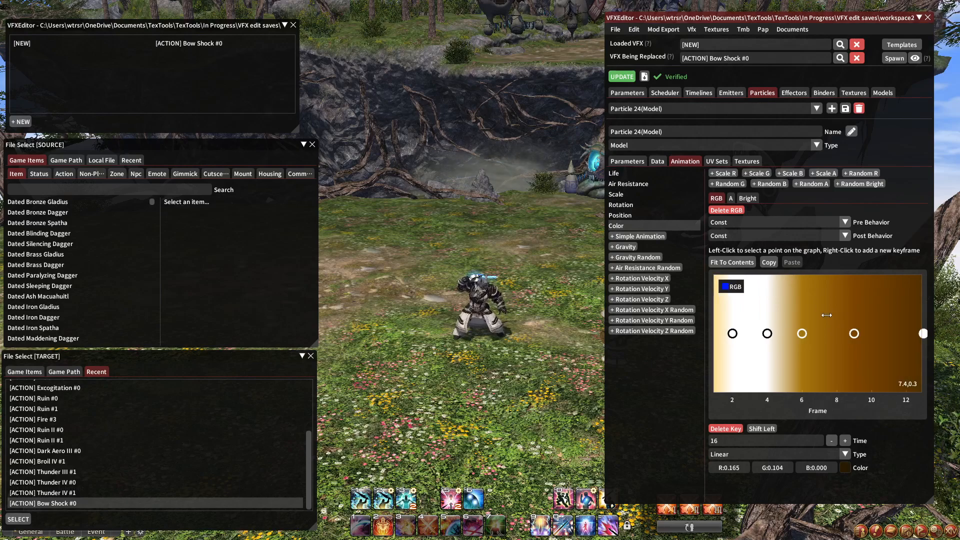
# Recolor Particle 25's RGB keys at frame 0 to orange and at frame 6 (R 1.000, G 0.732, B 0.278)
pyautogui.click(657, 110)
pyautogui.click(648, 175)
pyautogui.click(620, 226)
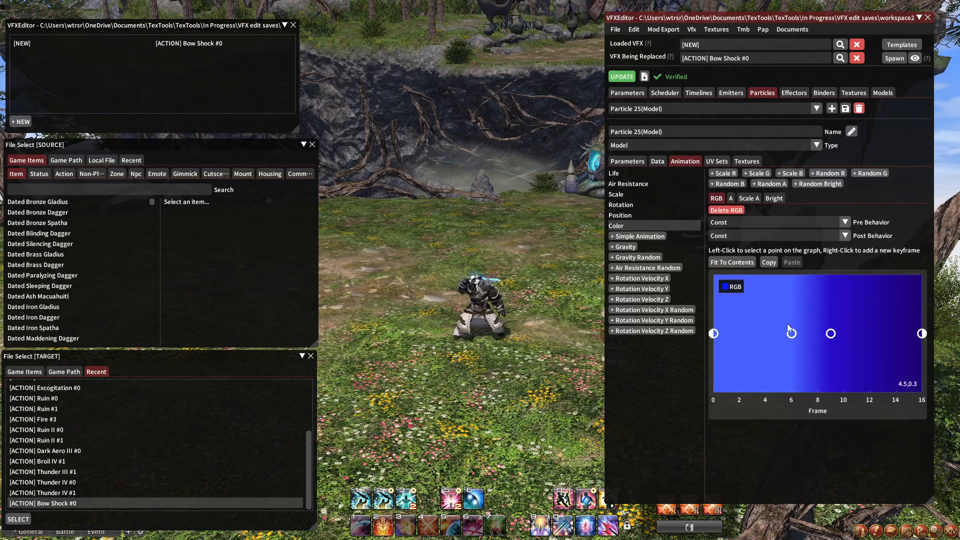
pyautogui.click(715, 333)
pyautogui.click(846, 468)
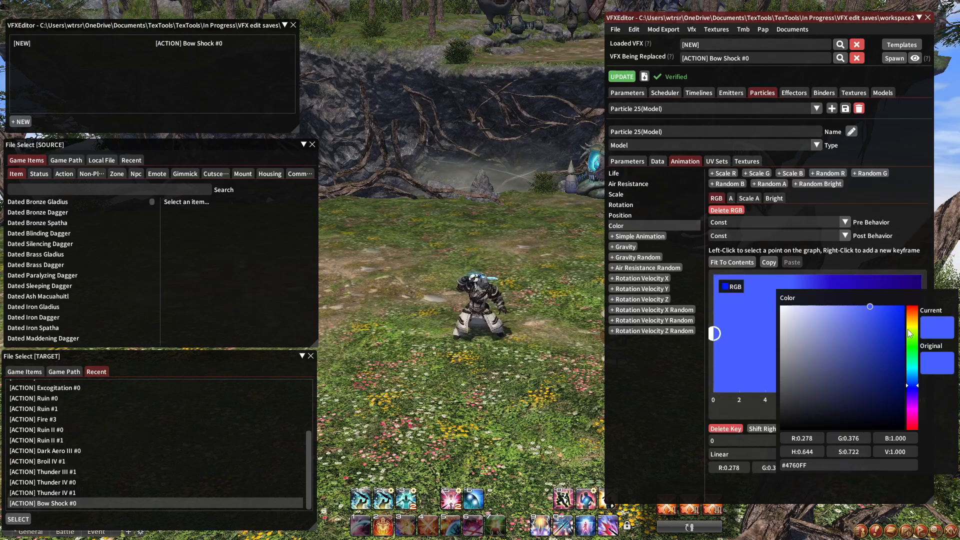
pyautogui.moveTo(911, 319); pyautogui.dragTo(875, 290)
pyautogui.click(797, 323)
pyautogui.click(792, 334)
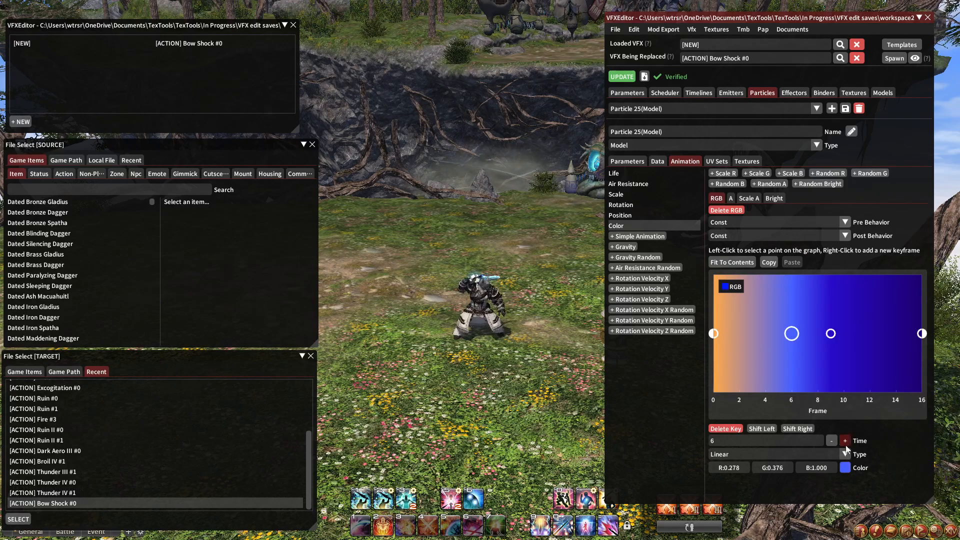
pyautogui.click(846, 468)
pyautogui.click(911, 319)
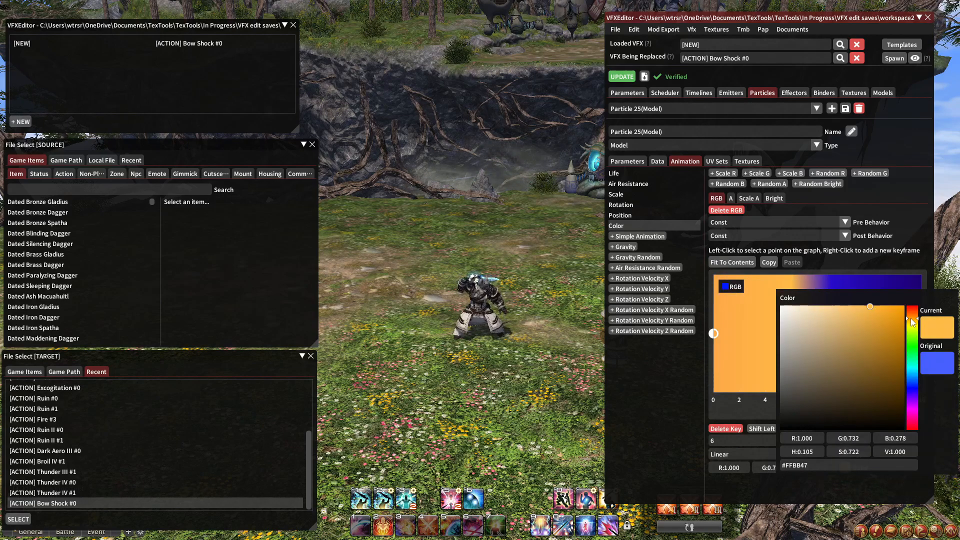
pyautogui.click(875, 281)
# Recolor Particle 25's RGB keys at frame 9 to dark orange and at frame 16 (R 0.439, G 0.276, B 0.000)
pyautogui.click(832, 335)
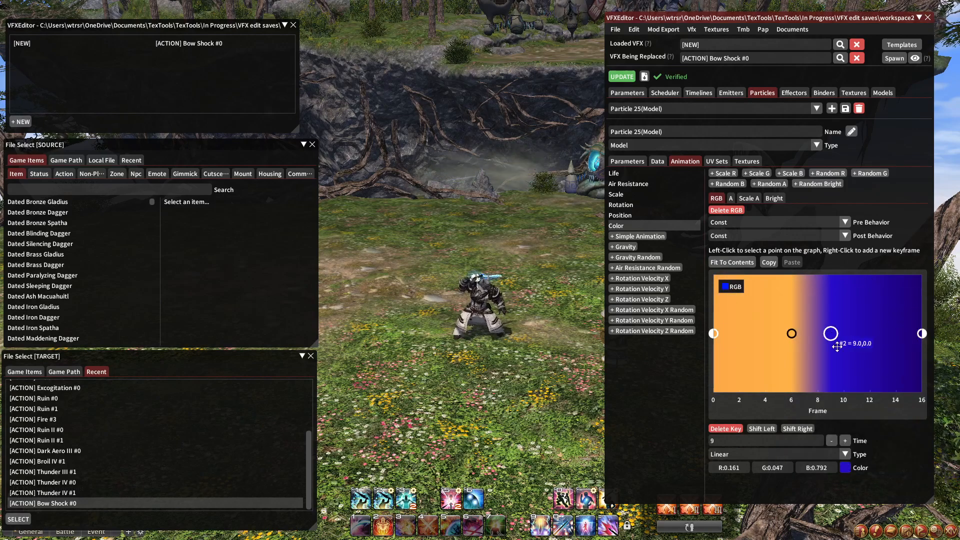
pyautogui.click(846, 468)
pyautogui.click(913, 320)
pyautogui.click(905, 290)
pyautogui.click(922, 333)
pyautogui.click(836, 469)
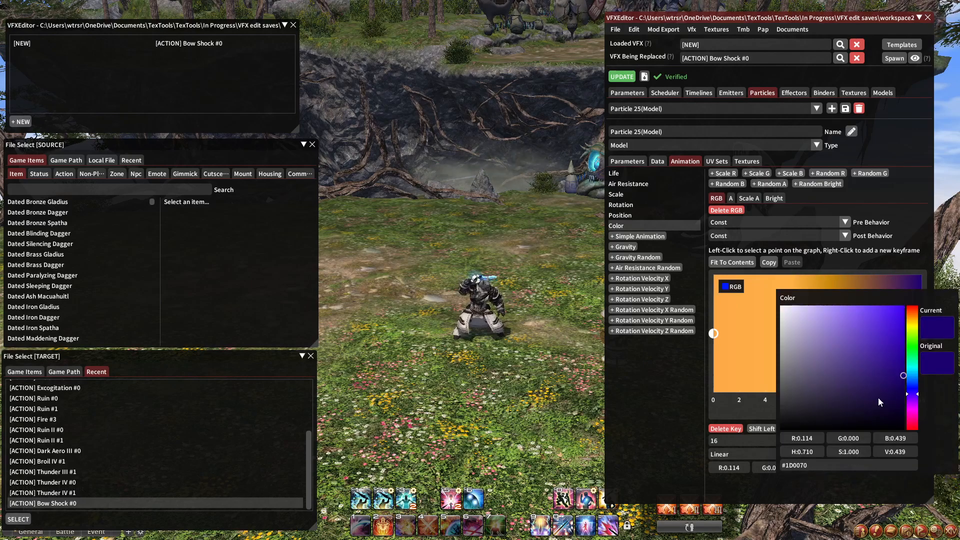
pyautogui.click(913, 319)
pyautogui.click(888, 260)
# Recolor Particle 26's RGB keys at frame 10 to light yellow-orange and at frame 16 (R 1.000, G 0.780, B 0.318)
pyautogui.click(680, 109)
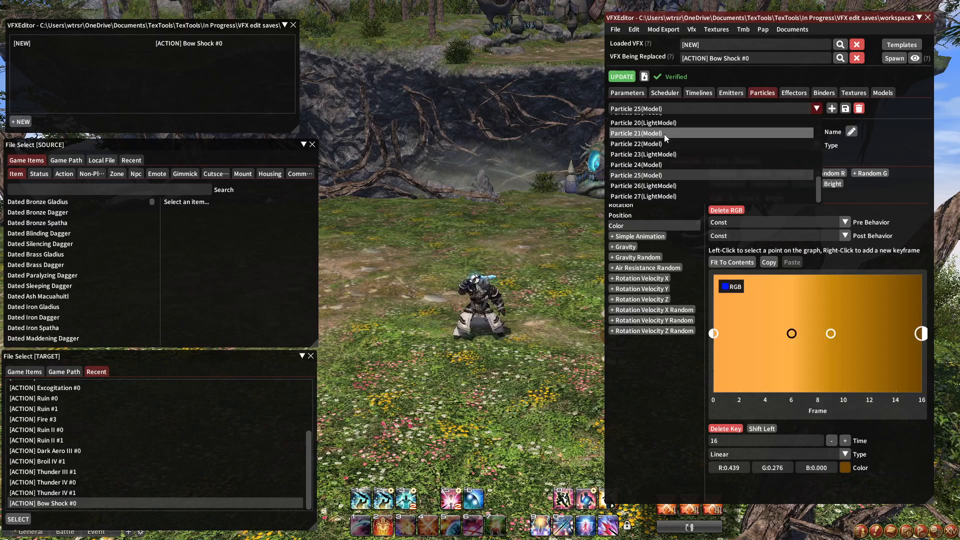
pyautogui.click(645, 186)
pyautogui.click(621, 225)
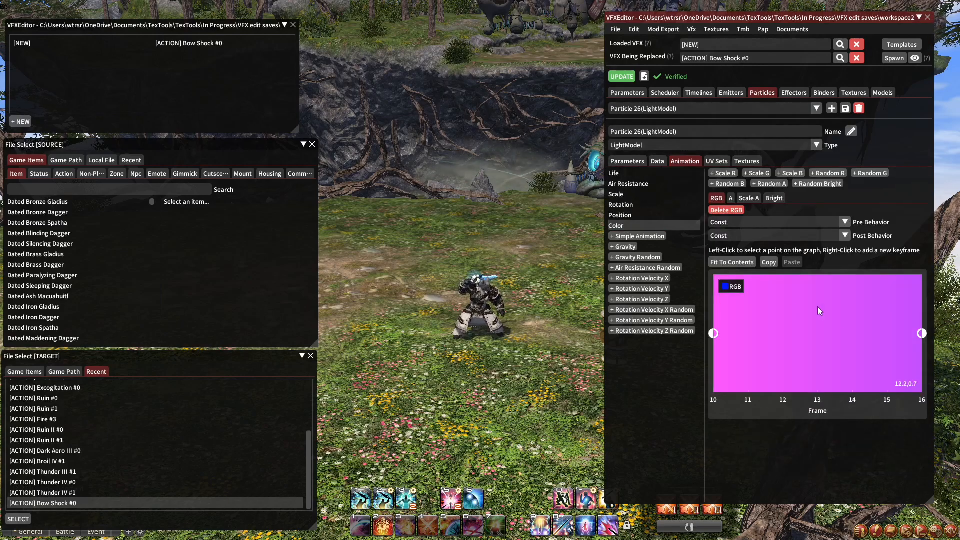
pyautogui.click(714, 334)
pyautogui.click(844, 467)
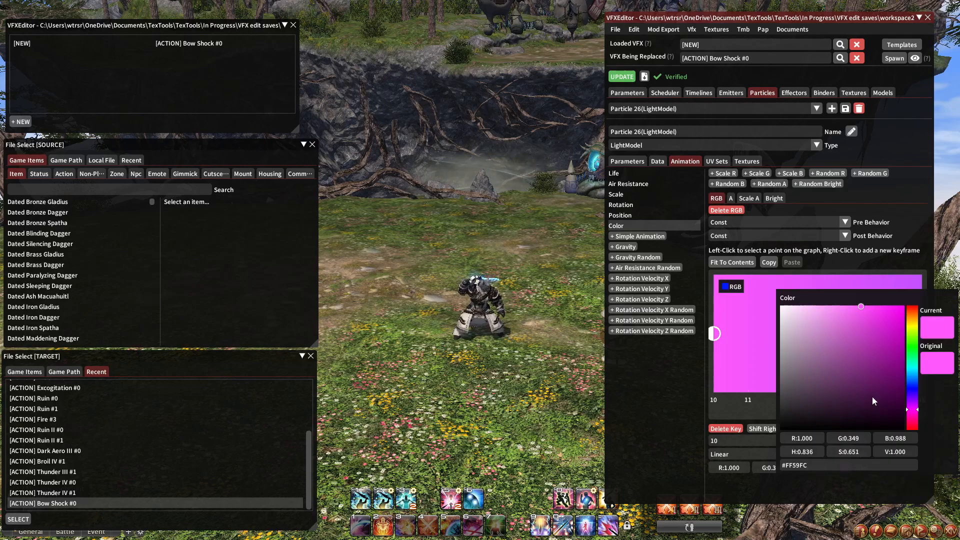
pyautogui.click(910, 320)
pyautogui.click(916, 306)
pyautogui.click(922, 334)
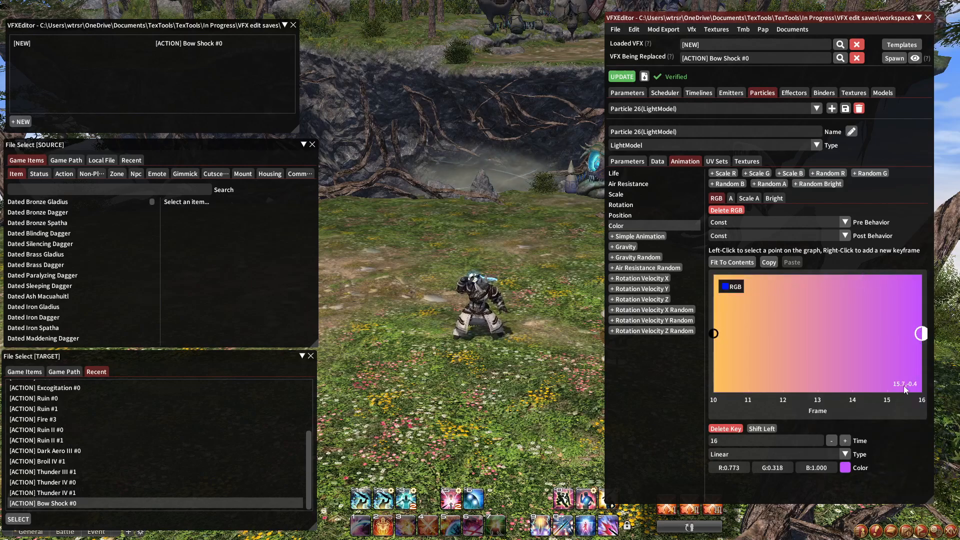
pyautogui.click(845, 468)
pyautogui.click(913, 320)
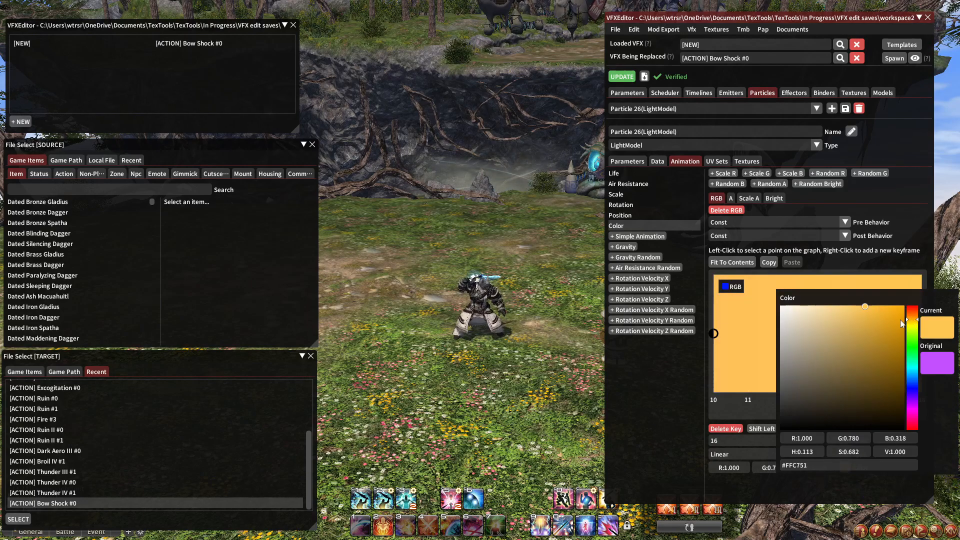
pyautogui.click(735, 297)
# Recolor Particle 27's RGB key at frame 9 to light orange (R 1.000, G 0.799, B 0.522)
pyautogui.click(653, 113)
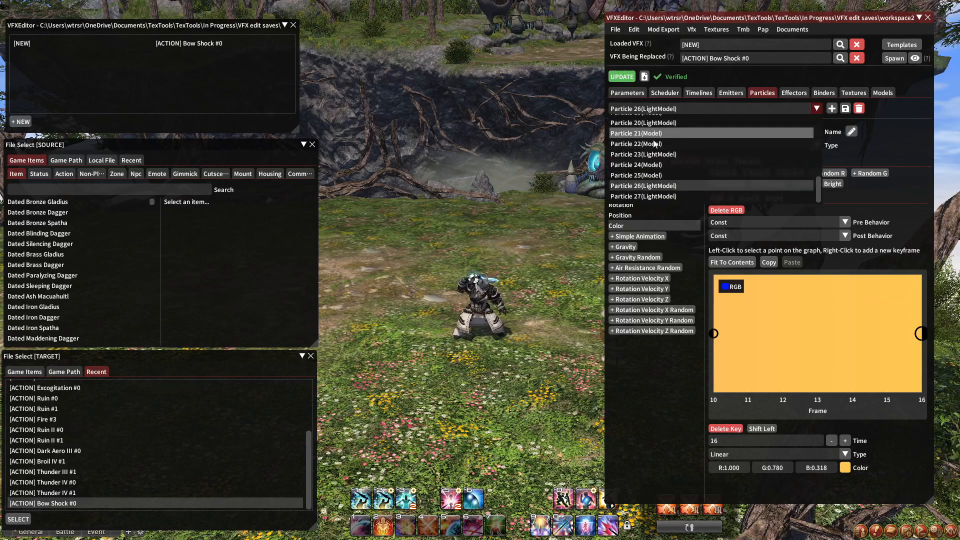
pyautogui.click(645, 196)
pyautogui.click(650, 226)
pyautogui.click(713, 333)
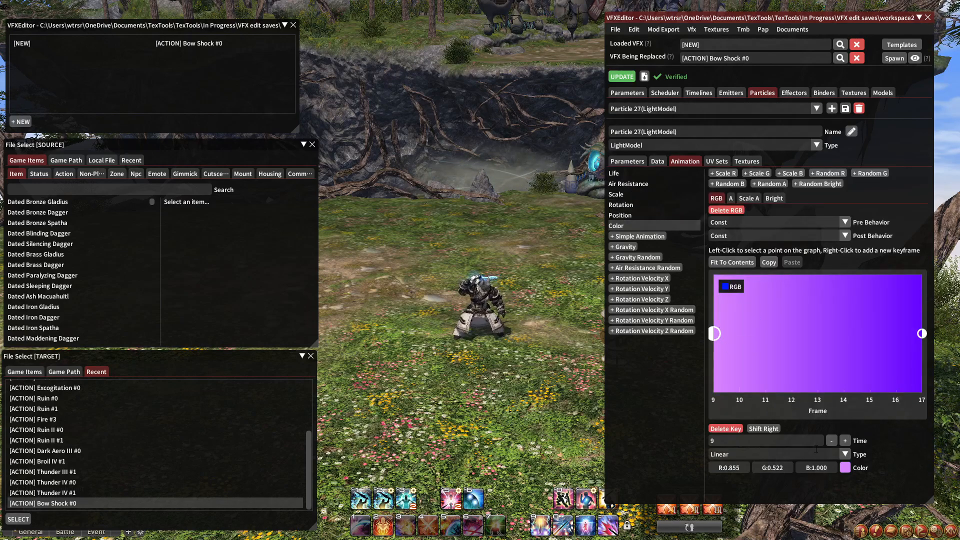
pyautogui.click(845, 468)
pyautogui.click(912, 319)
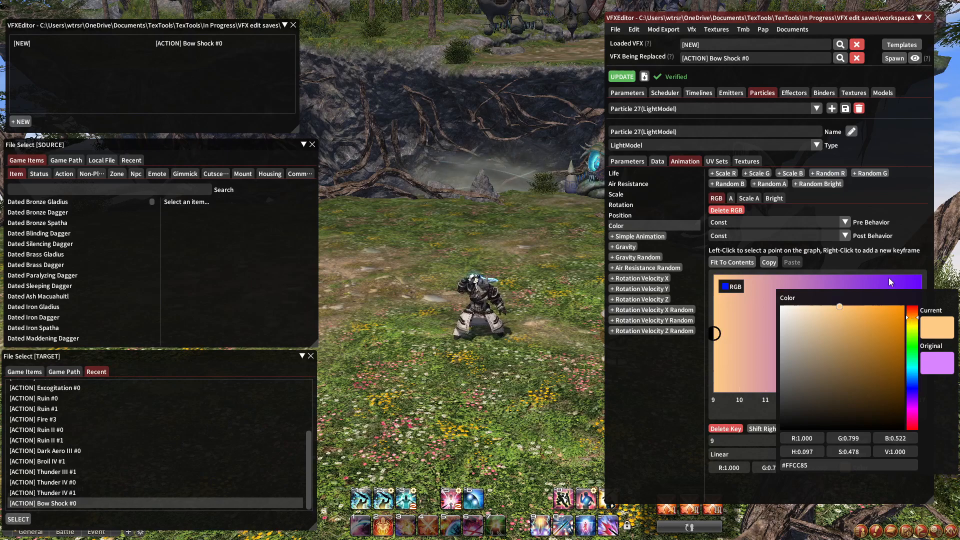
pyautogui.click(890, 277)
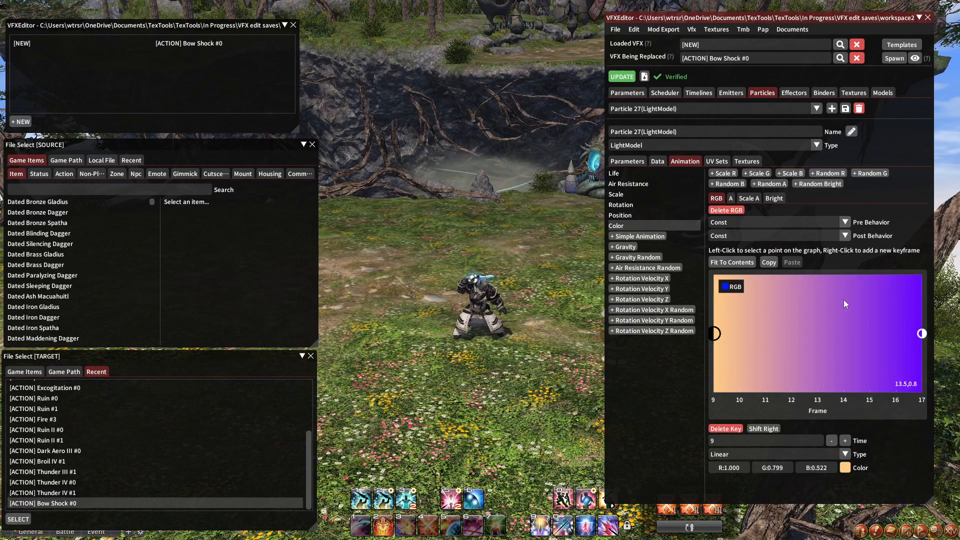
# Recolor Particle 27's RGB key at frame 17 to orange (R 1.000, G 0.677, B 0.230)
pyautogui.click(845, 468)
pyautogui.click(911, 317)
pyautogui.click(790, 323)
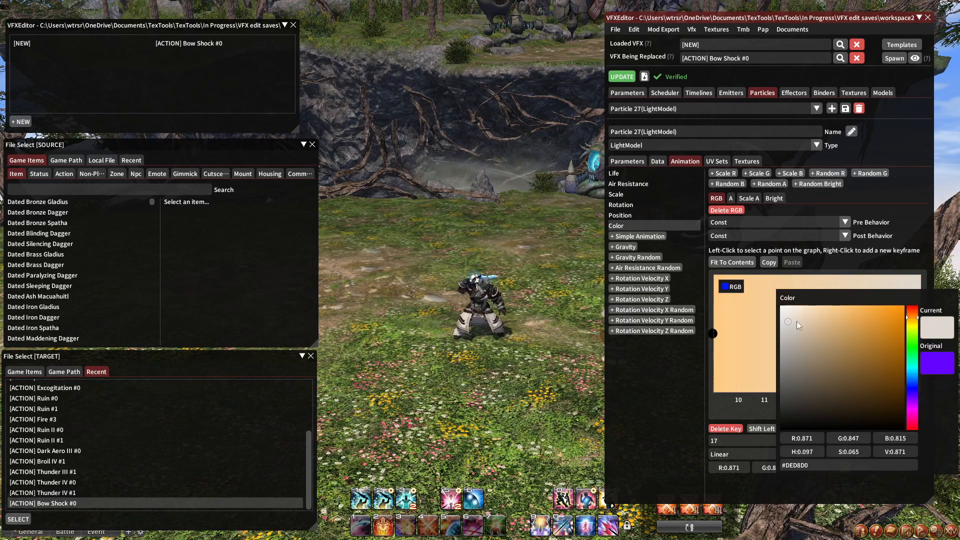
pyautogui.click(879, 308)
pyautogui.click(871, 275)
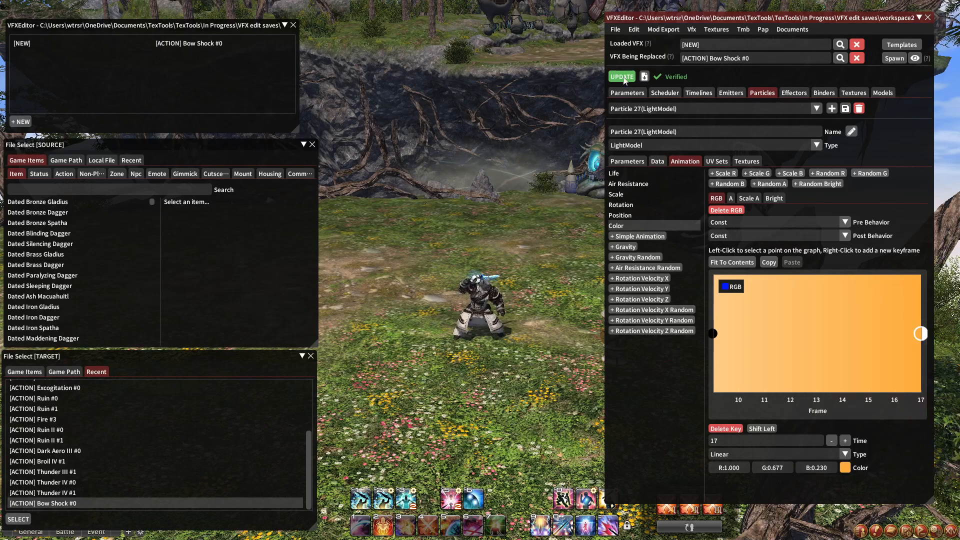
# Check the Color Begin and Color End data of Particle 25 and Particle 24 for remaining purple
pyautogui.click(650, 109)
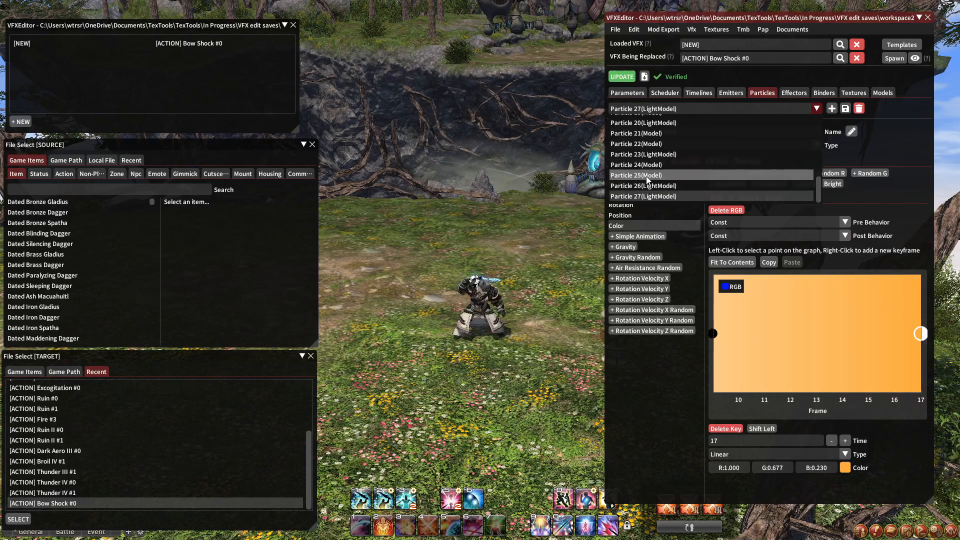
pyautogui.click(650, 175)
pyautogui.click(658, 161)
pyautogui.click(630, 225)
pyautogui.click(630, 218)
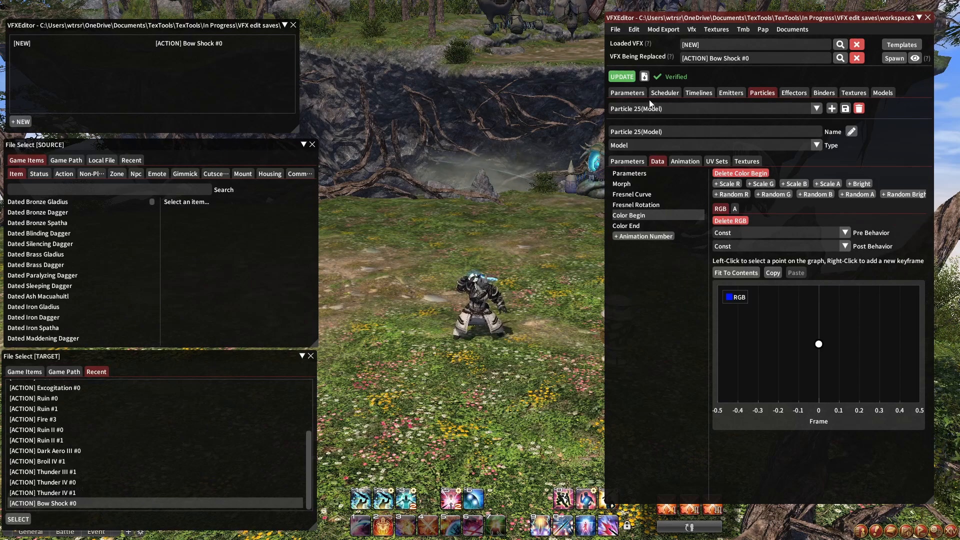
pyautogui.click(650, 108)
pyautogui.click(655, 166)
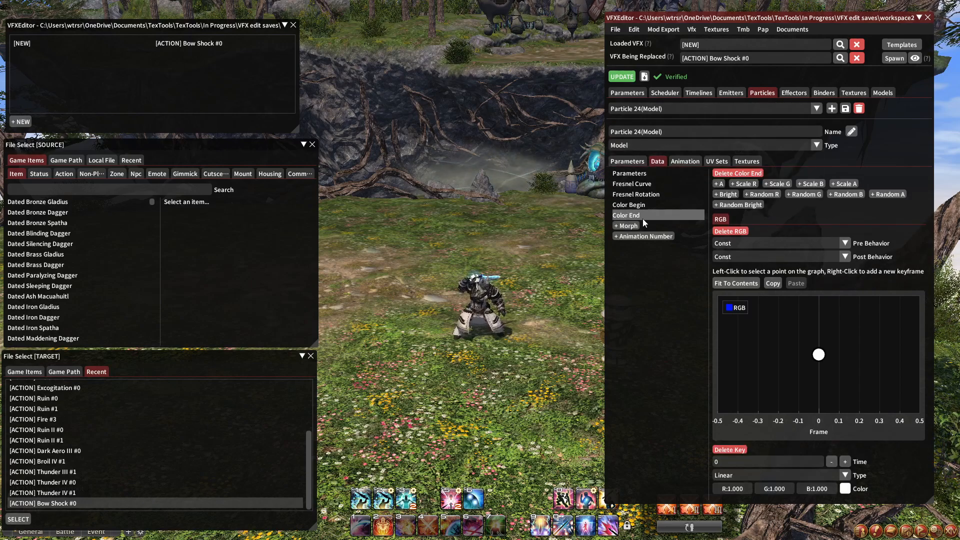
pyautogui.click(642, 205)
pyautogui.click(664, 110)
pyautogui.scroll(-2, 655, 145)
pyautogui.click(726, 95)
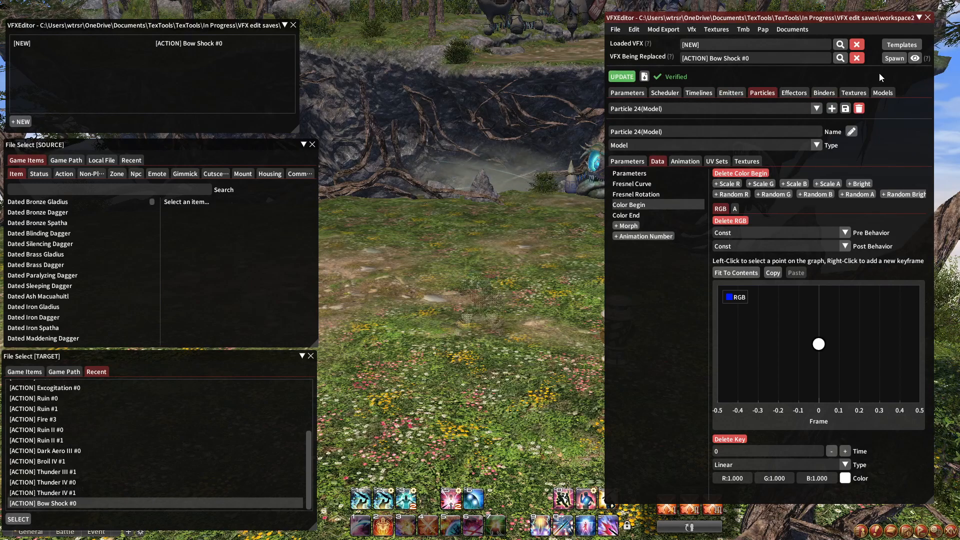
# Spawn the recolored effect for a preview and use the Bow Shock action in the game
pyautogui.click(895, 58)
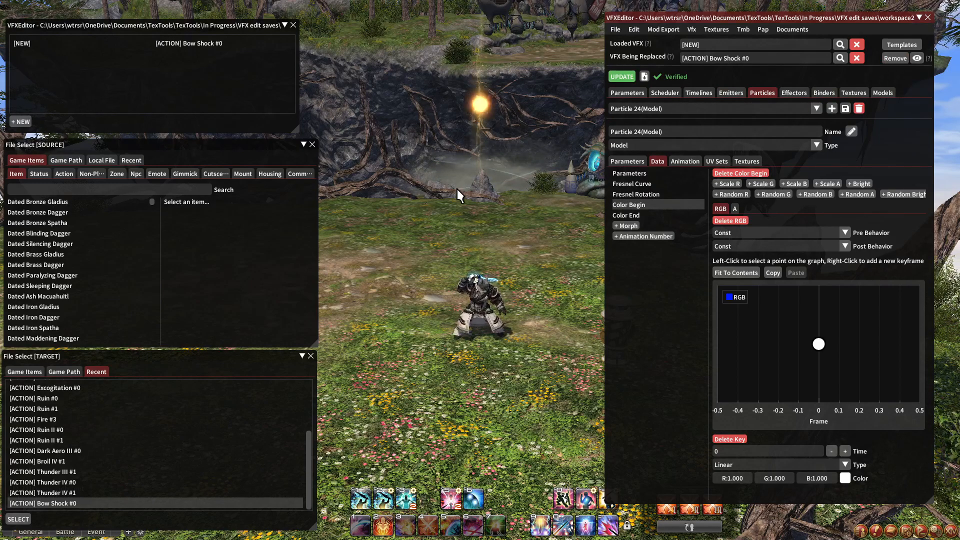
pyautogui.moveTo(457, 189); pyautogui.dragTo(551, 150)
pyautogui.press('9')
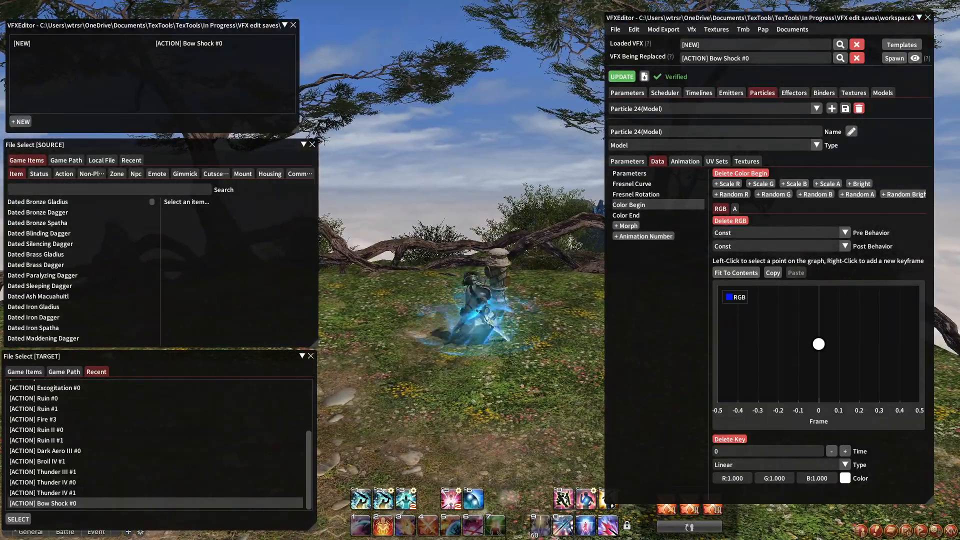
pyautogui.moveTo(458, 189); pyautogui.dragTo(412, 191)
# Examine the looping Bow Shock effect from several angles in Group Pose, and end Group Pose
pyautogui.click(564, 503)
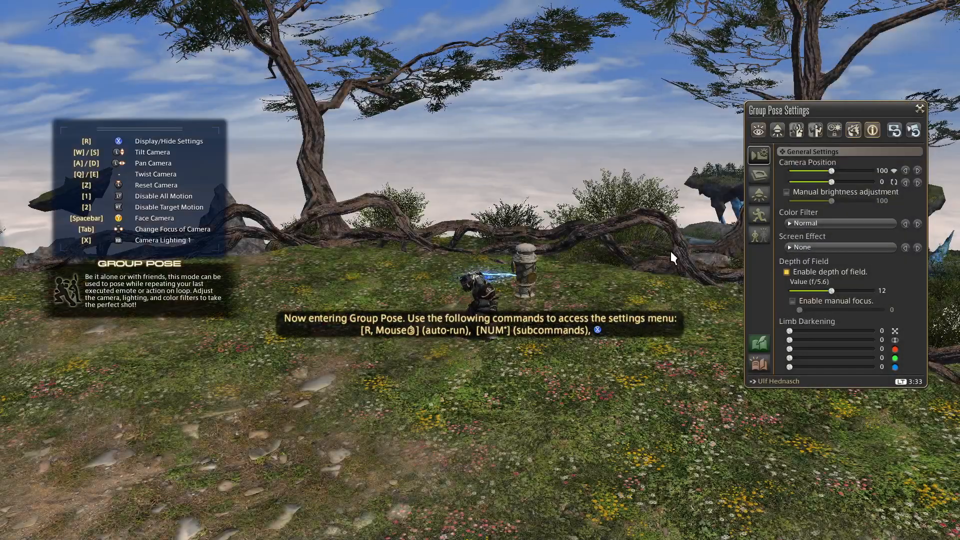
pyautogui.moveTo(704, 288); pyautogui.dragTo(668, 281)
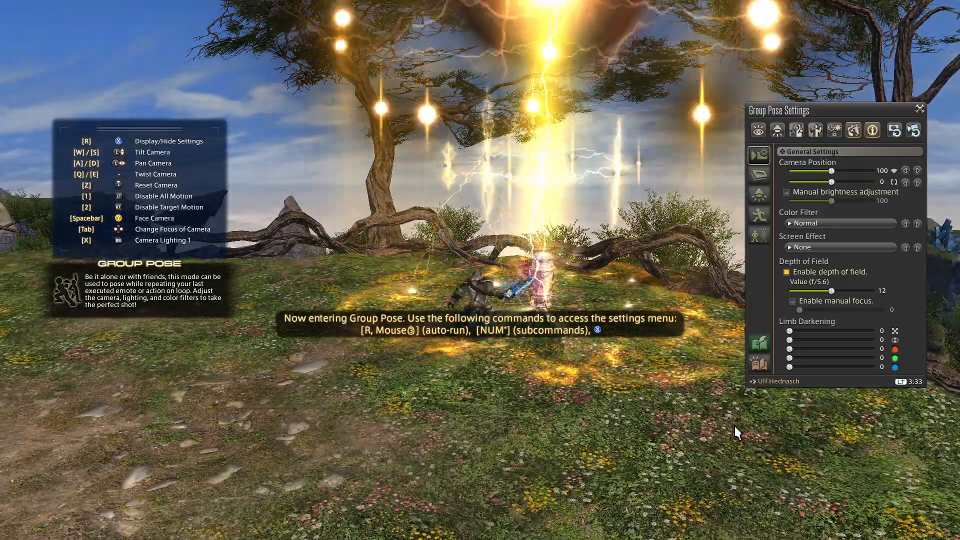
pyautogui.moveTo(730, 425); pyautogui.dragTo(683, 436)
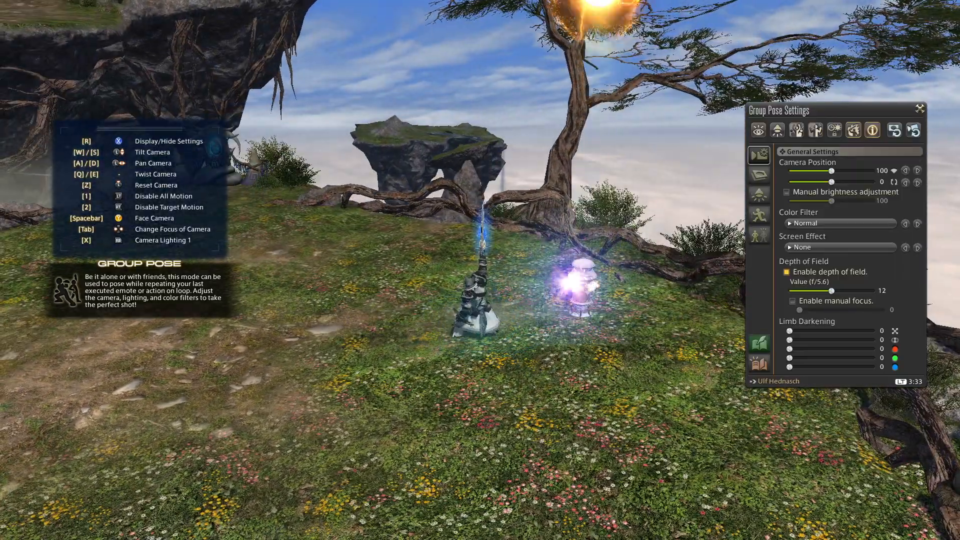
pyautogui.press('Escape')
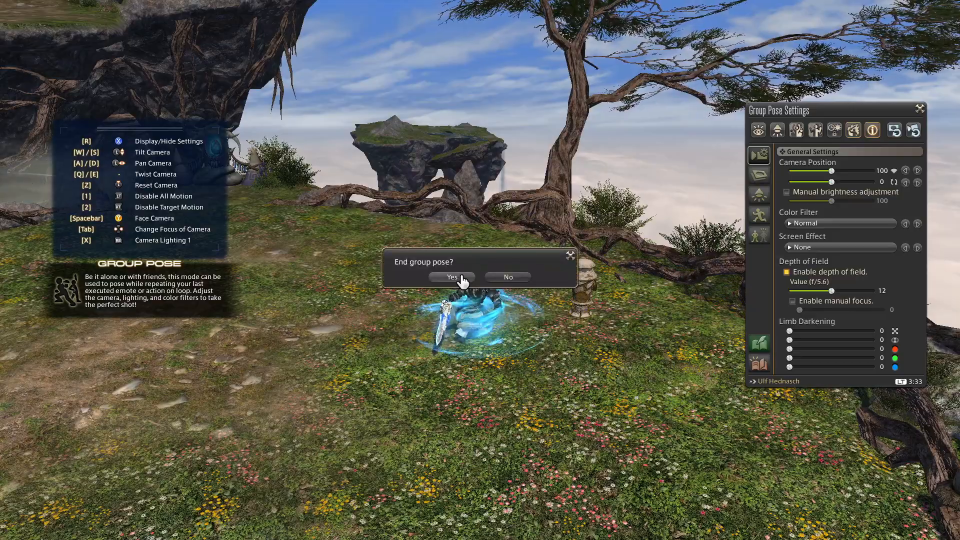
pyautogui.press('Return')
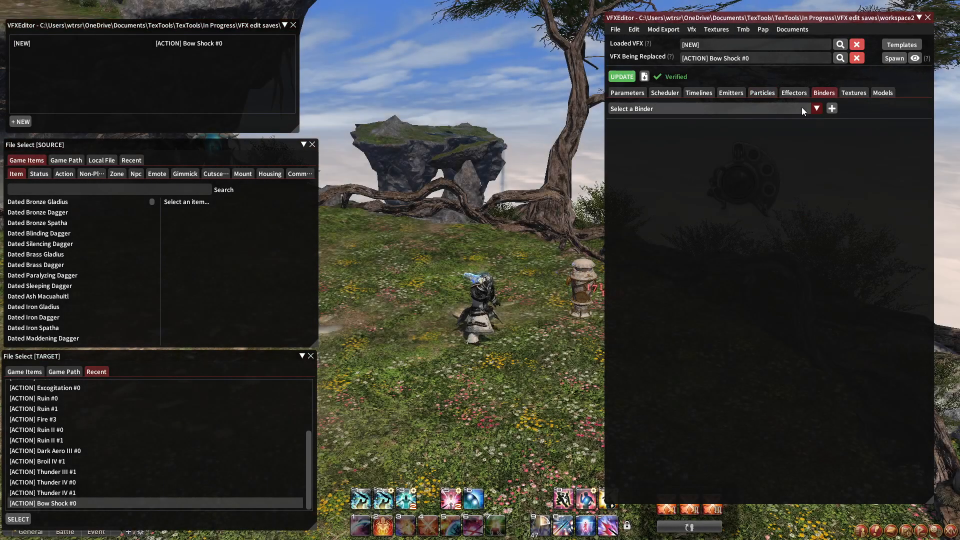
# Open Binder 0's Properties Start settings to check its bind point type
pyautogui.click(802, 109)
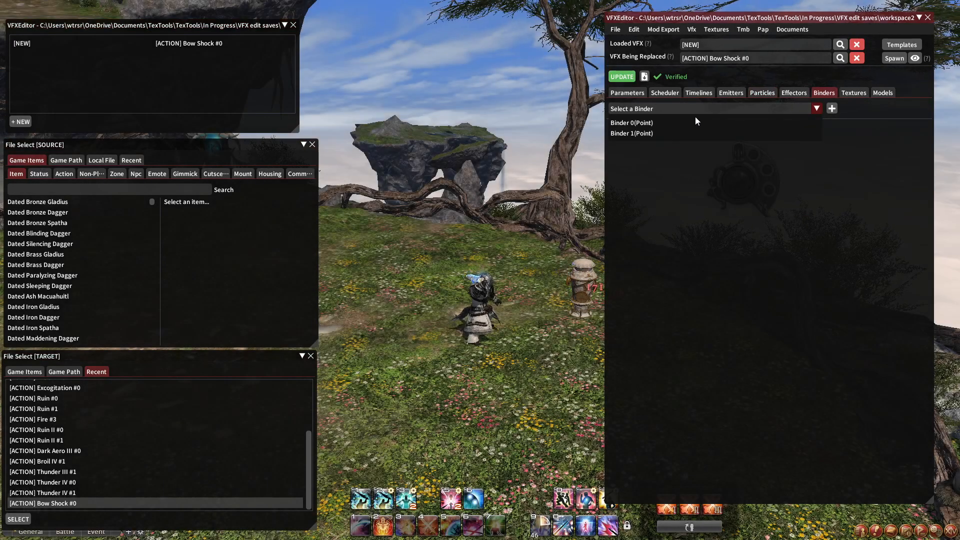
pyautogui.click(693, 121)
pyautogui.click(680, 163)
pyautogui.click(645, 174)
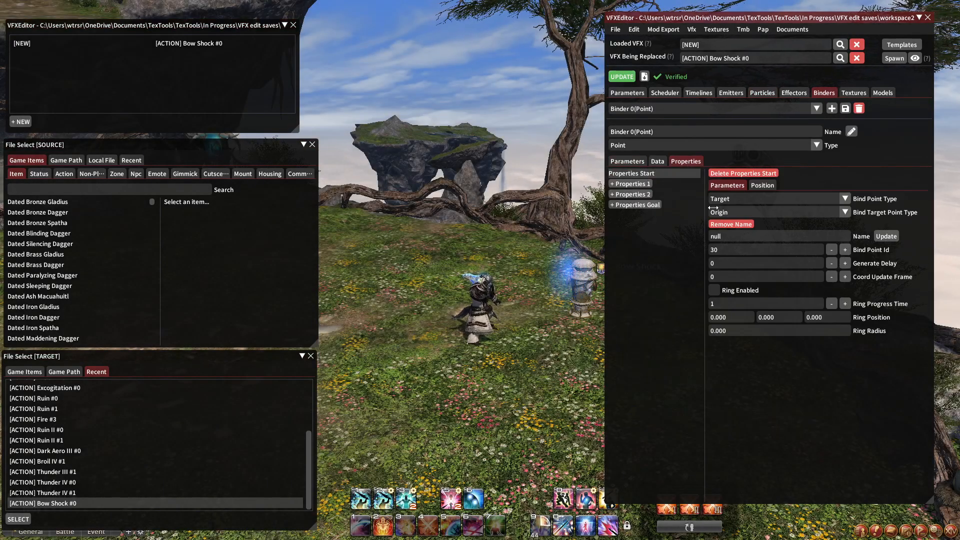
# Set the Bind Point Type of Binder 1's Properties Start to Caster
pyautogui.click(684, 110)
pyautogui.click(665, 132)
pyautogui.click(651, 174)
pyautogui.click(734, 199)
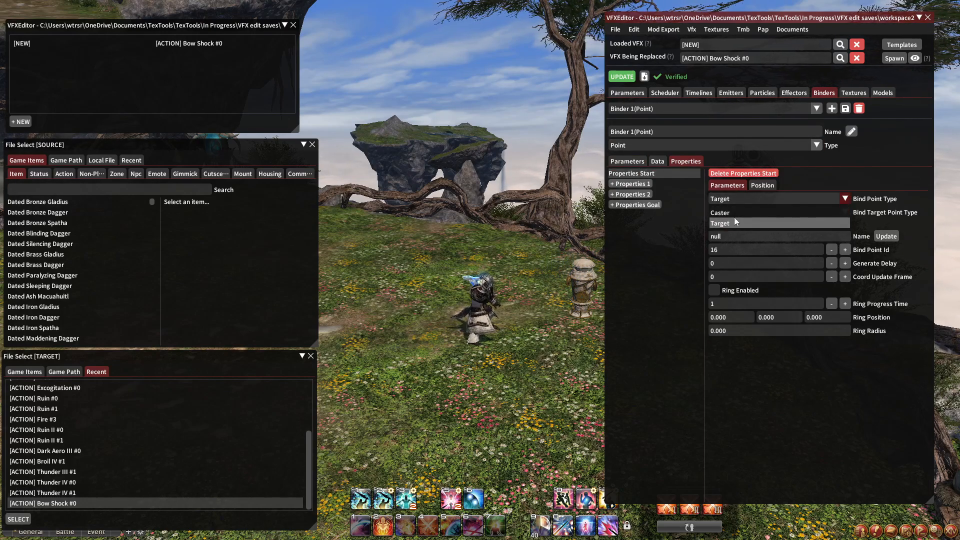
pyautogui.click(733, 213)
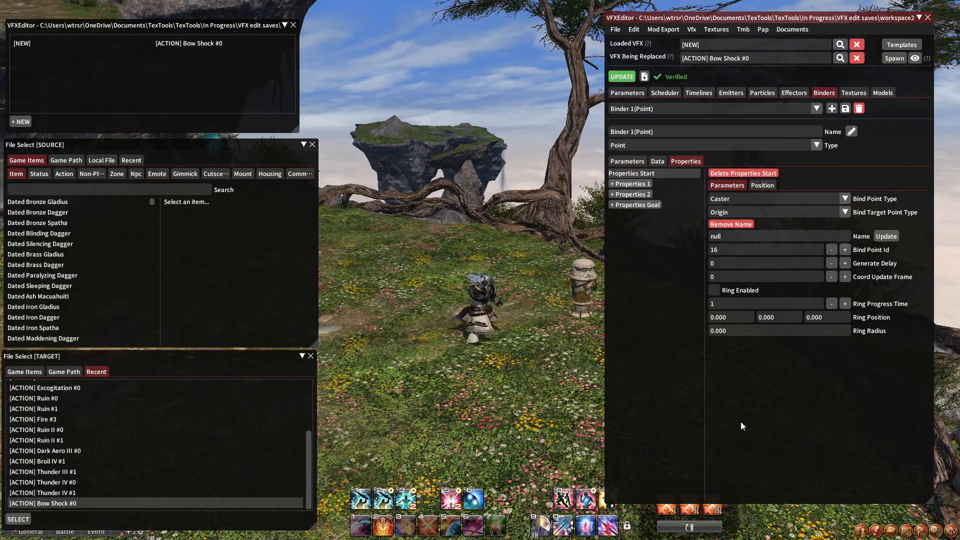
# Preview in Group Pose where the effect plays with the changed binder, and end Group Pose
pyautogui.click(565, 497)
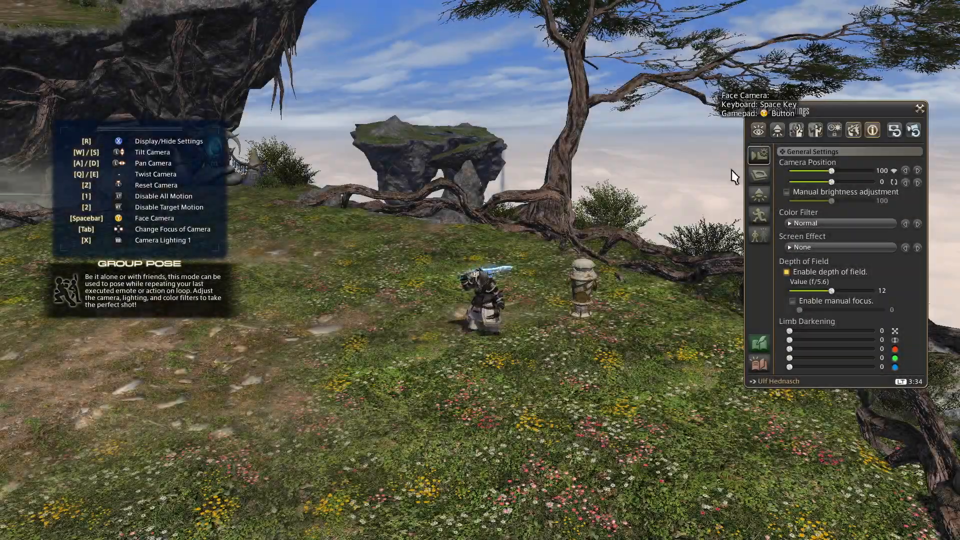
pyautogui.moveTo(725, 176); pyautogui.dragTo(886, 264)
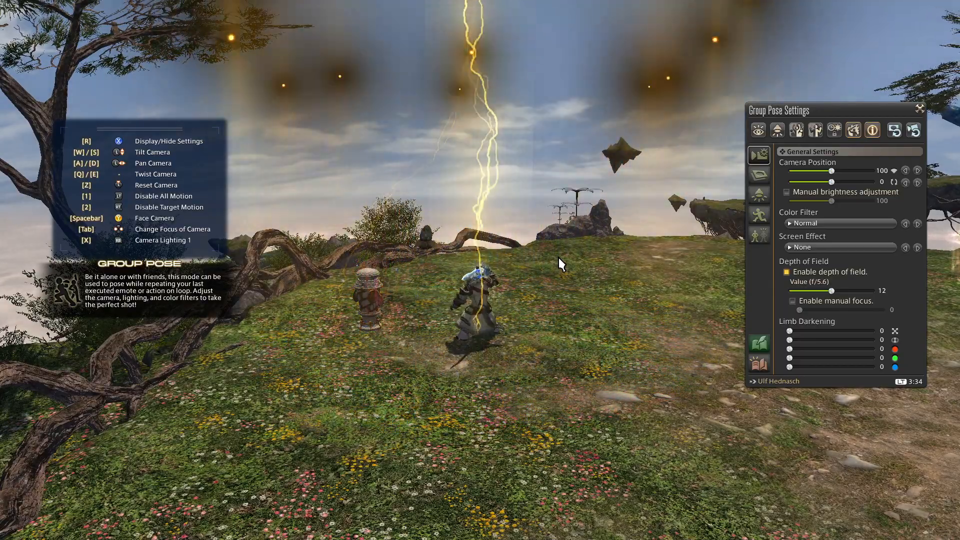
pyautogui.press('Escape')
pyautogui.click(450, 279)
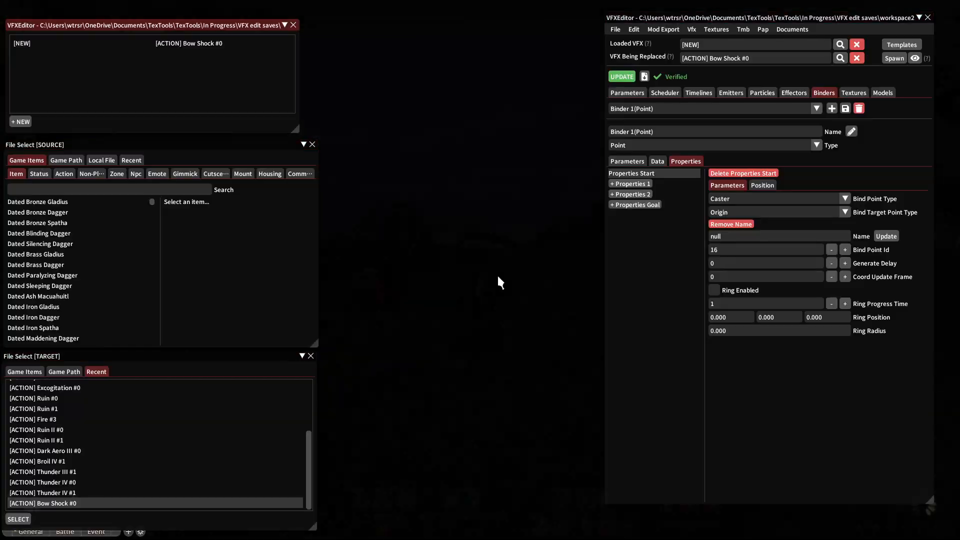